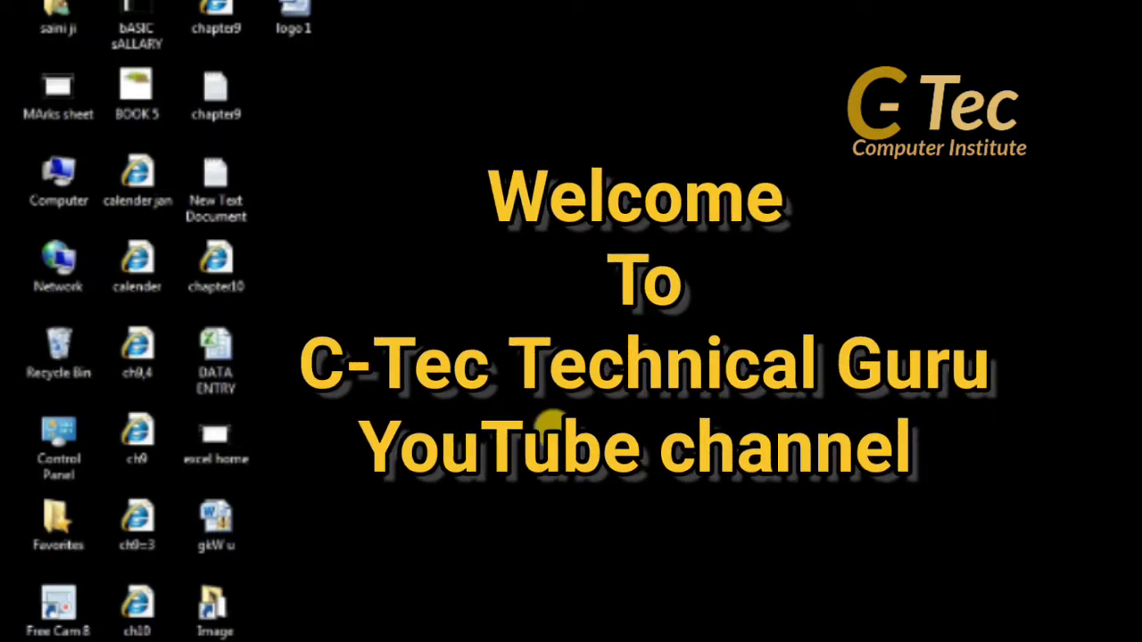
Bring the 'pivot table' workbook window to the front from the Excel taskbar button.
{"action": "mouse_move", "coordinate": [277, 641]}
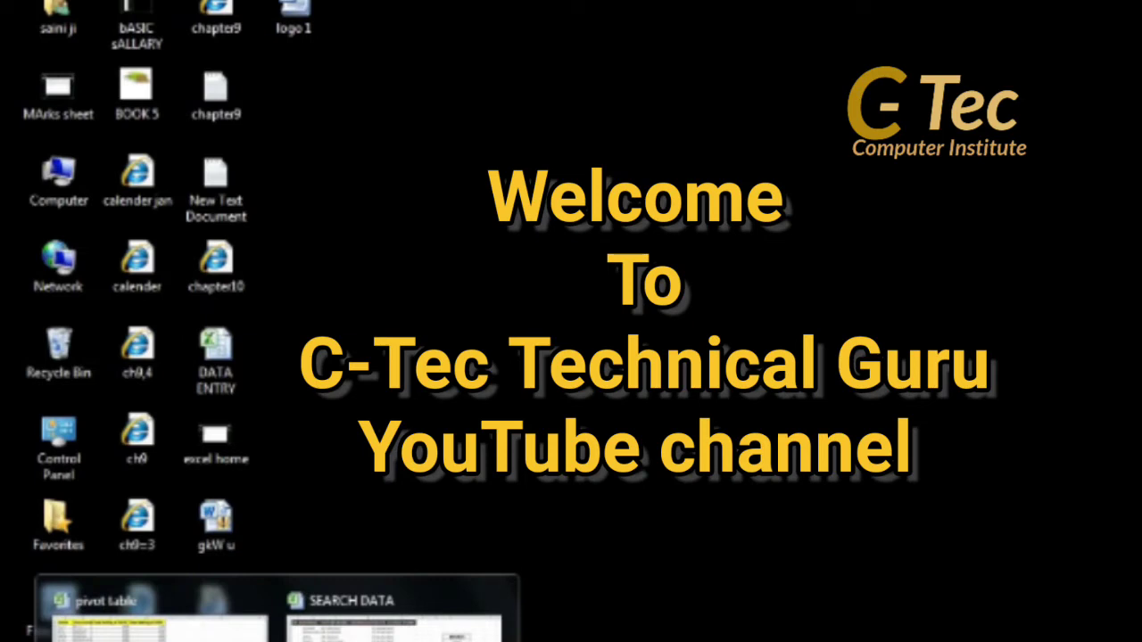
{"action": "left_click", "coordinate": [161, 629]}
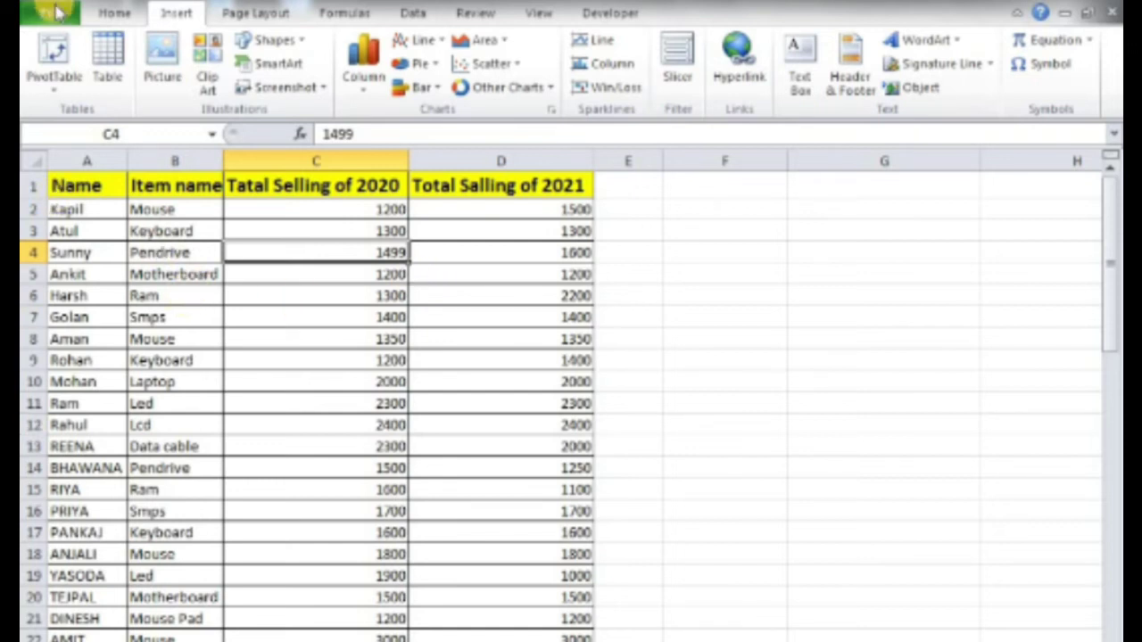
Select the whole A1:D28 sales table and insert an empty PivotTable on a new worksheet.
{"action": "mouse_move", "coordinate": [70, 188]}
{"action": "left_mouse_down"}
{"action": "mouse_move", "coordinate": [357, 576]}
{"action": "mouse_move", "coordinate": [500, 635]}
{"action": "left_mouse_up"}
{"action": "left_click", "coordinate": [98, 272]}
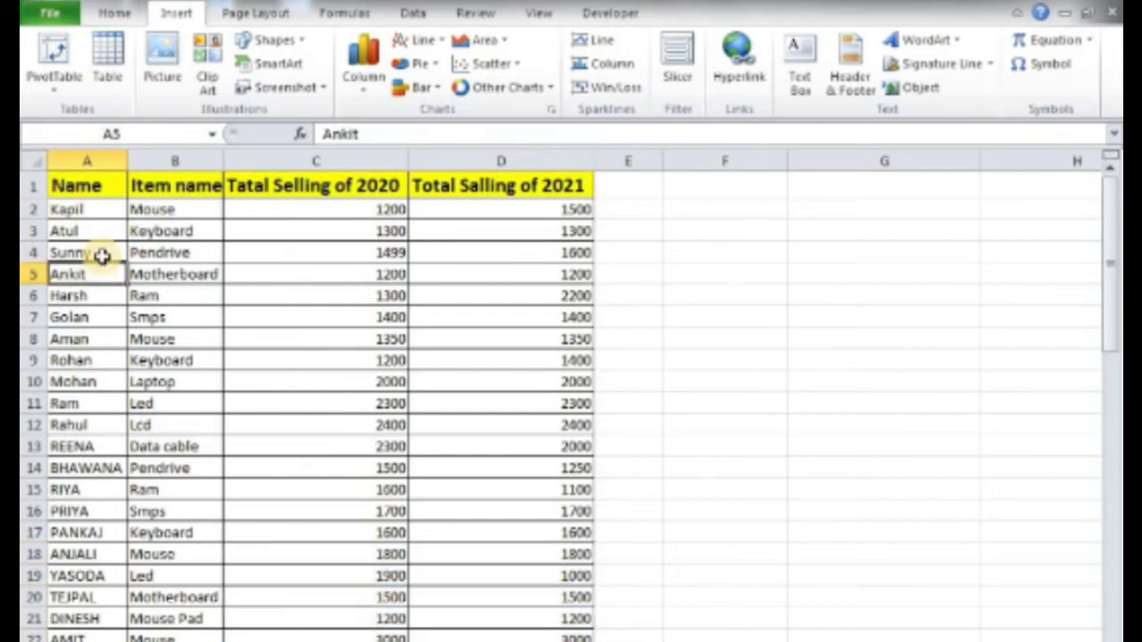
{"action": "key", "text": "ctrl+a"}
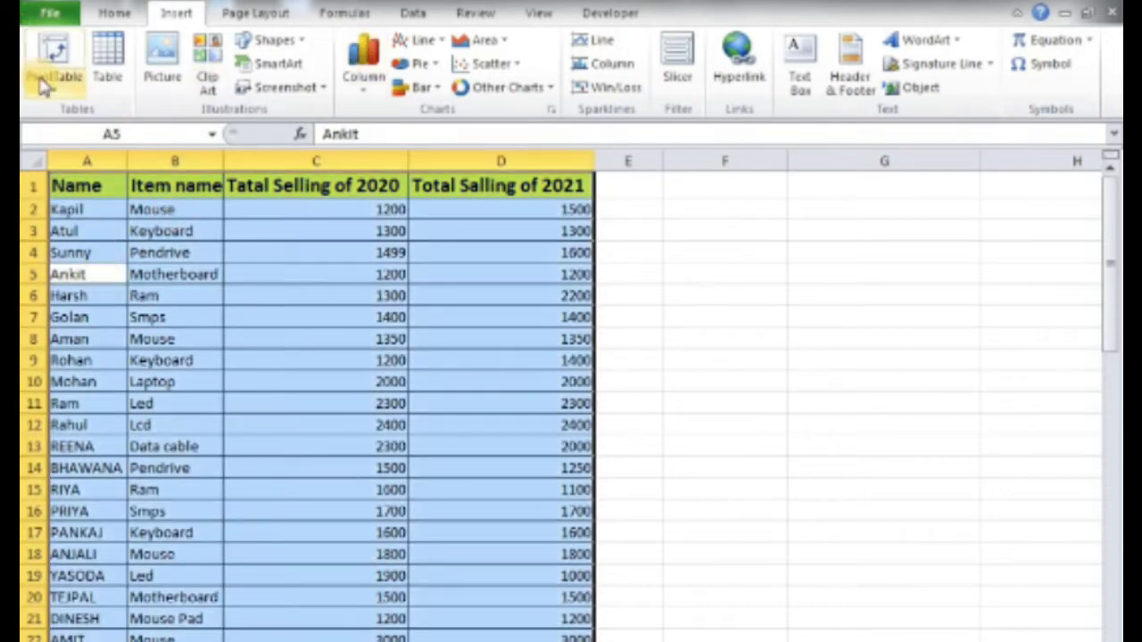
{"action": "left_click", "coordinate": [49, 87]}
{"action": "left_click", "coordinate": [49, 113]}
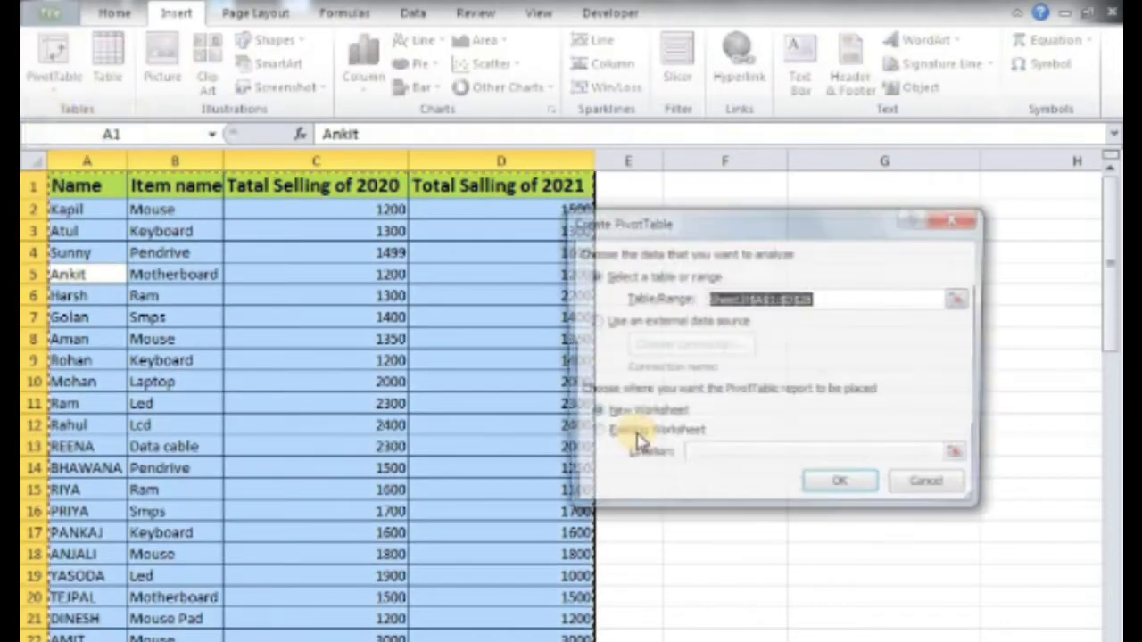
{"action": "left_click", "coordinate": [624, 415]}
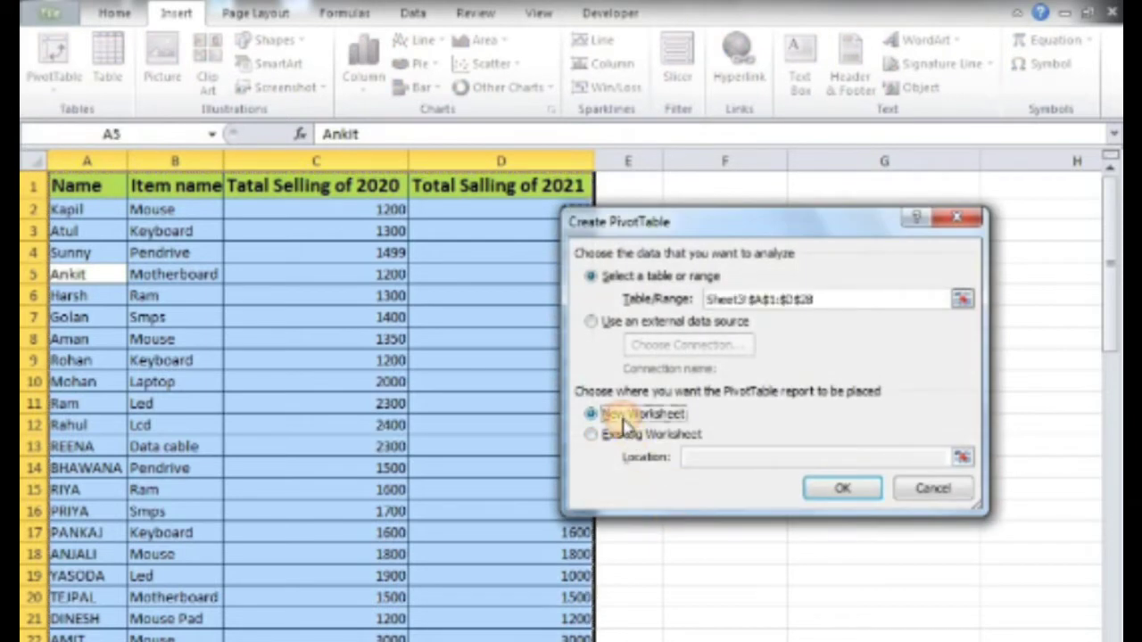
{"action": "left_click", "coordinate": [817, 488]}
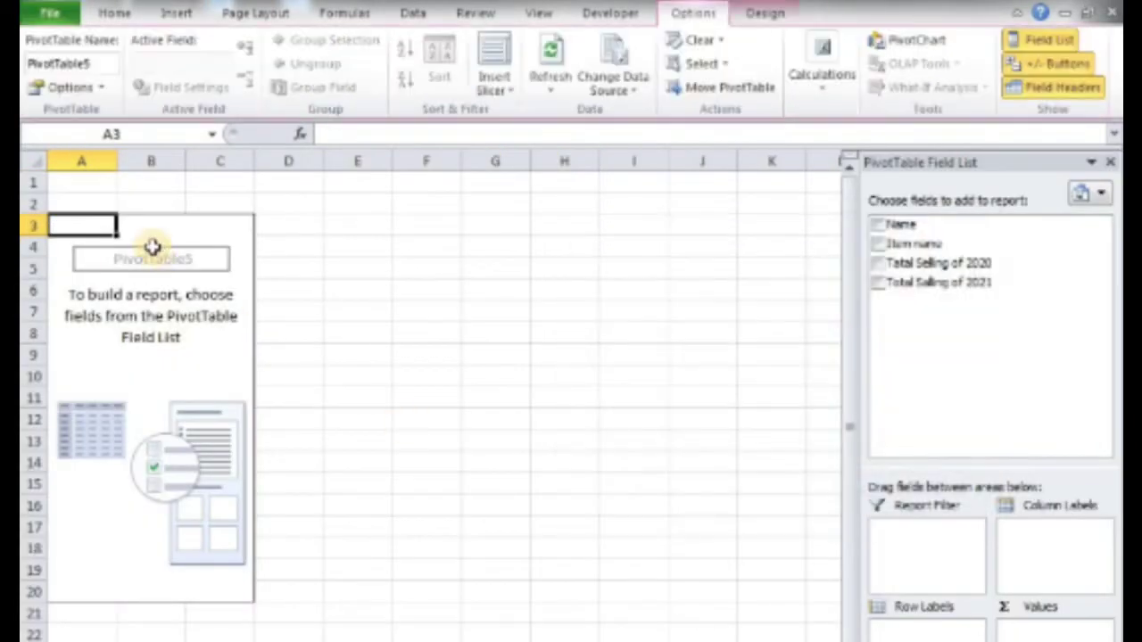
Use Name and Item name as rows, sum Total Selling of 2020, and use Total Salling of 2021 as columns.
{"action": "left_click", "coordinate": [878, 226]}
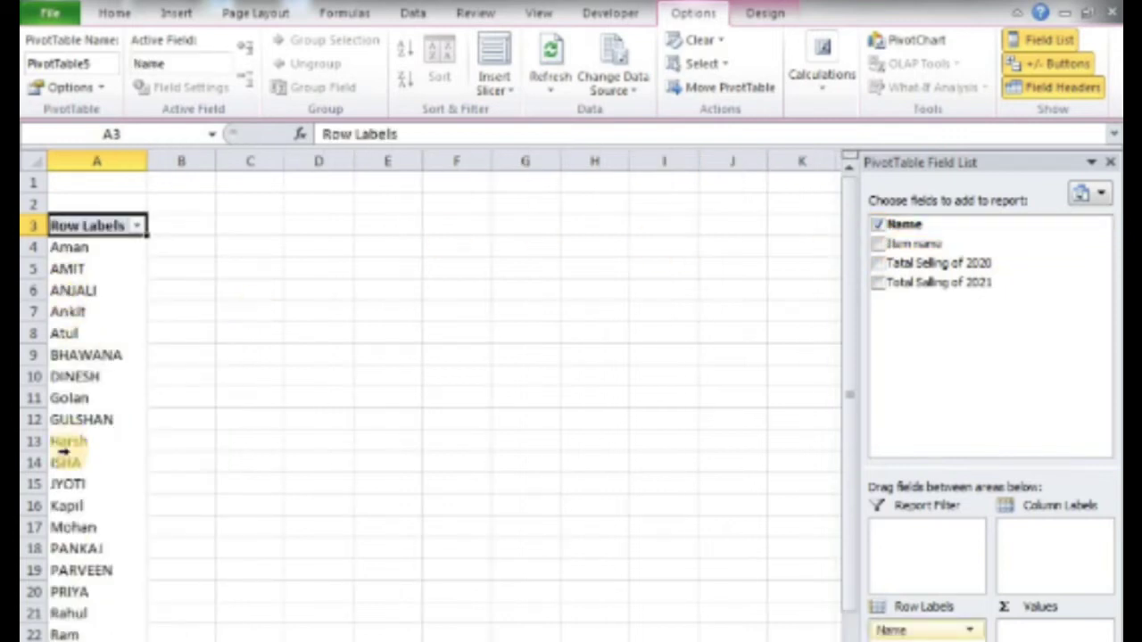
{"action": "left_click", "coordinate": [879, 244]}
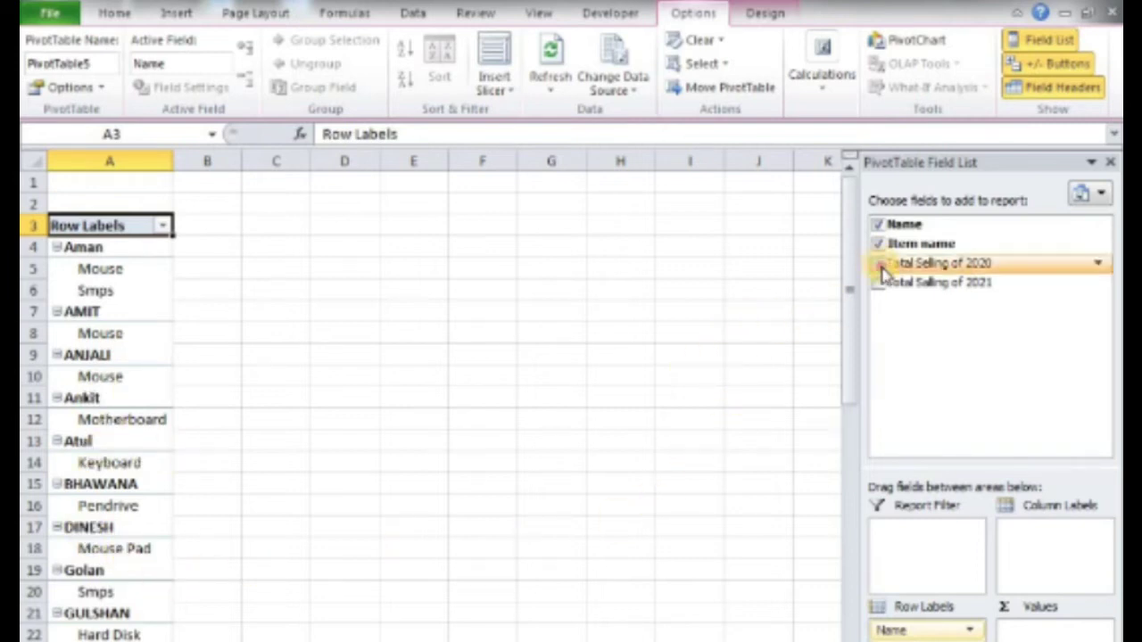
{"action": "left_click_drag", "start_coordinate": [881, 272], "coordinate": [1057, 630]}
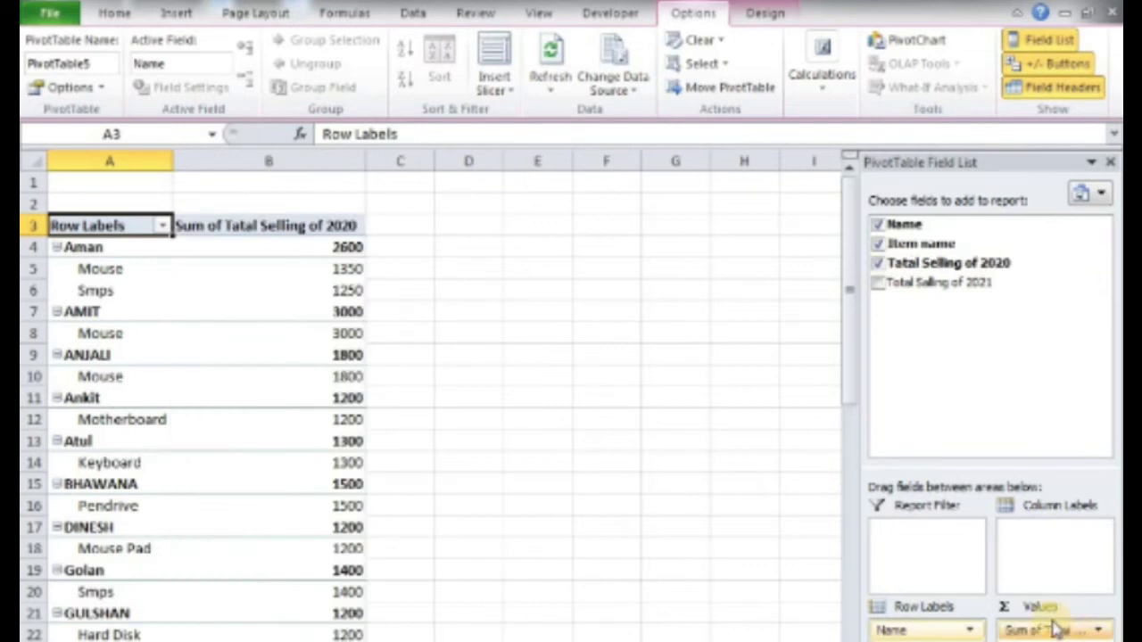
{"action": "left_click_drag", "start_coordinate": [937, 282], "coordinate": [1042, 531]}
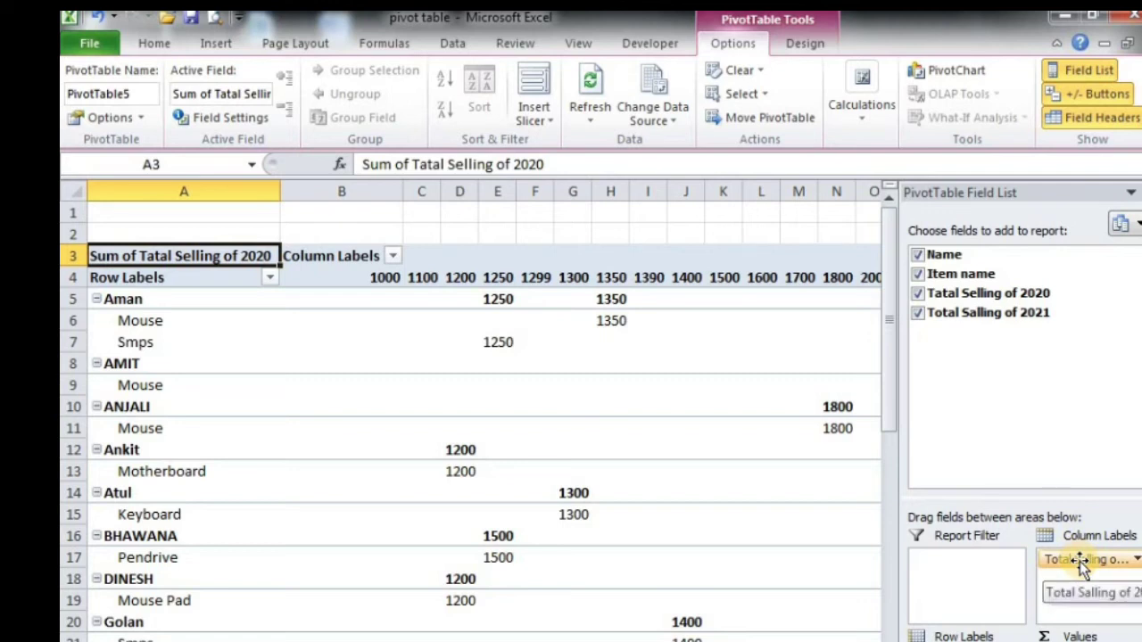
{"action": "left_click_drag", "start_coordinate": [1081, 562], "coordinate": [972, 575]}
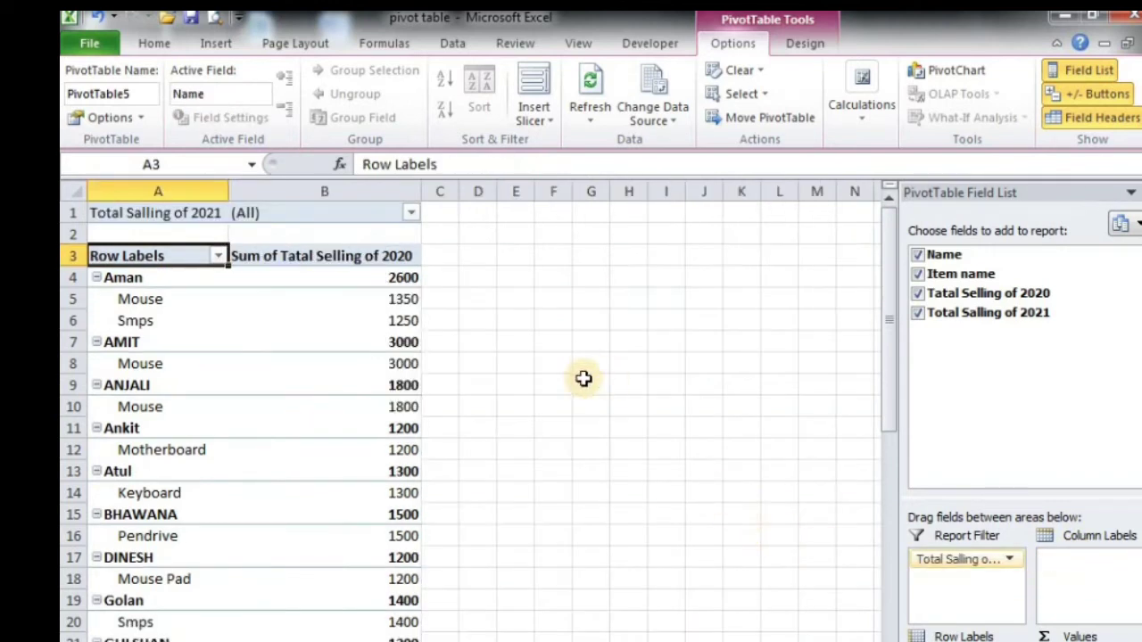
{"action": "left_click", "coordinate": [413, 213]}
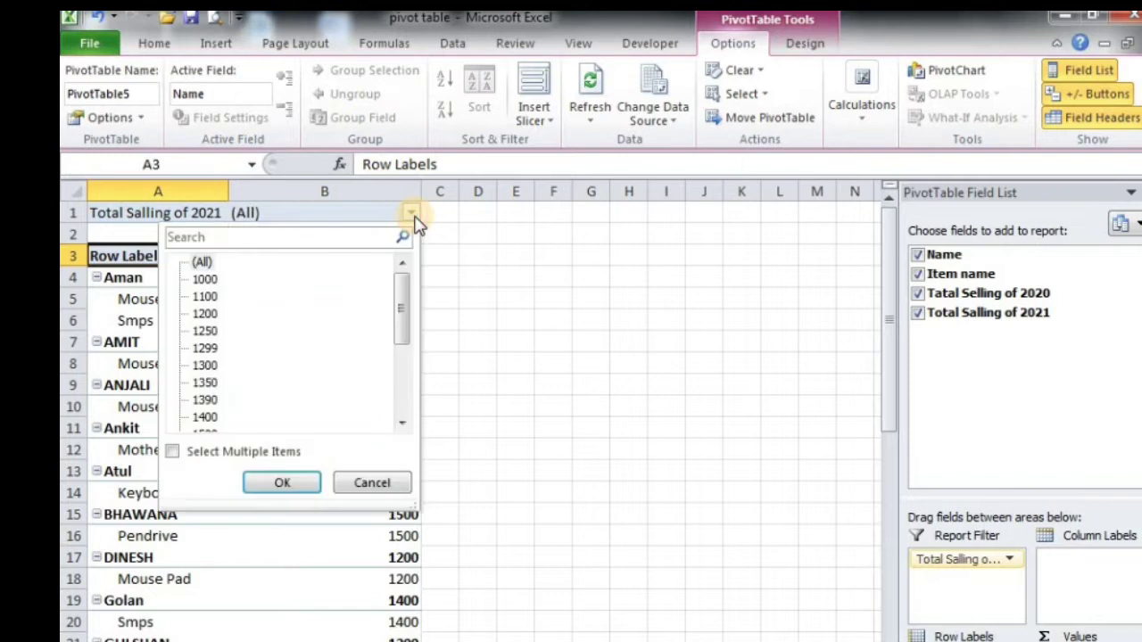
{"action": "left_click", "coordinate": [413, 215]}
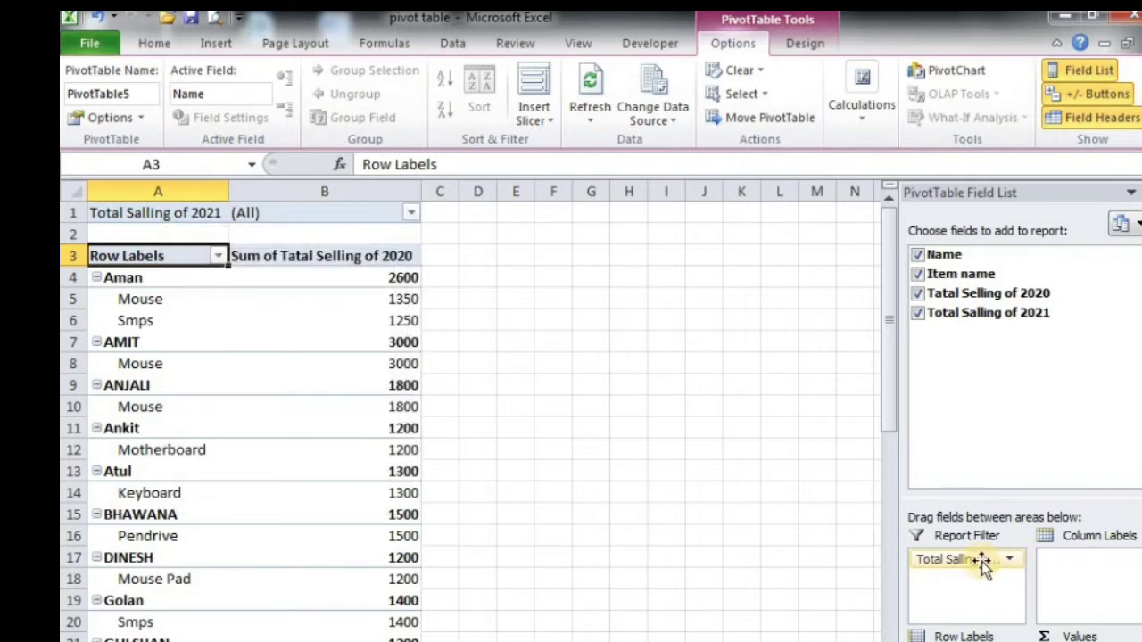
{"action": "mouse_move", "coordinate": [976, 561]}
{"action": "left_mouse_down"}
{"action": "mouse_move", "coordinate": [1096, 575]}
{"action": "mouse_move", "coordinate": [1089, 566]}
{"action": "left_mouse_up"}
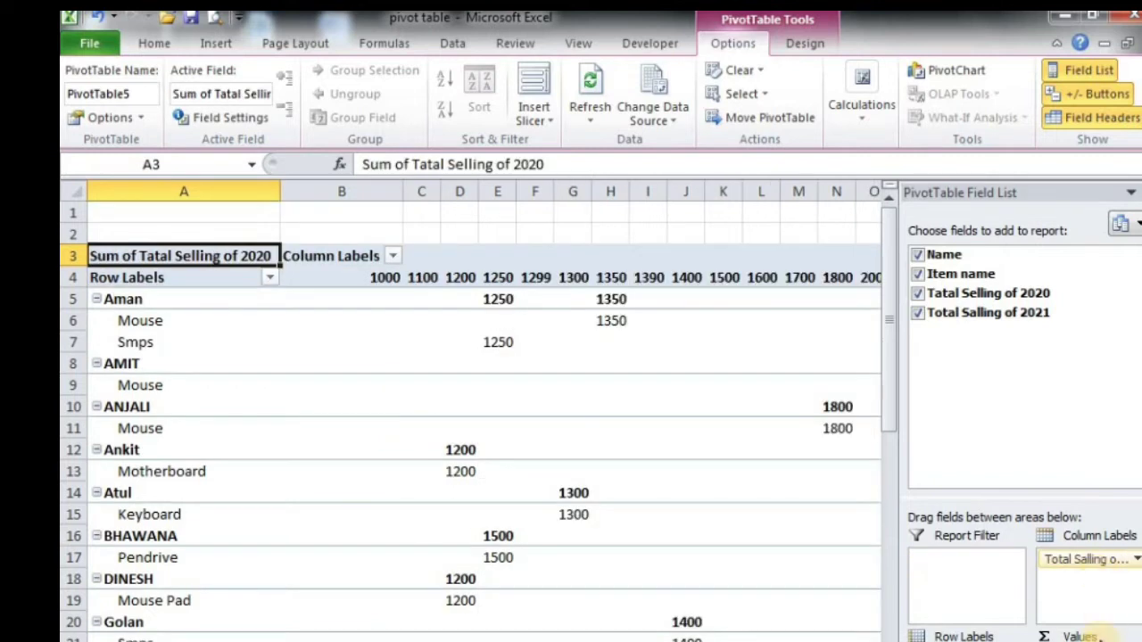
{"action": "left_click_drag", "start_coordinate": [1057, 637], "coordinate": [977, 569]}
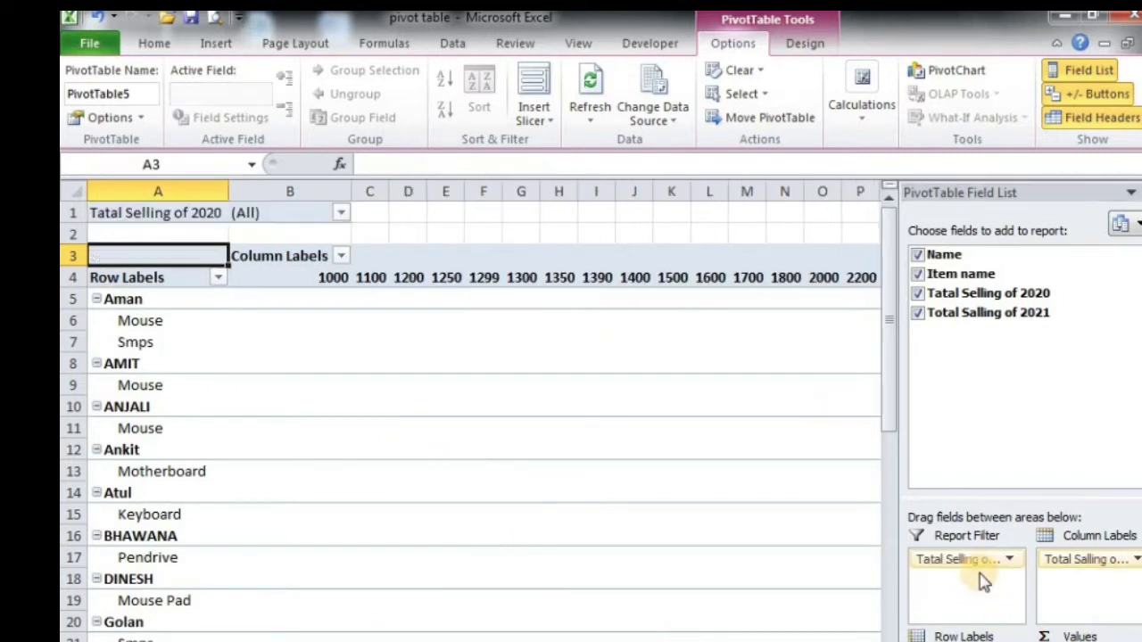
{"action": "key", "text": "ctrl+z"}
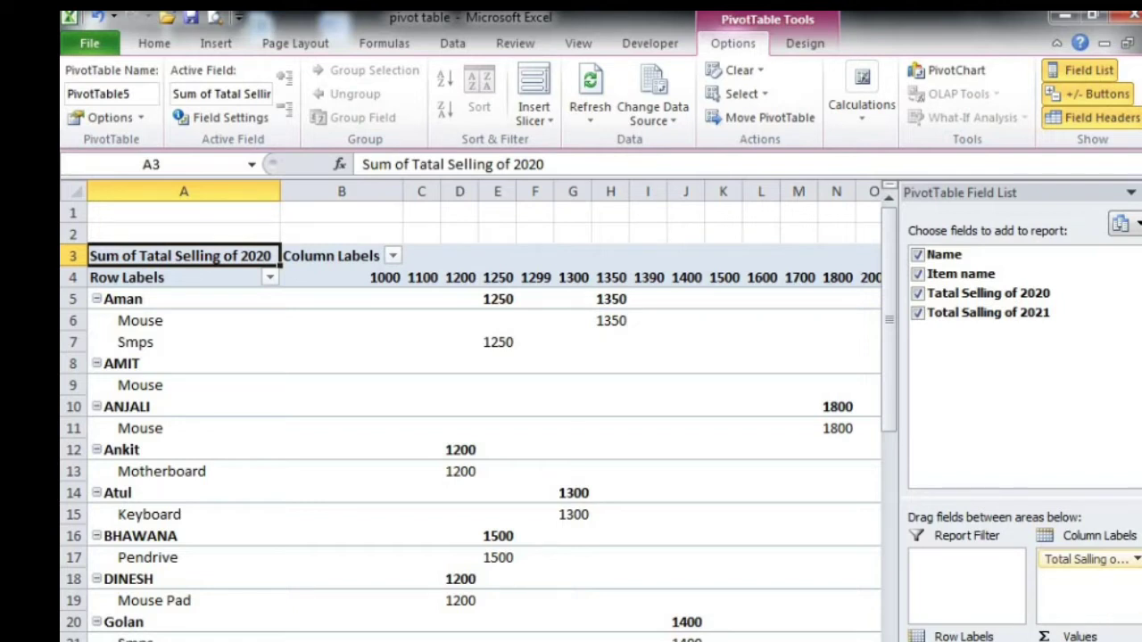
{"action": "mouse_move", "coordinate": [1075, 560]}
{"action": "left_mouse_down"}
{"action": "mouse_move", "coordinate": [963, 585]}
{"action": "mouse_move", "coordinate": [1078, 585]}
{"action": "left_mouse_up"}
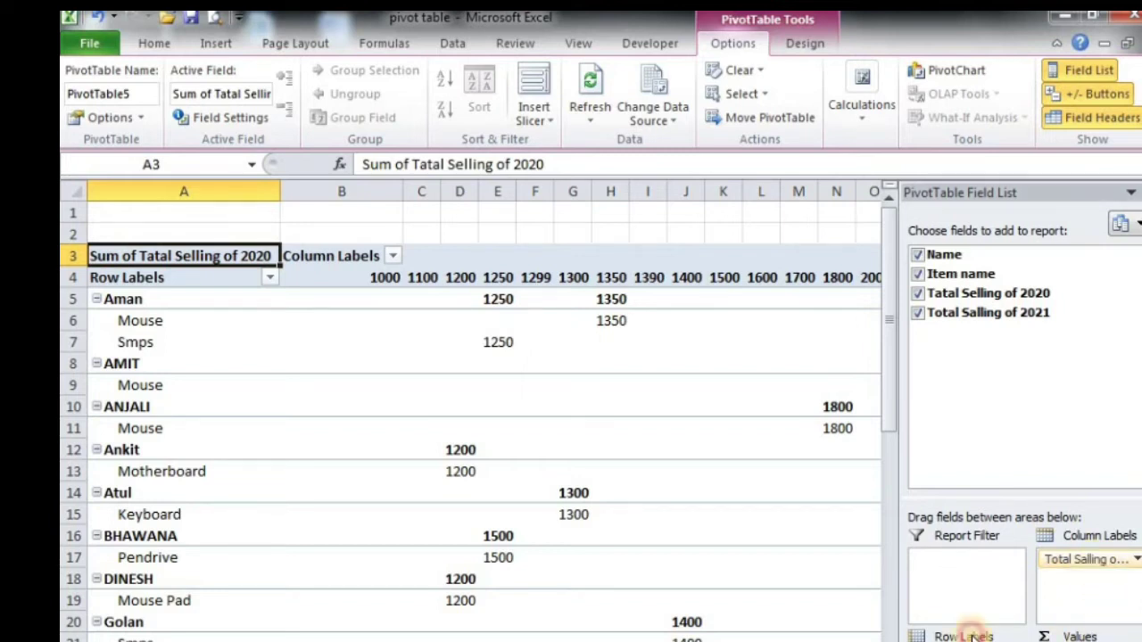
Add Total Salling of 2021 as a second sum column and sort names A to Z.
{"action": "left_click_drag", "start_coordinate": [970, 633], "coordinate": [1062, 639]}
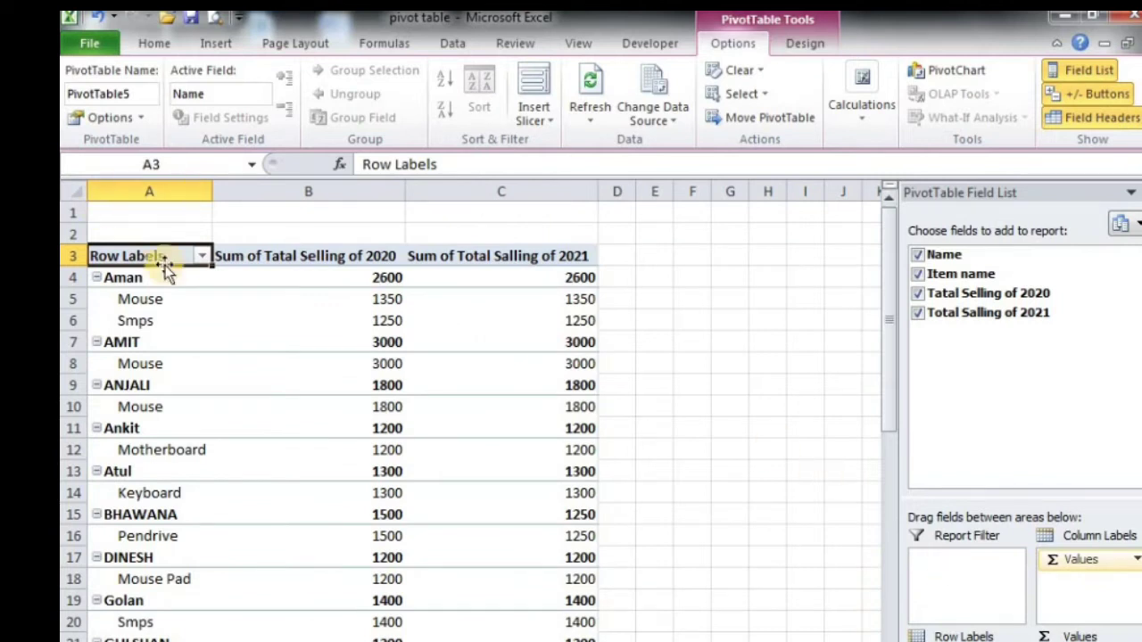
{"action": "left_click", "coordinate": [204, 257]}
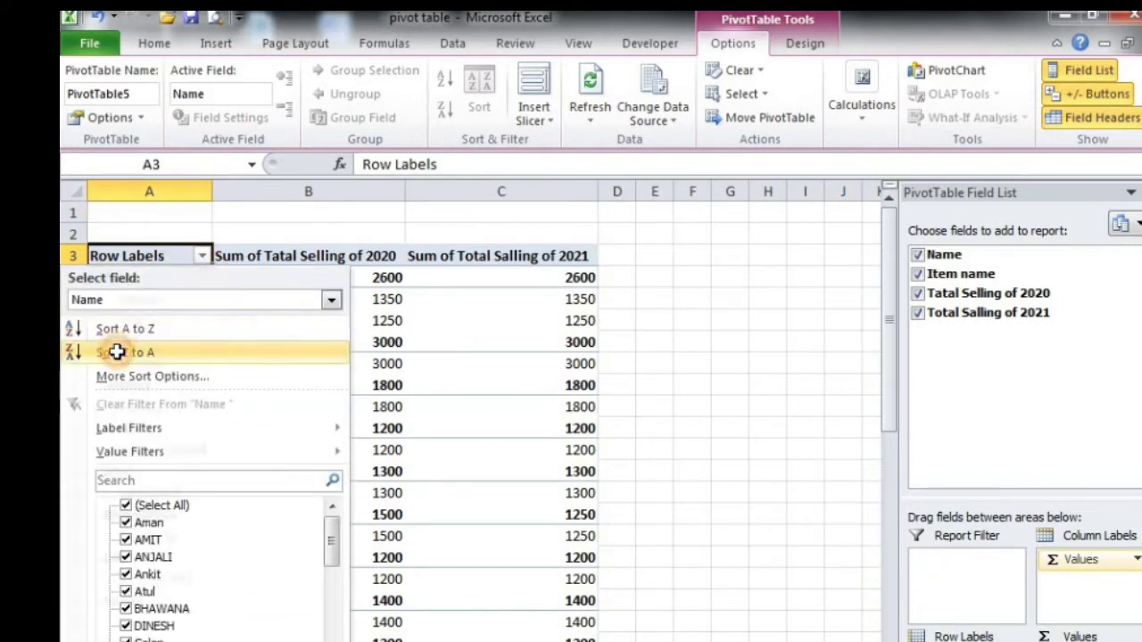
{"action": "left_click", "coordinate": [117, 352]}
{"action": "left_click", "coordinate": [199, 267]}
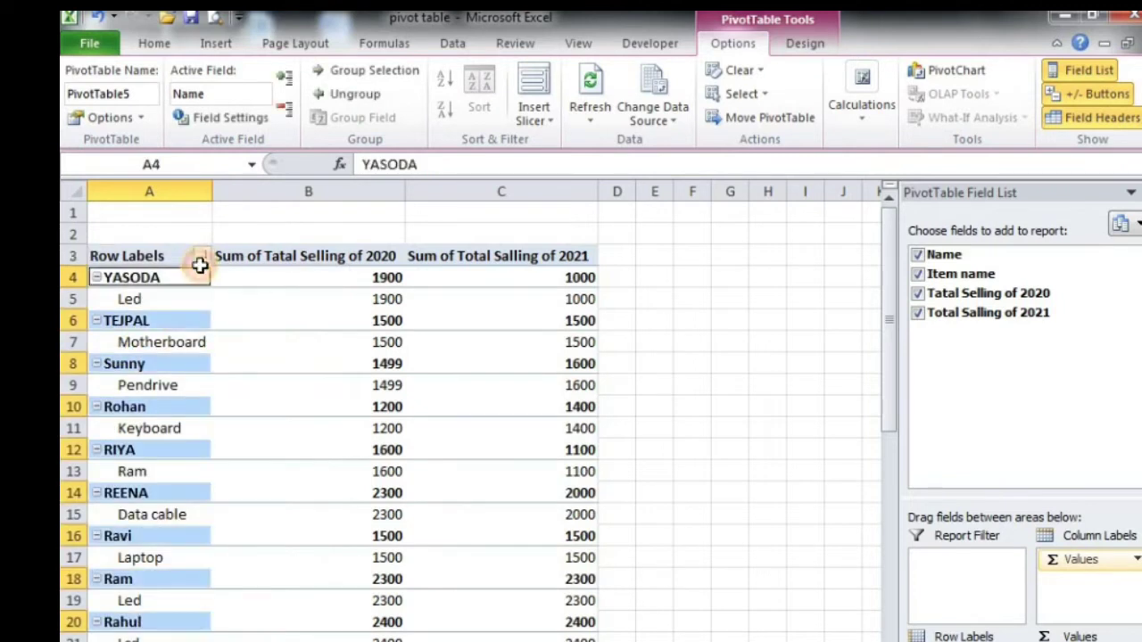
{"action": "left_click", "coordinate": [202, 257]}
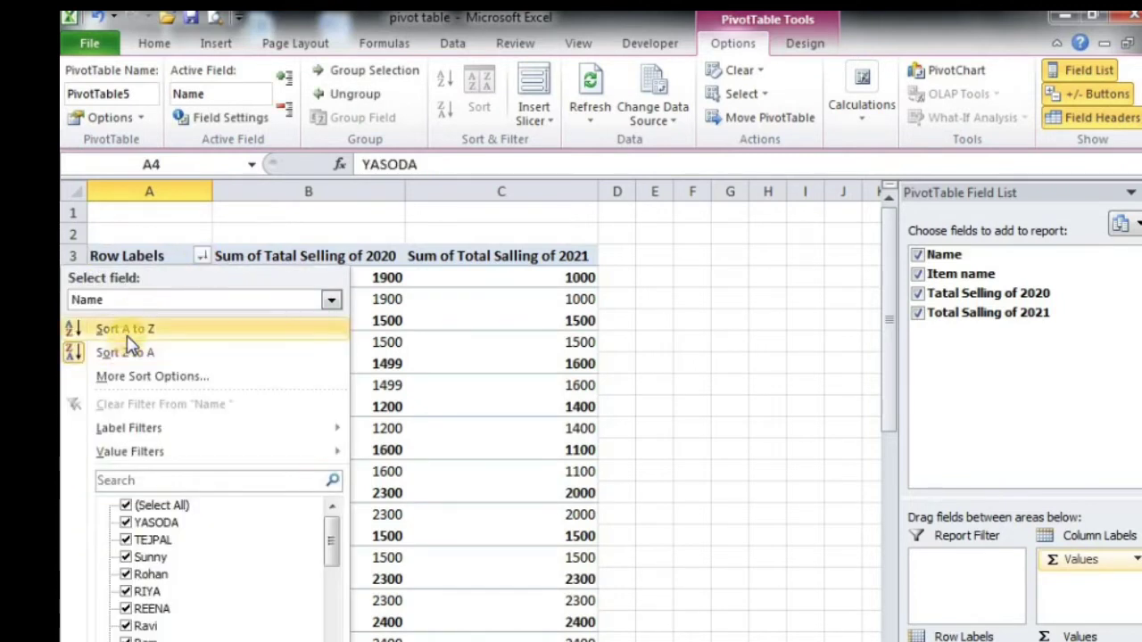
{"action": "left_click", "coordinate": [182, 337]}
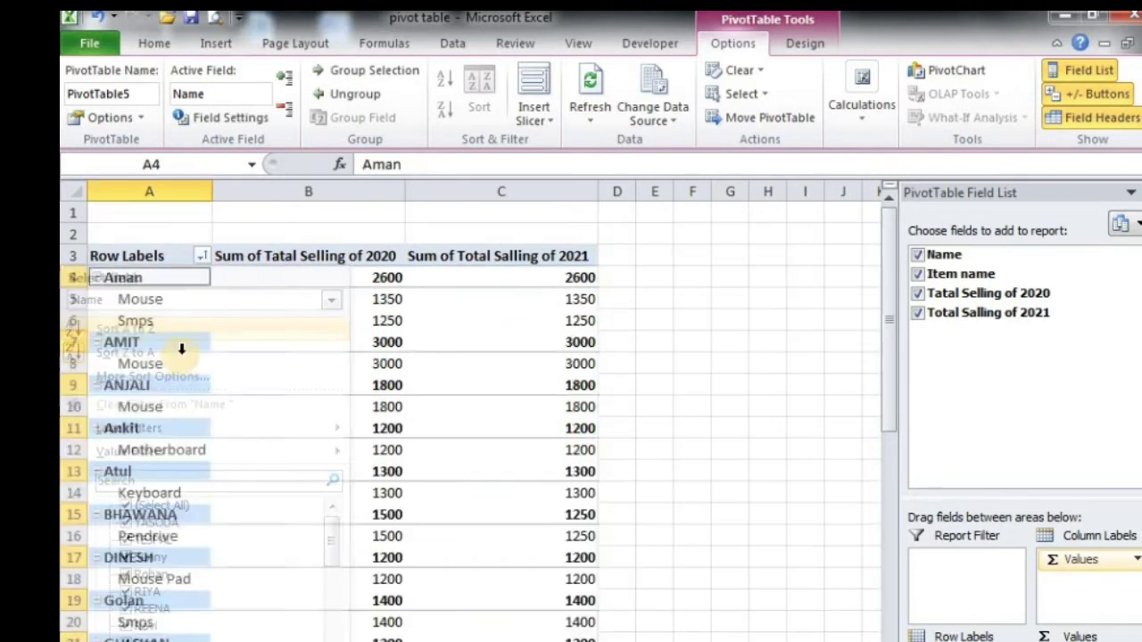
{"action": "left_click", "coordinate": [98, 19]}
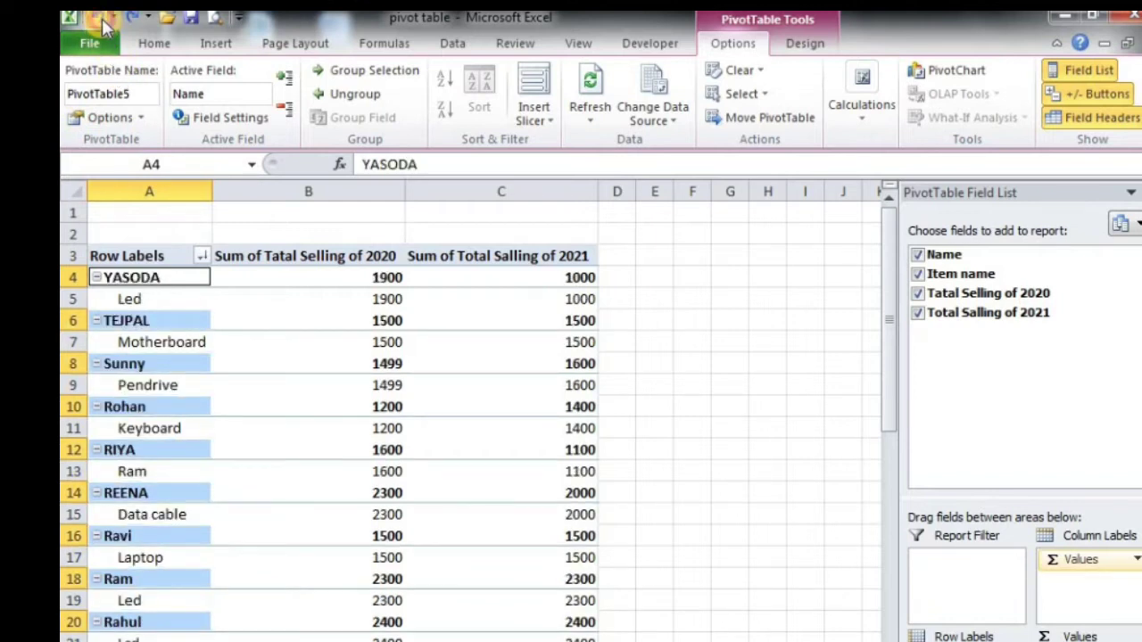
{"action": "left_click", "coordinate": [102, 23]}
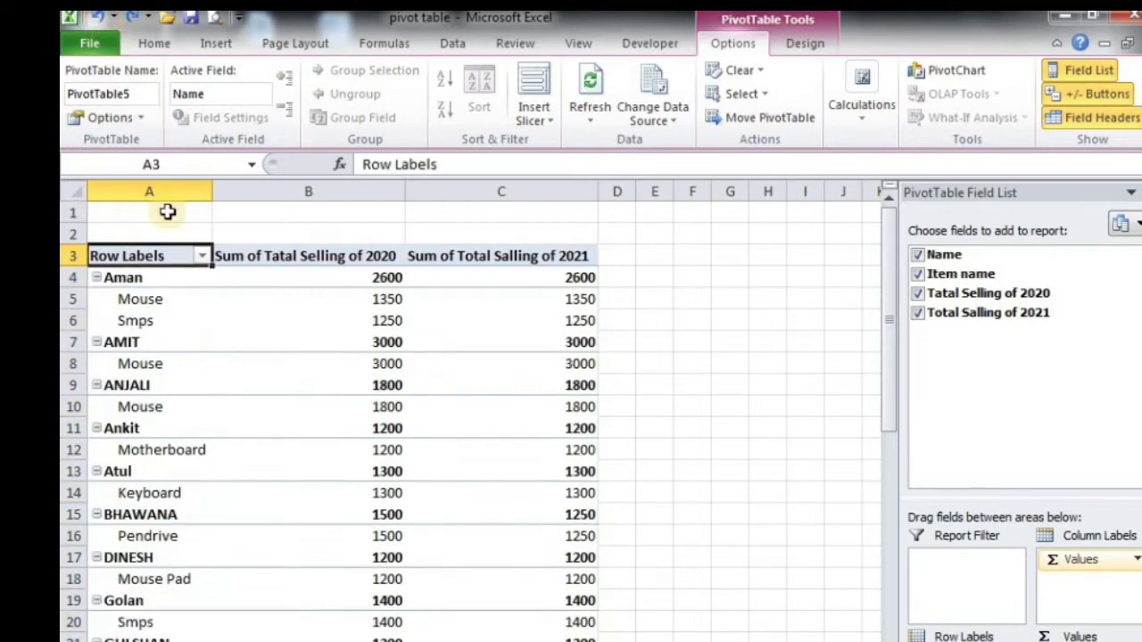
Move the Total Selling of 2020 field into the Column Labels area.
{"action": "left_click", "coordinate": [205, 257]}
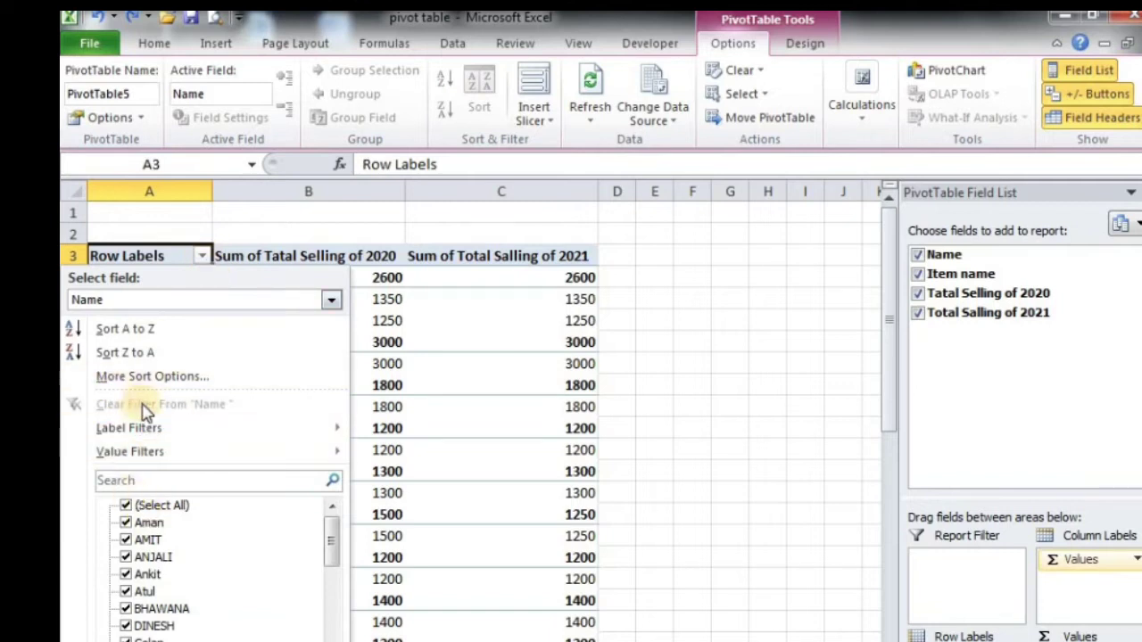
{"action": "key", "text": "Escape"}
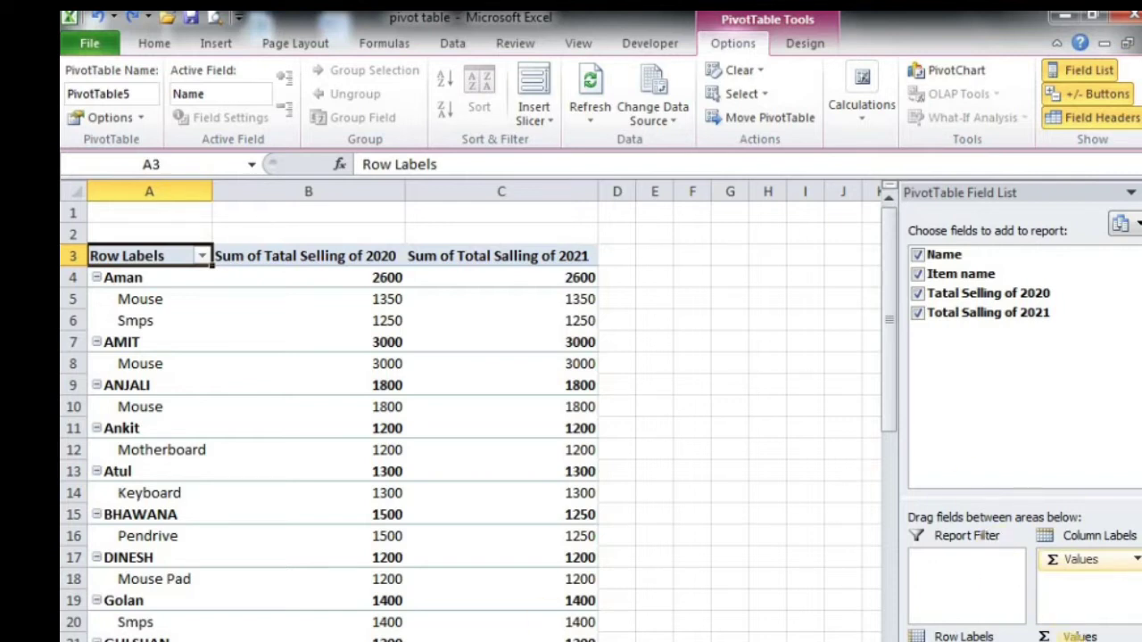
{"action": "mouse_move", "coordinate": [1070, 599]}
{"action": "left_mouse_down"}
{"action": "mouse_move", "coordinate": [1084, 562]}
{"action": "mouse_move", "coordinate": [964, 571]}
{"action": "left_mouse_up"}
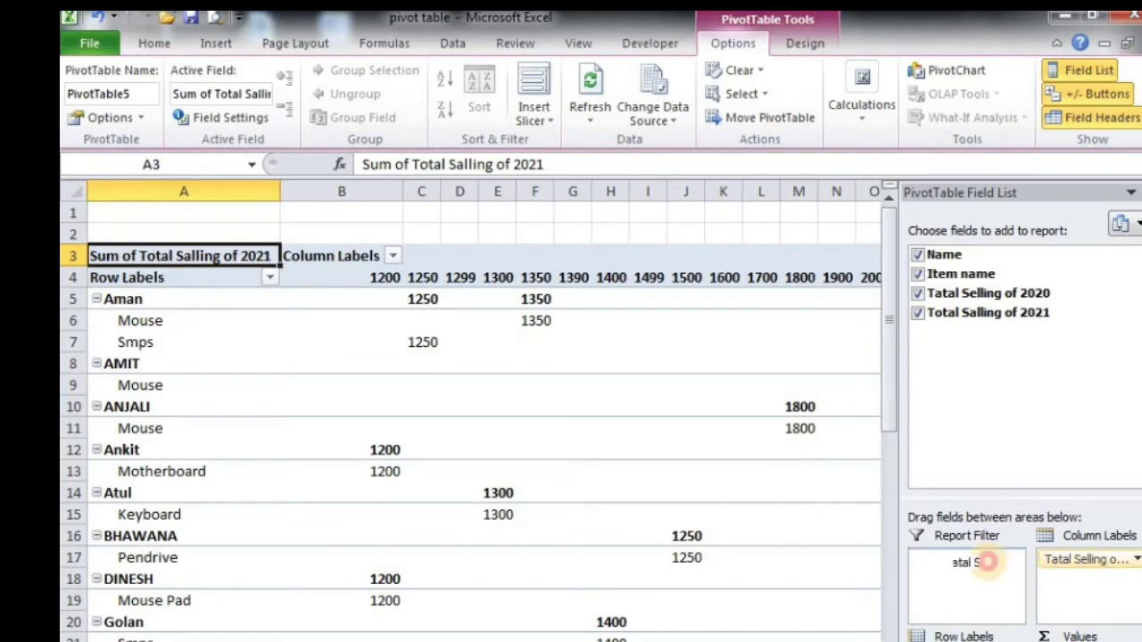
{"action": "left_click", "coordinate": [410, 213]}
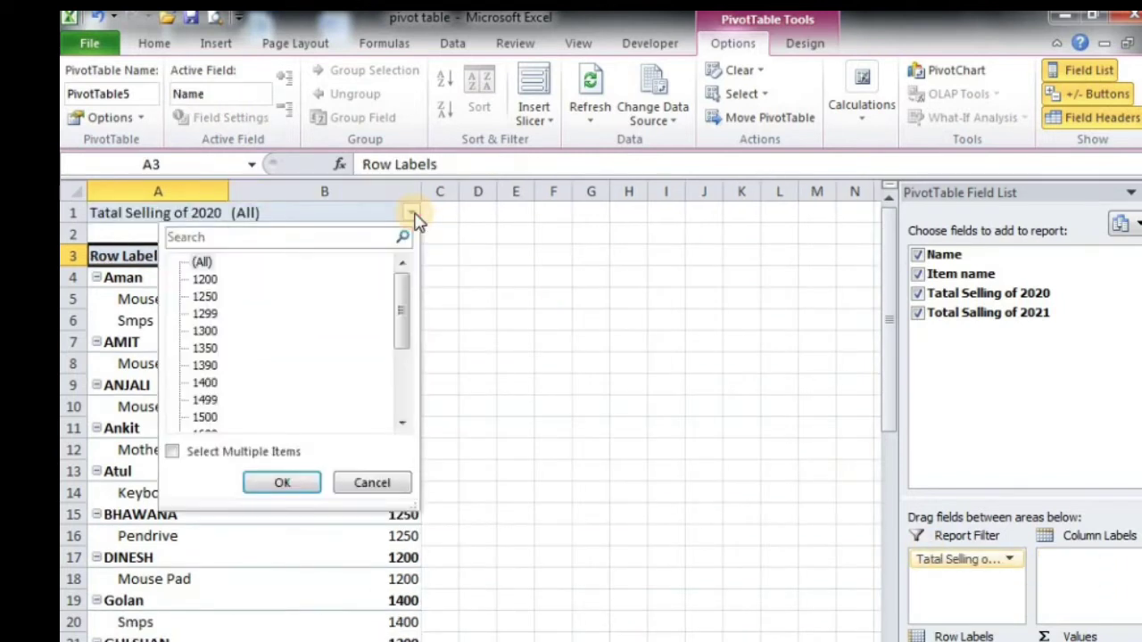
{"action": "left_click", "coordinate": [413, 216]}
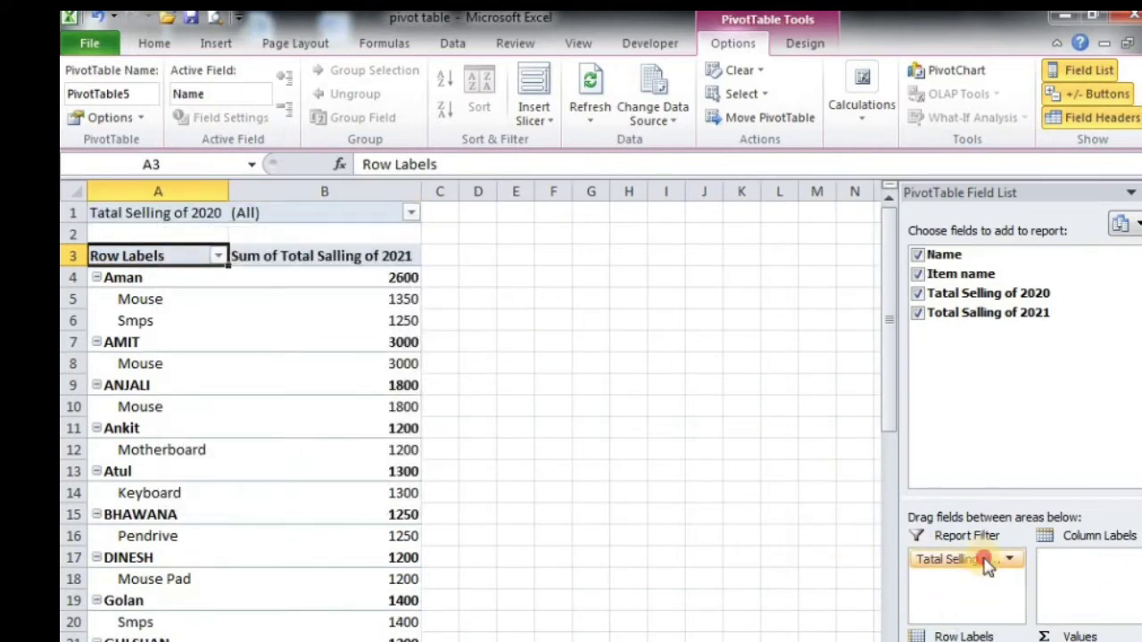
{"action": "left_click_drag", "start_coordinate": [986, 566], "coordinate": [1075, 565]}
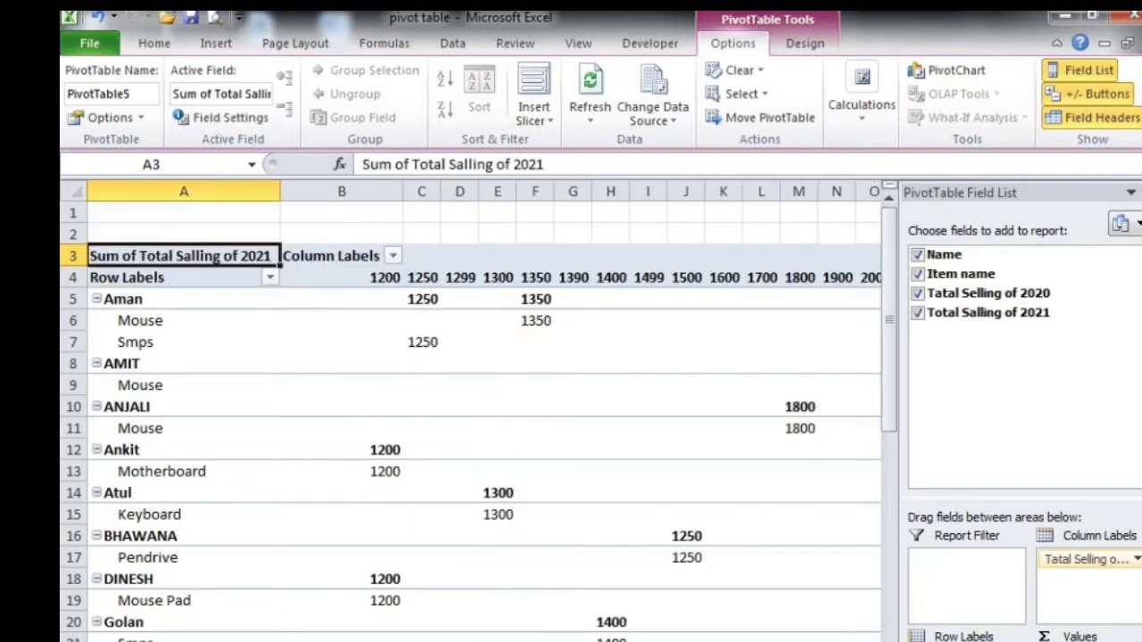
Uncheck all four fields: both sales fields, Item name and Name.
{"action": "left_click", "coordinate": [918, 312]}
{"action": "left_click", "coordinate": [917, 293]}
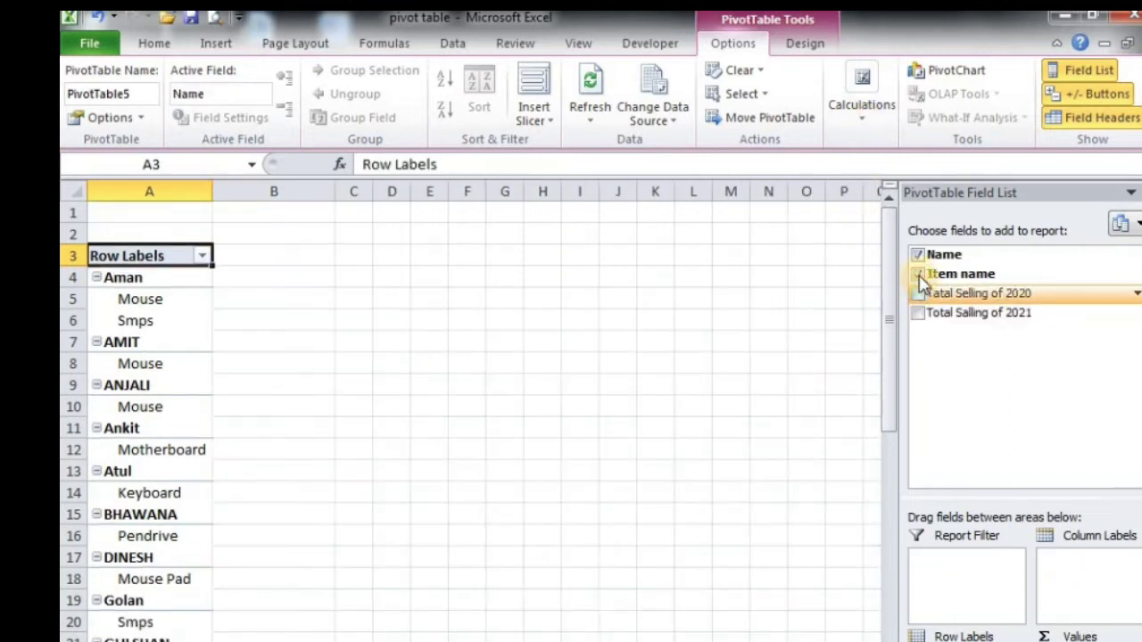
{"action": "left_click", "coordinate": [918, 273]}
{"action": "left_click", "coordinate": [918, 254]}
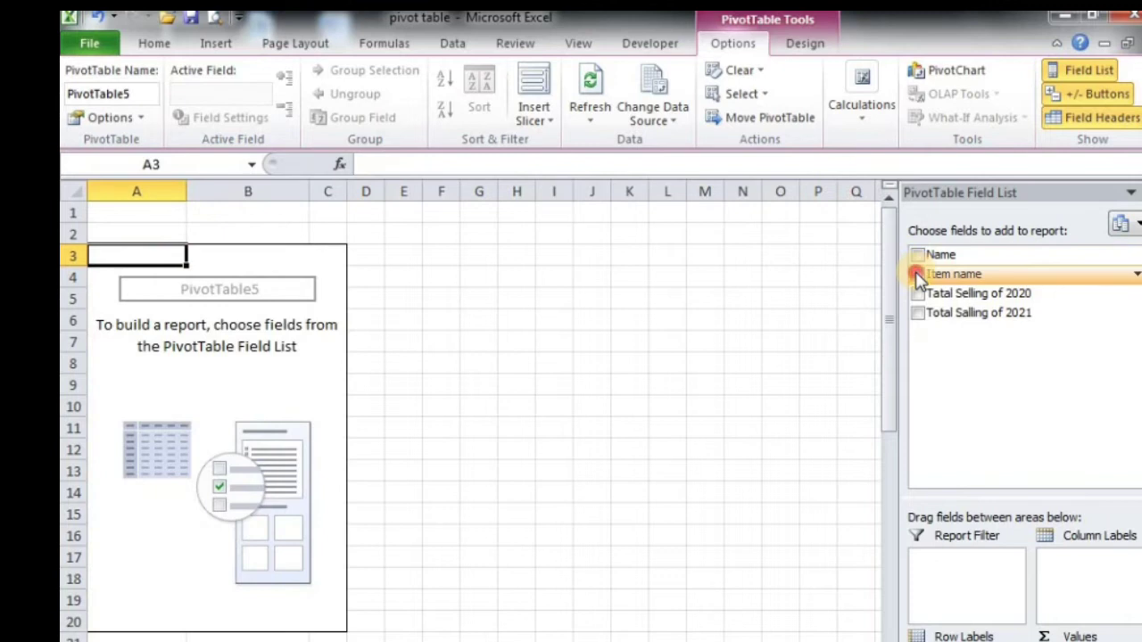
Rebuild the pivot with Item name as rows, plus Name and both yearly sales sums.
{"action": "left_click_drag", "start_coordinate": [919, 276], "coordinate": [937, 635]}
{"action": "left_click", "coordinate": [918, 254]}
{"action": "left_click", "coordinate": [917, 292]}
{"action": "left_click", "coordinate": [918, 313]}
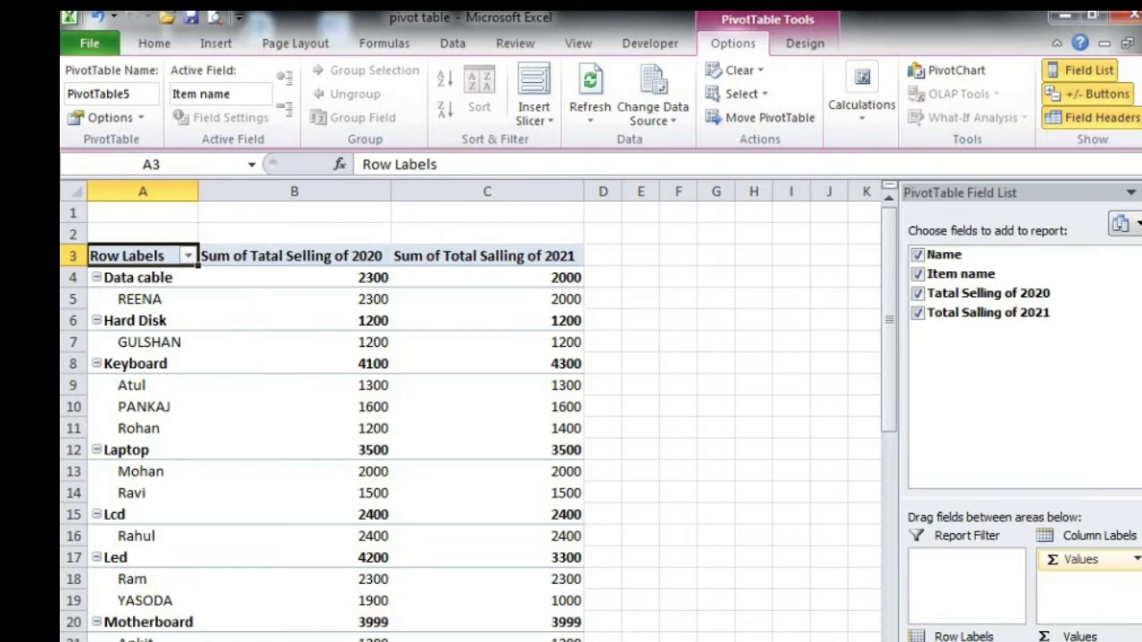
Delete the pivot table worksheet.
{"action": "right_click", "coordinate": [305, 641]}
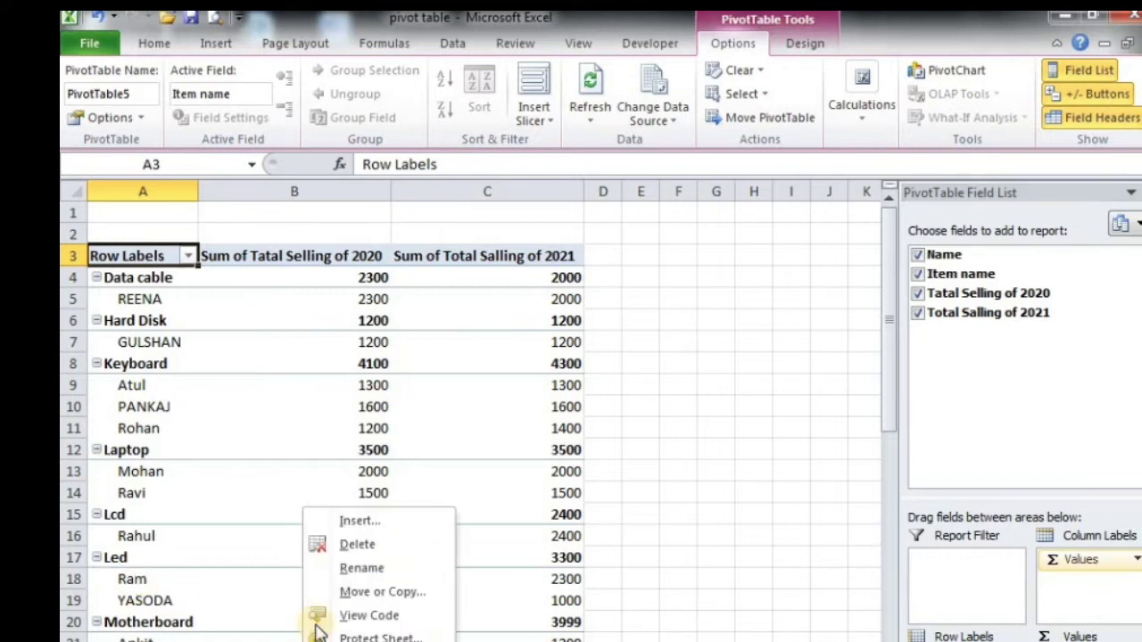
{"action": "left_click", "coordinate": [361, 544]}
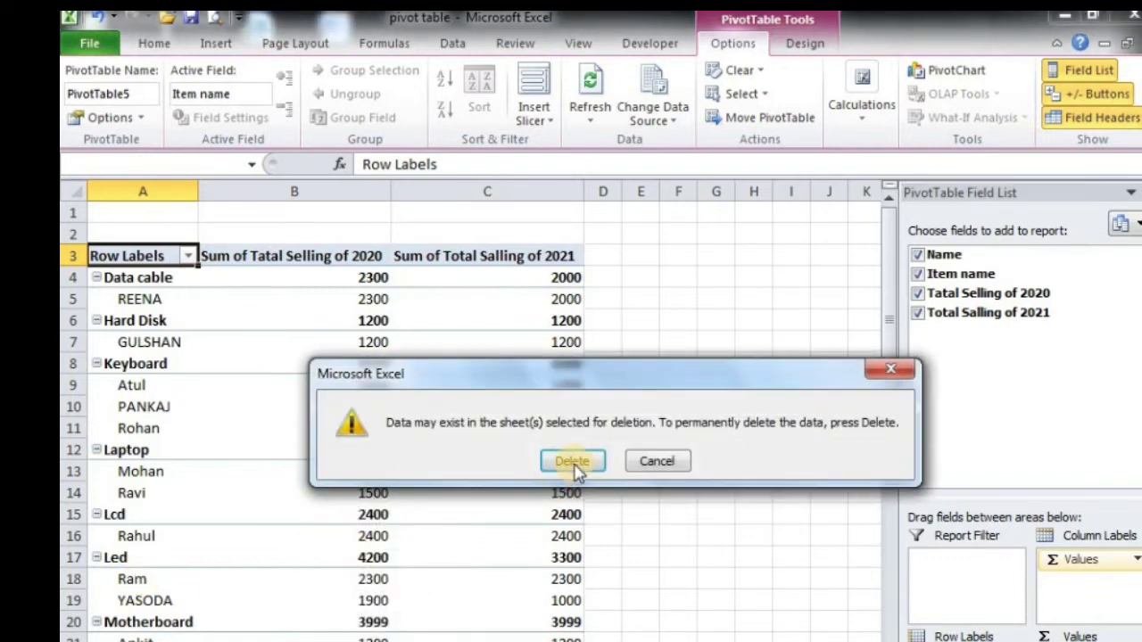
{"action": "left_click", "coordinate": [576, 466]}
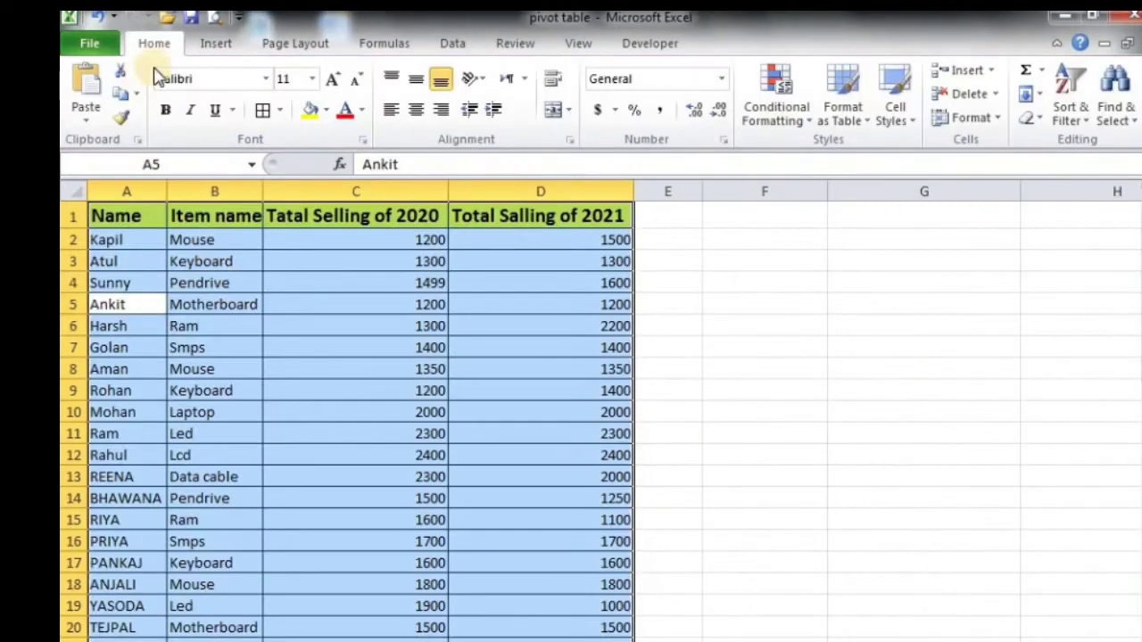
Start a PivotTable from A1:D28 placed on the existing worksheet at cell E17.
{"action": "left_click", "coordinate": [218, 43]}
{"action": "left_click", "coordinate": [96, 111]}
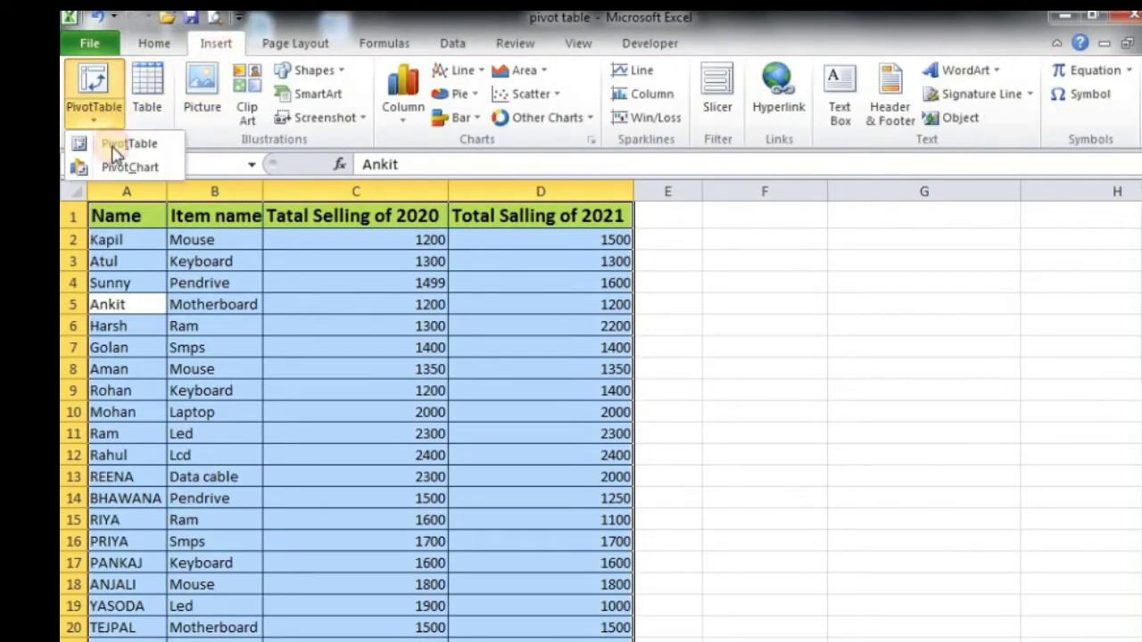
{"action": "left_click", "coordinate": [132, 145]}
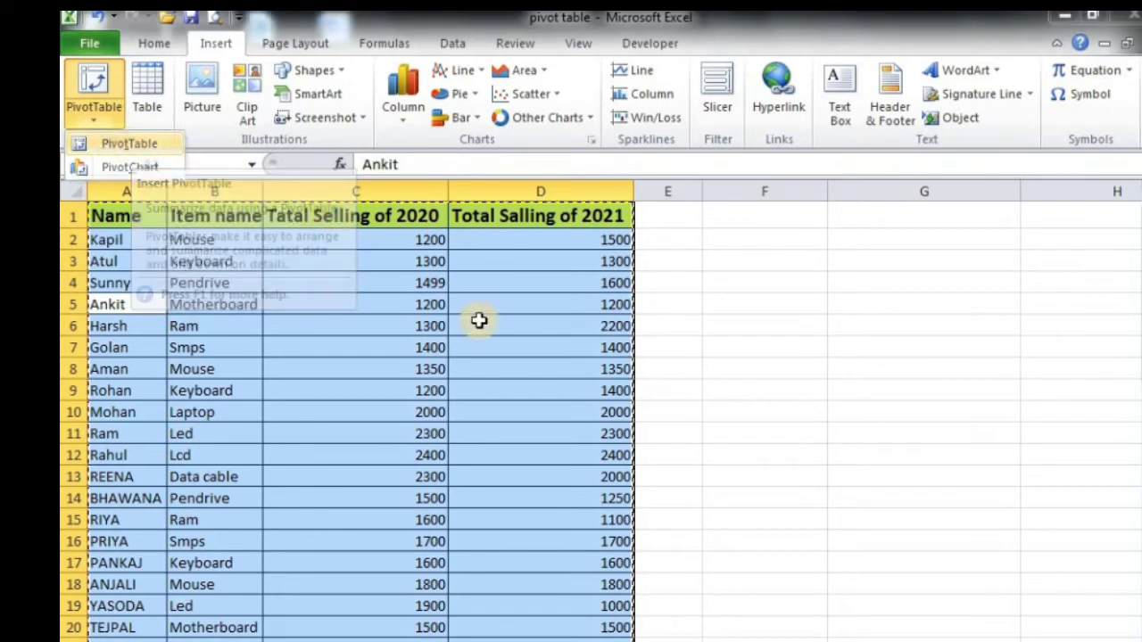
{"action": "left_click", "coordinate": [660, 464]}
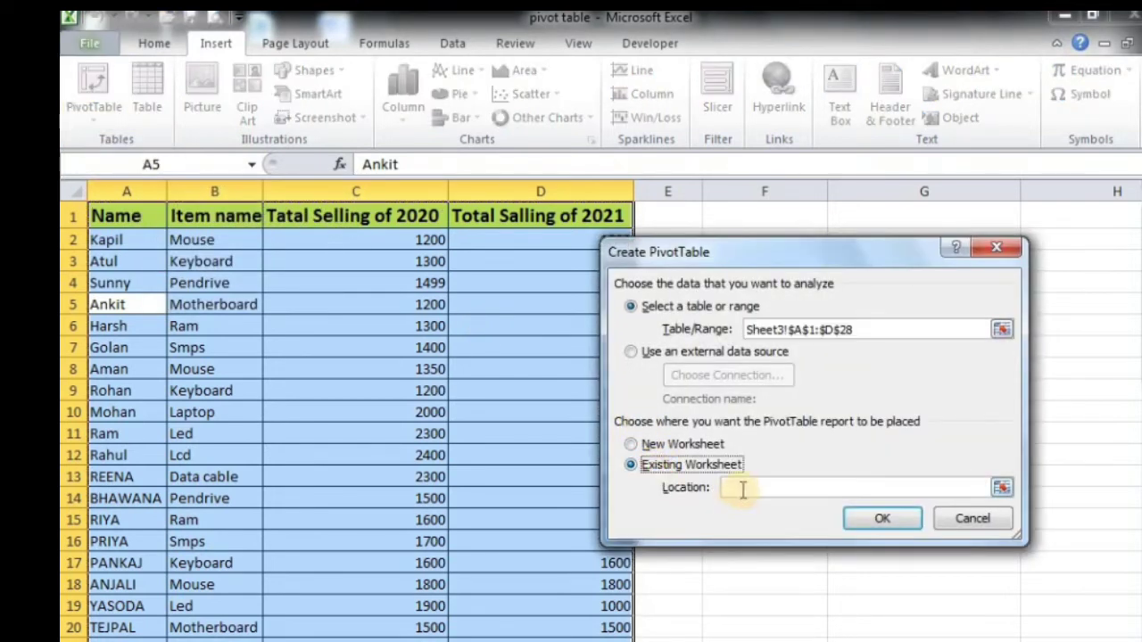
{"action": "left_click", "coordinate": [742, 489]}
{"action": "left_click", "coordinate": [687, 566]}
Create the empty PivotTable6 at E17, hide the Field List, and clear the pivot.
{"action": "left_click", "coordinate": [880, 519]}
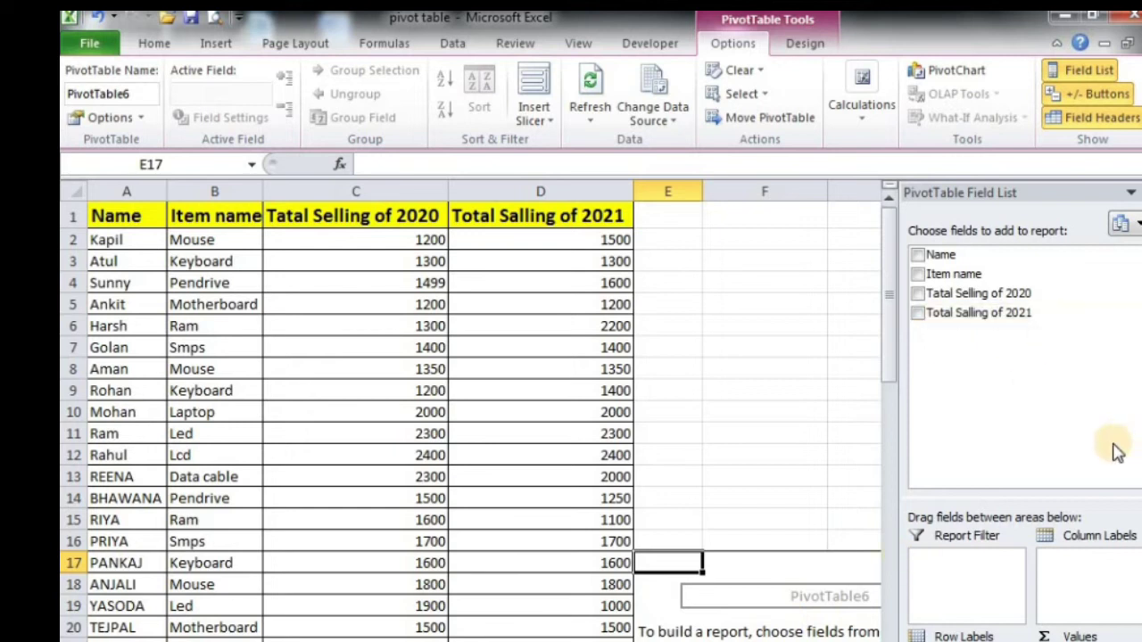
{"action": "left_click", "coordinate": [1139, 193]}
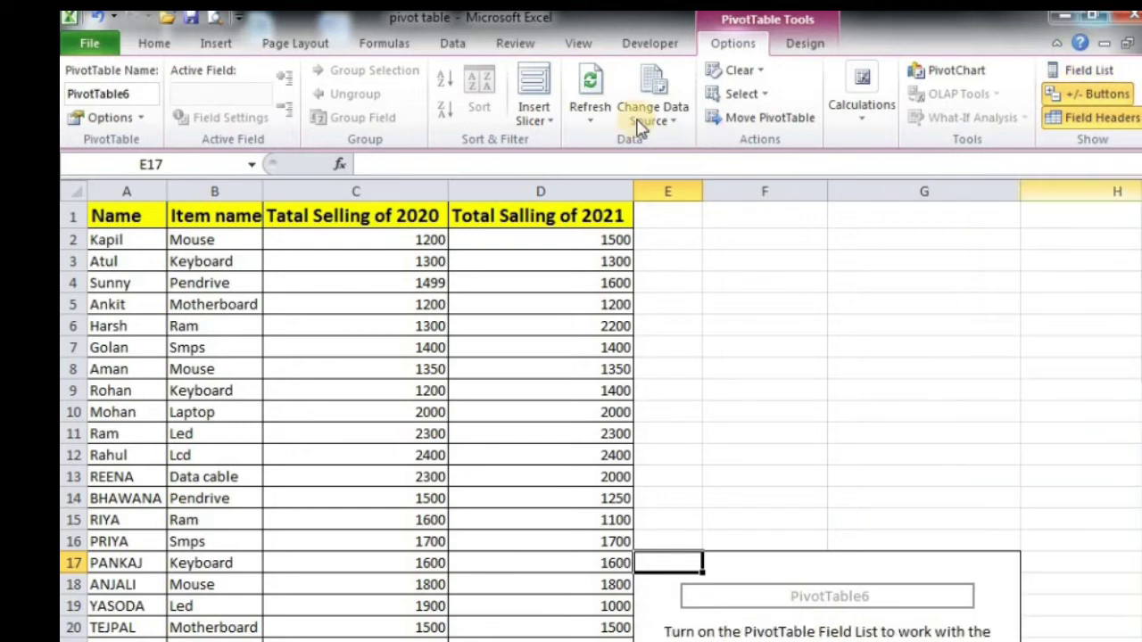
{"action": "left_click", "coordinate": [98, 27]}
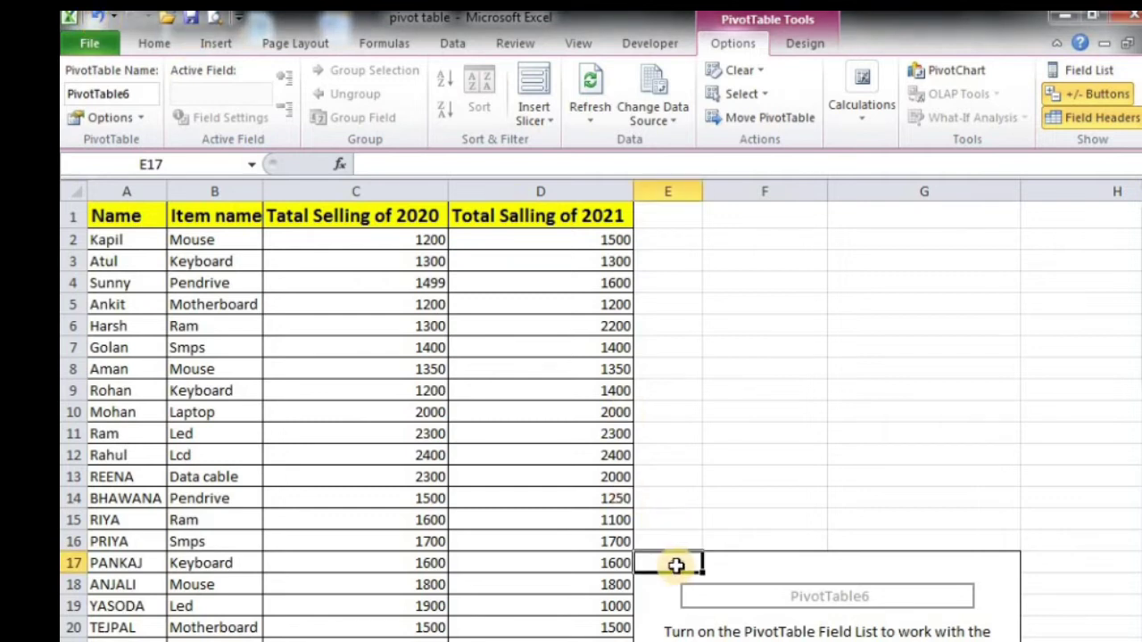
{"action": "left_click_drag", "start_coordinate": [676, 566], "coordinate": [972, 640]}
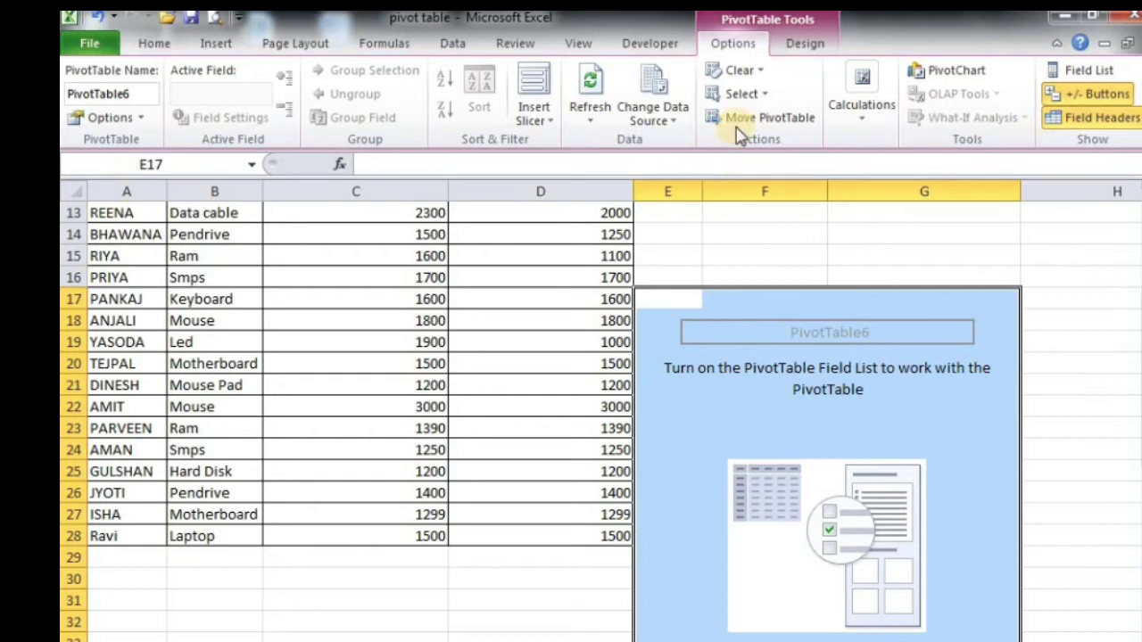
{"action": "left_click", "coordinate": [739, 70]}
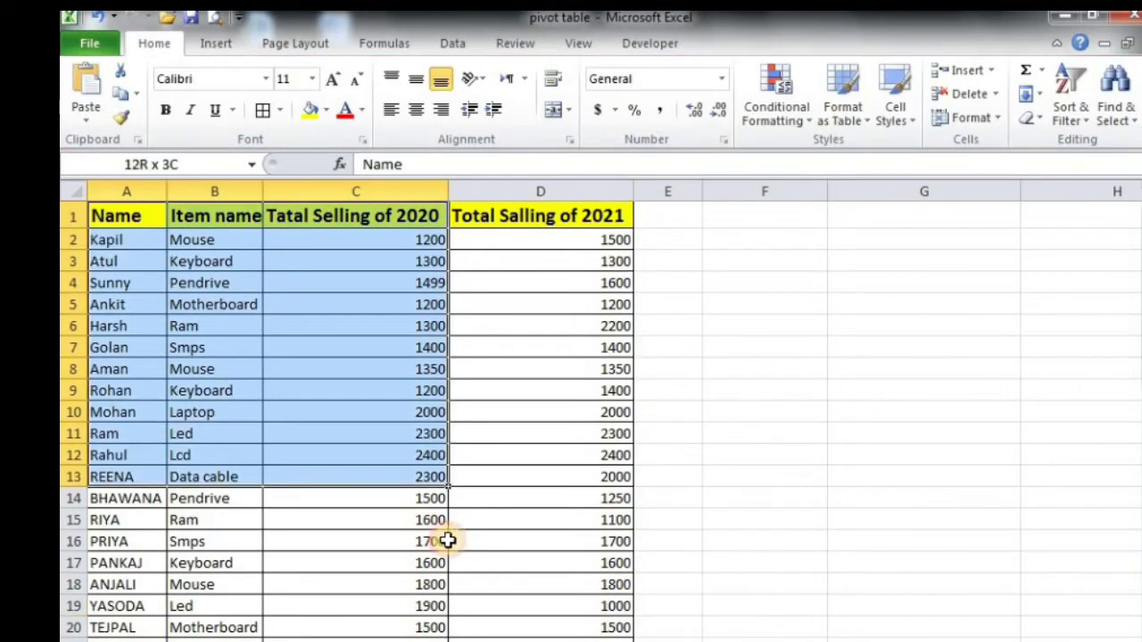
Select the entire sales data range with Ctrl+A.
{"action": "left_click_drag", "start_coordinate": [235, 365], "coordinate": [601, 571]}
{"action": "left_click", "coordinate": [276, 374]}
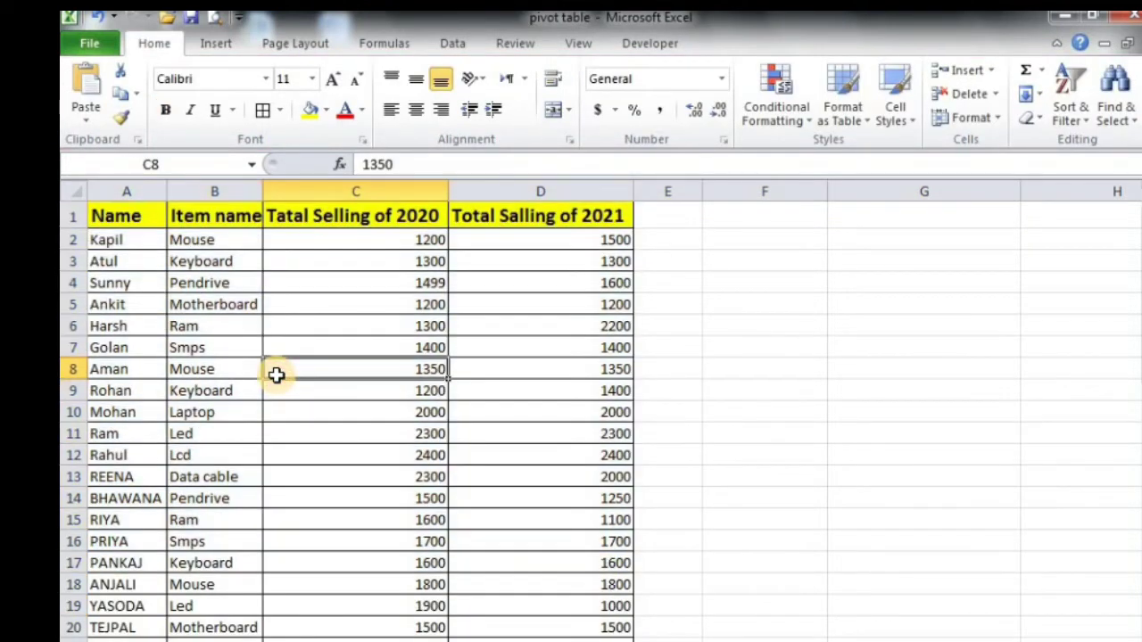
{"action": "key", "text": "ctrl+a"}
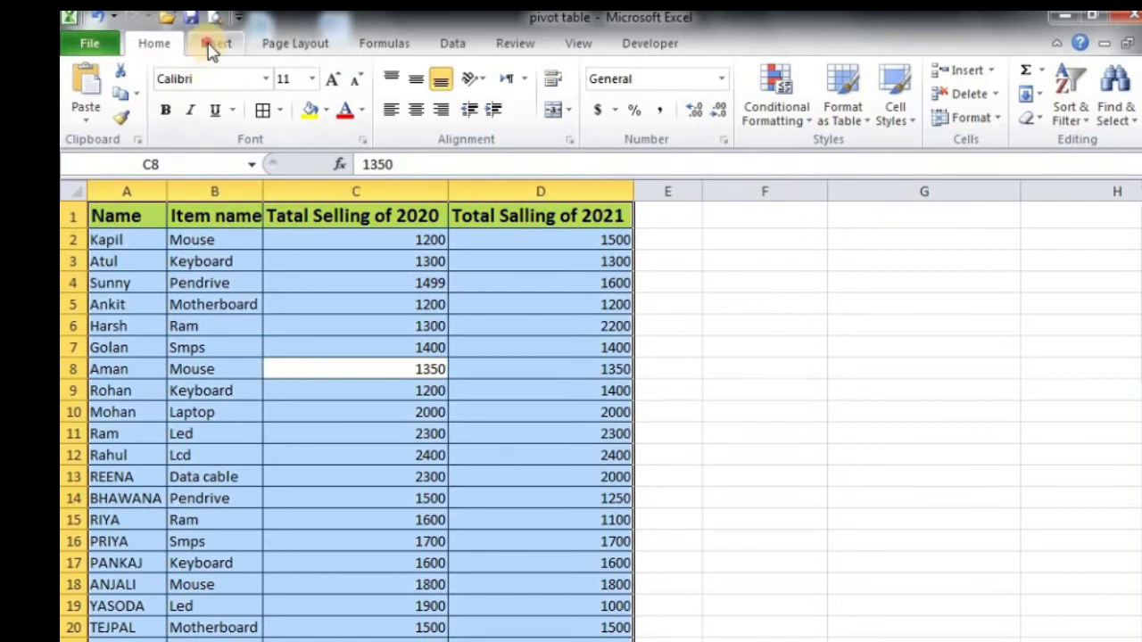
Insert a PivotTable with PivotChart on a new worksheet.
{"action": "left_click", "coordinate": [206, 43]}
{"action": "left_click", "coordinate": [109, 121]}
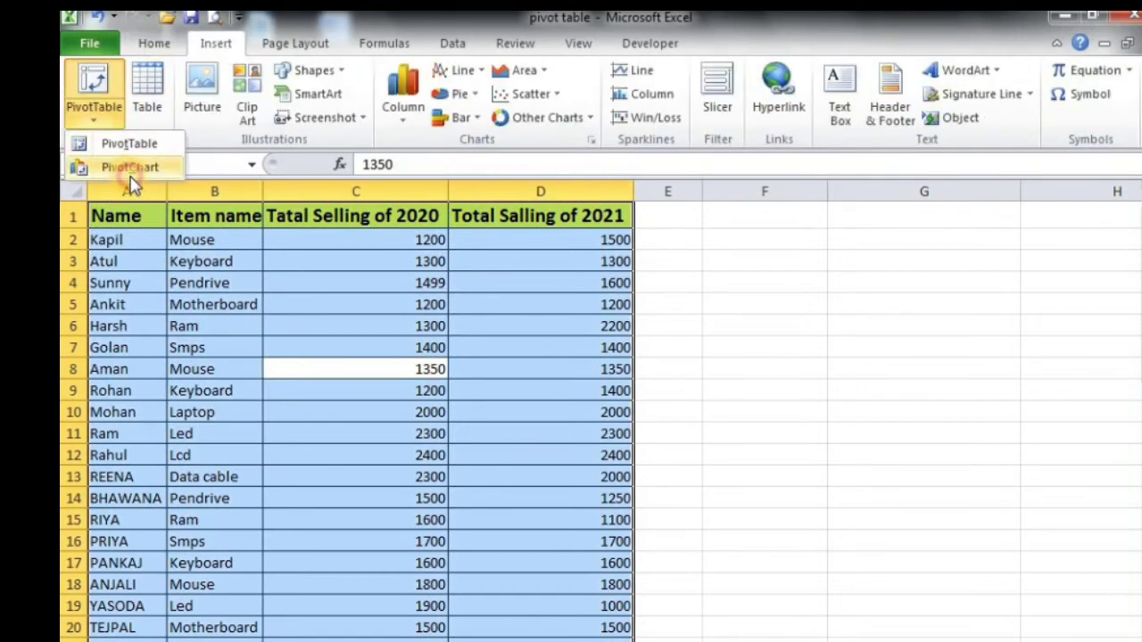
{"action": "left_click", "coordinate": [130, 176]}
{"action": "left_click", "coordinate": [644, 449]}
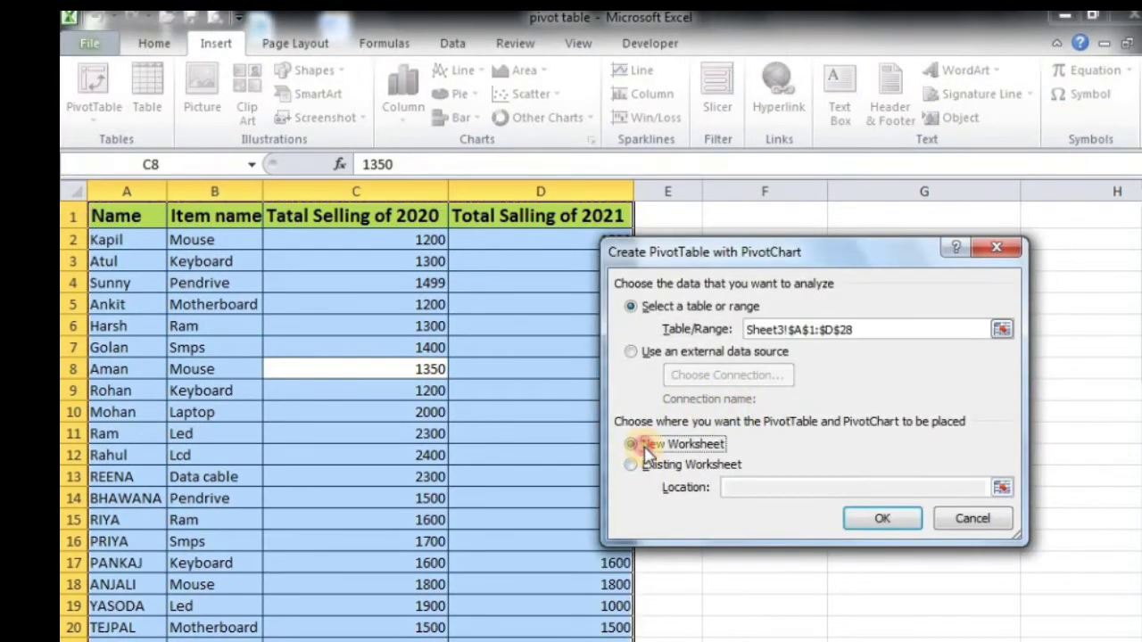
{"action": "left_click", "coordinate": [853, 511]}
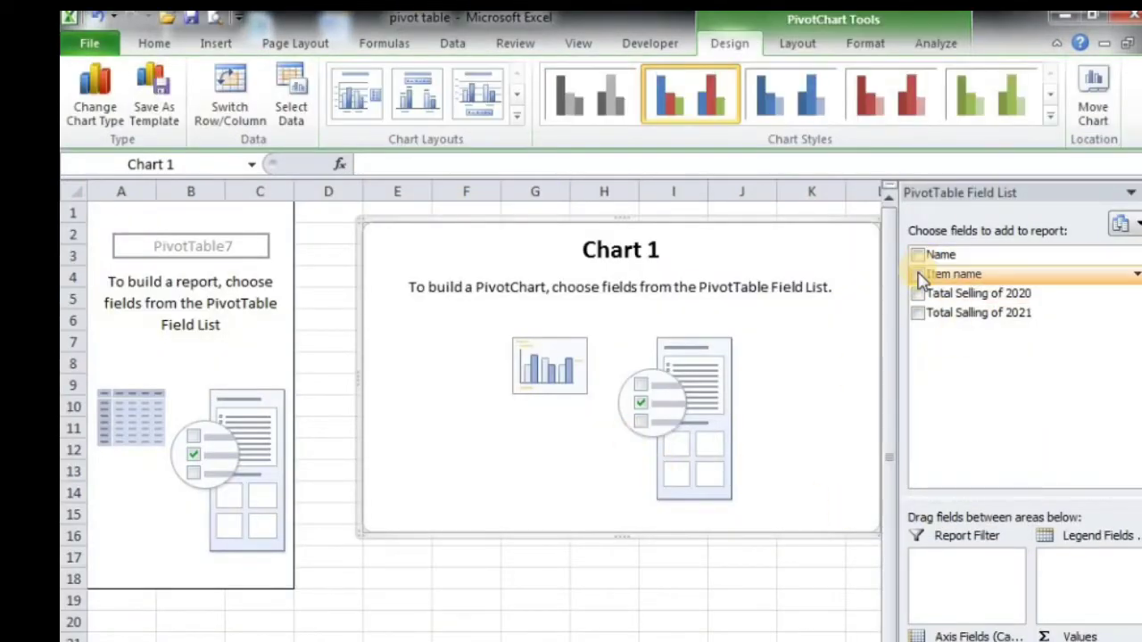
Chart the 2021 sales sums by Item name, replacing the 2020 sums.
{"action": "left_click_drag", "start_coordinate": [921, 274], "coordinate": [961, 628]}
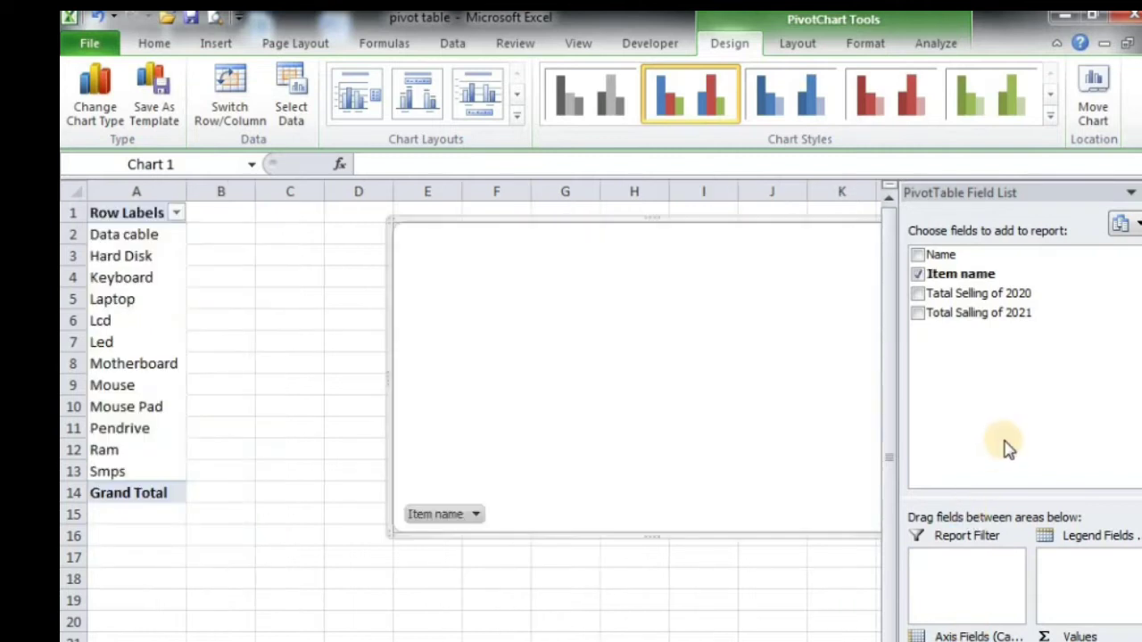
{"action": "mouse_move", "coordinate": [946, 295]}
{"action": "left_mouse_down"}
{"action": "mouse_move", "coordinate": [1100, 629]}
{"action": "mouse_move", "coordinate": [1084, 633]}
{"action": "left_mouse_up"}
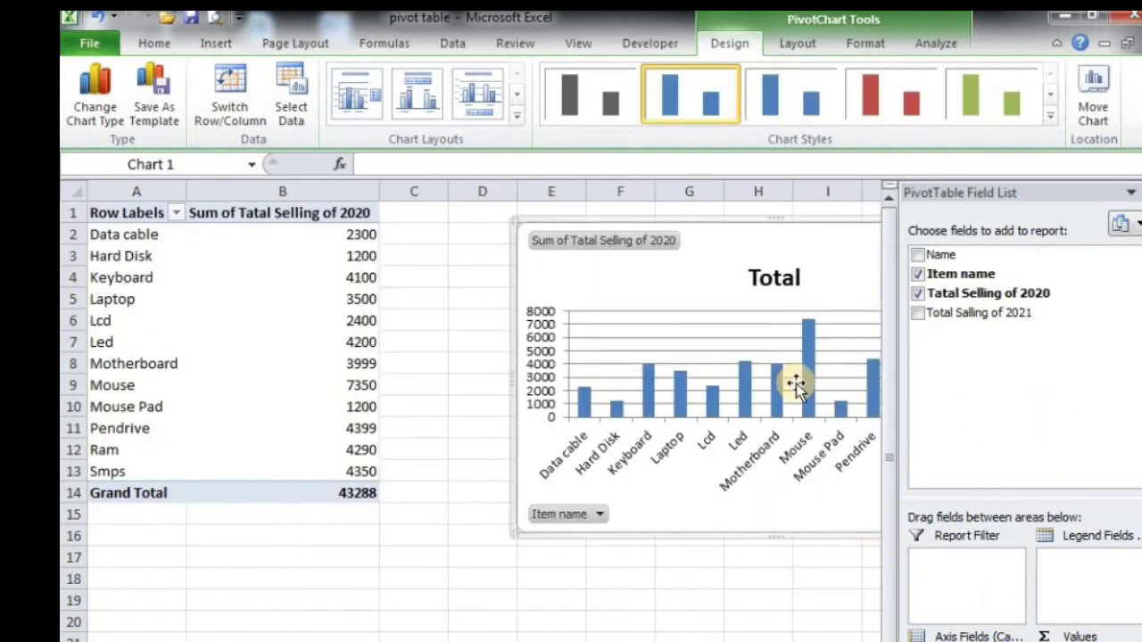
{"action": "left_click", "coordinate": [918, 295]}
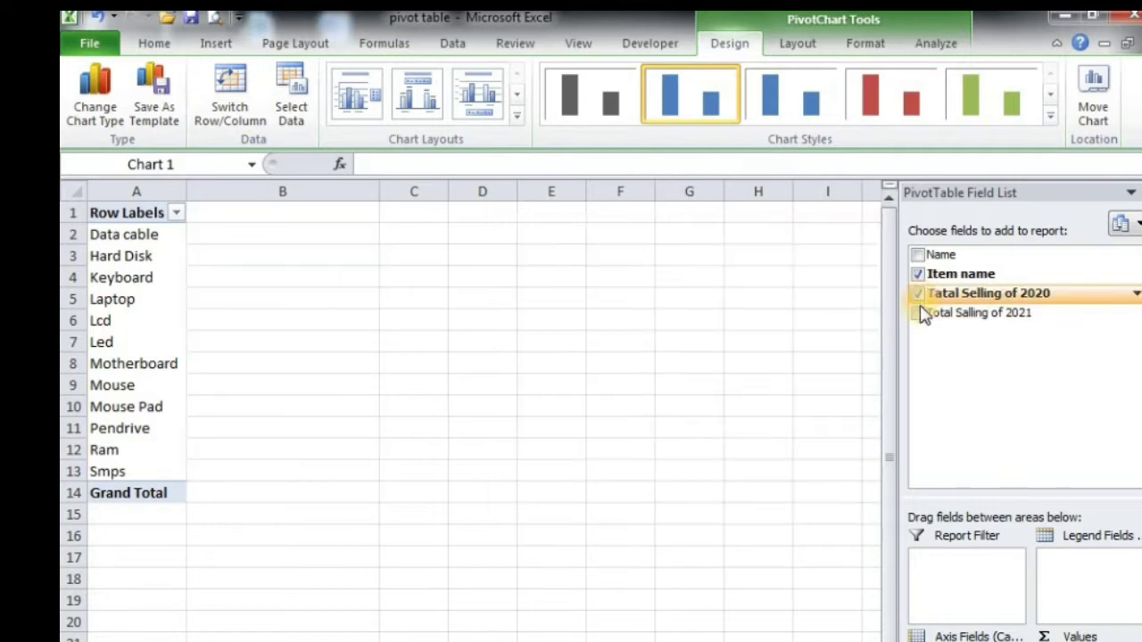
{"action": "left_click", "coordinate": [919, 314]}
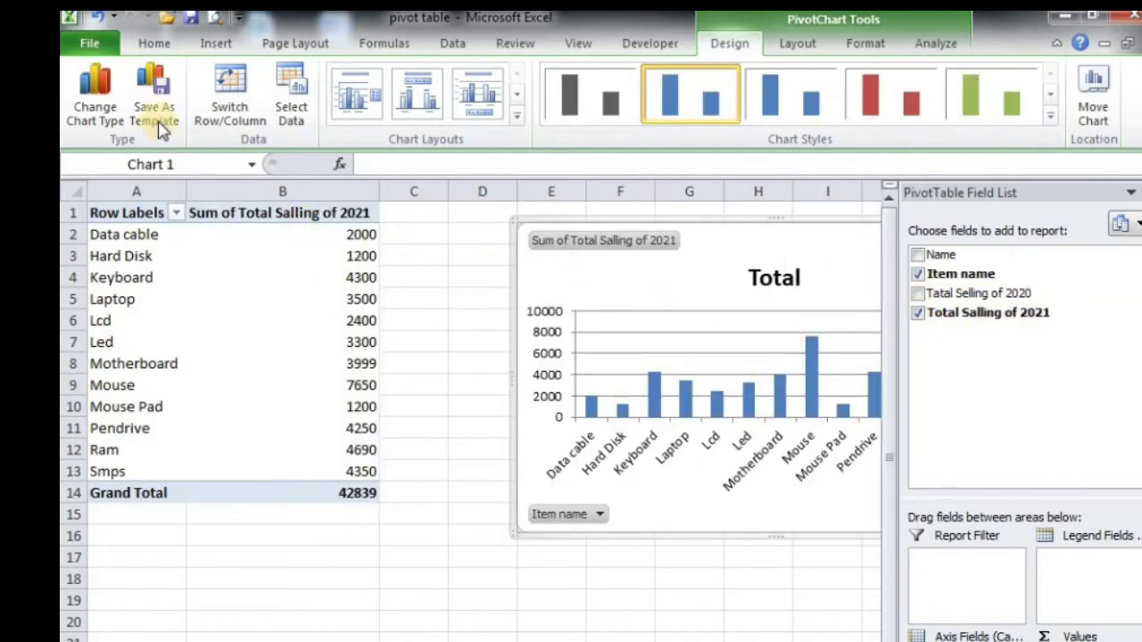
Change the pivot chart to a 3-D cylinder column type and save it as template 'ff'.
{"action": "left_click", "coordinate": [94, 100]}
{"action": "left_click", "coordinate": [603, 335]}
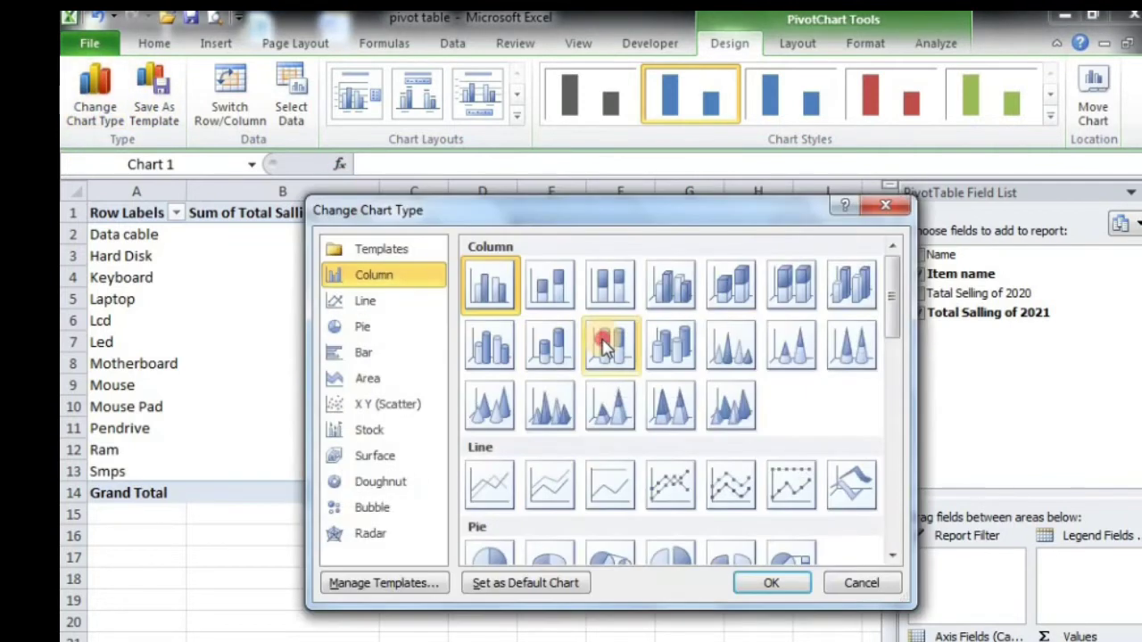
{"action": "left_click", "coordinate": [777, 578]}
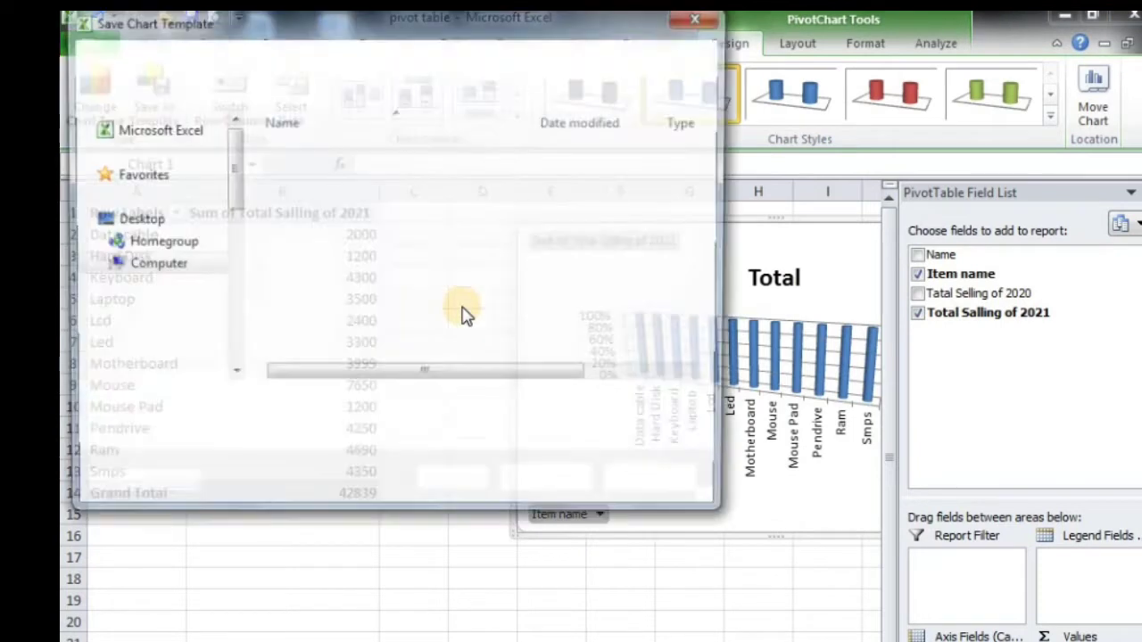
{"action": "type", "text": "ff"}
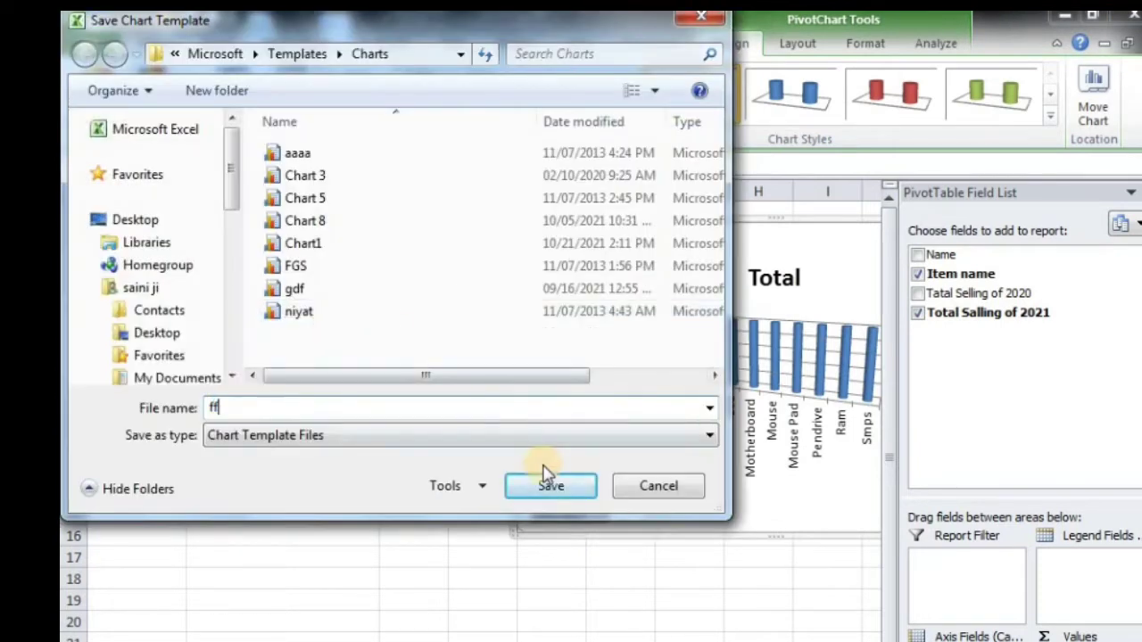
{"action": "left_click", "coordinate": [544, 487]}
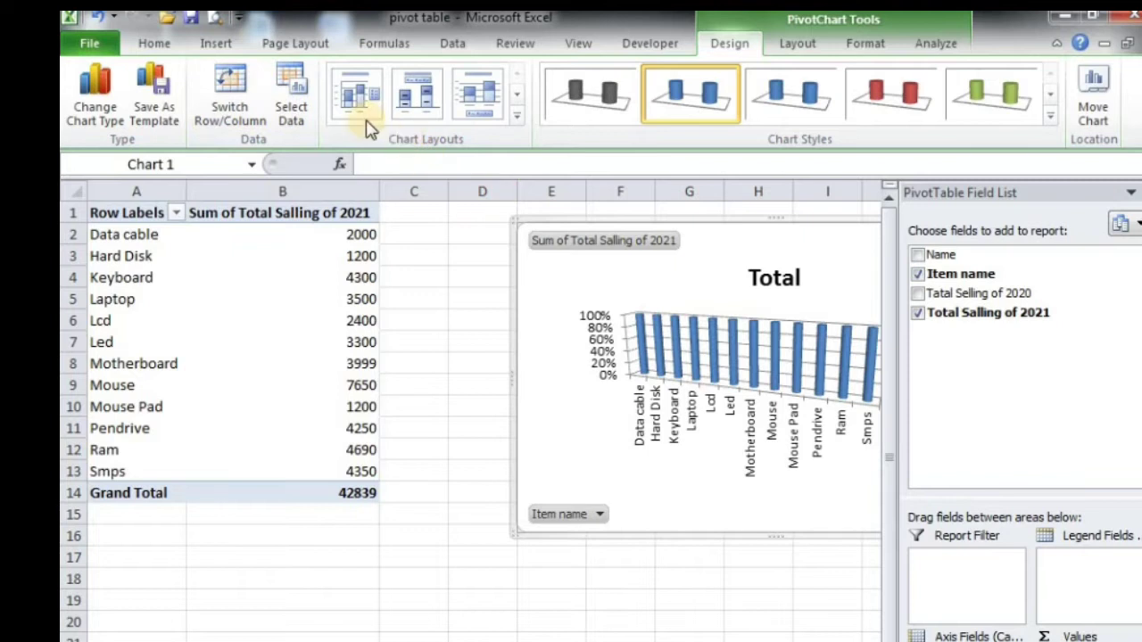
Check the chart's data source, then apply a chart layout without a title.
{"action": "left_click", "coordinate": [290, 99]}
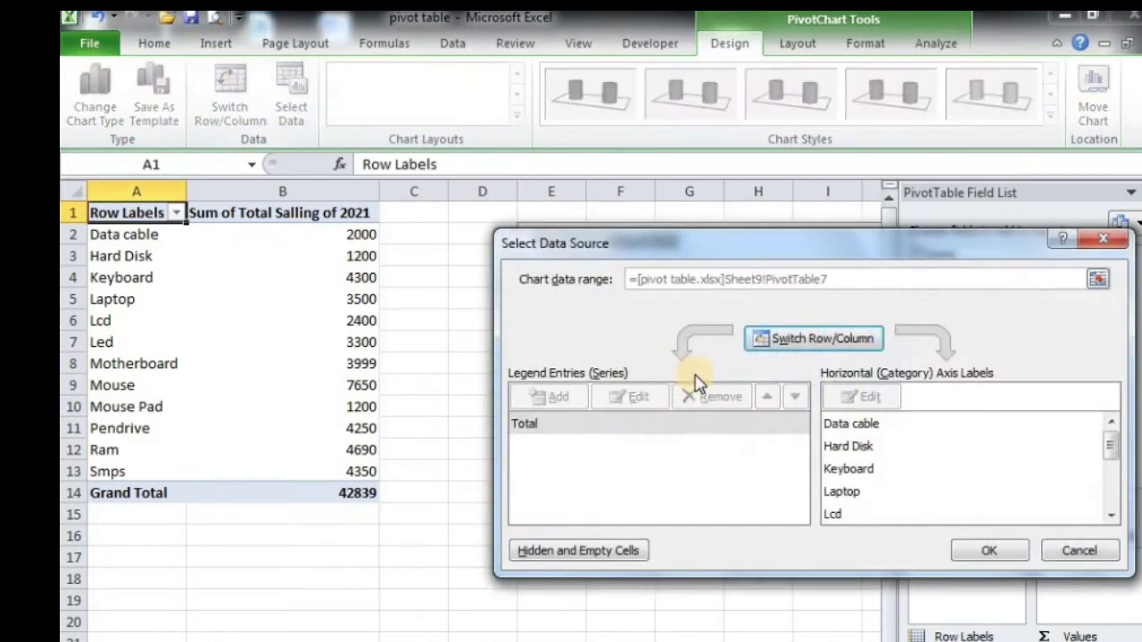
{"action": "left_click", "coordinate": [1057, 555]}
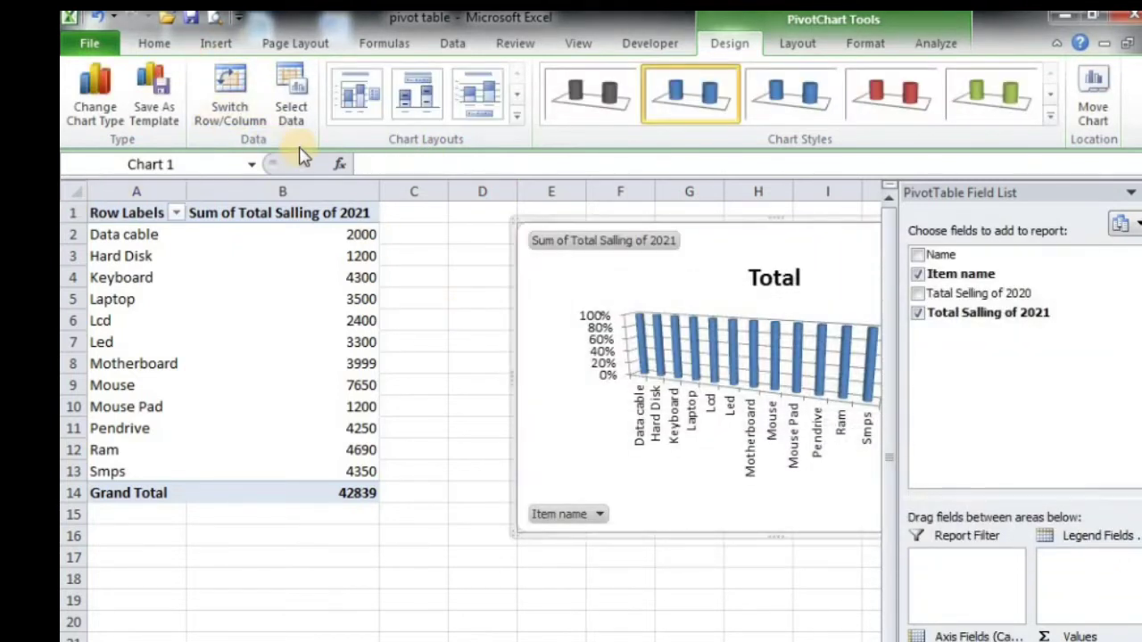
{"action": "left_click", "coordinate": [517, 117]}
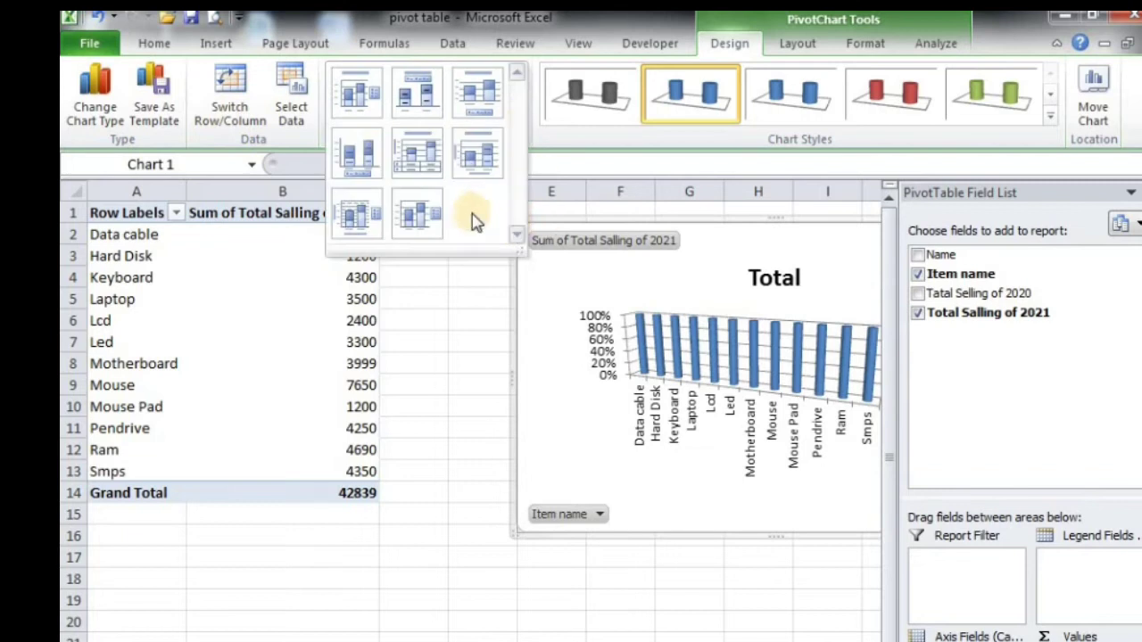
{"action": "left_click", "coordinate": [421, 222]}
Apply the dark red cylinder chart style and keep the chart on Sheet9.
{"action": "left_click", "coordinate": [1050, 115]}
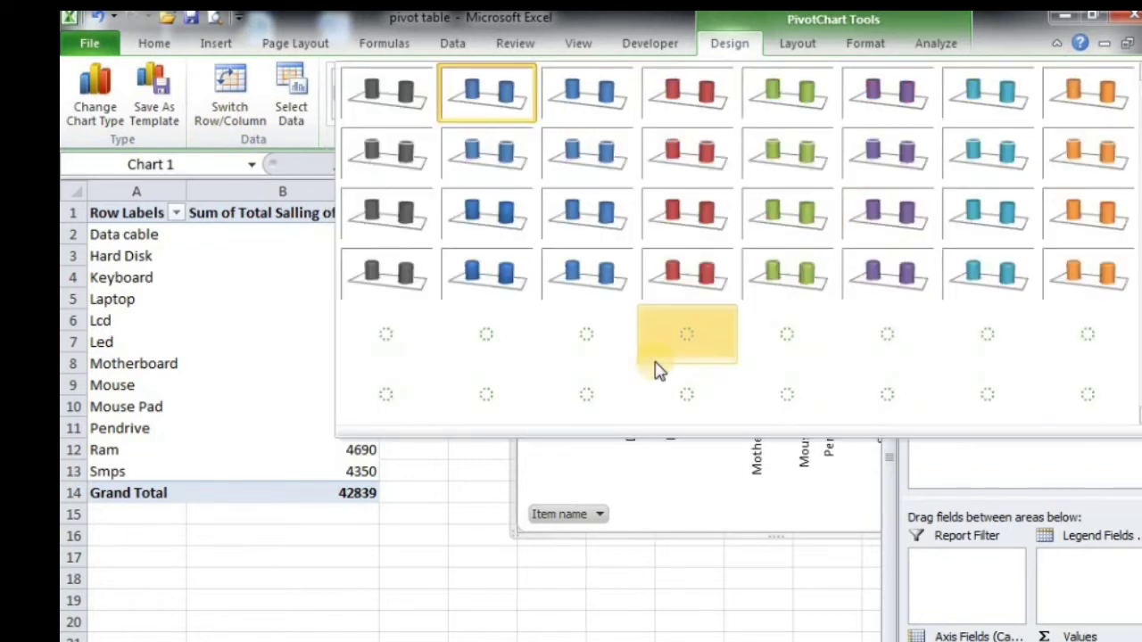
{"action": "left_click", "coordinate": [712, 404]}
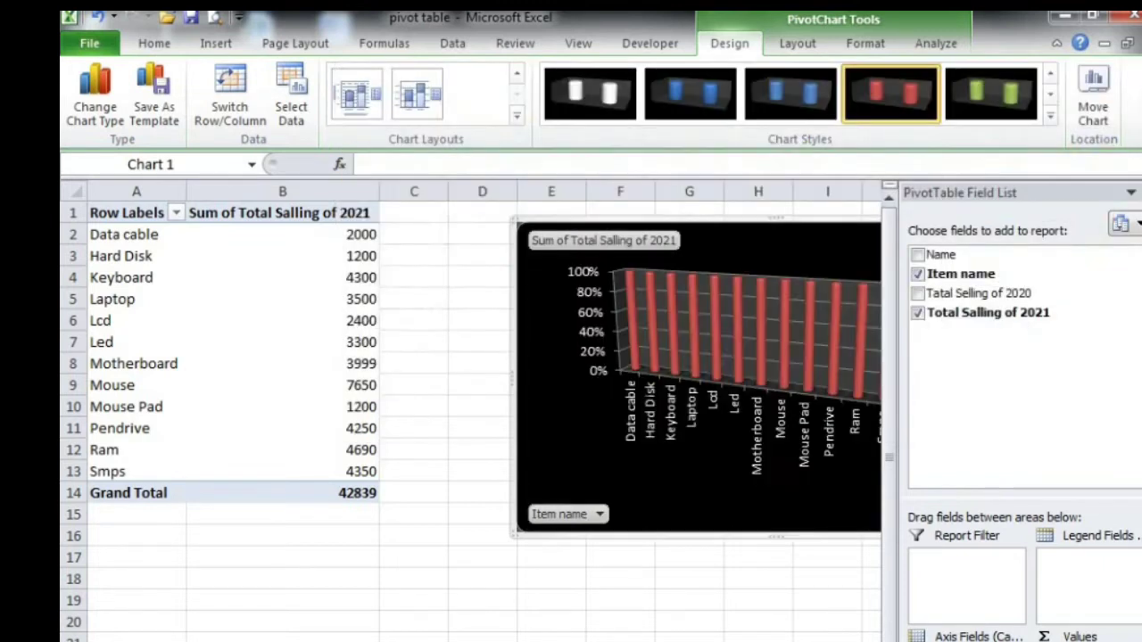
{"action": "left_click", "coordinate": [1093, 98]}
{"action": "left_click", "coordinate": [919, 474]}
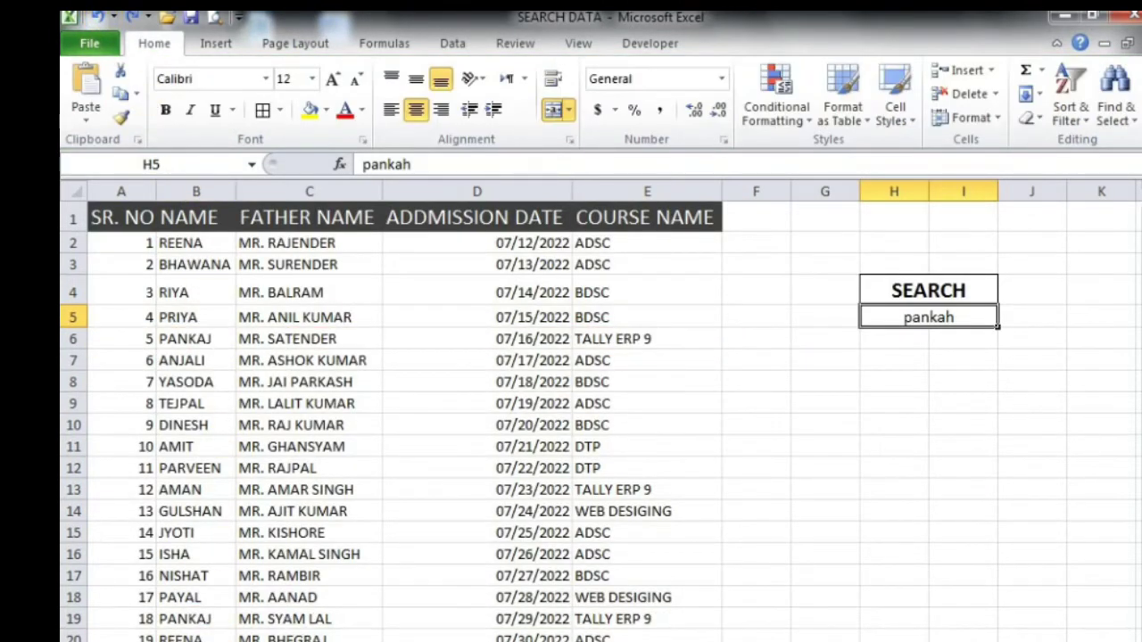
Switch back to the pivot table workbook, select the whole pivot chart and delete it.
{"action": "left_click", "coordinate": [316, 641]}
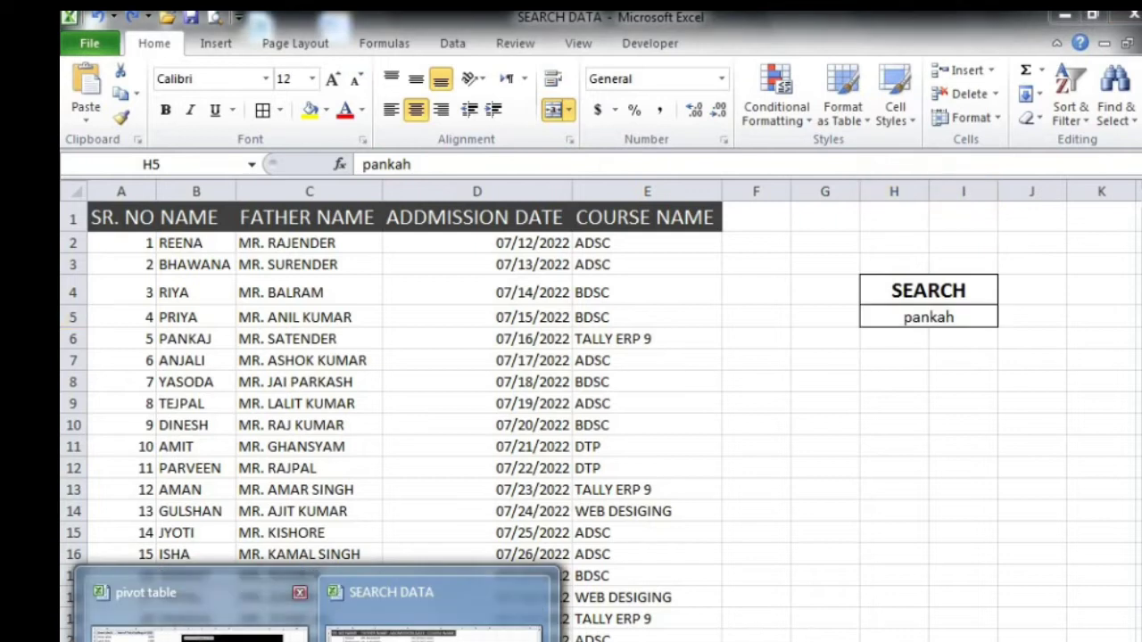
{"action": "left_click", "coordinate": [197, 615]}
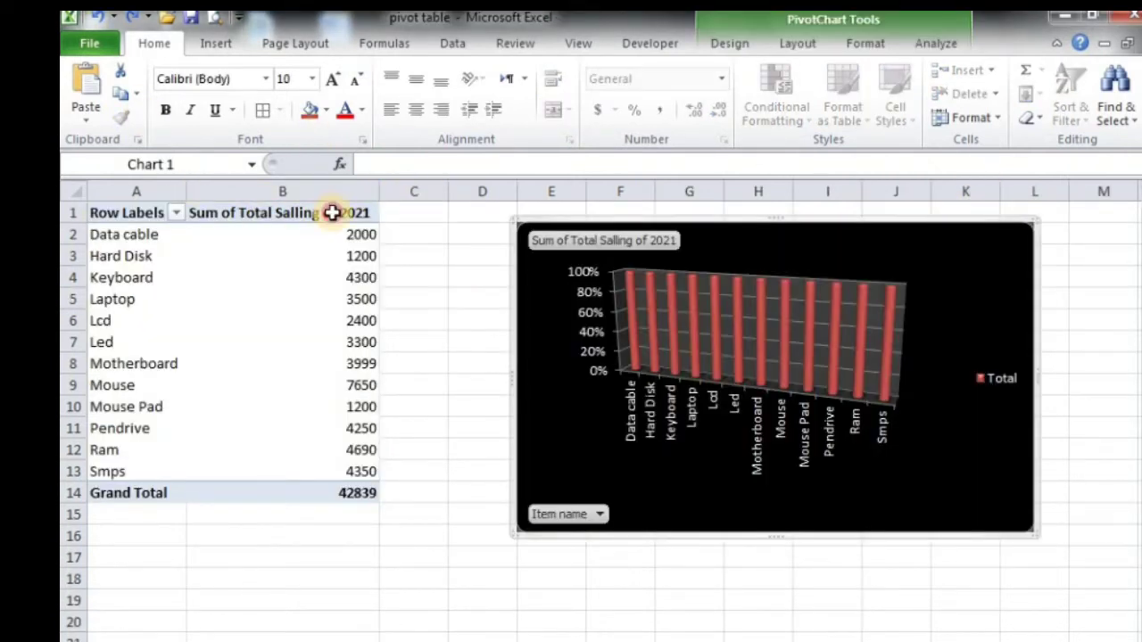
{"action": "left_click", "coordinate": [482, 299]}
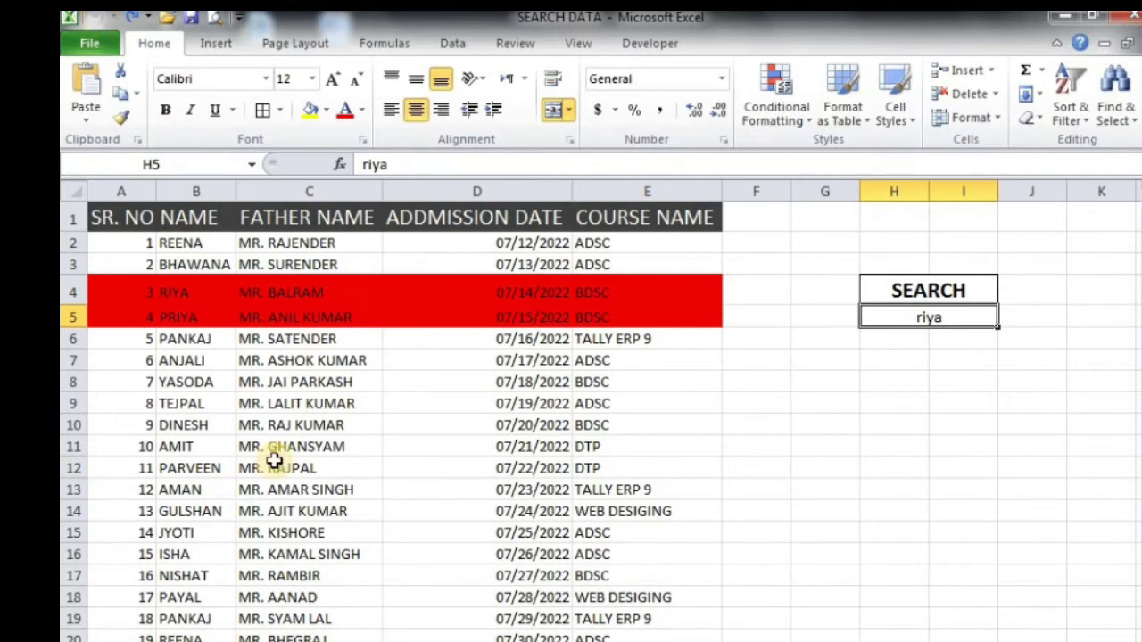
{"action": "left_click", "coordinate": [214, 611]}
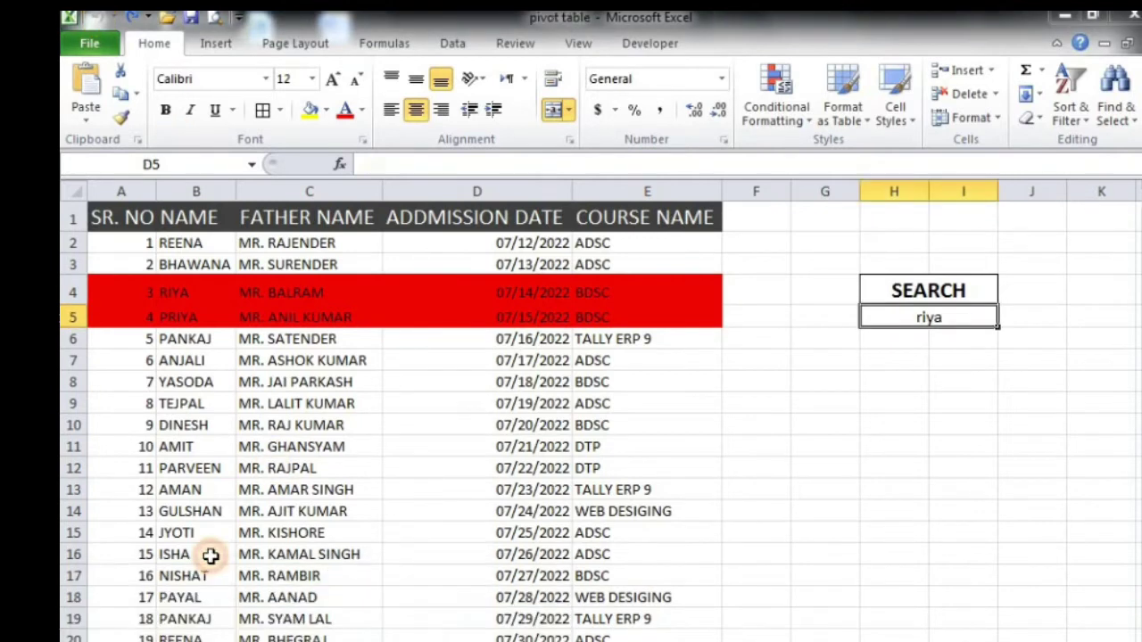
{"action": "left_click", "coordinate": [625, 450]}
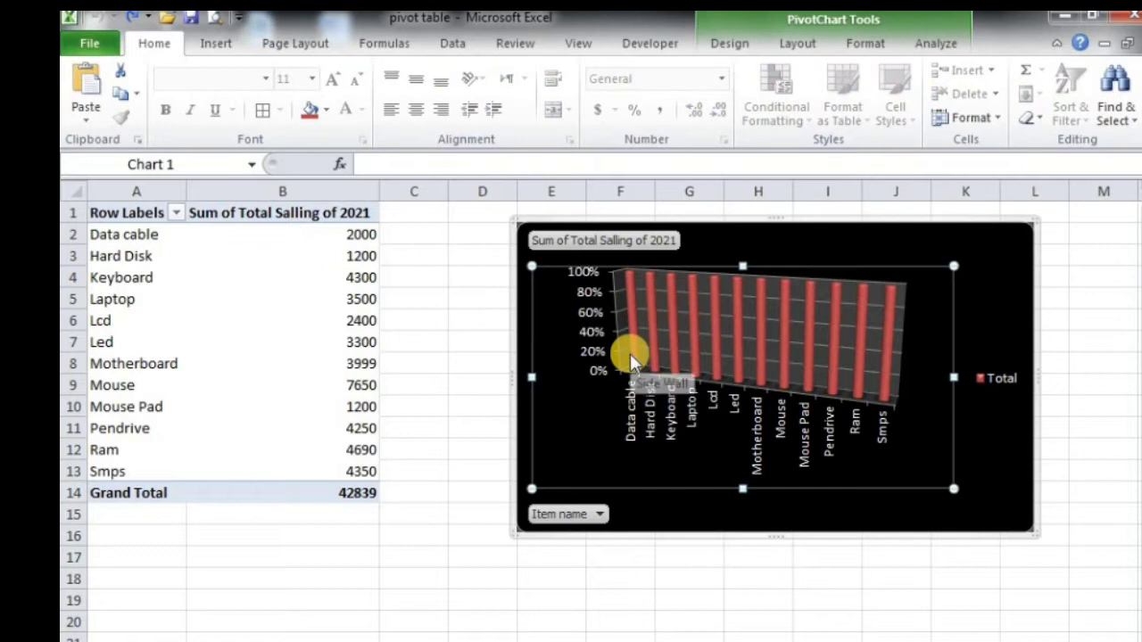
{"action": "left_click", "coordinate": [517, 229]}
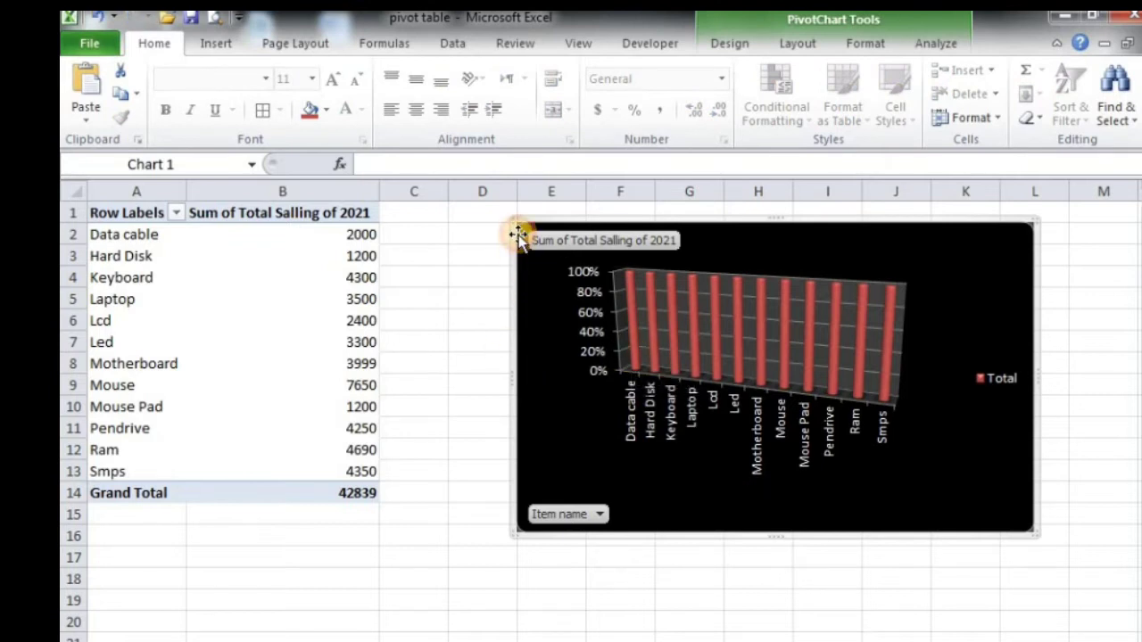
{"action": "key", "text": "Delete"}
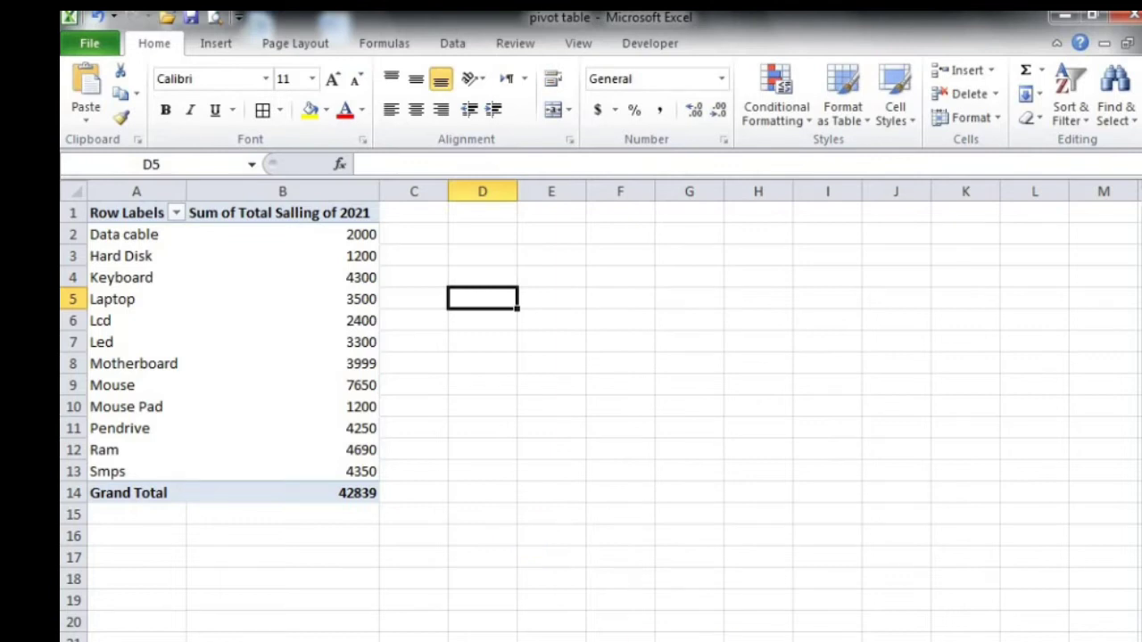
Delete the item pivot worksheet from its tab menu and confirm the deletion.
{"action": "left_click", "coordinate": [375, 554]}
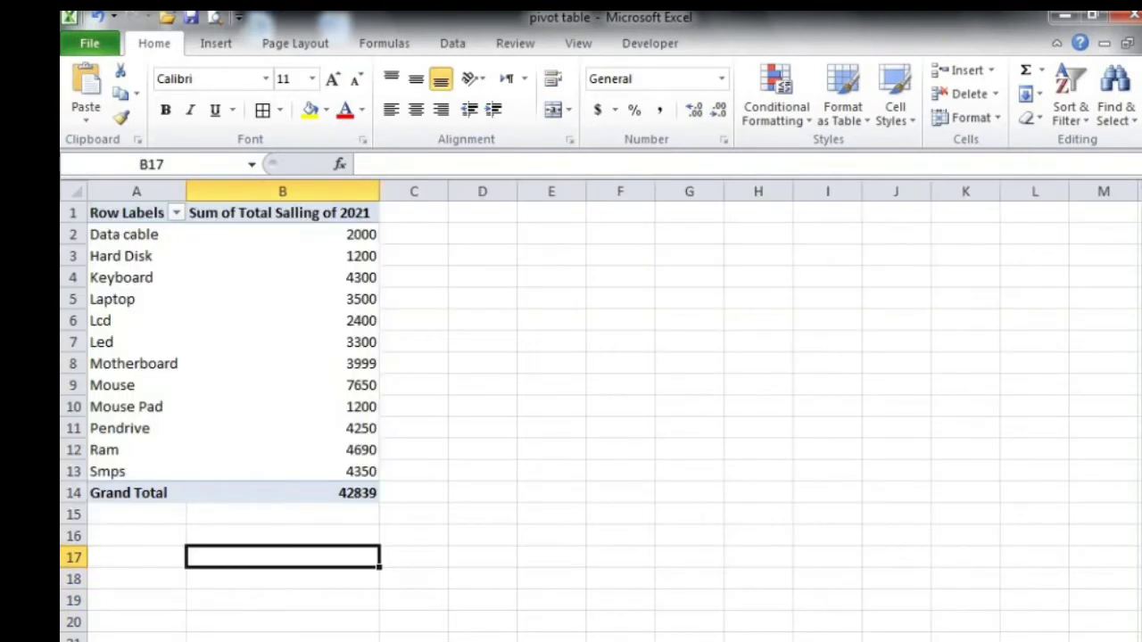
{"action": "right_click", "coordinate": [313, 640]}
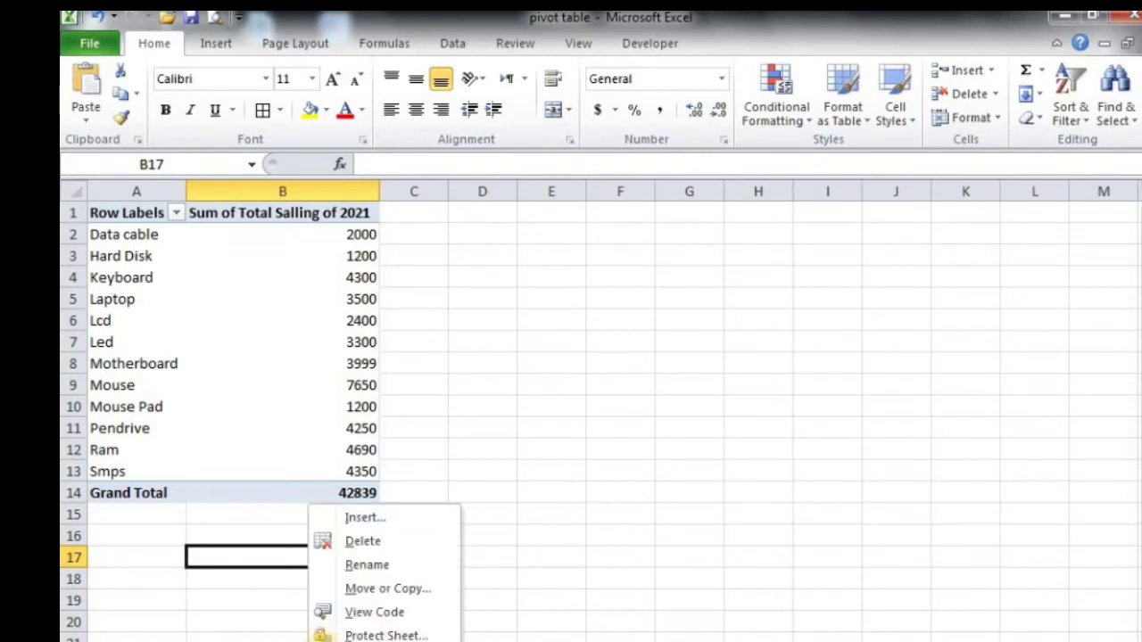
{"action": "left_click", "coordinate": [364, 541]}
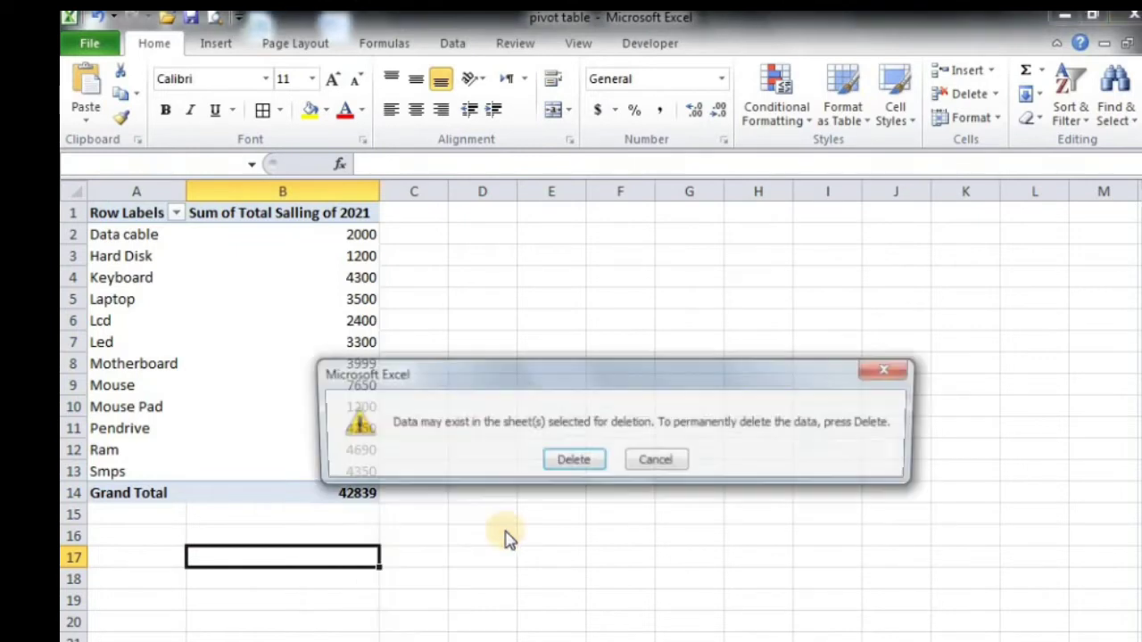
{"action": "left_click", "coordinate": [573, 460]}
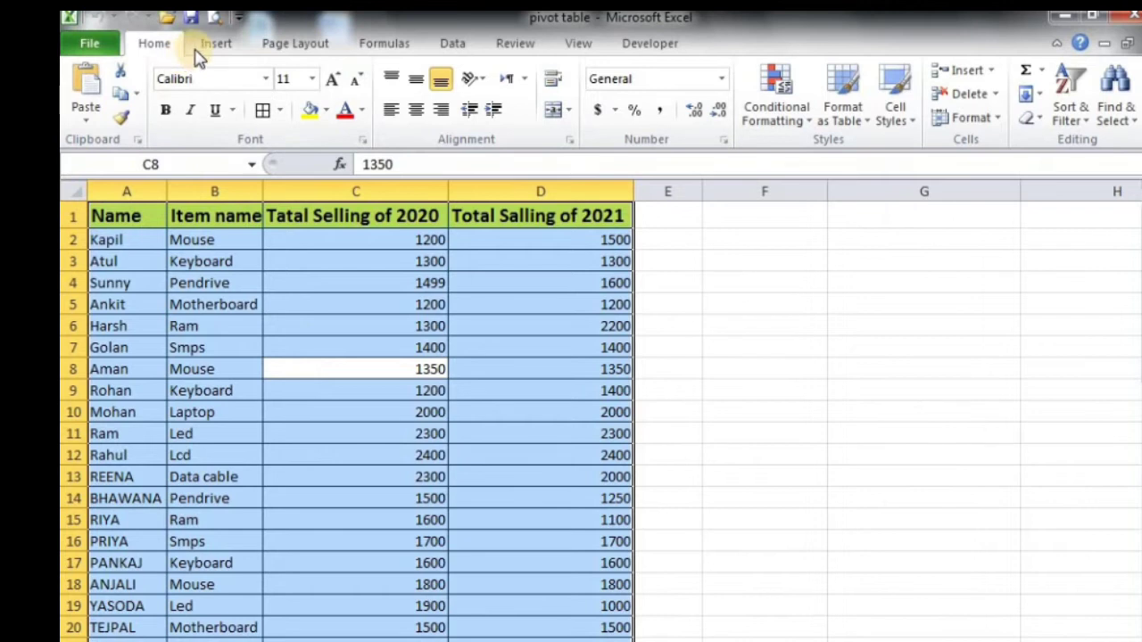
Turn the sales data A1:D28 into a table.
{"action": "left_click", "coordinate": [214, 43]}
{"action": "left_click", "coordinate": [146, 94]}
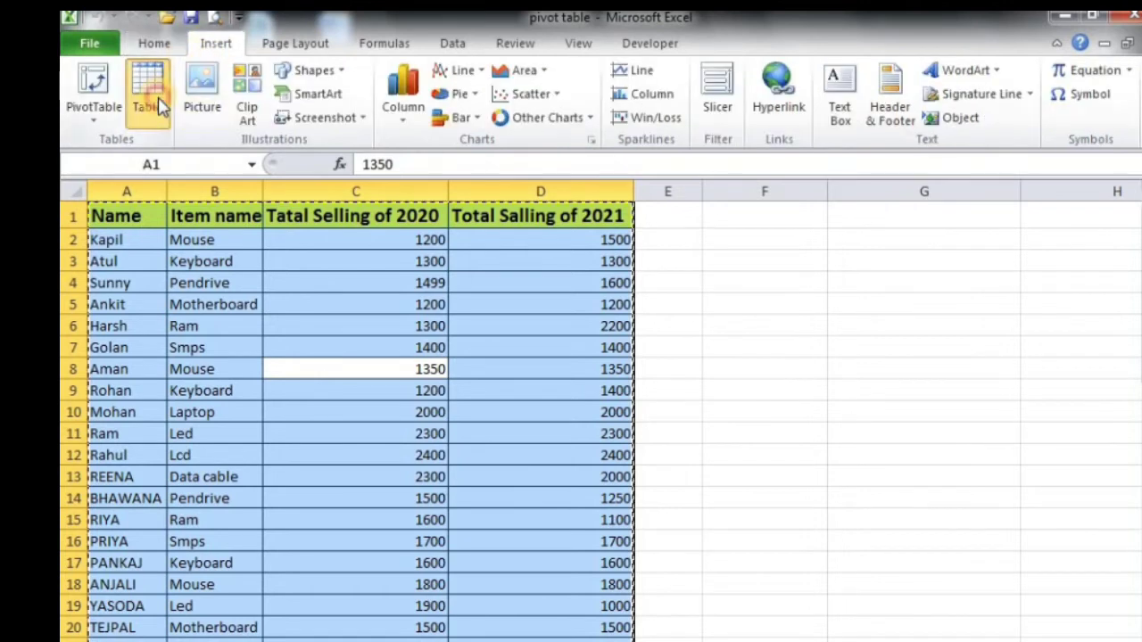
{"action": "left_click", "coordinate": [796, 447]}
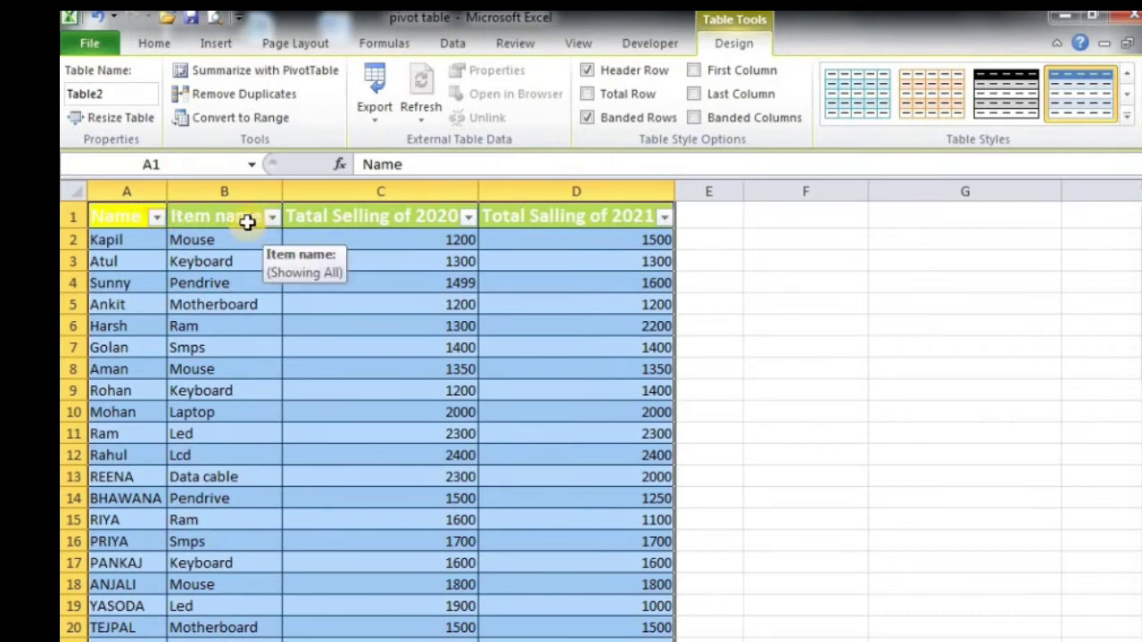
Filter the Name column to show only Aman, Atul and ANJALI.
{"action": "left_click", "coordinate": [156, 216]}
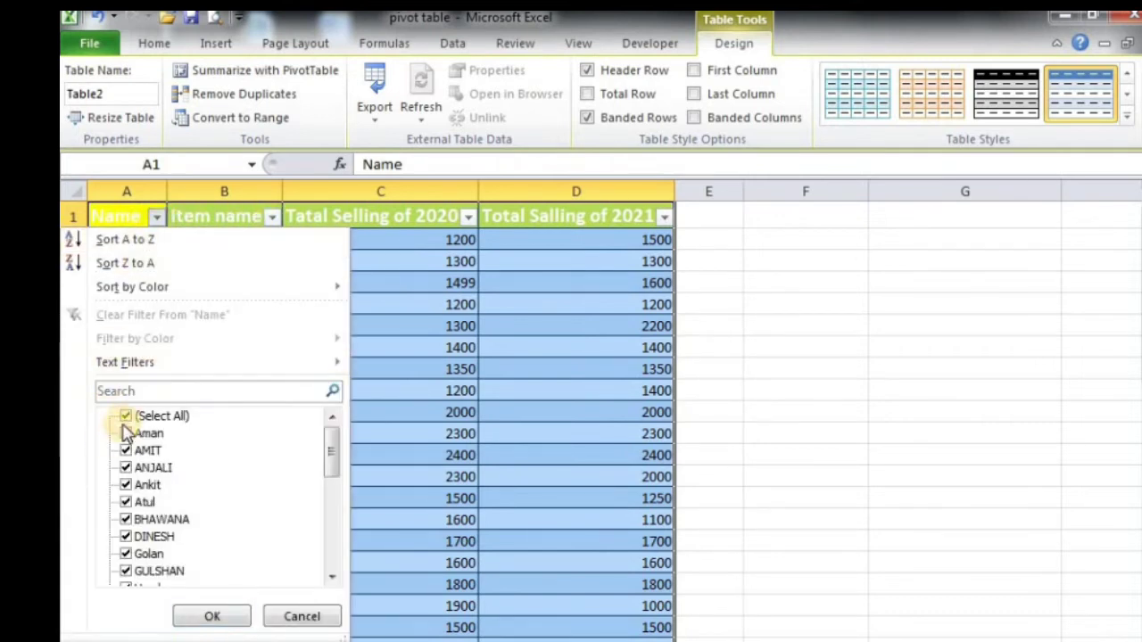
{"action": "left_click", "coordinate": [124, 417]}
{"action": "left_click", "coordinate": [125, 435]}
{"action": "left_click", "coordinate": [125, 496]}
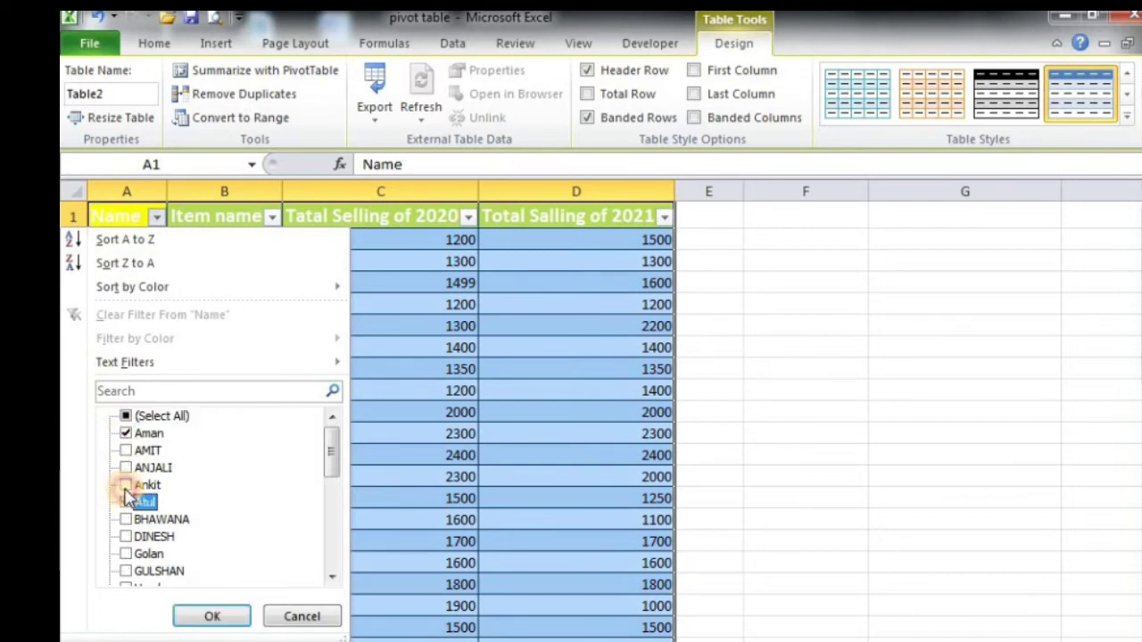
{"action": "left_click", "coordinate": [124, 468]}
{"action": "left_click", "coordinate": [214, 616]}
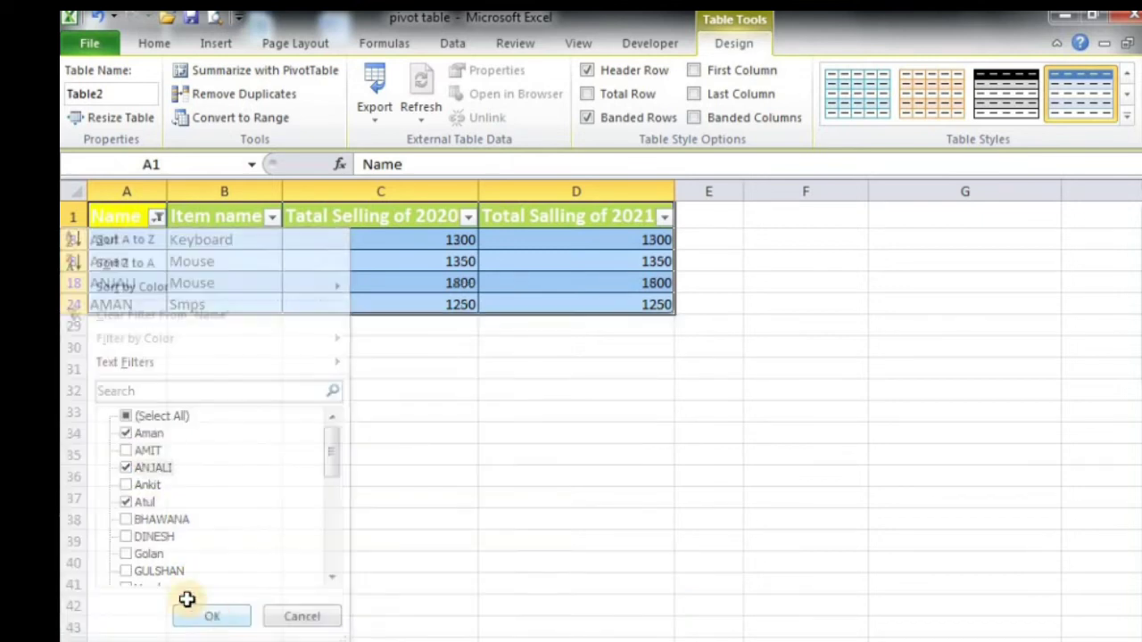
Clear the Name filter so all names show again.
{"action": "left_click", "coordinate": [159, 219]}
{"action": "mouse_move", "coordinate": [134, 286]}
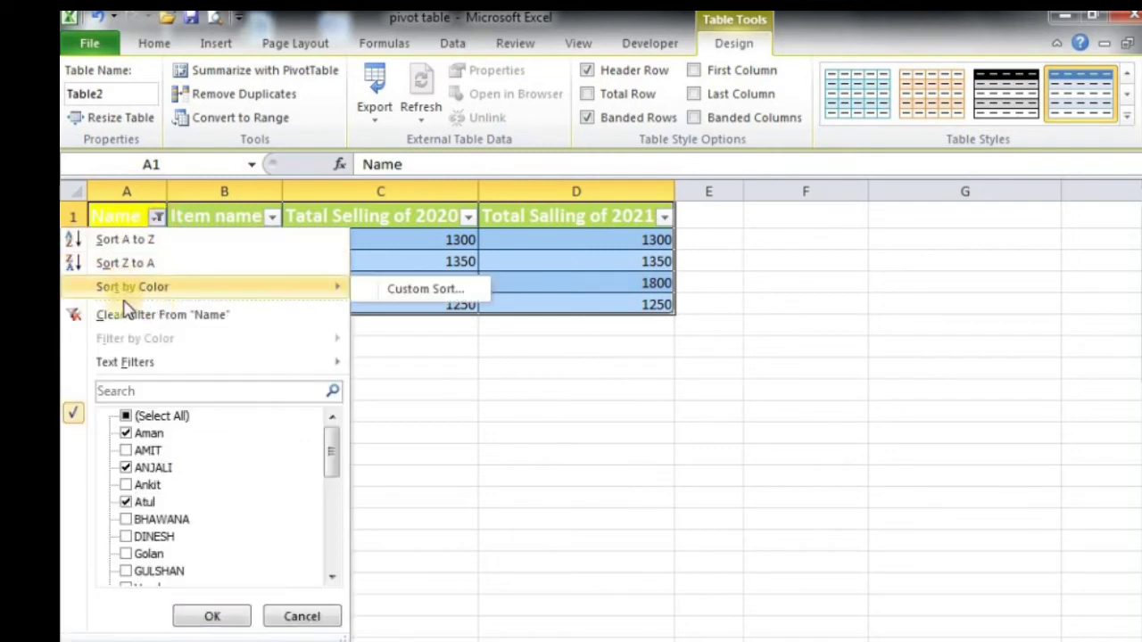
{"action": "left_click", "coordinate": [126, 416]}
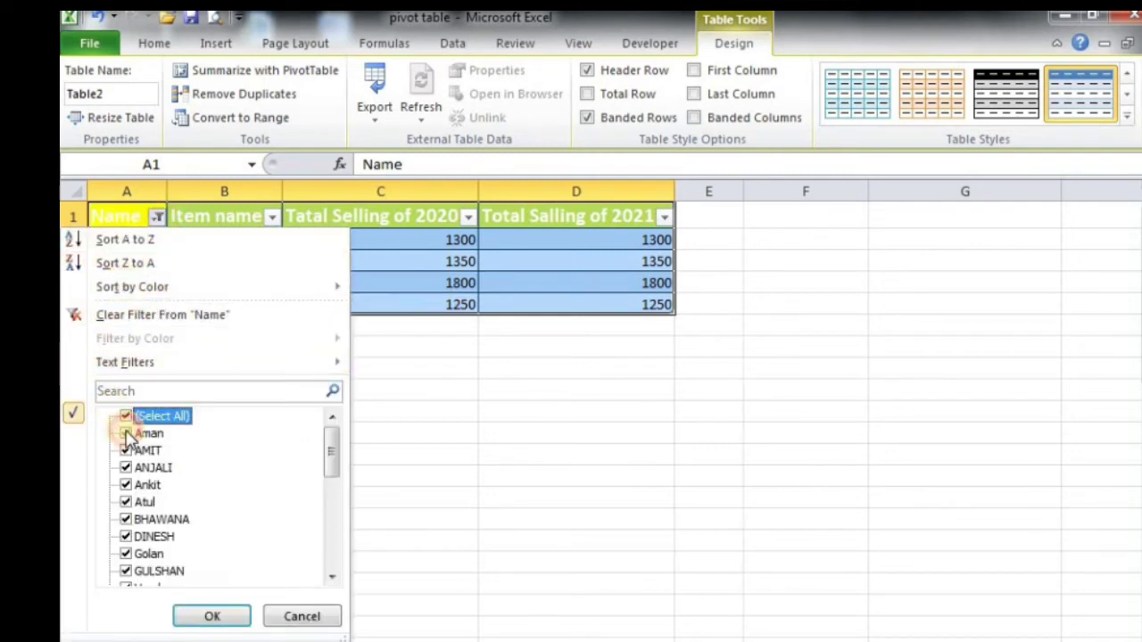
{"action": "left_click", "coordinate": [229, 613]}
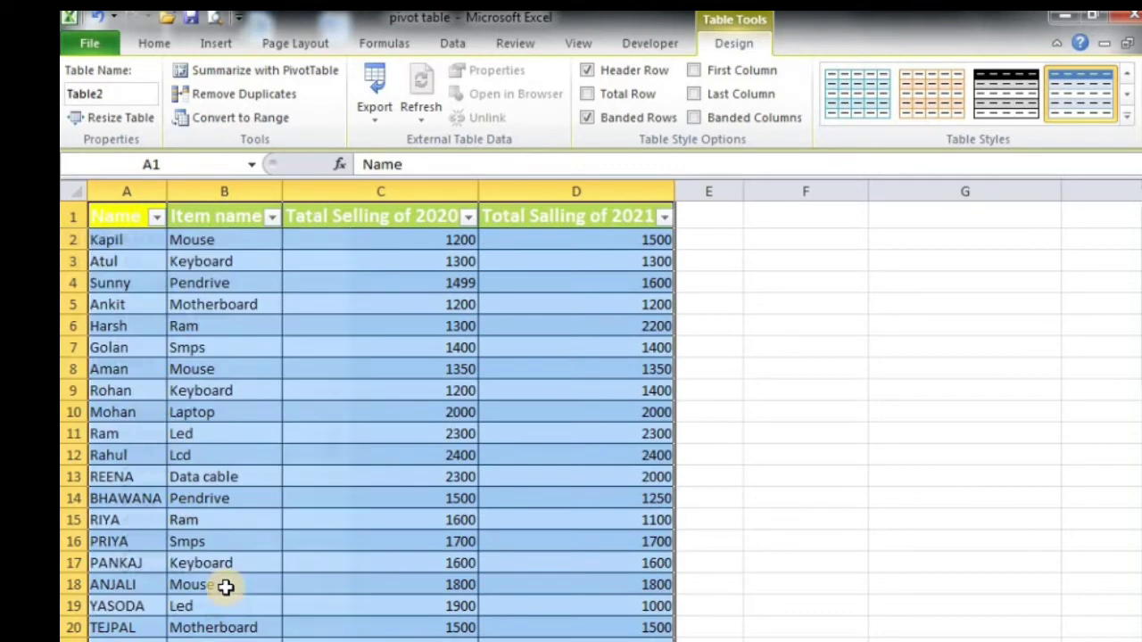
Sort the table by Name from Z to A, then from A to Z.
{"action": "left_click", "coordinate": [156, 216]}
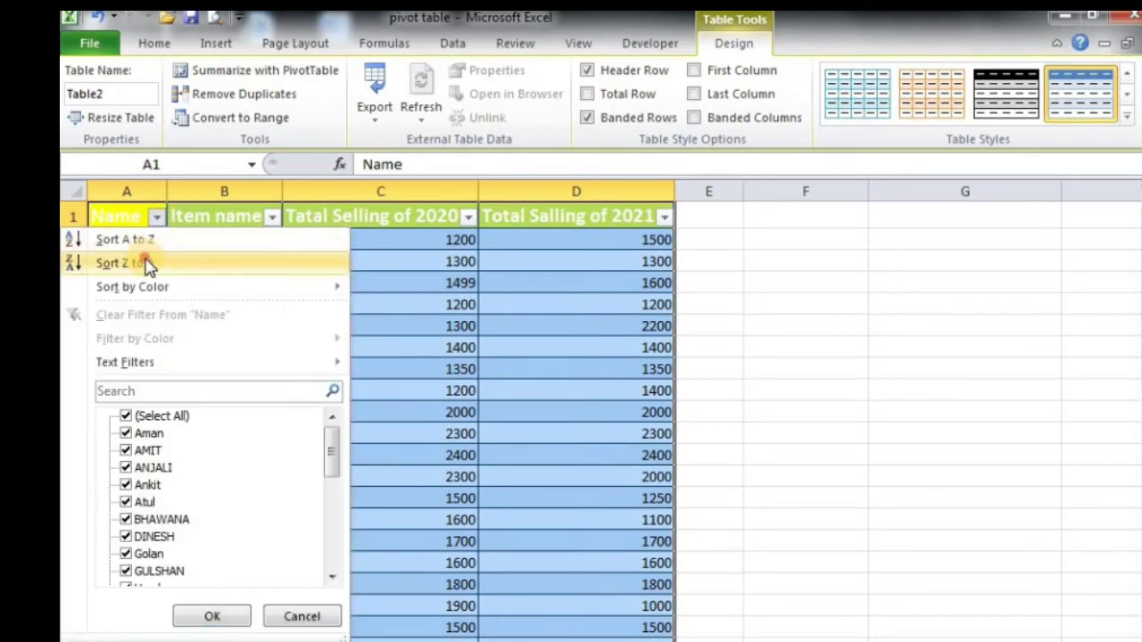
{"action": "left_click", "coordinate": [145, 263]}
{"action": "left_click", "coordinate": [156, 216]}
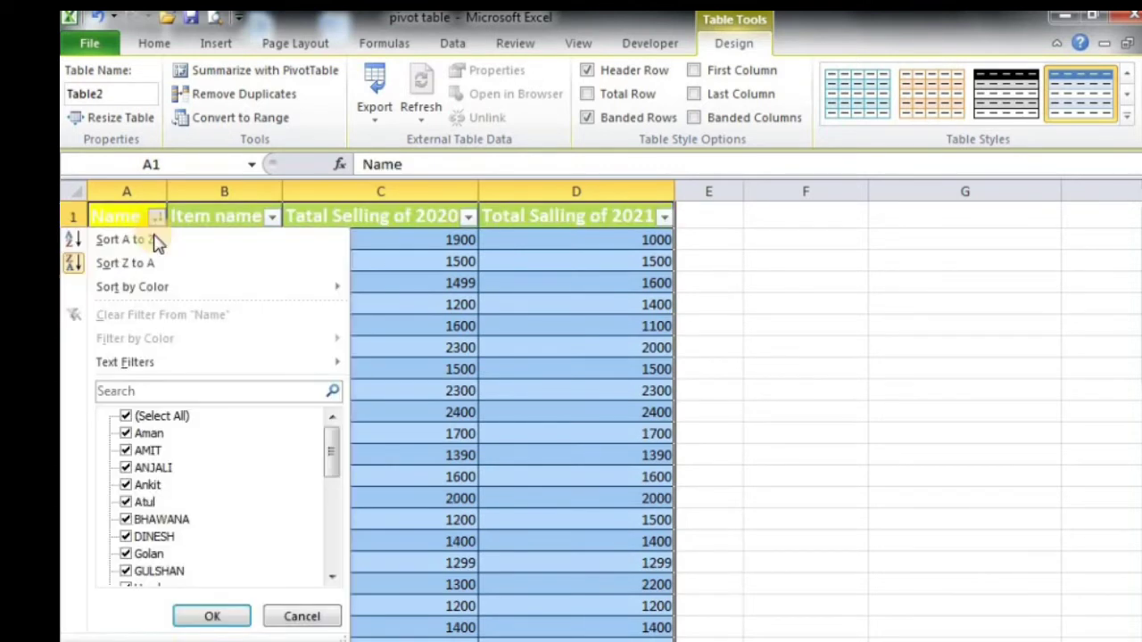
{"action": "left_click", "coordinate": [146, 241]}
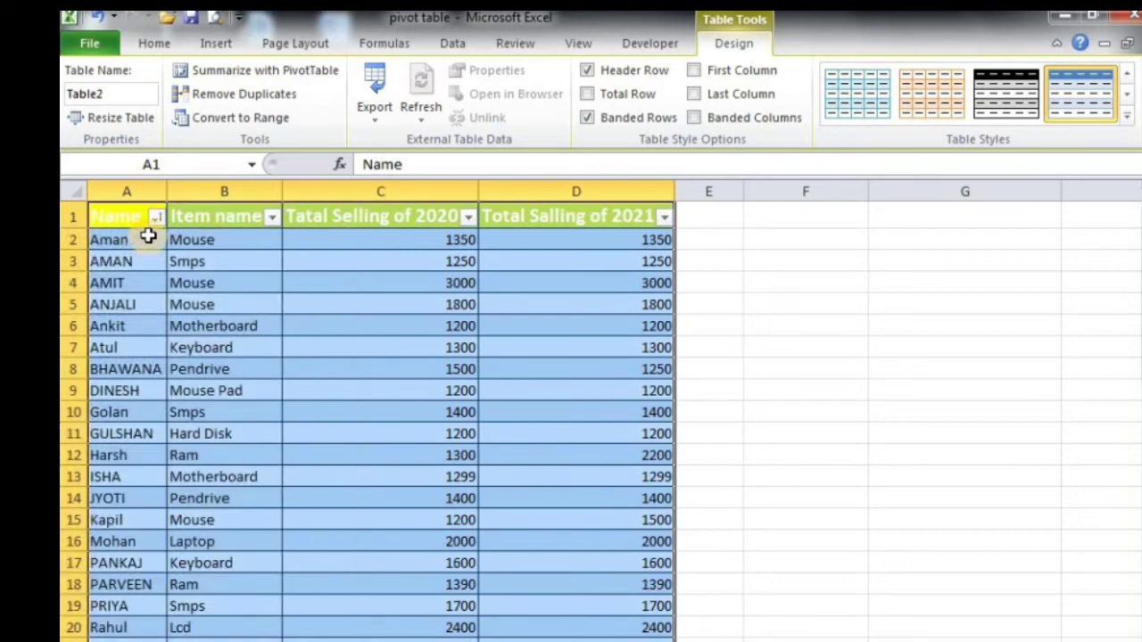
{"action": "left_click", "coordinate": [156, 217]}
Custom-sort the table by Item name instead of Name.
{"action": "mouse_move", "coordinate": [157, 289]}
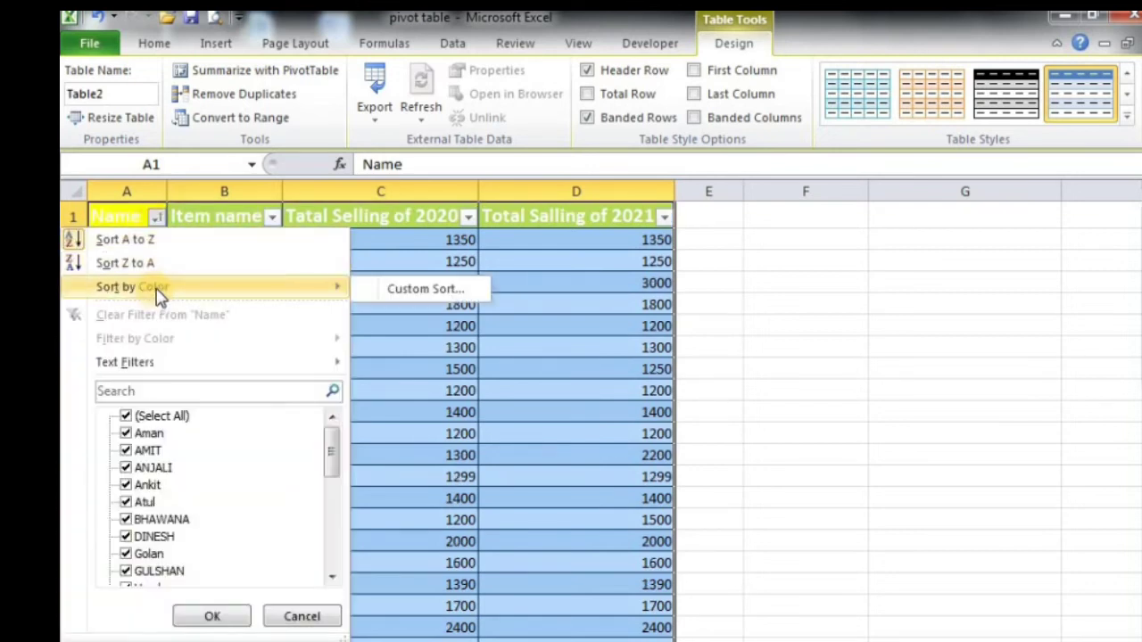
{"action": "left_click", "coordinate": [410, 291]}
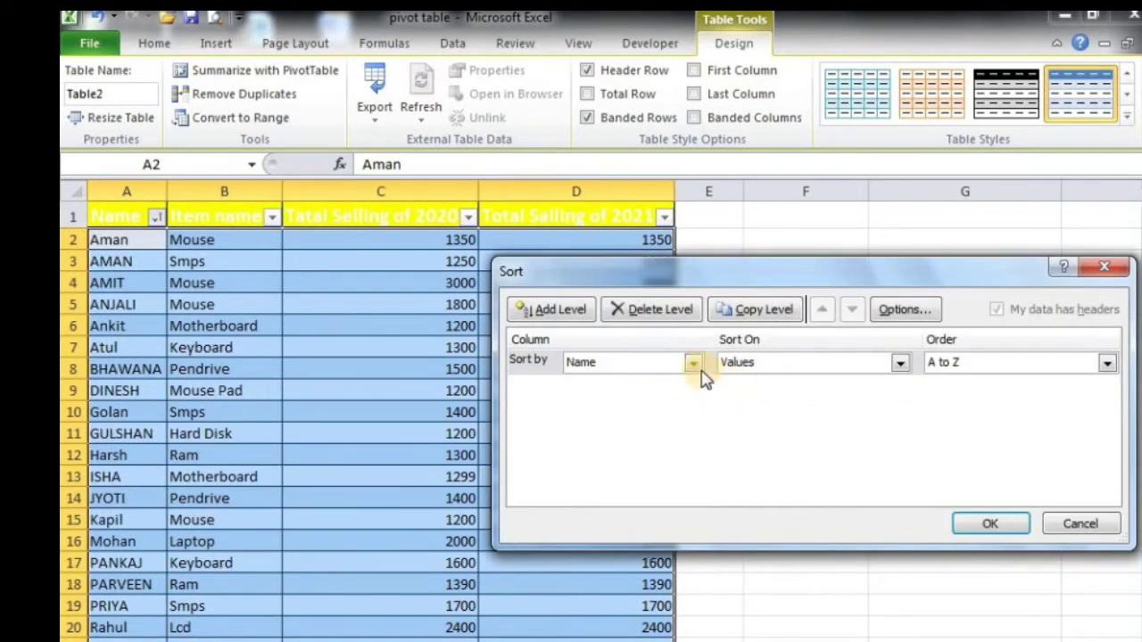
{"action": "left_click", "coordinate": [693, 363]}
{"action": "left_click", "coordinate": [652, 397]}
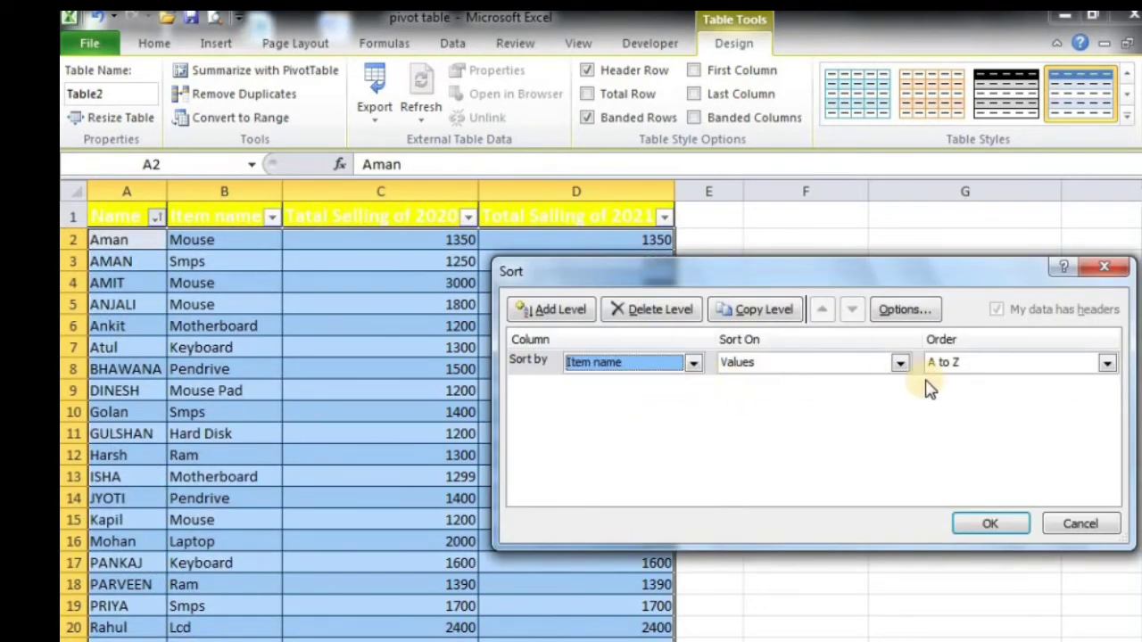
{"action": "left_click", "coordinate": [986, 526]}
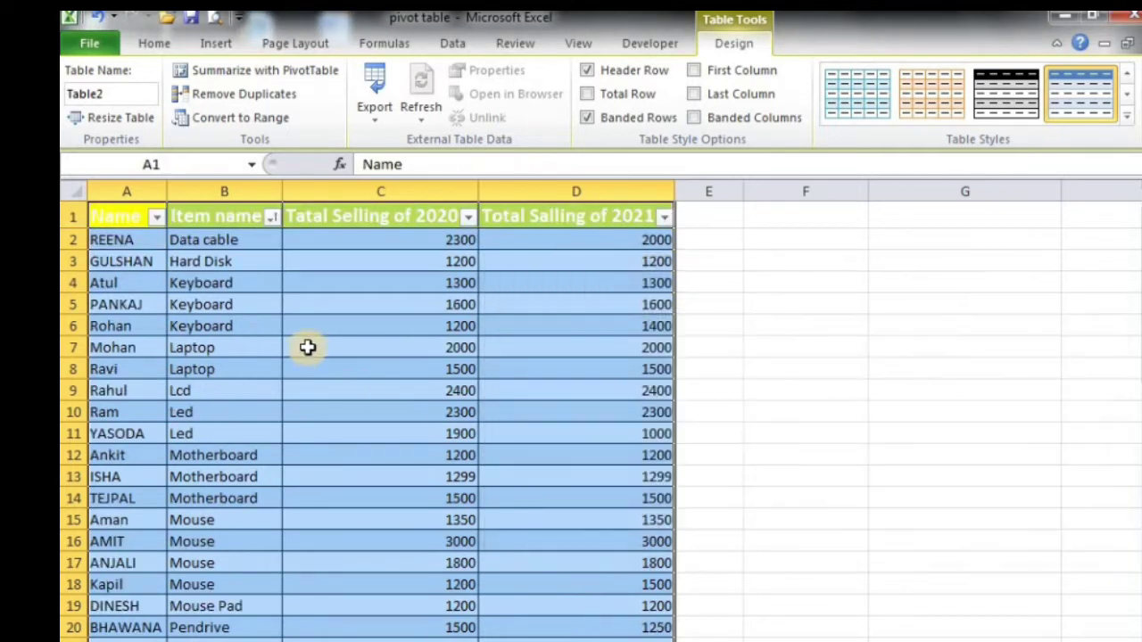
Undo the earlier sorts to restore the table's original row order.
{"action": "left_click", "coordinate": [156, 219]}
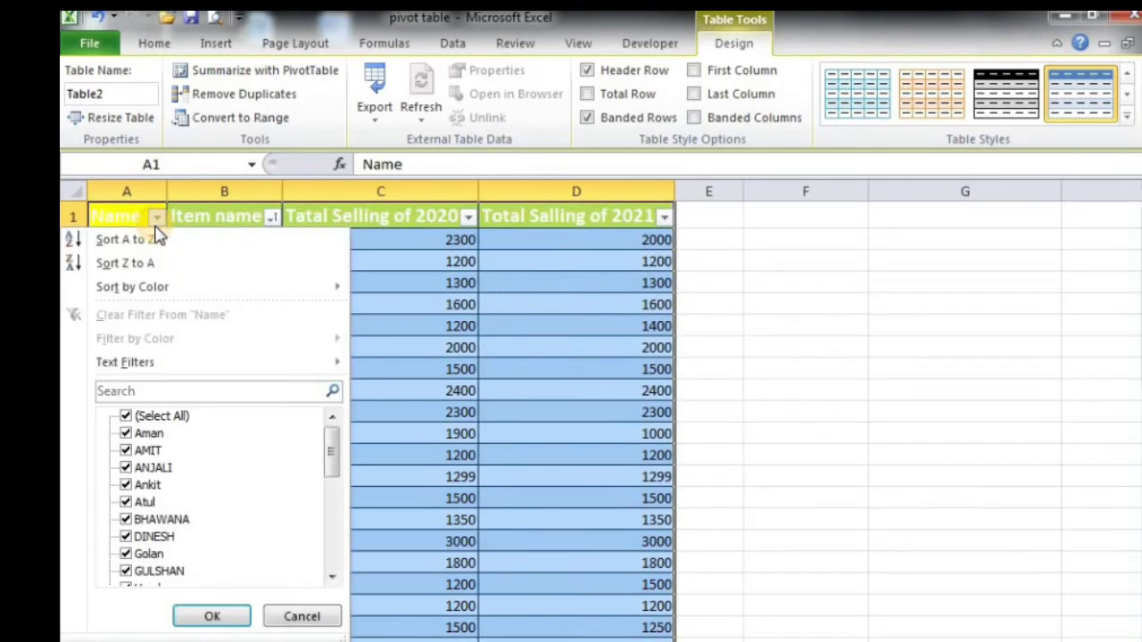
{"action": "mouse_move", "coordinate": [166, 289]}
{"action": "left_click", "coordinate": [405, 312]}
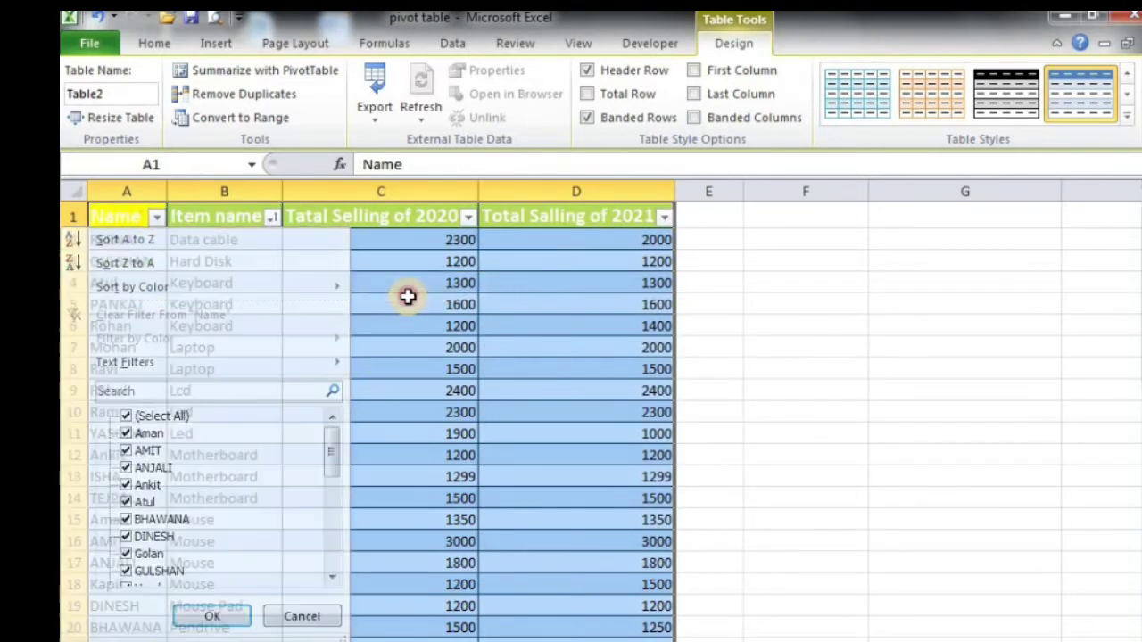
{"action": "left_click", "coordinate": [94, 20]}
{"action": "left_click", "coordinate": [94, 20]}
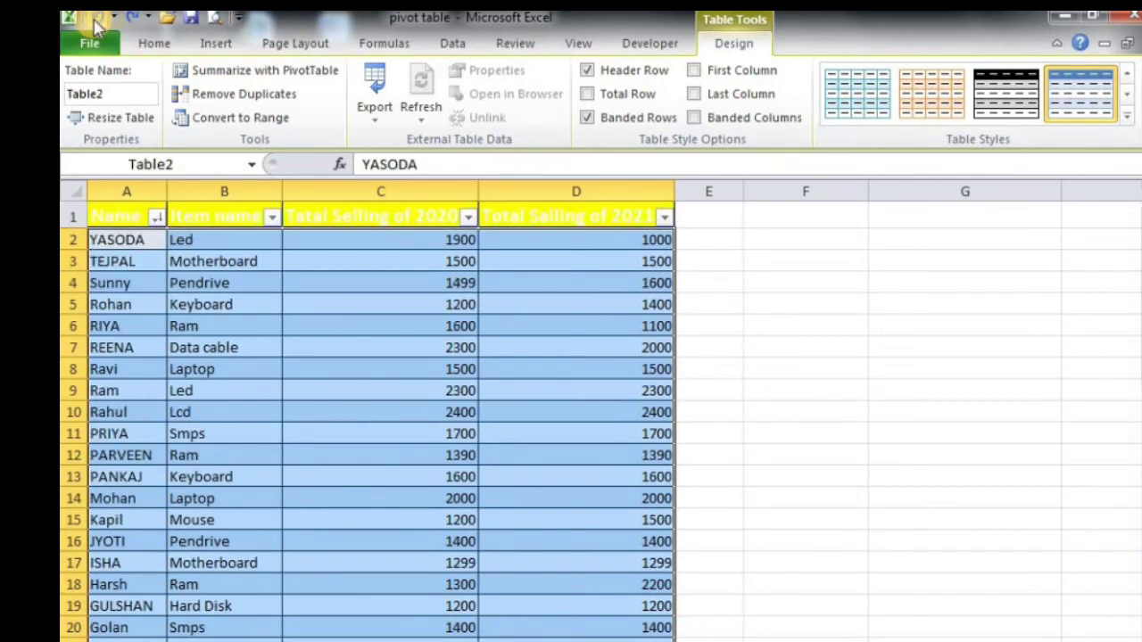
{"action": "left_click", "coordinate": [94, 19]}
{"action": "left_click", "coordinate": [93, 18]}
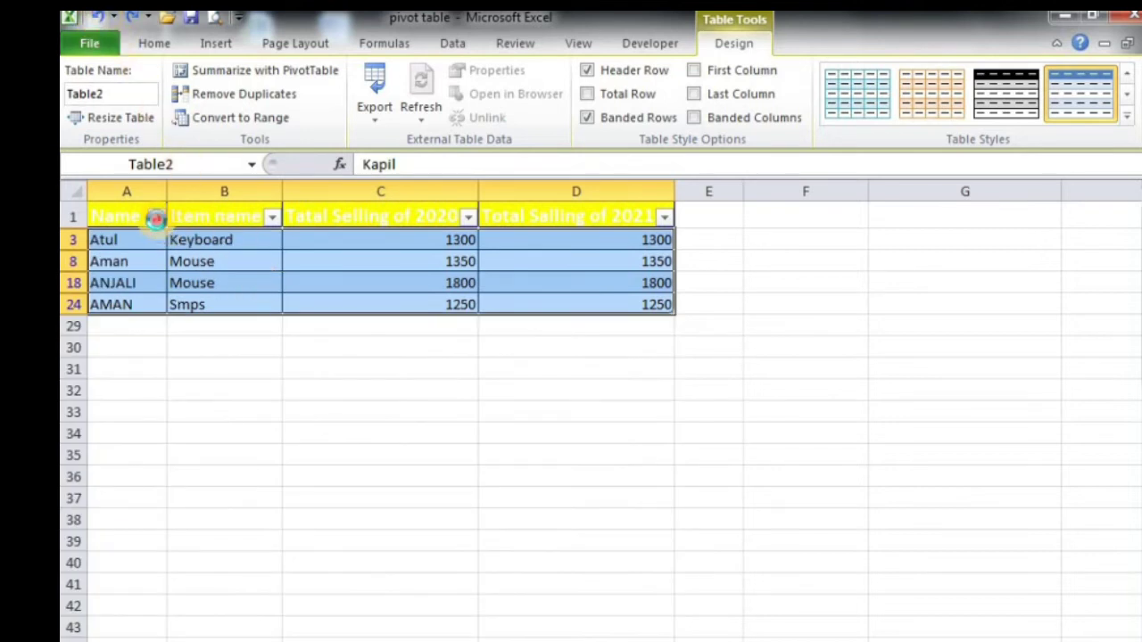
Tick every name in the Name filter so all rows show.
{"action": "left_click", "coordinate": [156, 217]}
{"action": "left_click", "coordinate": [126, 416]}
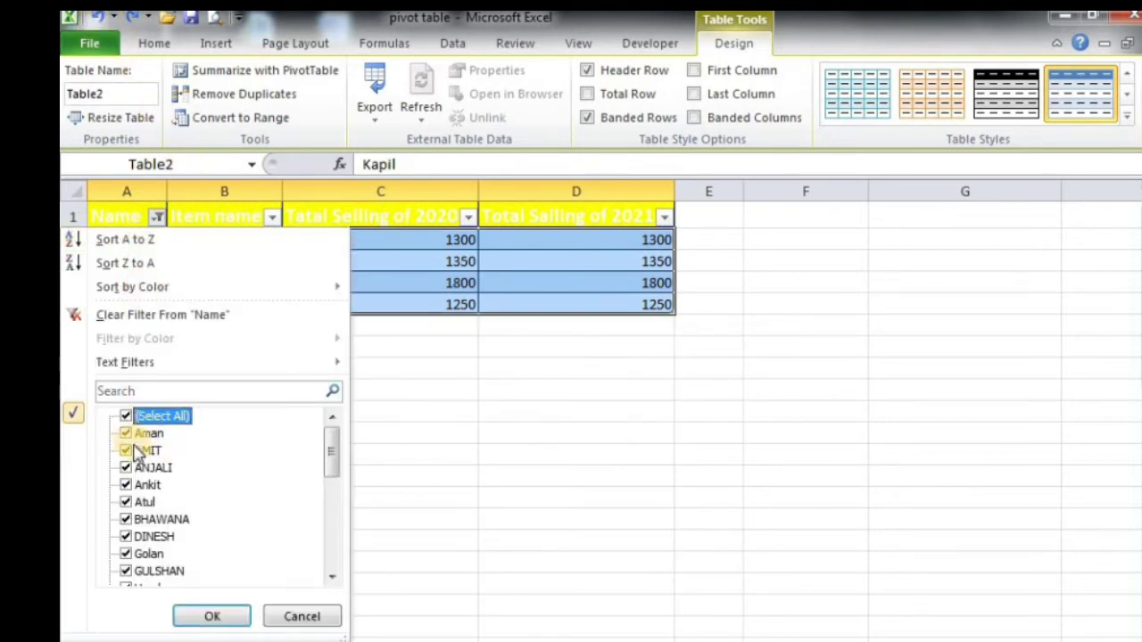
{"action": "left_click", "coordinate": [212, 617]}
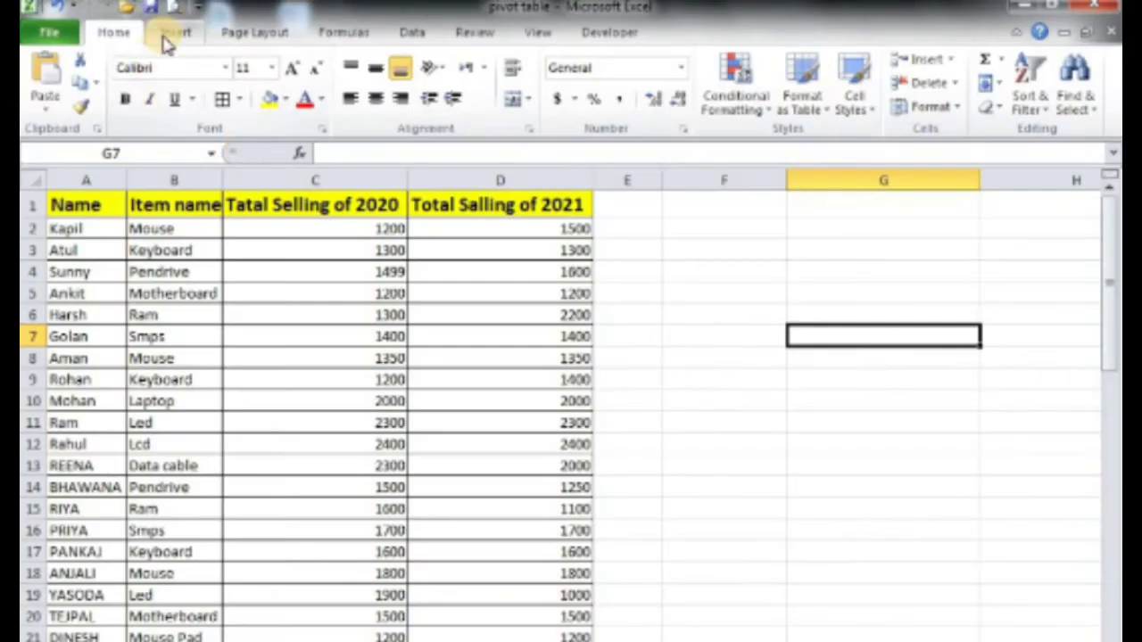
{"action": "left_click", "coordinate": [171, 34]}
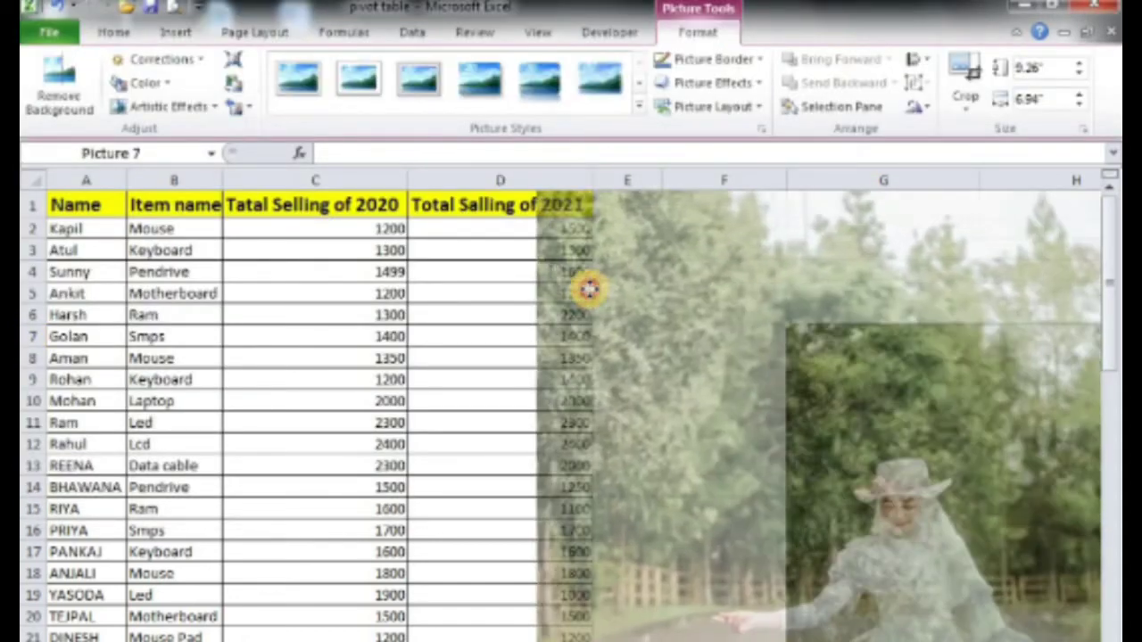
Drag the photo down the sheet to around row 41 over columns C–F.
{"action": "left_click_drag", "start_coordinate": [790, 380], "coordinate": [514, 248]}
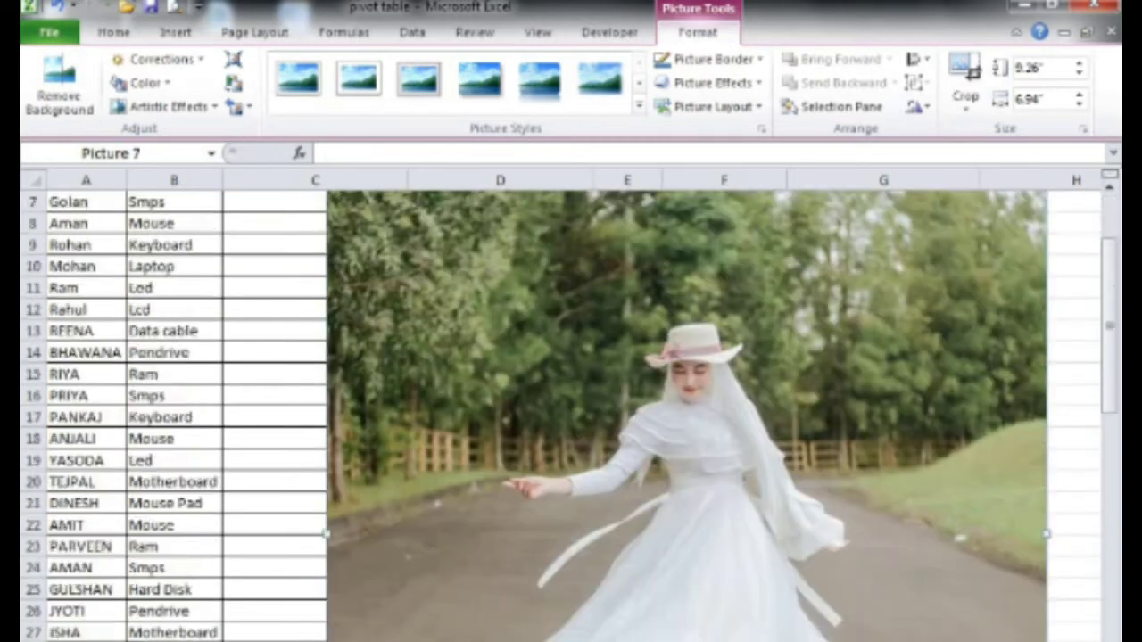
{"action": "scroll", "coordinate": [571, 415], "scroll_direction": "down", "scroll_amount": 2}
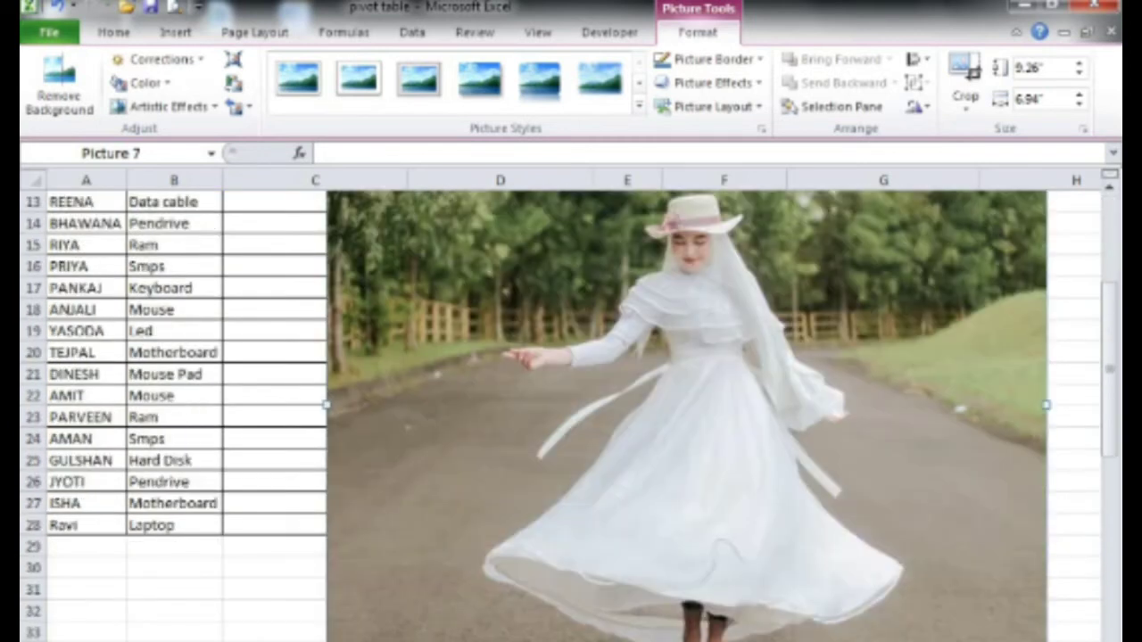
{"action": "scroll", "coordinate": [571, 415], "scroll_direction": "down", "scroll_amount": 1}
{"action": "scroll", "coordinate": [570, 415], "scroll_direction": "down", "scroll_amount": 1}
{"action": "scroll", "coordinate": [571, 415], "scroll_direction": "down", "scroll_amount": 3}
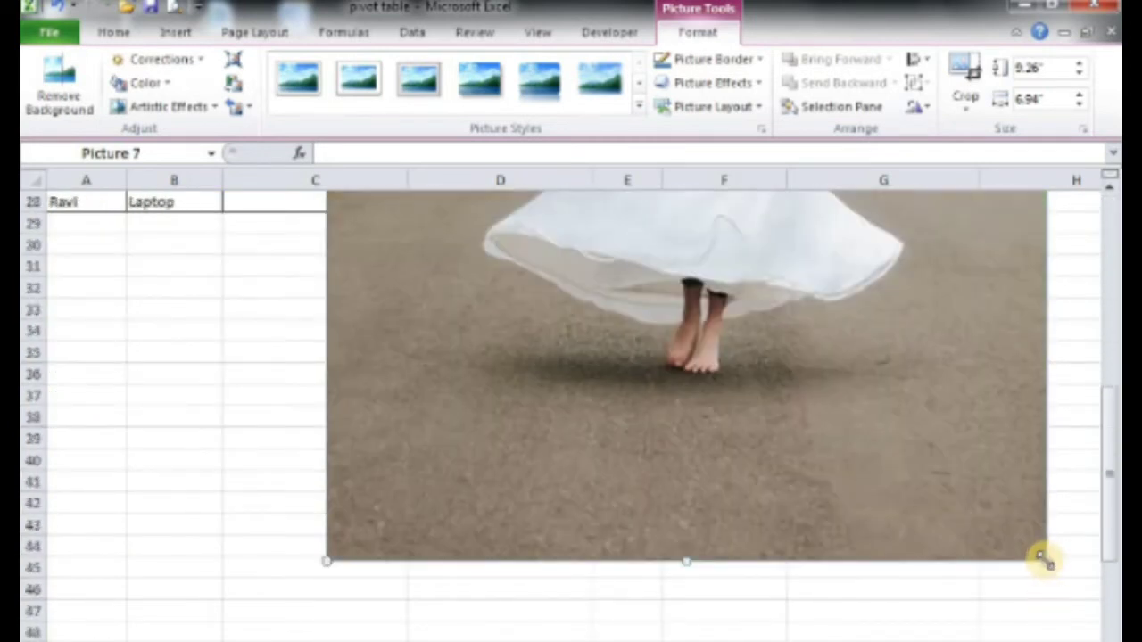
{"action": "mouse_move", "coordinate": [1044, 557]}
{"action": "left_mouse_down"}
{"action": "mouse_move", "coordinate": [772, 535]}
{"action": "mouse_move", "coordinate": [629, 461]}
{"action": "left_mouse_up"}
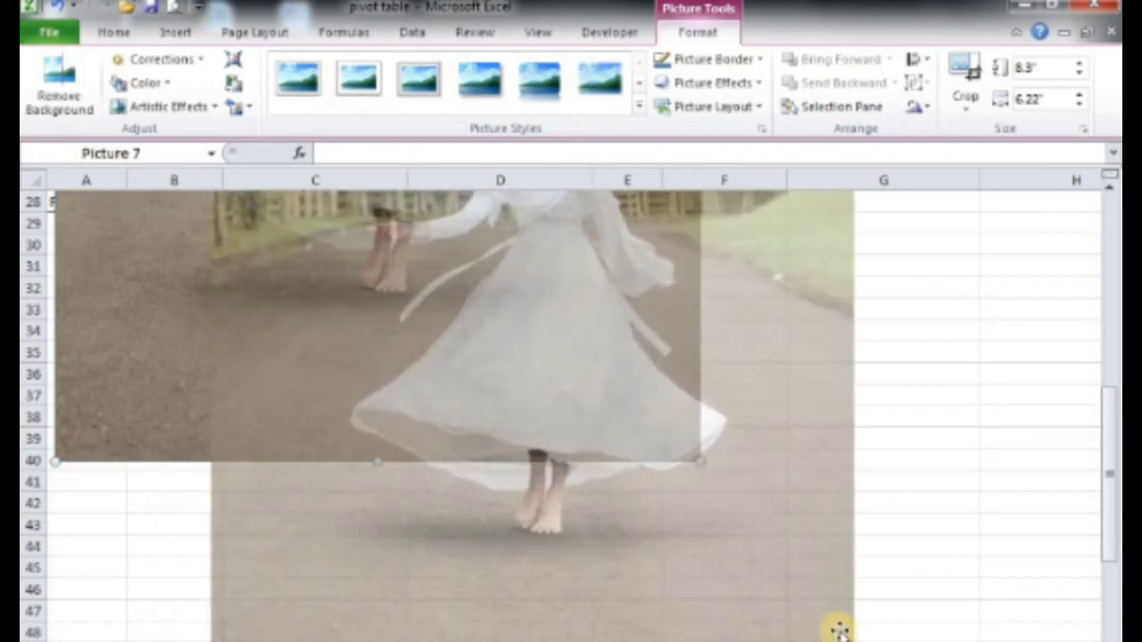
{"action": "left_click_drag", "start_coordinate": [651, 439], "coordinate": [806, 635]}
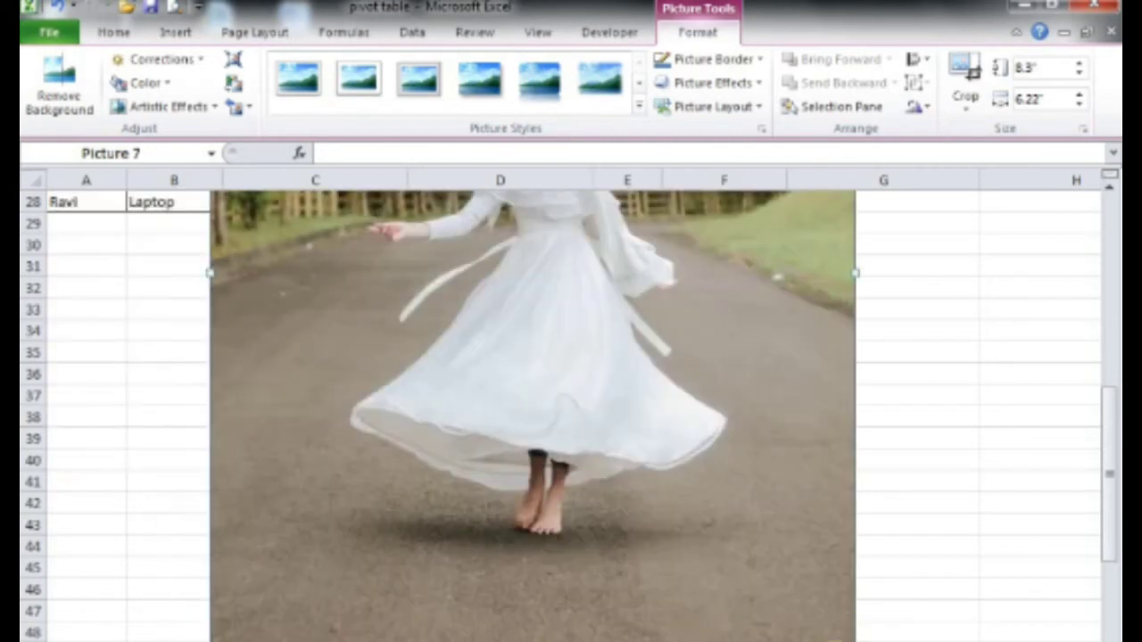
{"action": "left_click_drag", "start_coordinate": [701, 497], "coordinate": [682, 496]}
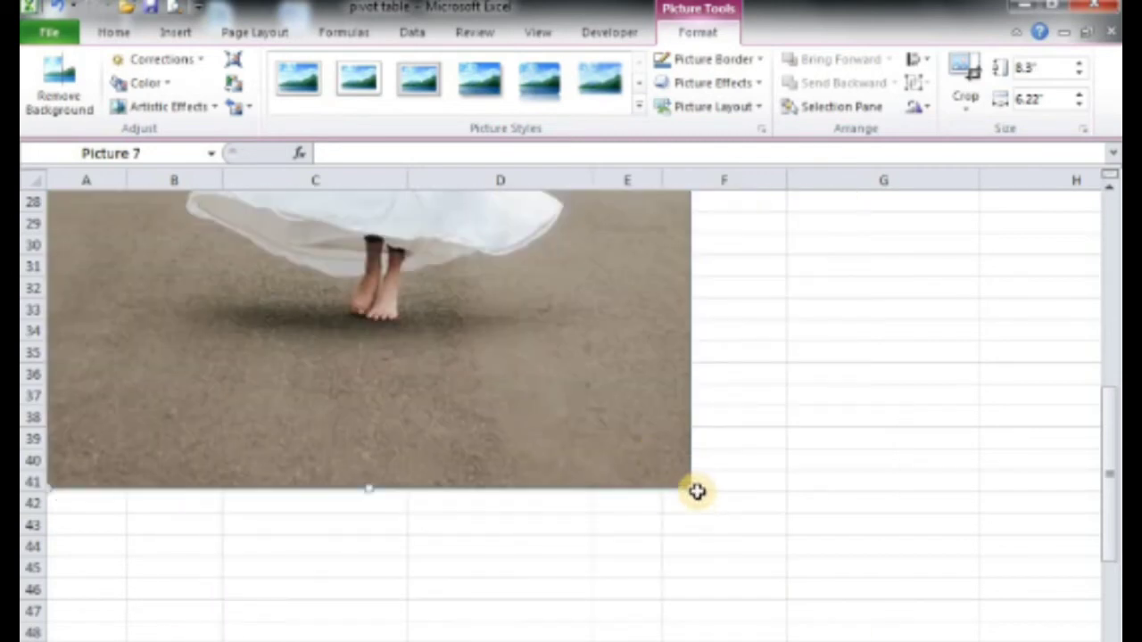
Shrink the photo to 4.25" by 3.19" and place it below the table.
{"action": "left_click_drag", "start_coordinate": [692, 488], "coordinate": [599, 408]}
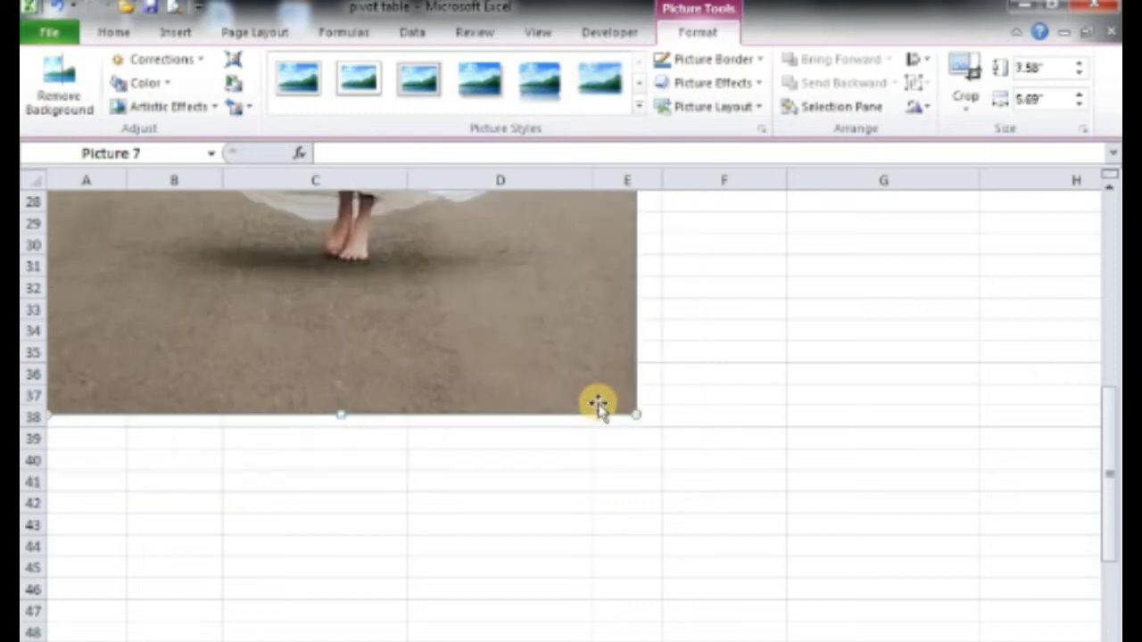
{"action": "mouse_move", "coordinate": [665, 486]}
{"action": "left_mouse_down"}
{"action": "mouse_move", "coordinate": [805, 635]}
{"action": "mouse_move", "coordinate": [660, 468]}
{"action": "left_mouse_up"}
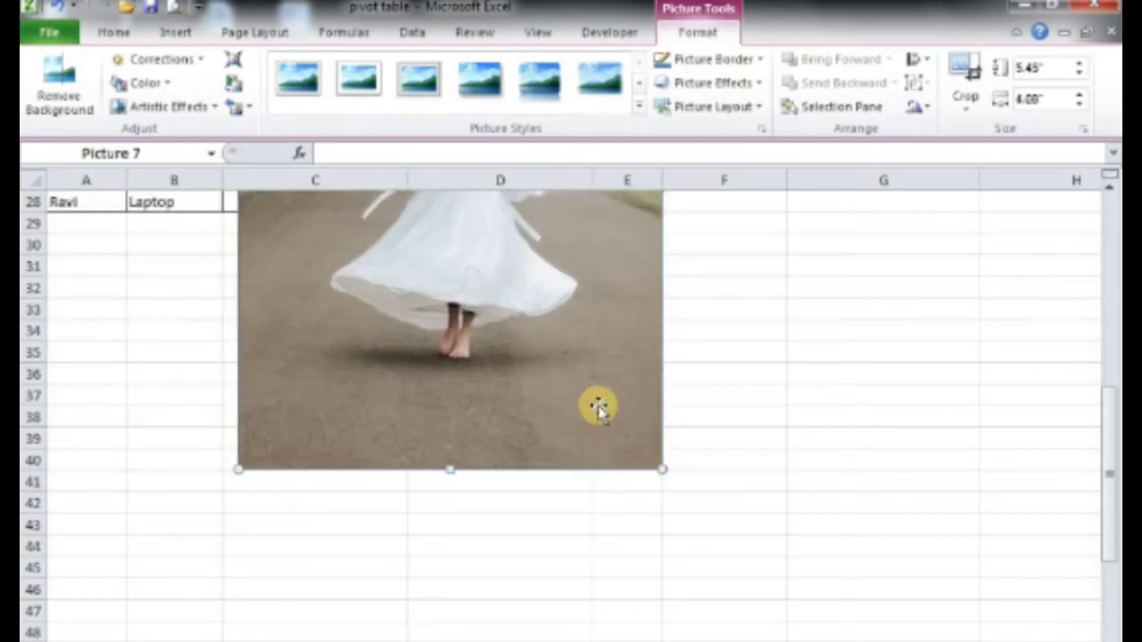
{"action": "mouse_move", "coordinate": [597, 407]}
{"action": "left_mouse_down"}
{"action": "mouse_move", "coordinate": [800, 602]}
{"action": "mouse_move", "coordinate": [782, 607]}
{"action": "left_mouse_up"}
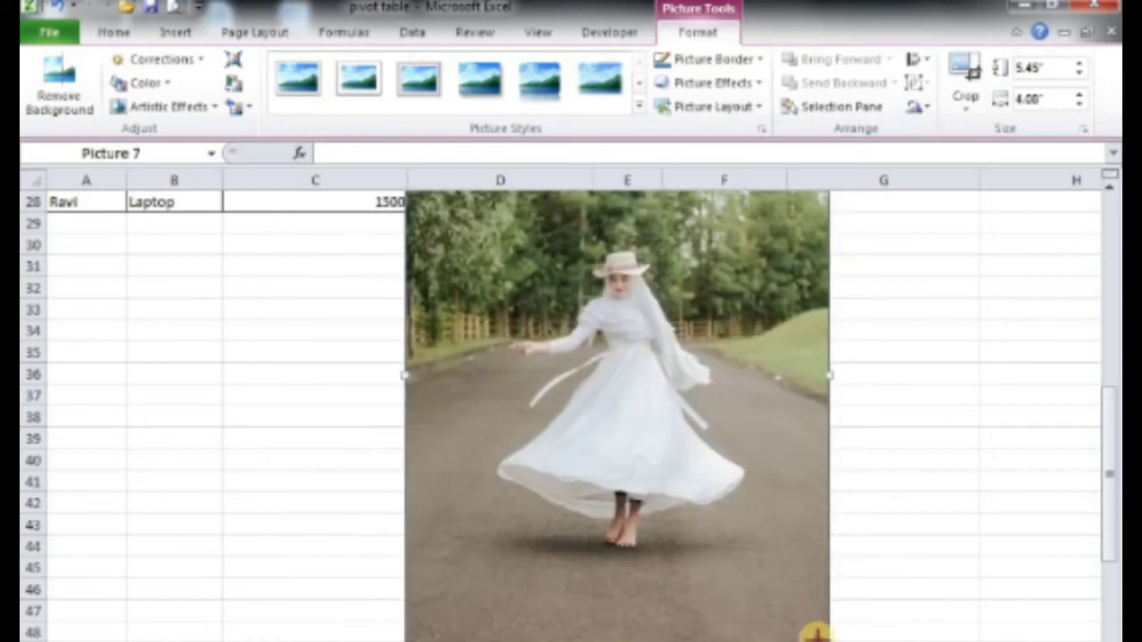
{"action": "left_click_drag", "start_coordinate": [815, 634], "coordinate": [737, 452]}
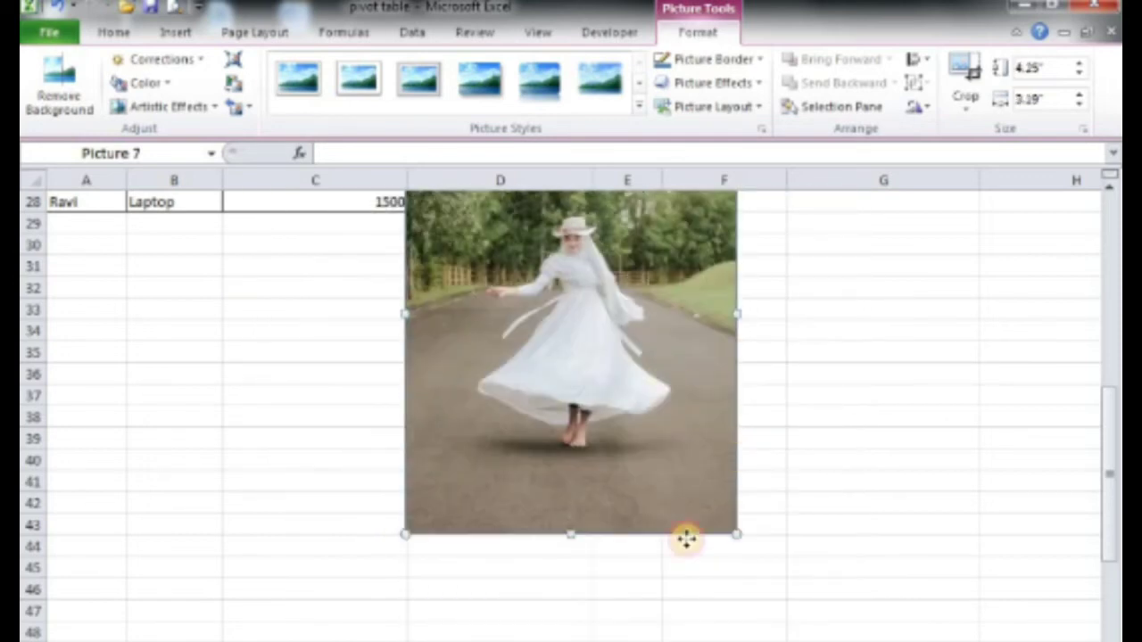
{"action": "left_click_drag", "start_coordinate": [685, 538], "coordinate": [716, 612]}
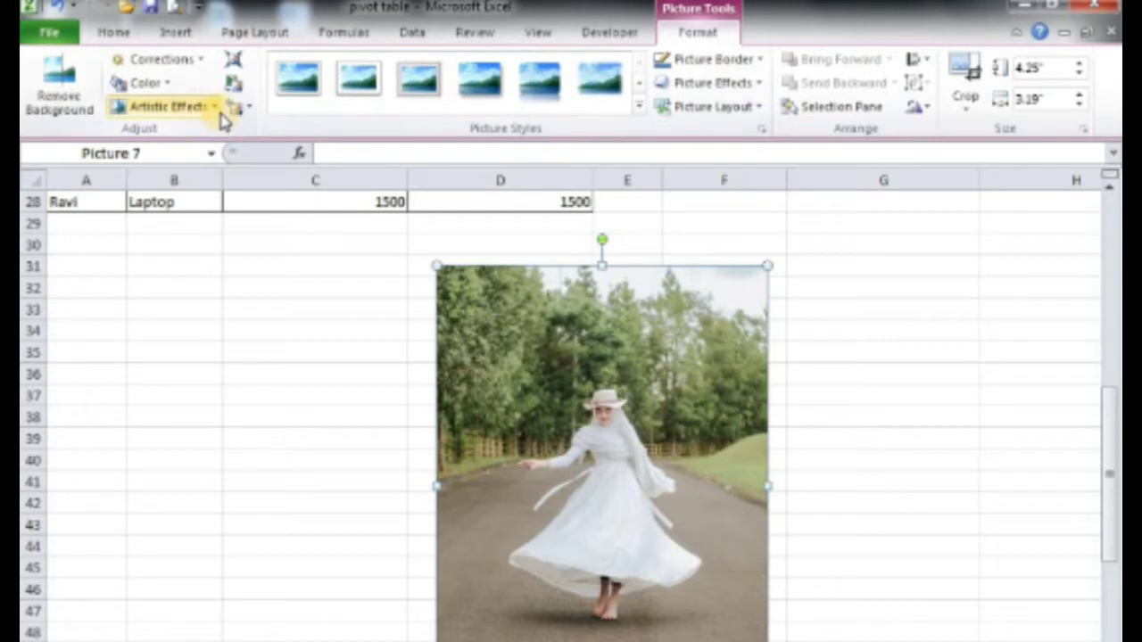
{"action": "left_click", "coordinate": [169, 106]}
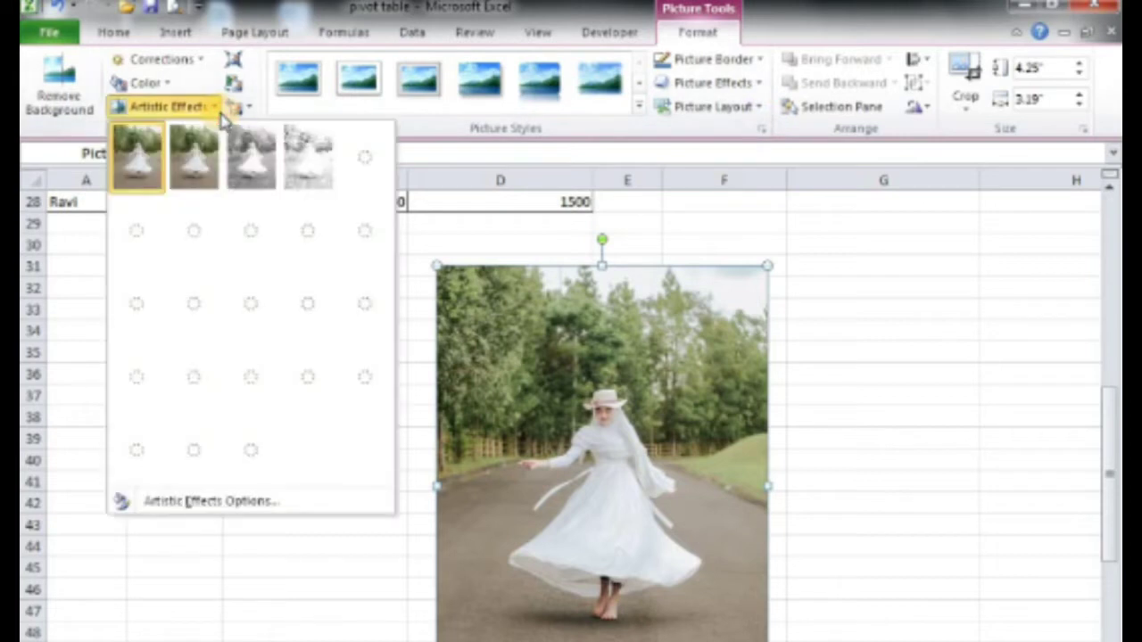
{"action": "left_click", "coordinate": [233, 64]}
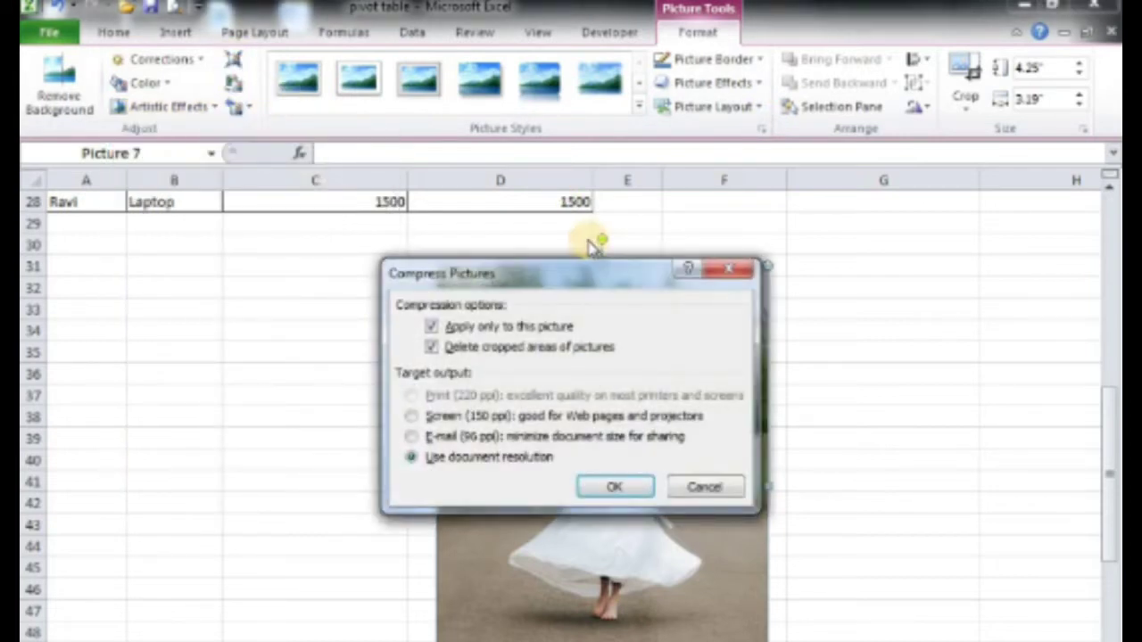
{"action": "left_click", "coordinate": [607, 496]}
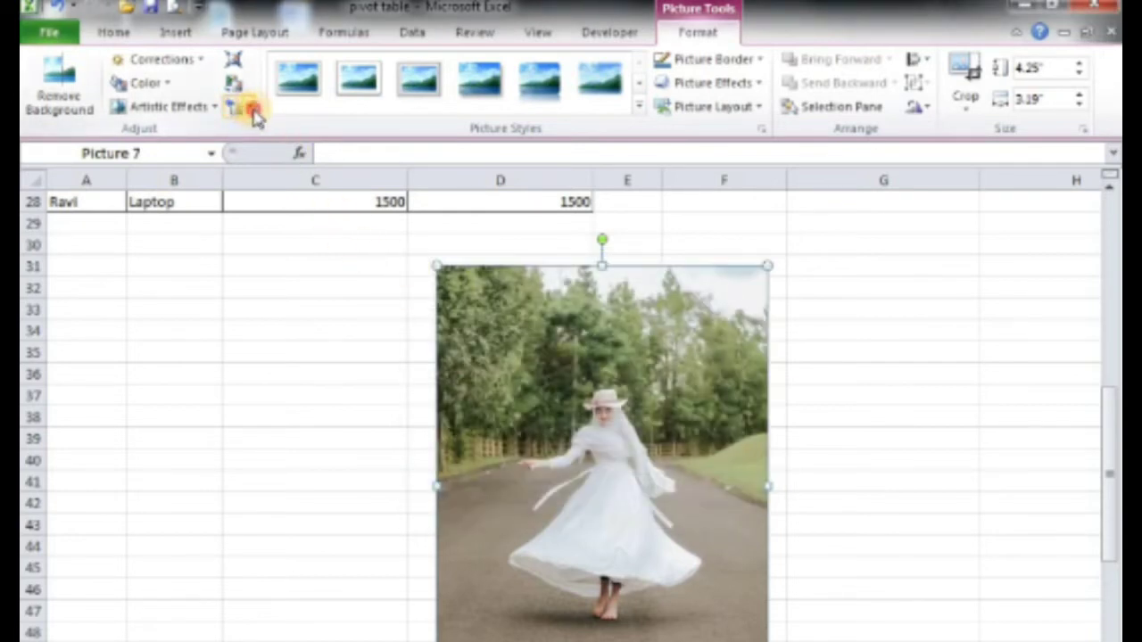
{"action": "left_click", "coordinate": [252, 111]}
{"action": "left_click", "coordinate": [271, 141]}
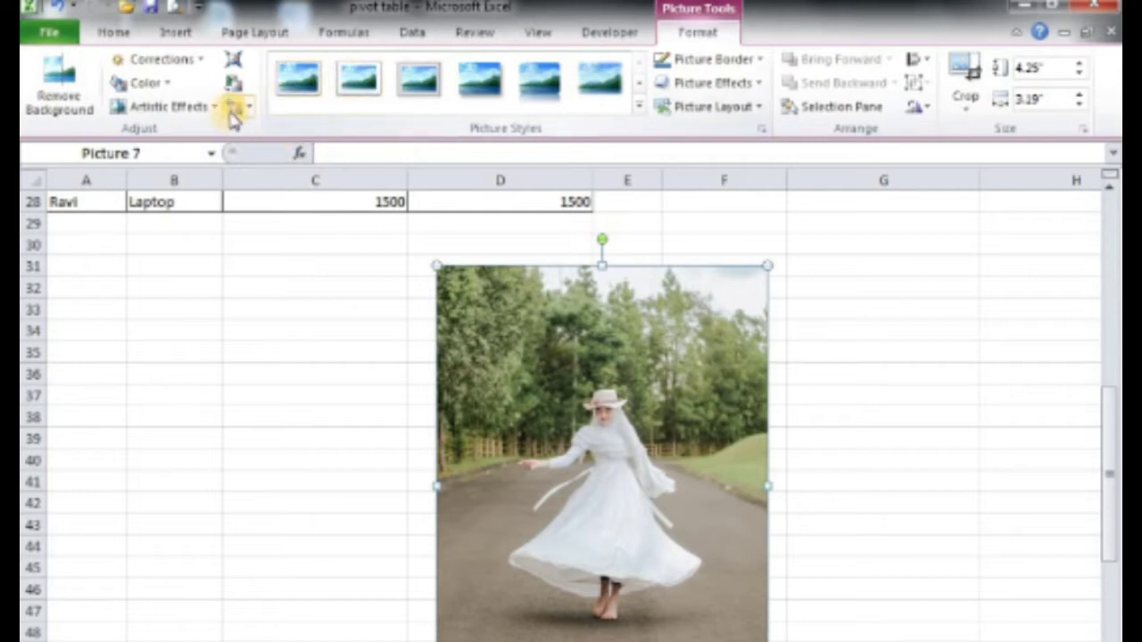
{"action": "left_click", "coordinate": [247, 110]}
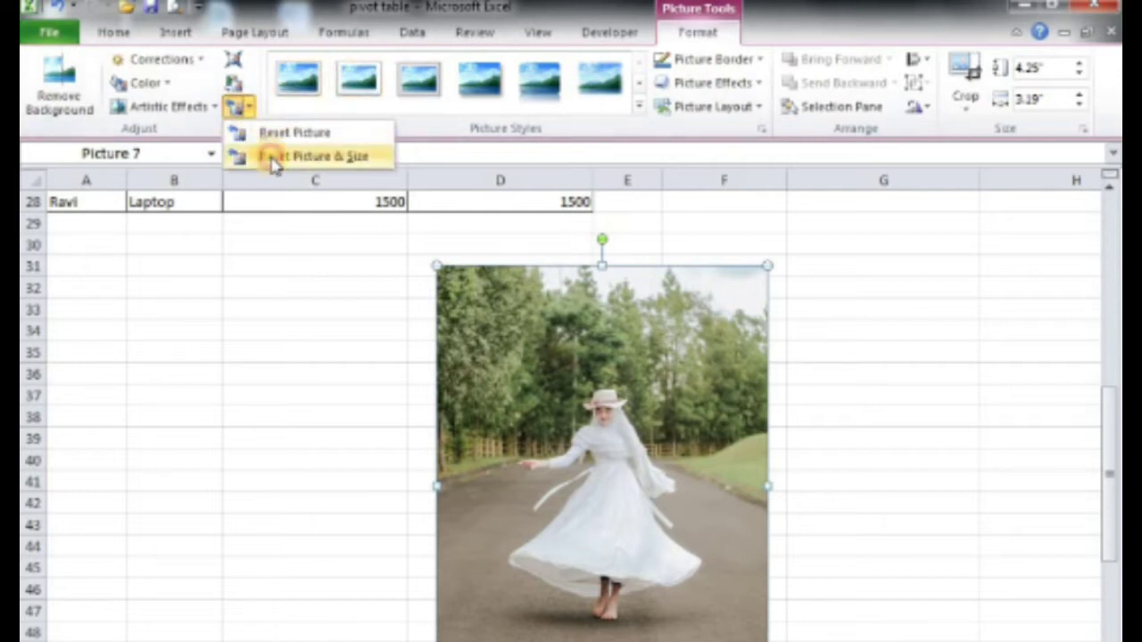
{"action": "left_click", "coordinate": [272, 157]}
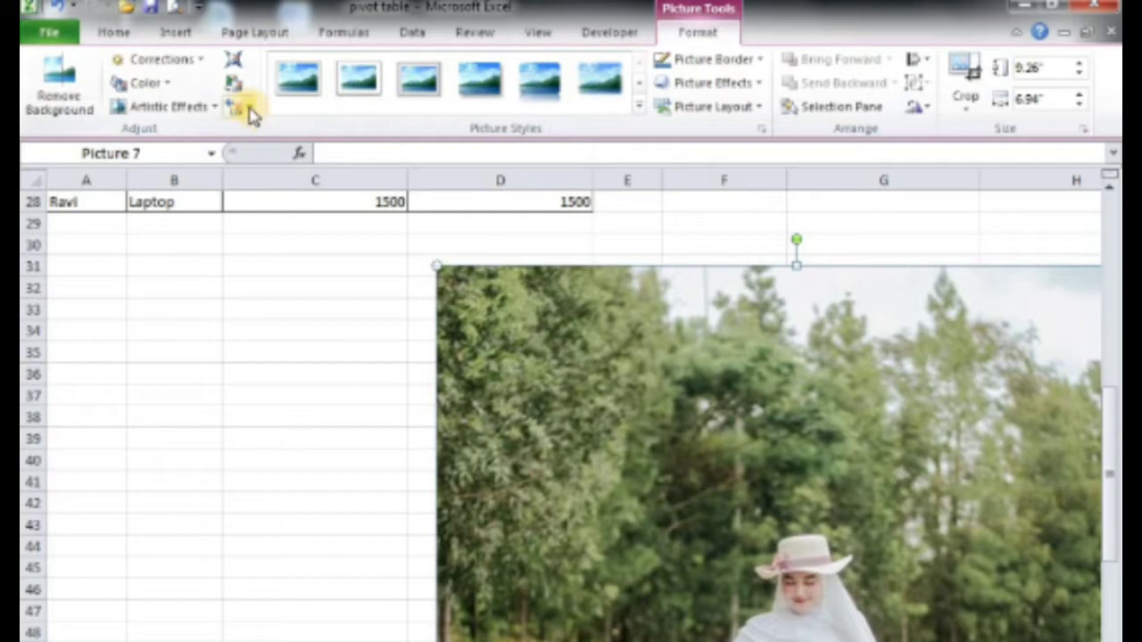
{"action": "left_click", "coordinate": [250, 109]}
{"action": "left_click", "coordinate": [265, 136]}
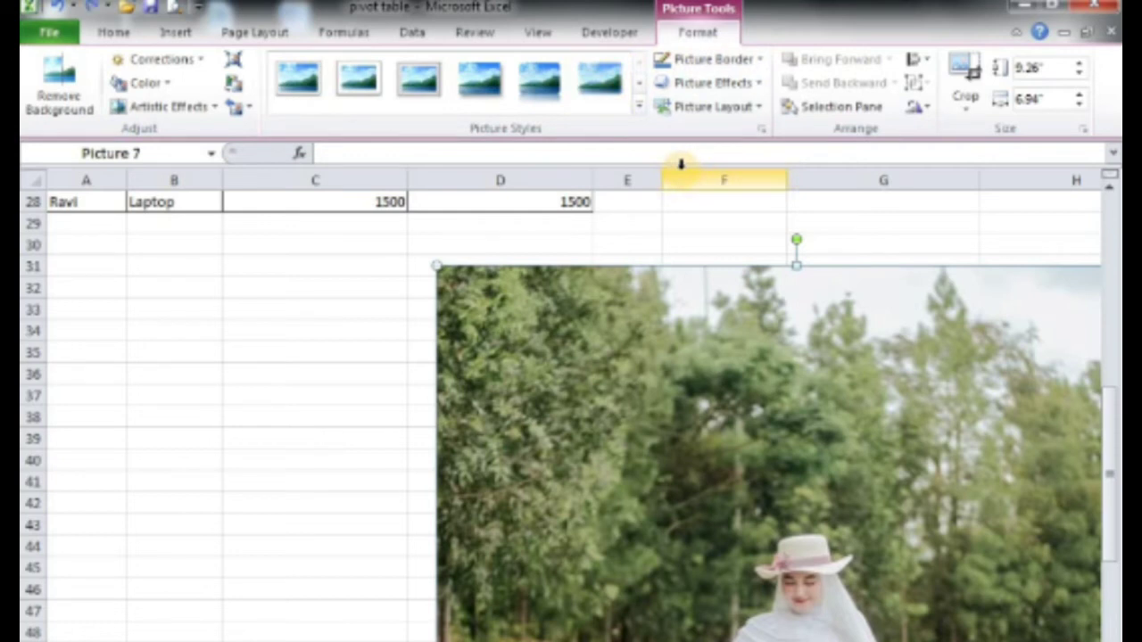
{"action": "key", "text": "ctrl+z"}
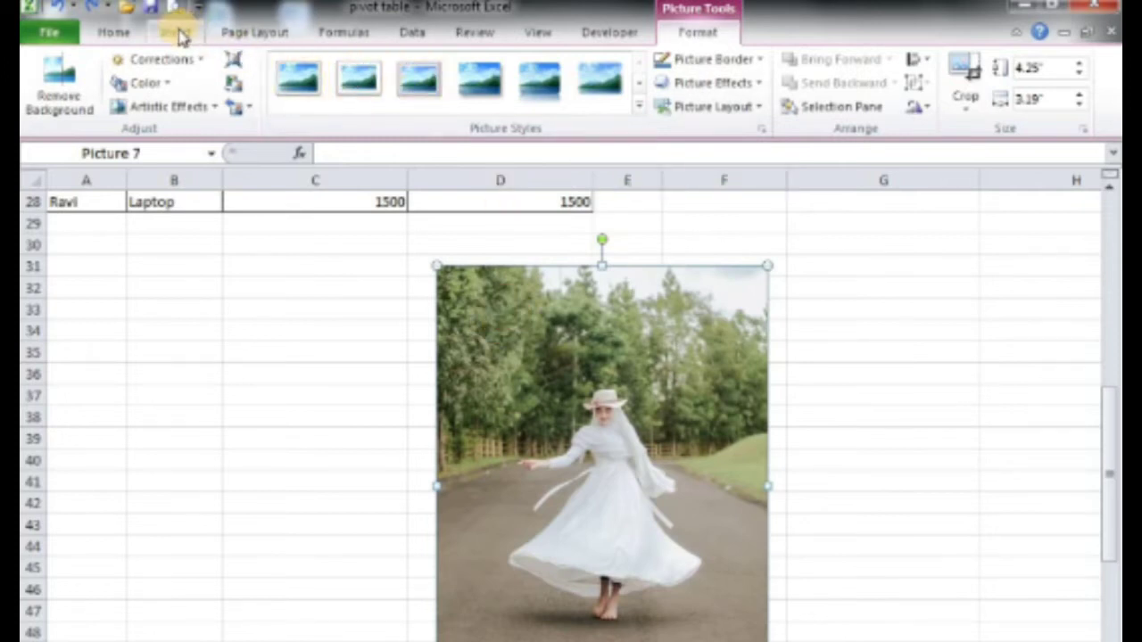
Give the photo a thick orange border.
{"action": "left_click", "coordinate": [764, 59]}
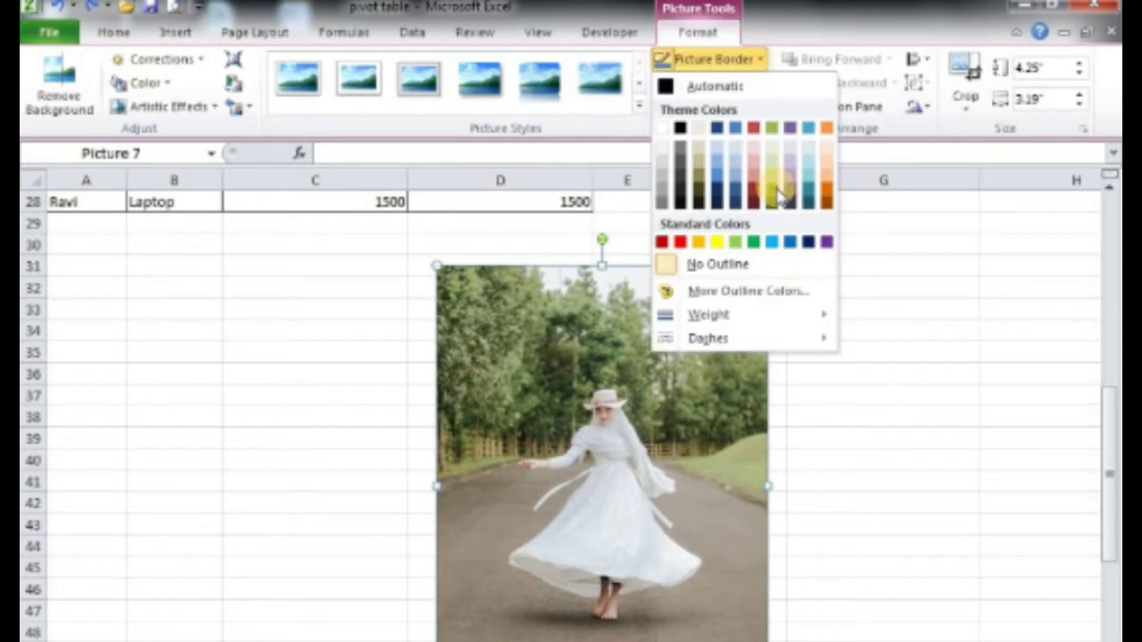
{"action": "left_click", "coordinate": [776, 143]}
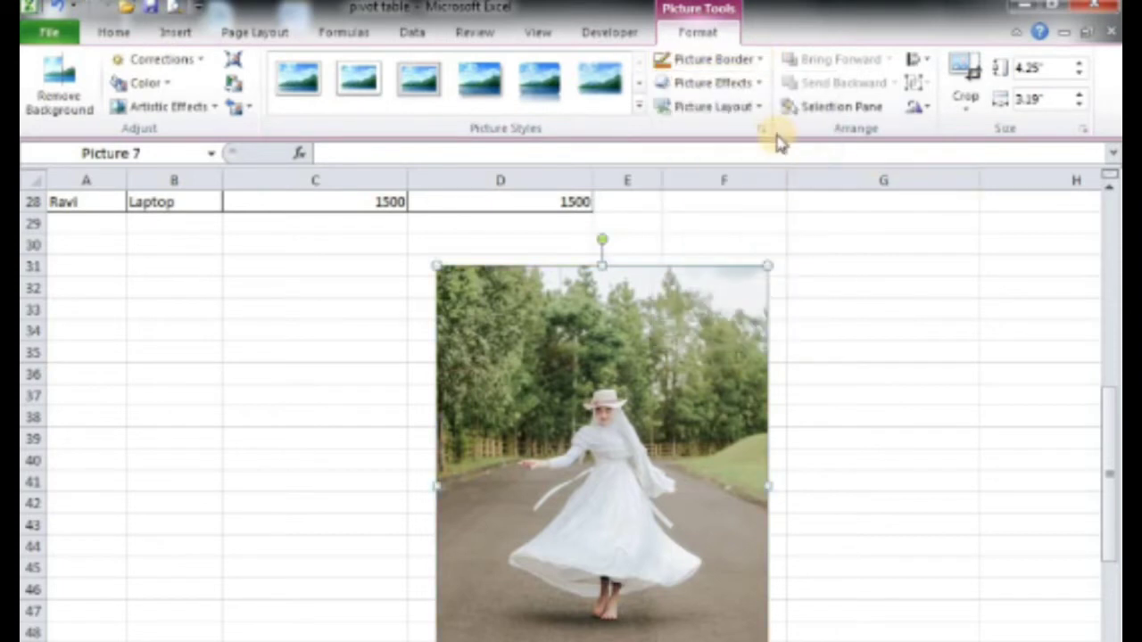
{"action": "left_click", "coordinate": [760, 83]}
{"action": "mouse_move", "coordinate": [769, 214]}
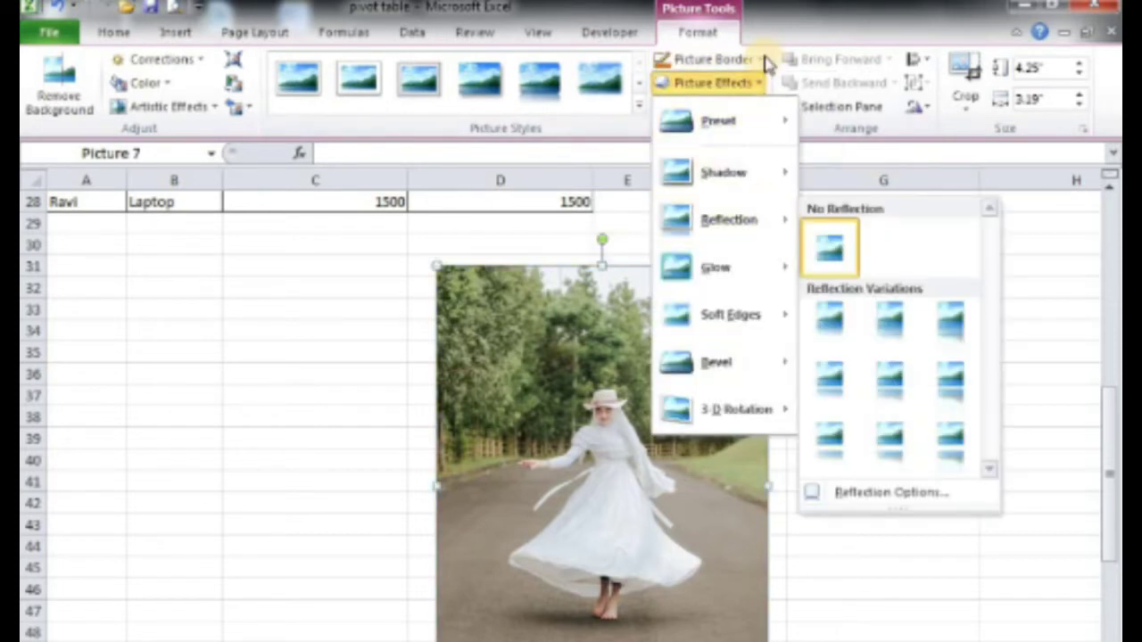
{"action": "left_click", "coordinate": [764, 59]}
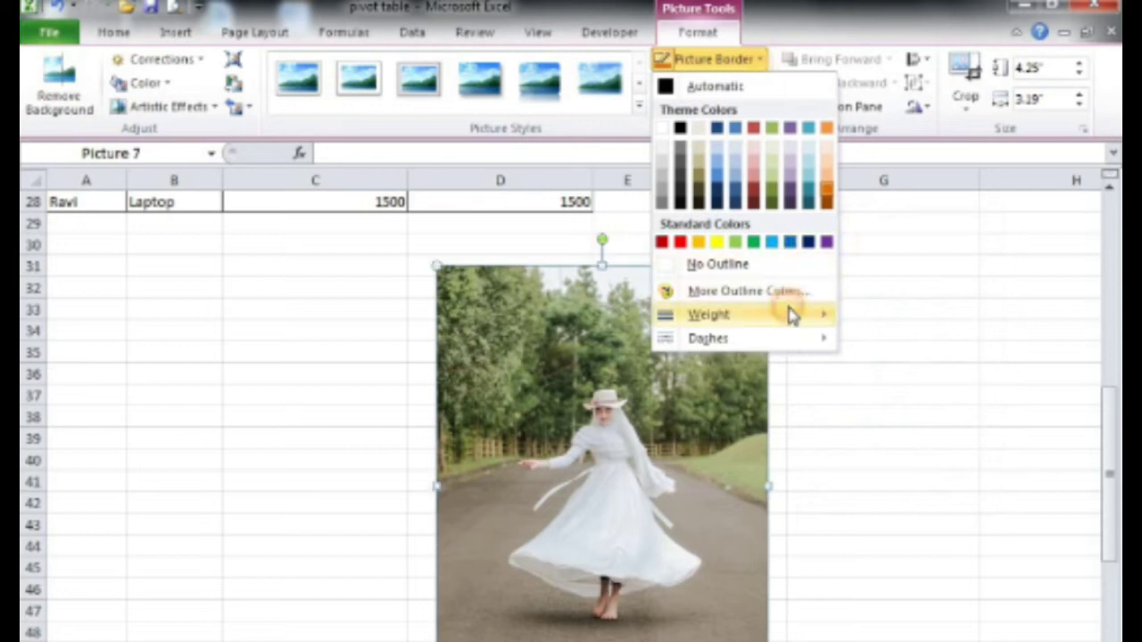
{"action": "mouse_move", "coordinate": [792, 315]}
{"action": "left_click", "coordinate": [910, 499]}
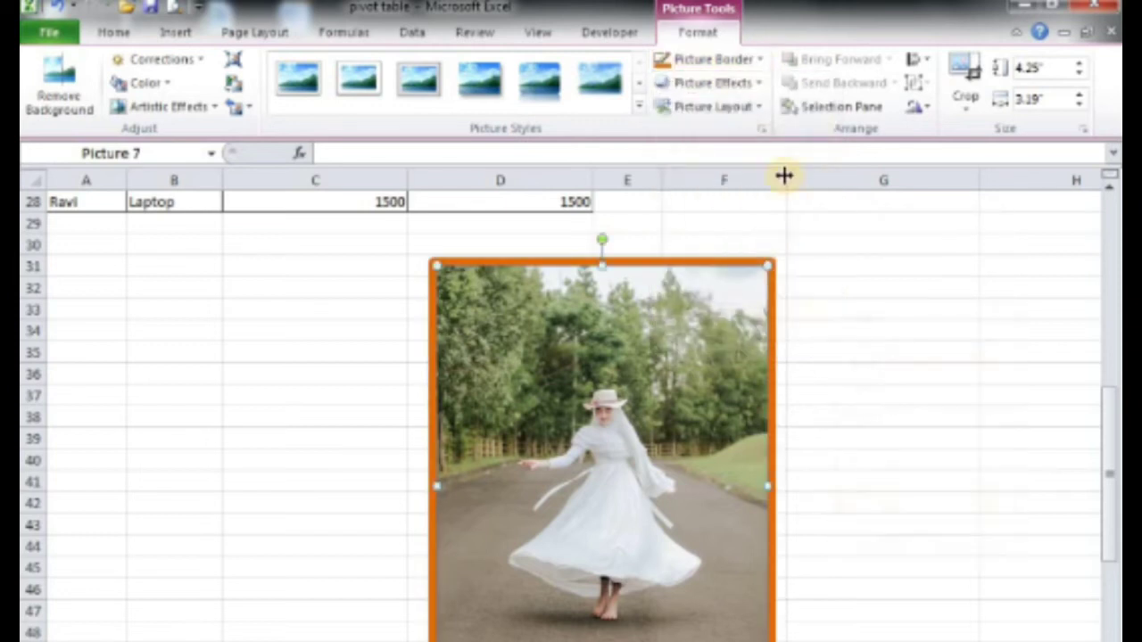
Apply the first 3-D preset and an outer shadow to the photo.
{"action": "left_click", "coordinate": [759, 83]}
{"action": "mouse_move", "coordinate": [767, 142]}
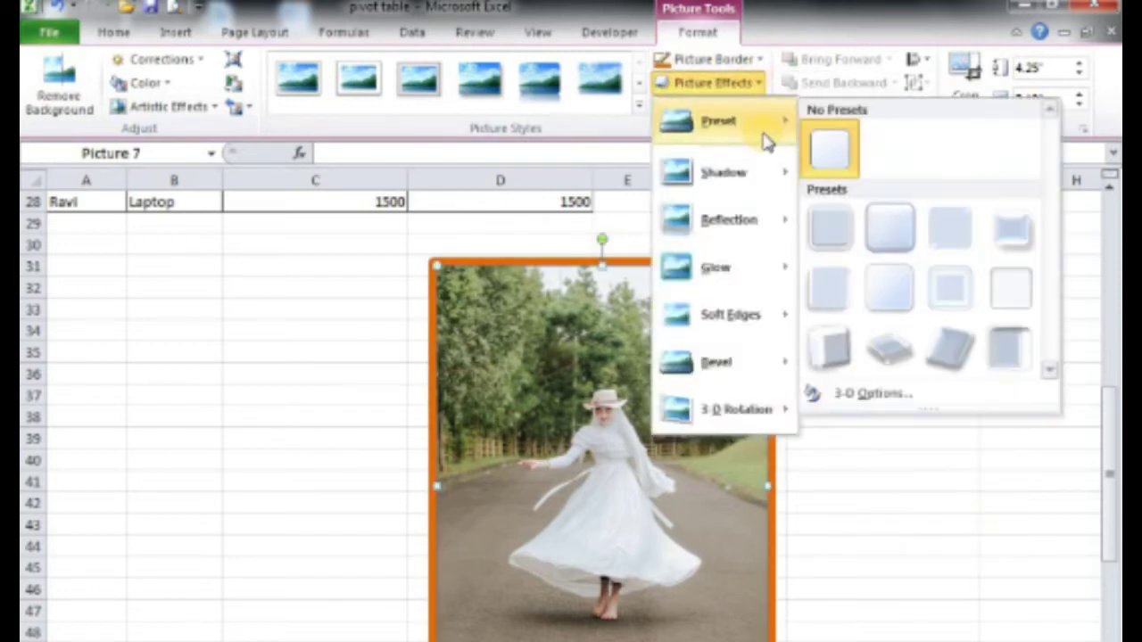
{"action": "left_click", "coordinate": [830, 223]}
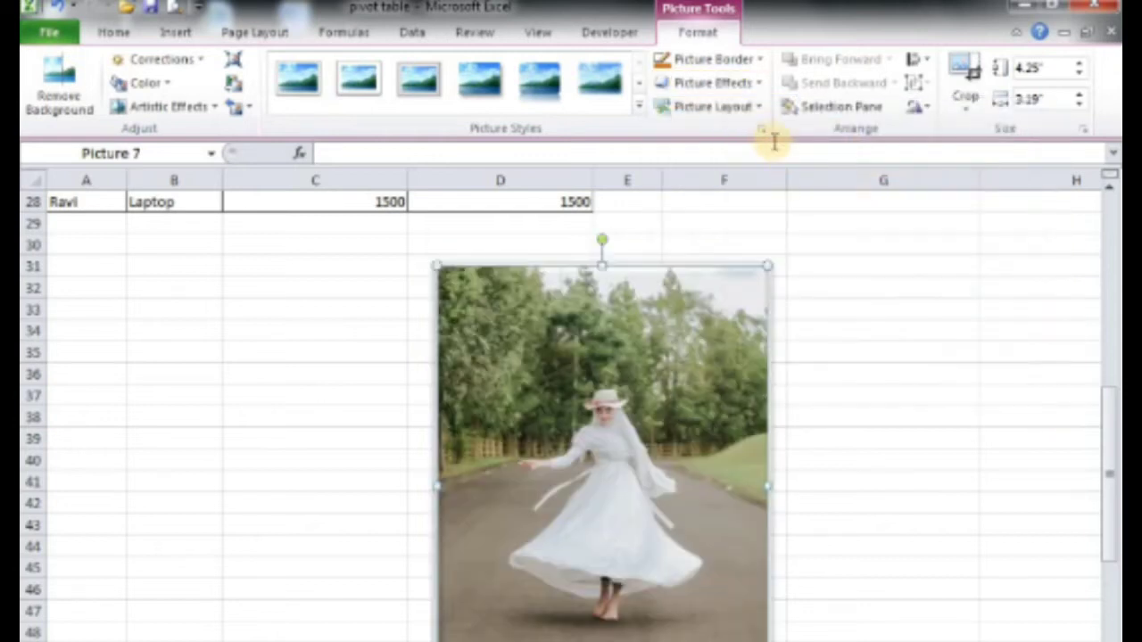
{"action": "left_click", "coordinate": [759, 83]}
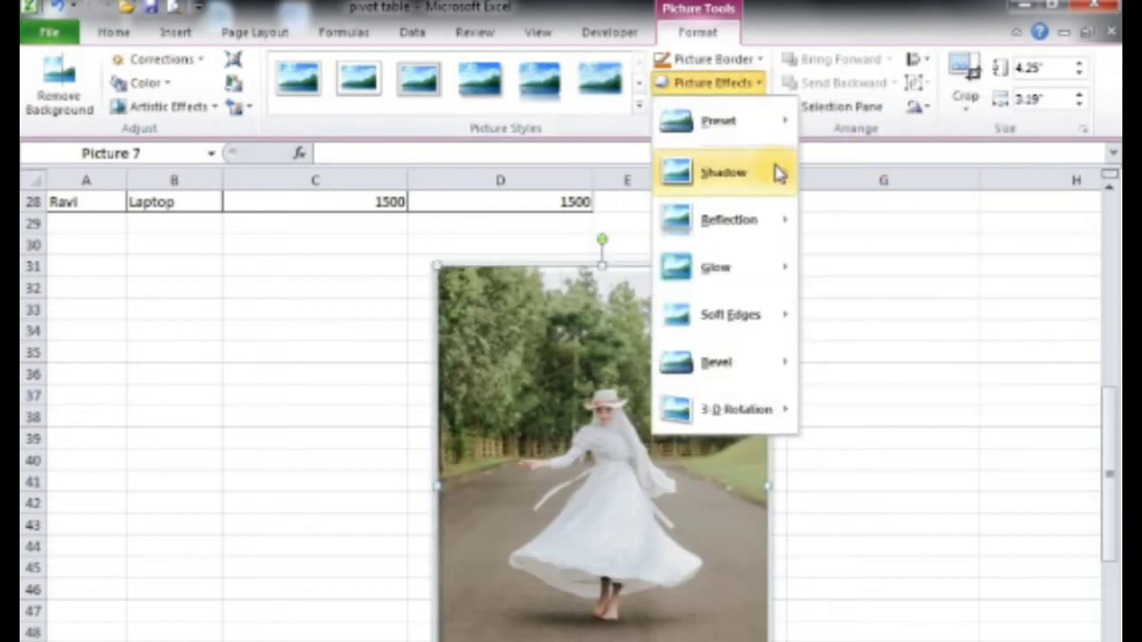
{"action": "mouse_move", "coordinate": [775, 171]}
{"action": "left_click", "coordinate": [830, 276]}
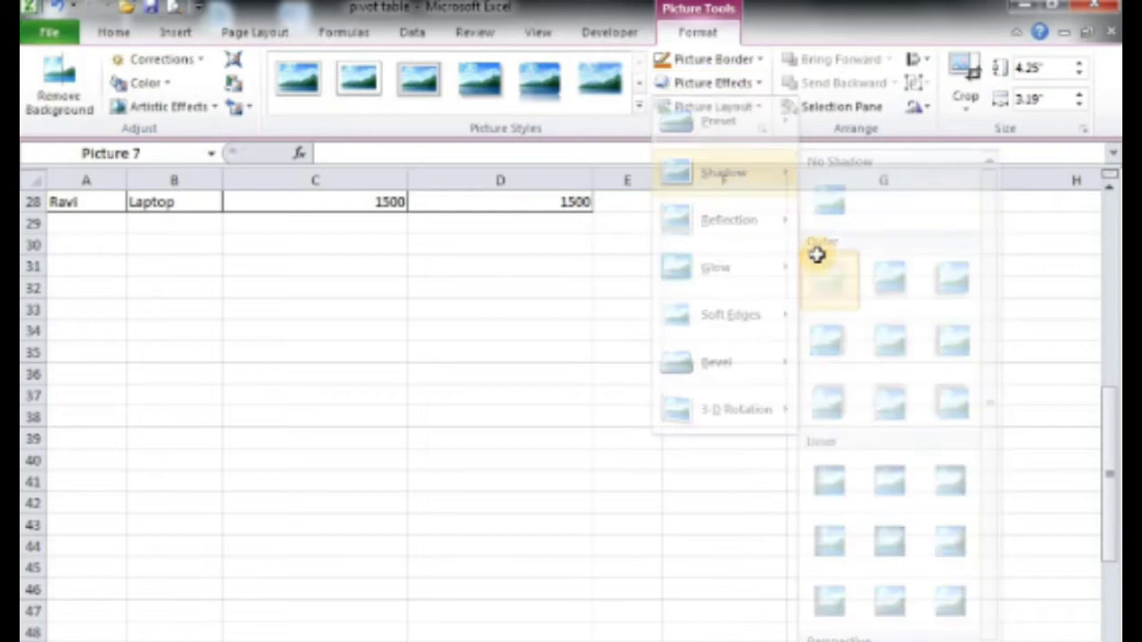
Add a reflection and a soft glow to the photo, then cancel a picture layout preview.
{"action": "left_click", "coordinate": [758, 83]}
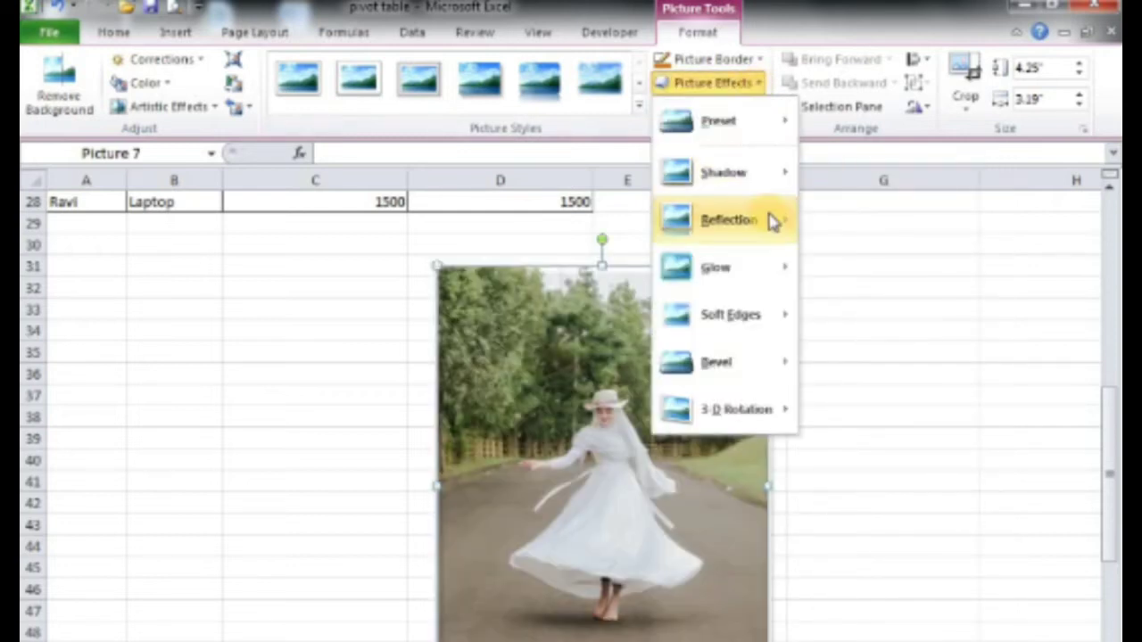
{"action": "mouse_move", "coordinate": [772, 221]}
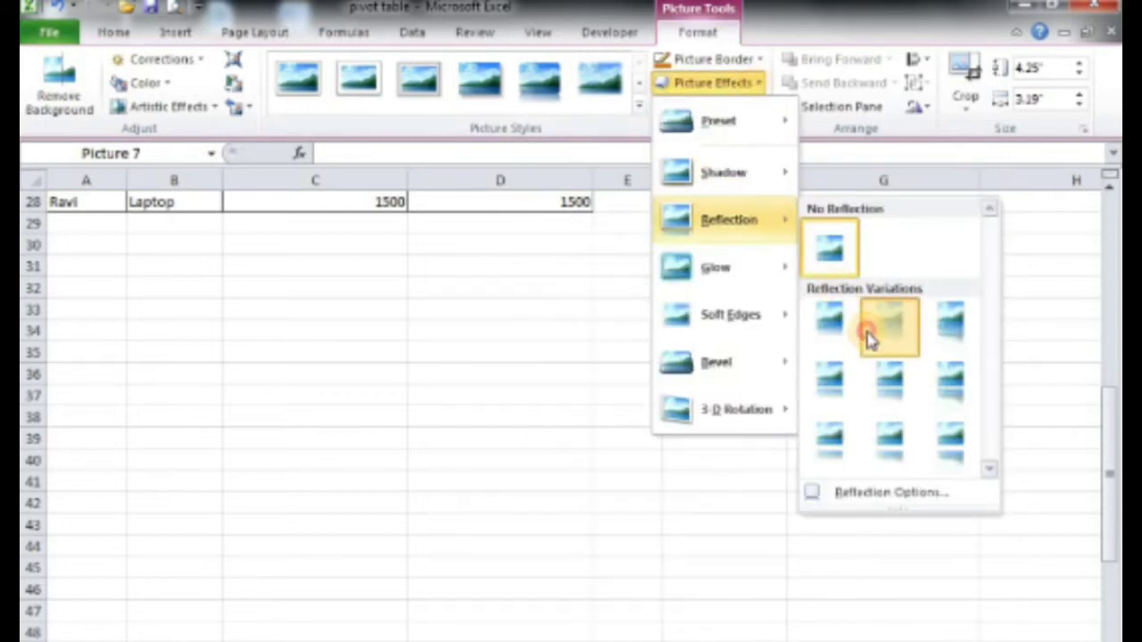
{"action": "left_click", "coordinate": [888, 316]}
{"action": "left_click", "coordinate": [757, 85]}
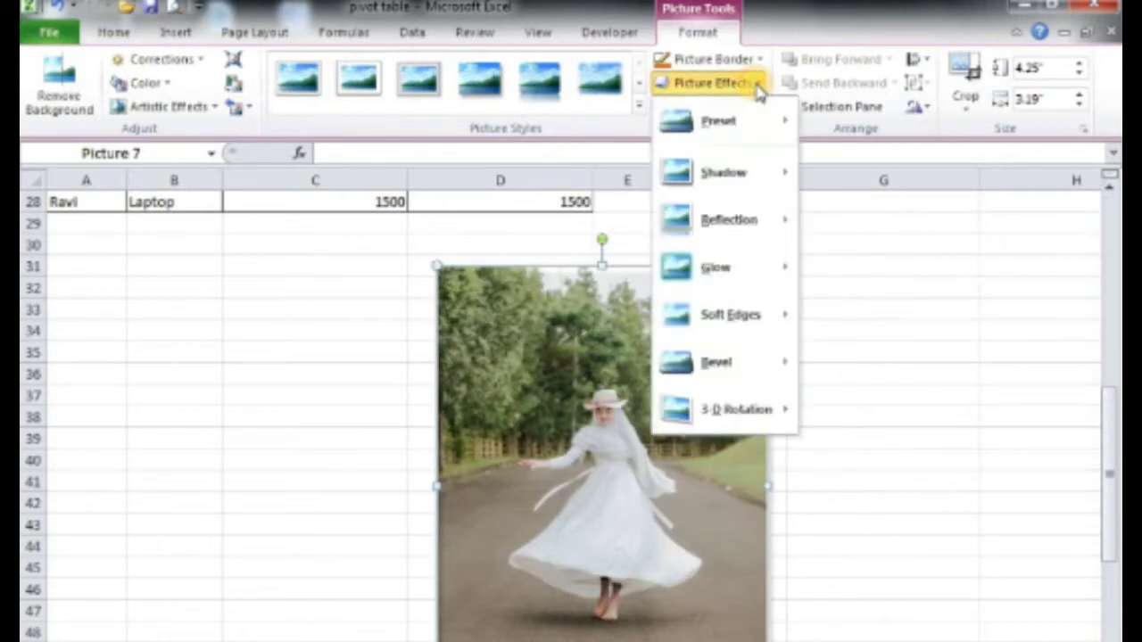
{"action": "mouse_move", "coordinate": [775, 267]}
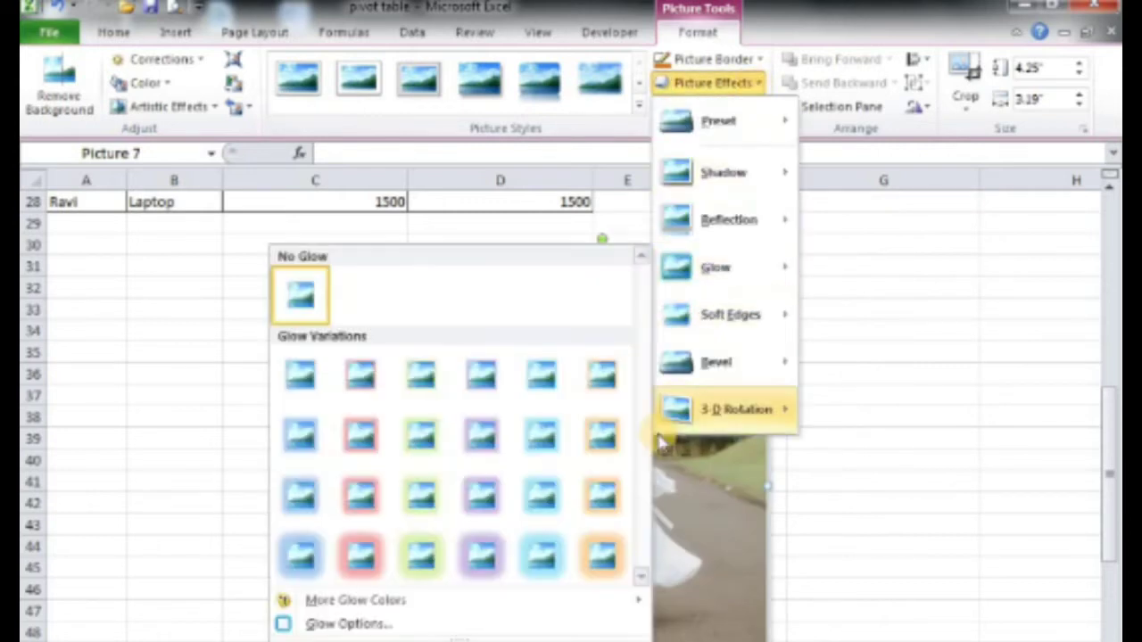
{"action": "left_click", "coordinate": [603, 494]}
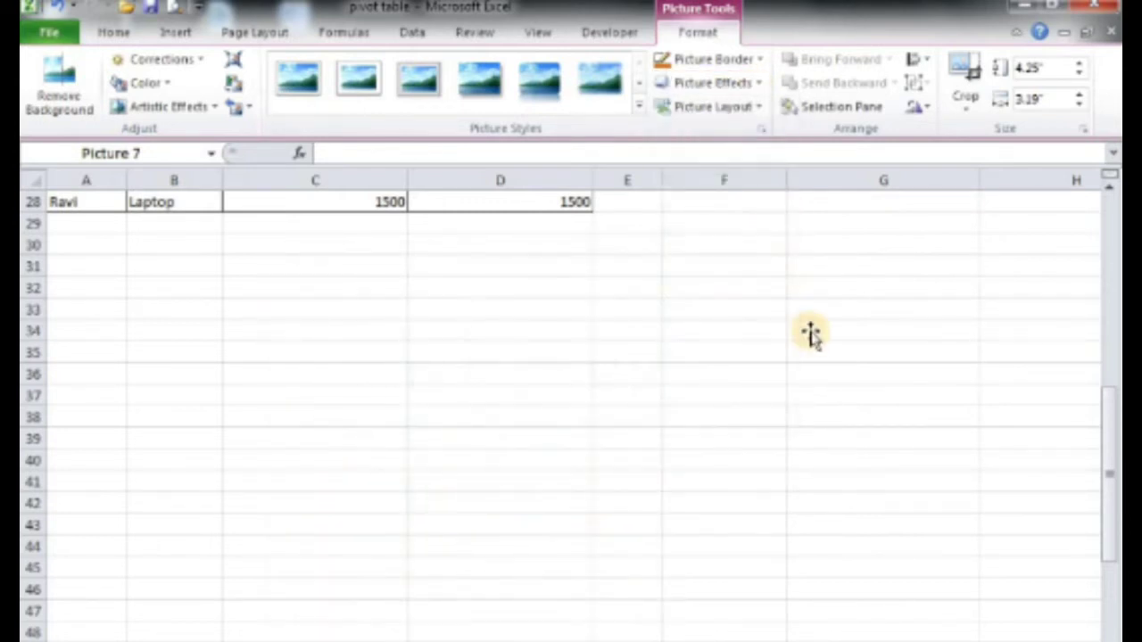
{"action": "left_click", "coordinate": [762, 113]}
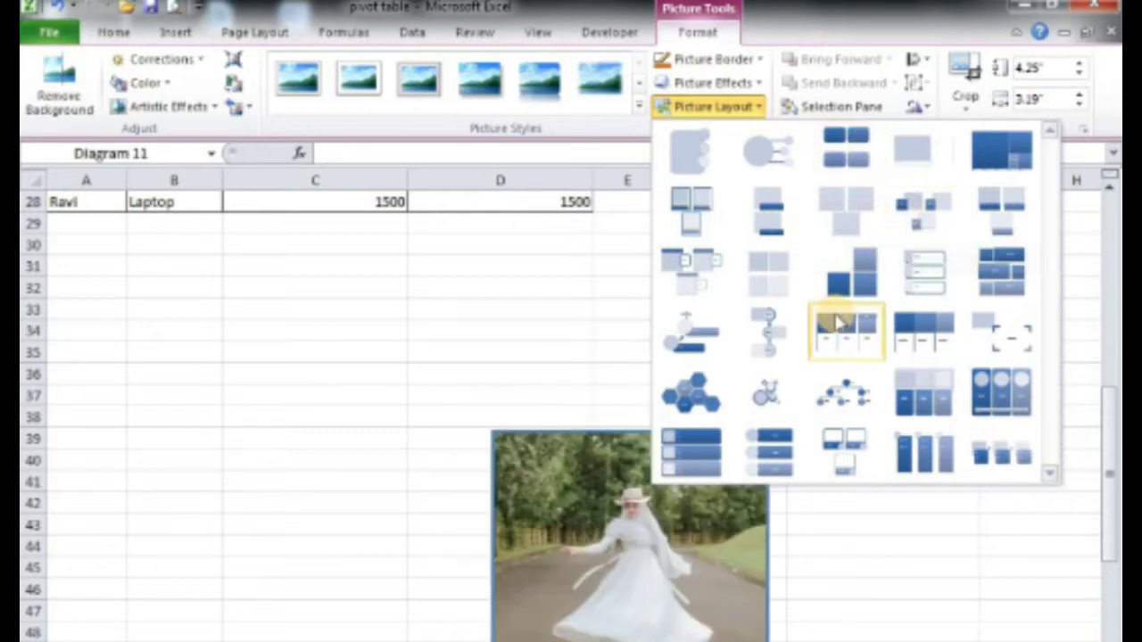
{"action": "key", "text": "Escape"}
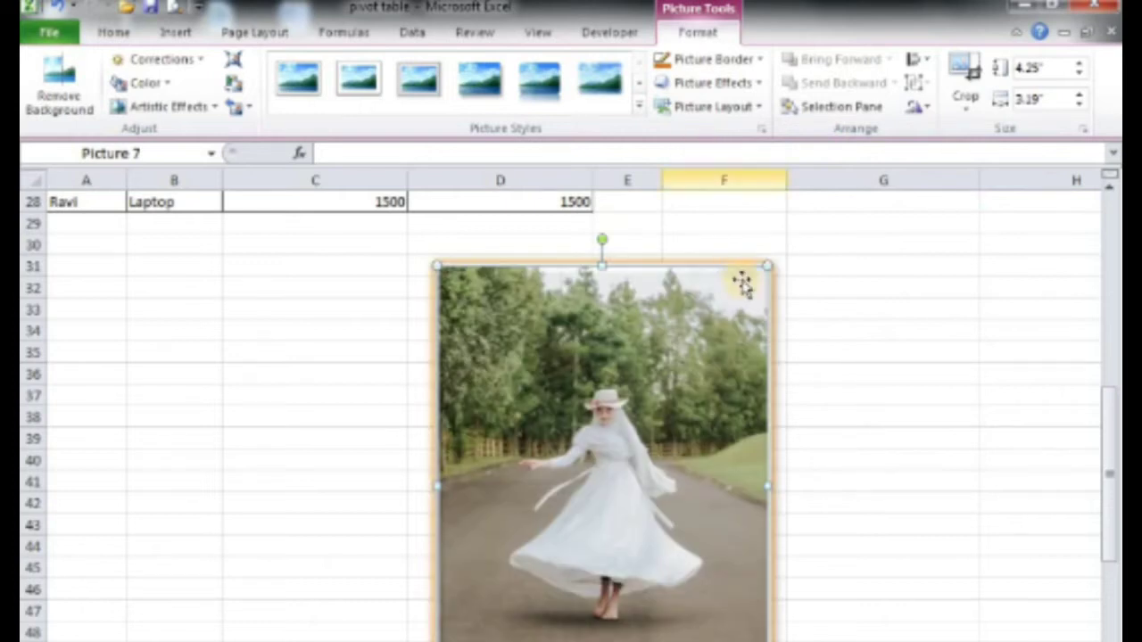
Open and close the Clip Art search from the Insert tab.
{"action": "left_click", "coordinate": [116, 35]}
{"action": "left_click", "coordinate": [175, 32]}
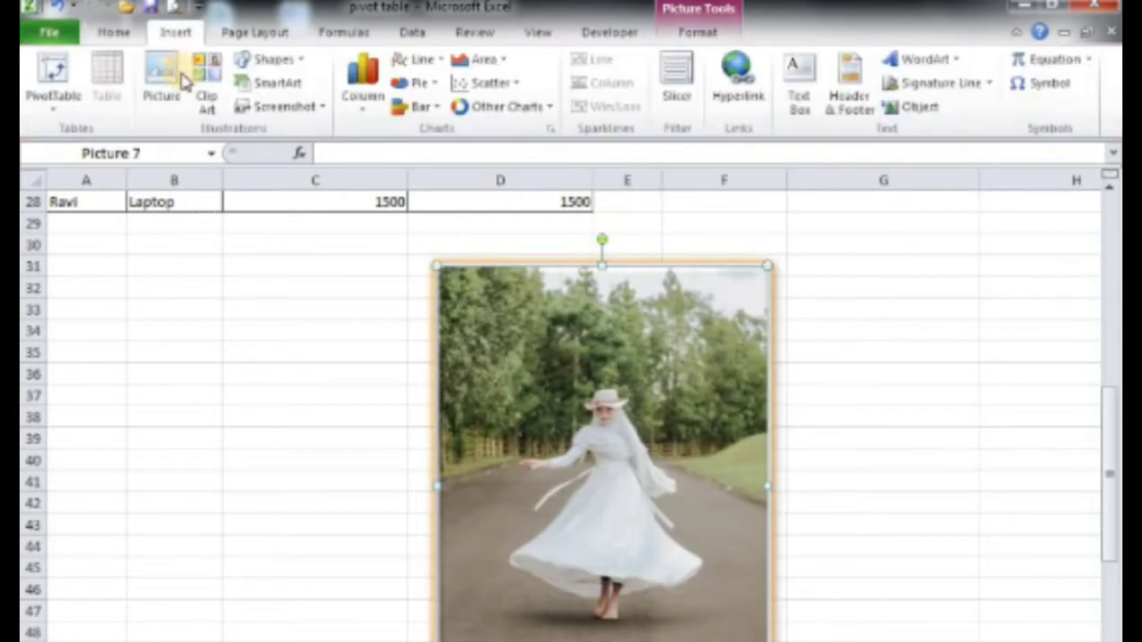
{"action": "left_click", "coordinate": [201, 85]}
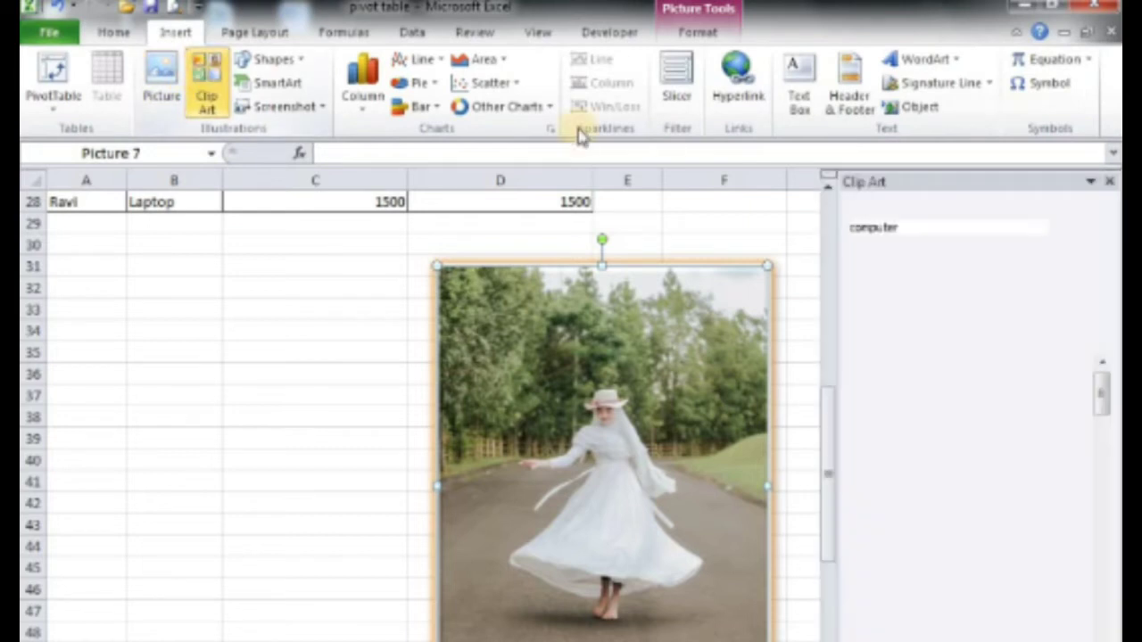
{"action": "left_click", "coordinate": [1110, 180]}
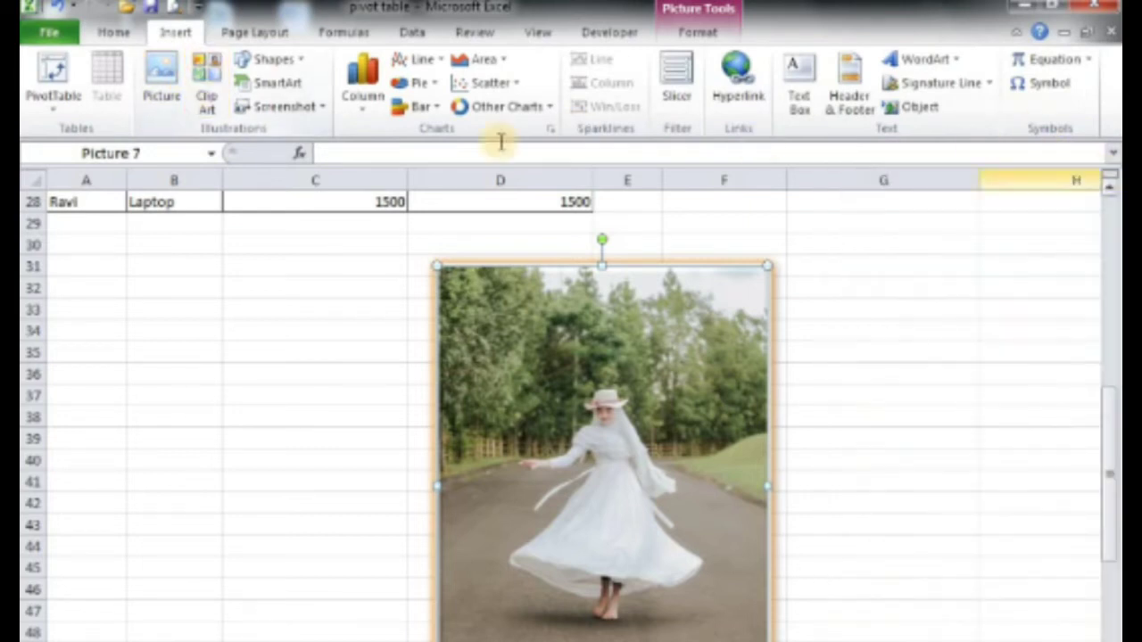
Draw an oval beside the photo's top-right and stretch it down to row 40.
{"action": "left_click", "coordinate": [295, 60]}
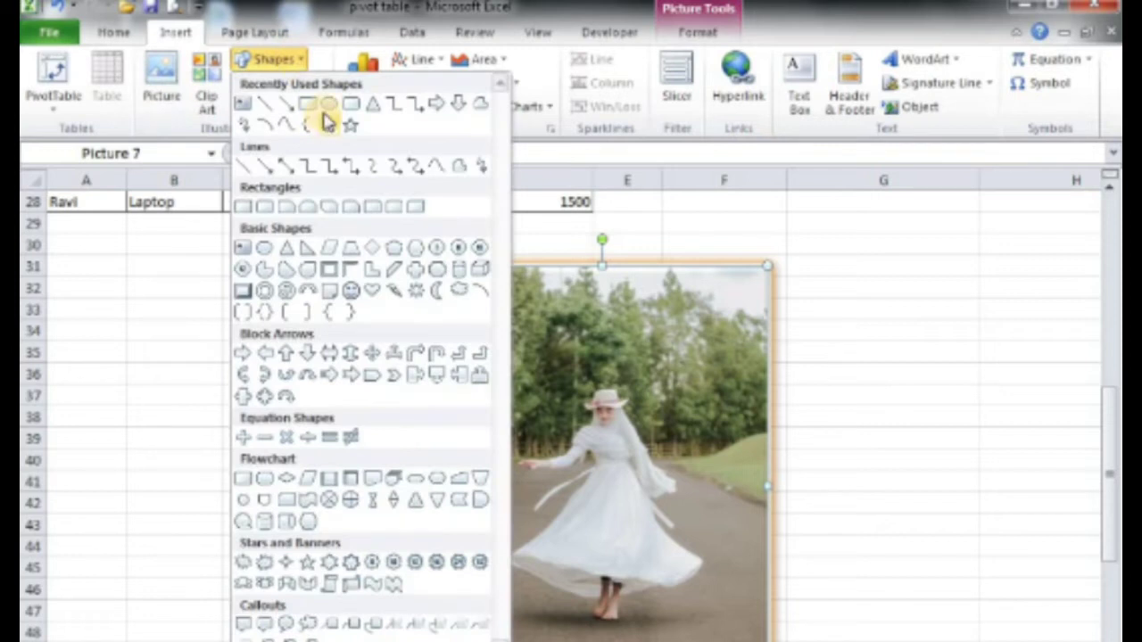
{"action": "left_click_drag", "start_coordinate": [733, 274], "coordinate": [958, 375]}
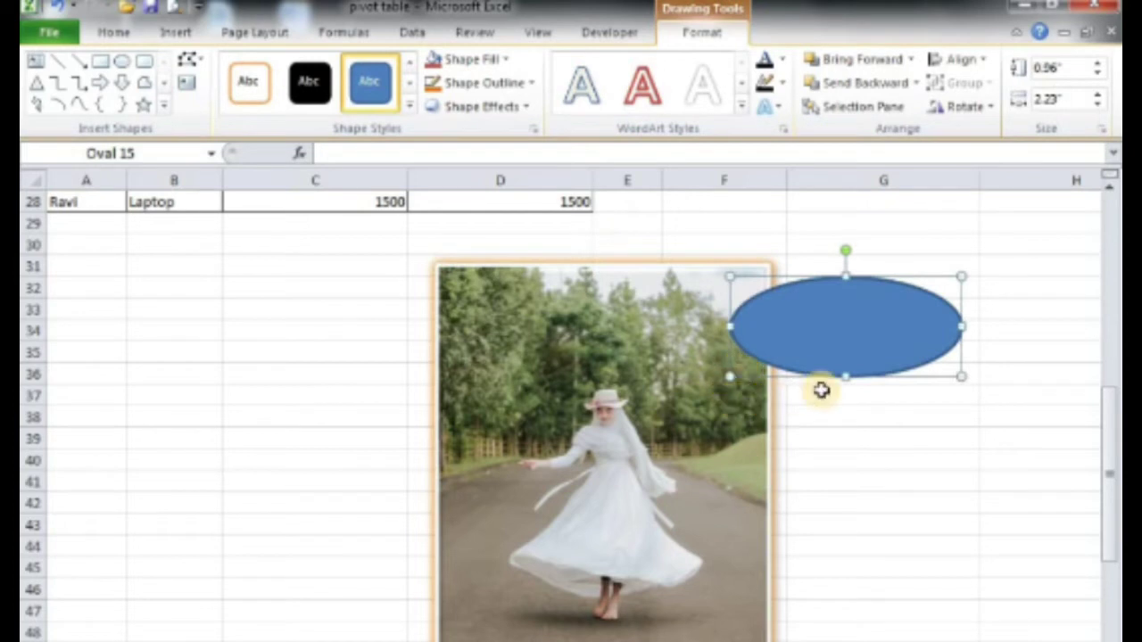
{"action": "left_click_drag", "start_coordinate": [844, 375], "coordinate": [844, 464]}
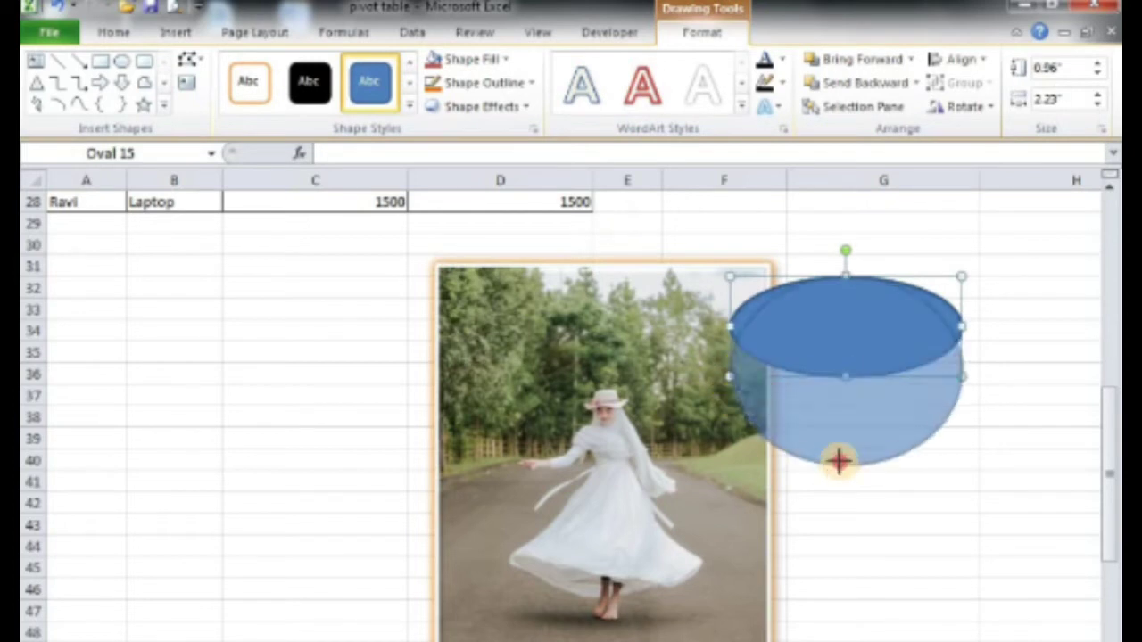
Send the oval behind the photo, to the very back, then bring it to the front.
{"action": "left_click", "coordinate": [852, 83]}
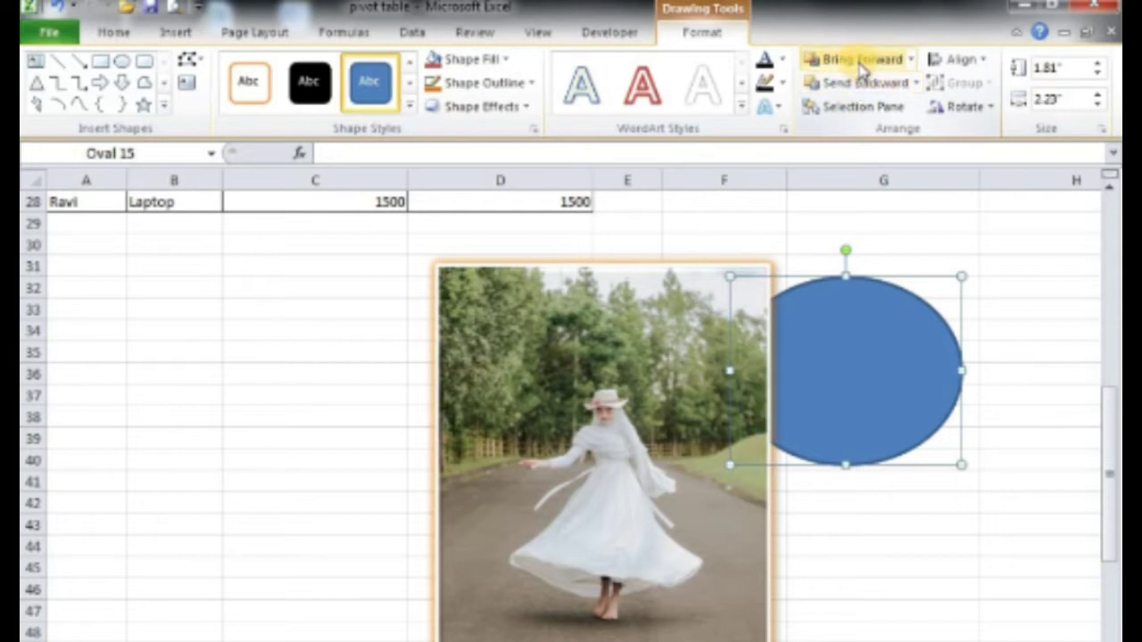
{"action": "left_click", "coordinate": [862, 60]}
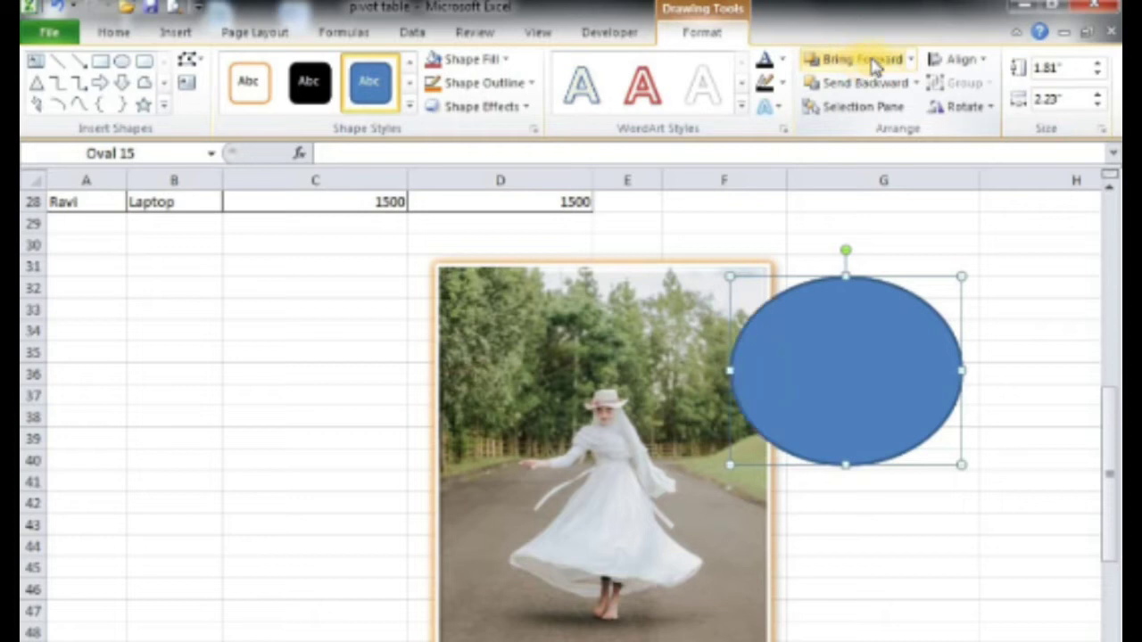
{"action": "left_click", "coordinate": [920, 84]}
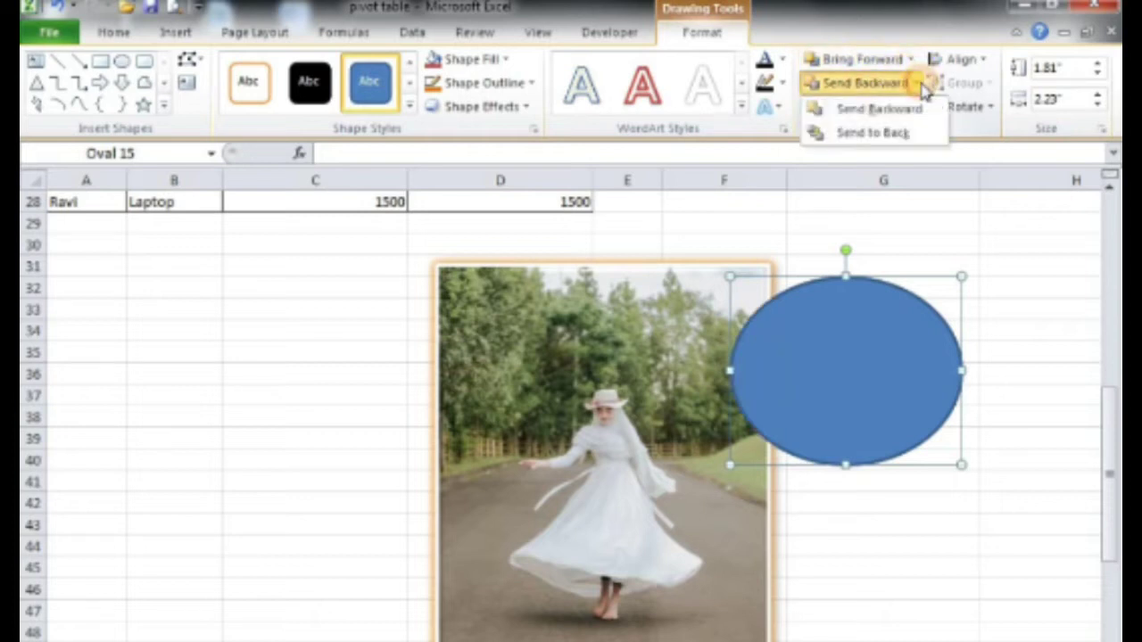
{"action": "left_click", "coordinate": [910, 136]}
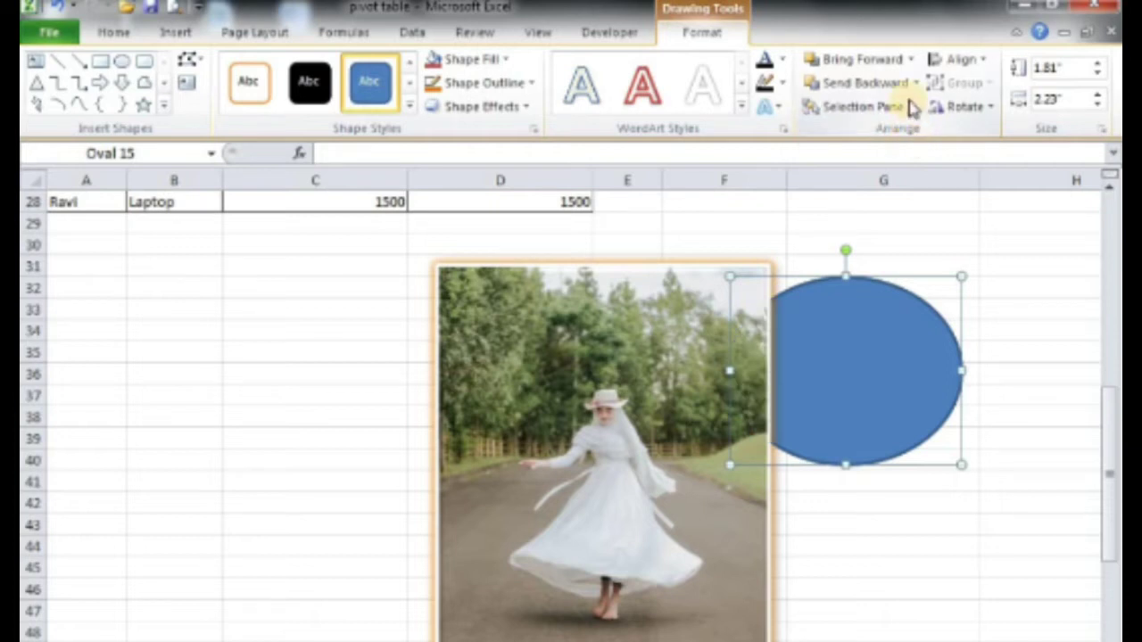
{"action": "left_click", "coordinate": [910, 60]}
{"action": "left_click", "coordinate": [896, 109]}
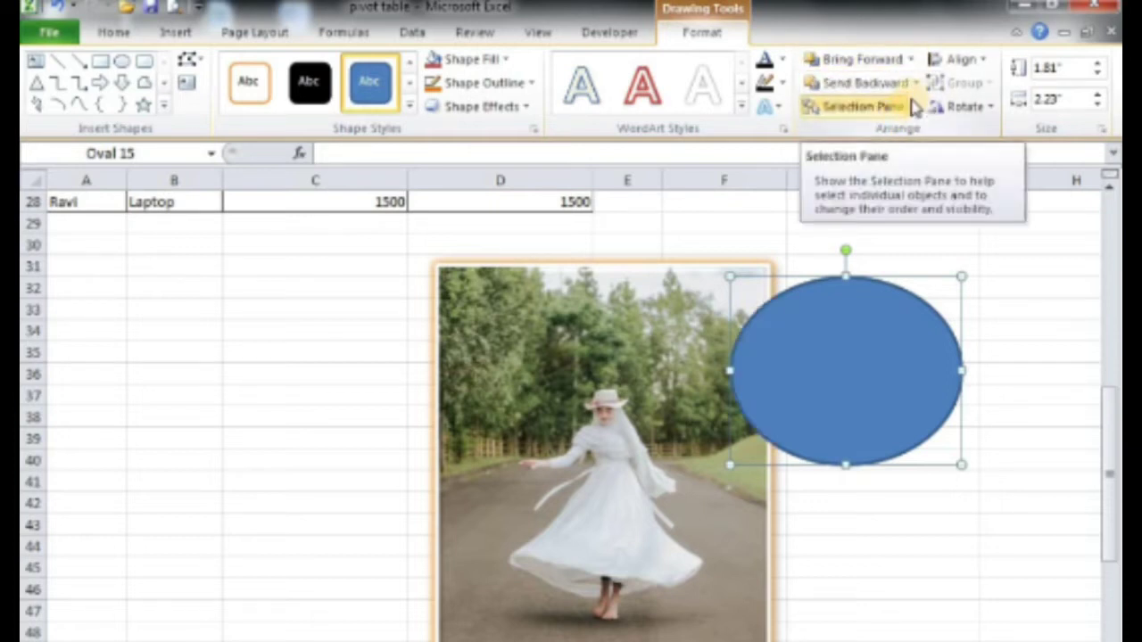
Send the oval back one layer, bring it forward again, and open the Selection Pane.
{"action": "left_click", "coordinate": [916, 82]}
{"action": "left_click", "coordinate": [914, 109]}
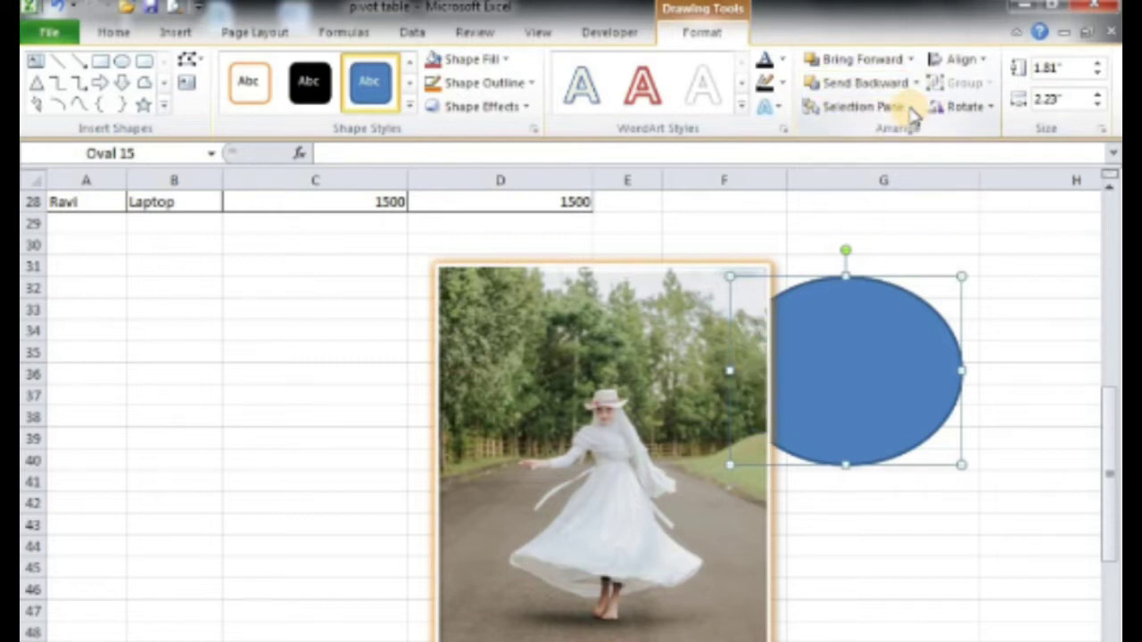
{"action": "left_click", "coordinate": [911, 59]}
{"action": "left_click", "coordinate": [910, 83]}
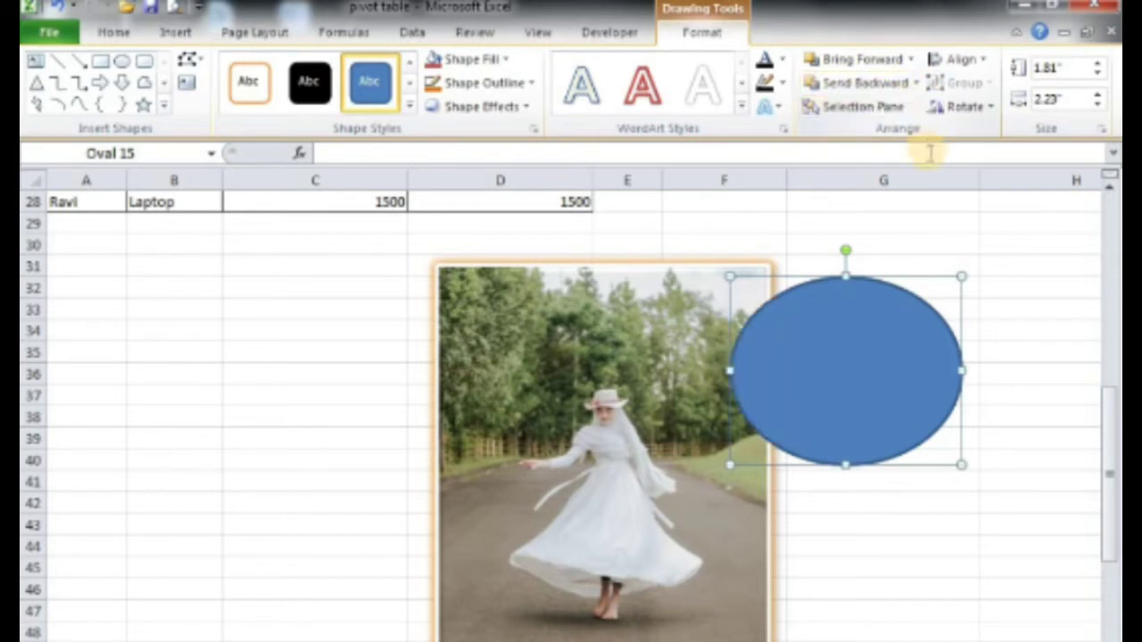
{"action": "left_click", "coordinate": [888, 107]}
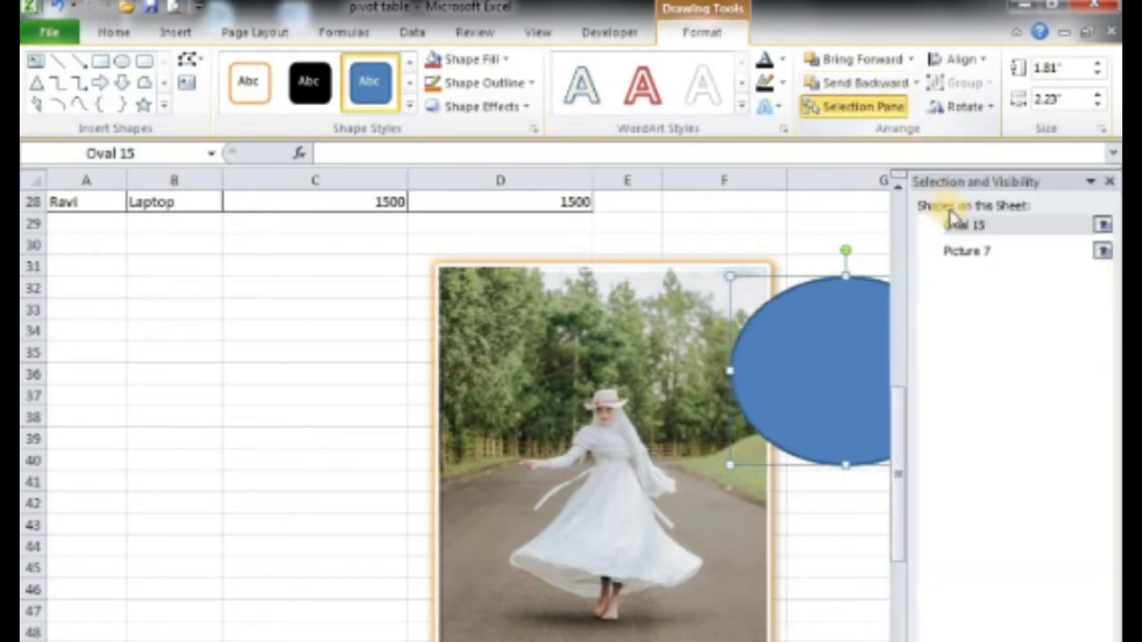
Hide and reshow Oval 15 and Picture 7, close the pane, and select the photo.
{"action": "left_click", "coordinate": [1104, 225]}
{"action": "left_click", "coordinate": [1104, 251]}
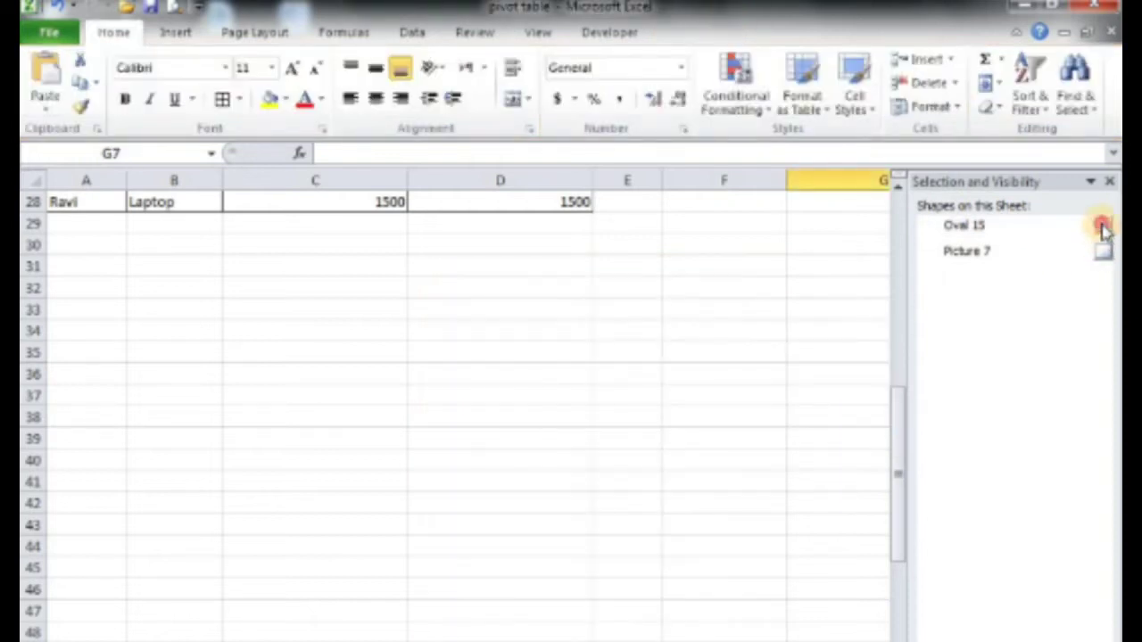
{"action": "left_click", "coordinate": [1103, 227]}
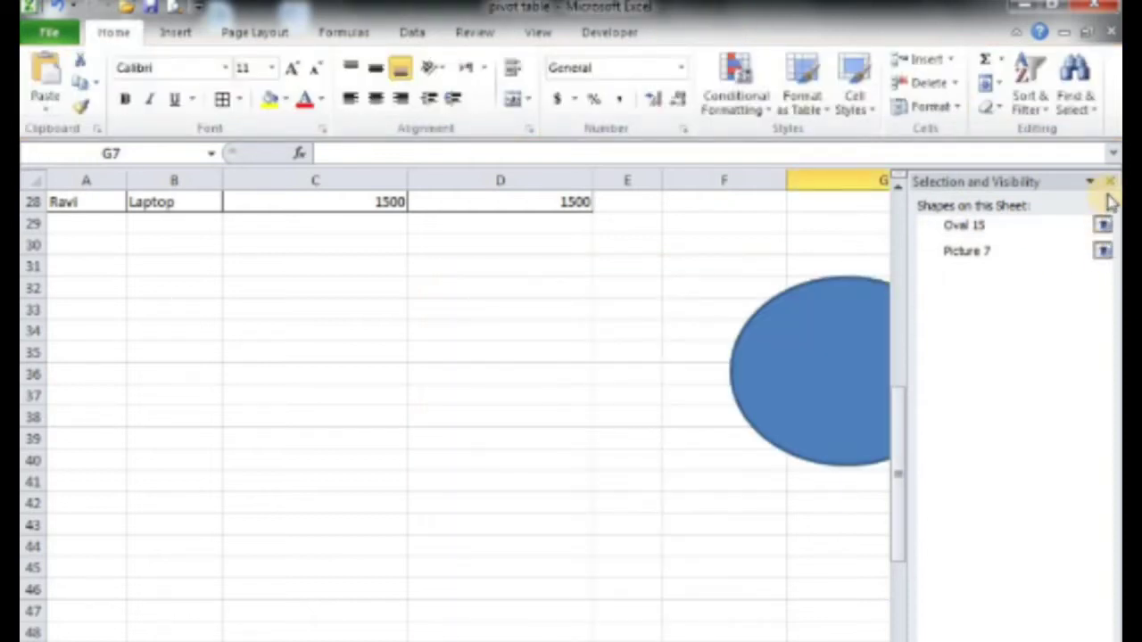
{"action": "left_click", "coordinate": [1006, 616]}
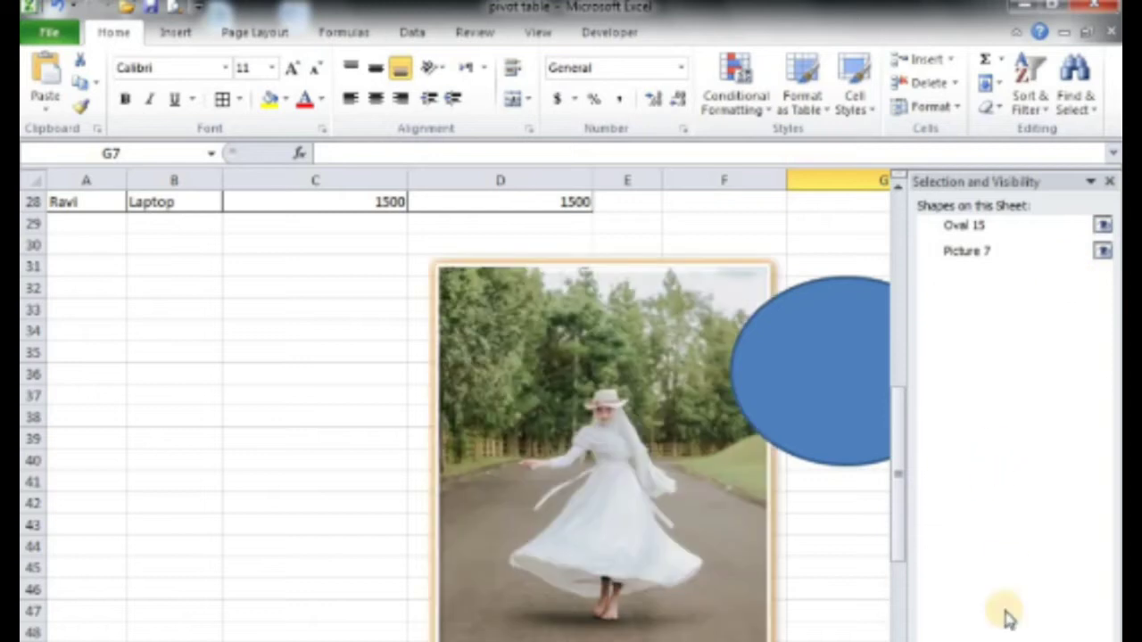
{"action": "left_click", "coordinate": [1110, 181]}
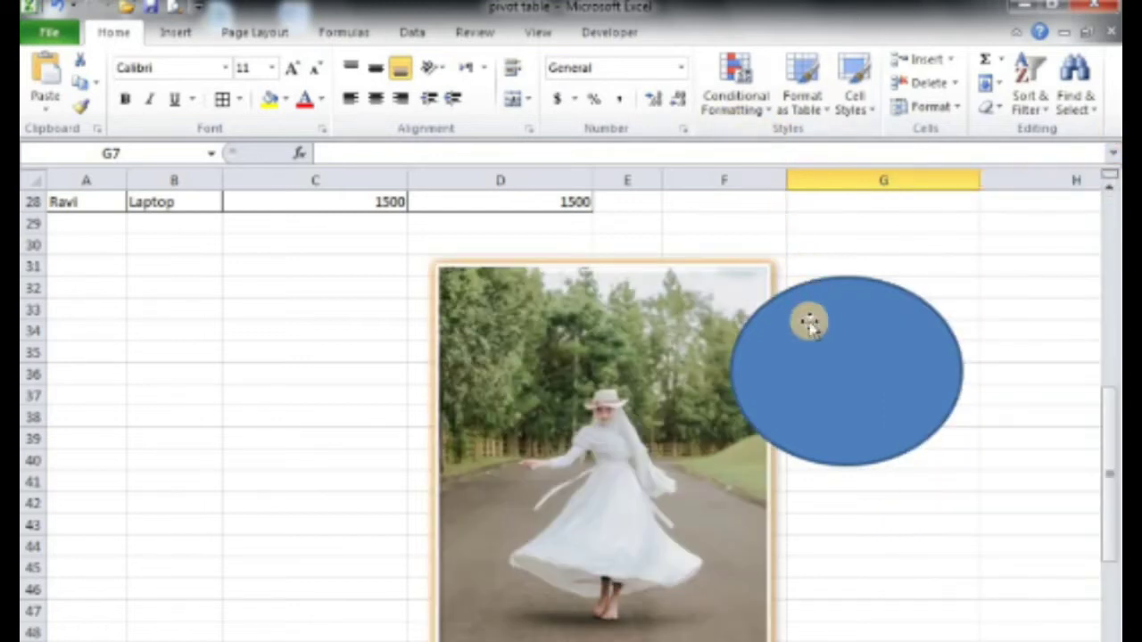
{"action": "left_click", "coordinate": [688, 318]}
{"action": "left_click", "coordinate": [691, 33]}
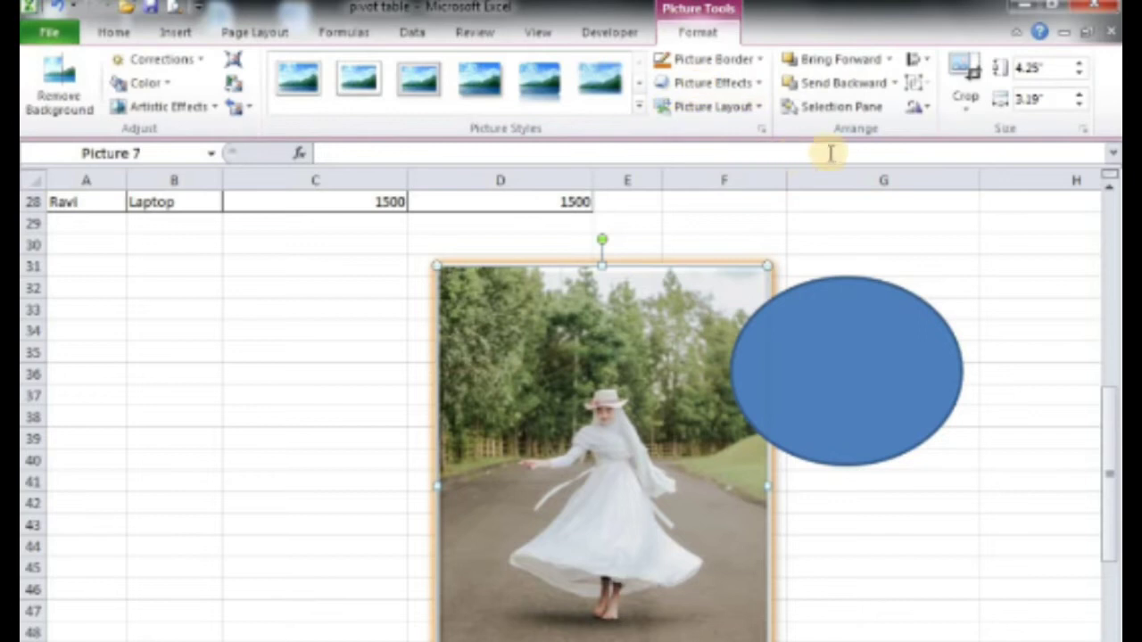
Select Oval 15 and open the Drawing Tools Align menu, closing it without choosing any option.
{"action": "left_click", "coordinate": [923, 61]}
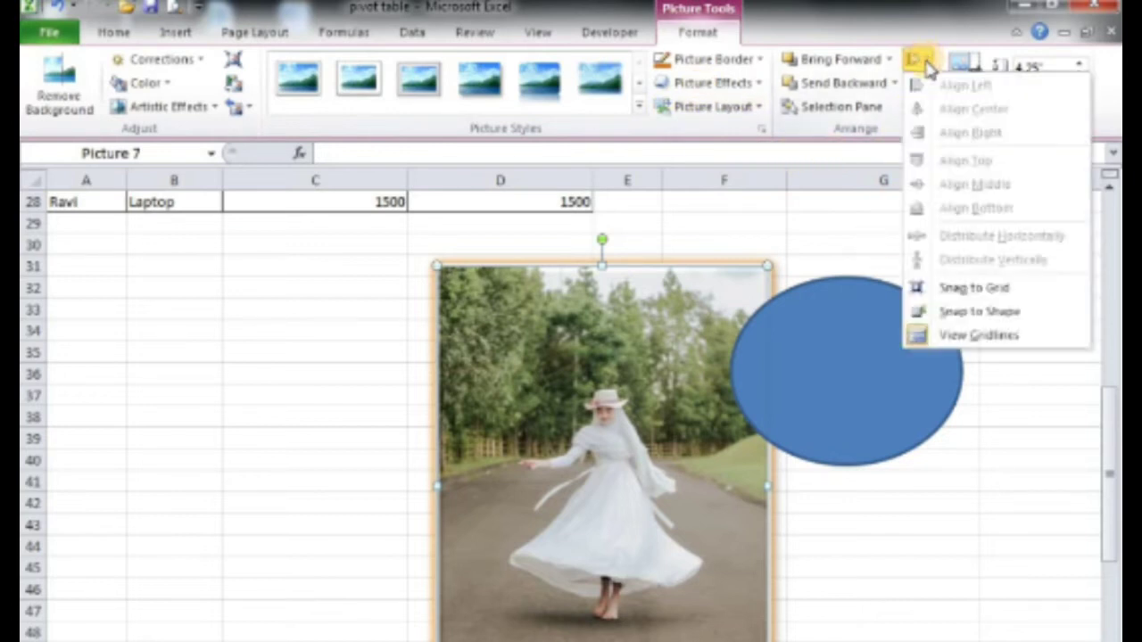
{"action": "left_click", "coordinate": [804, 359]}
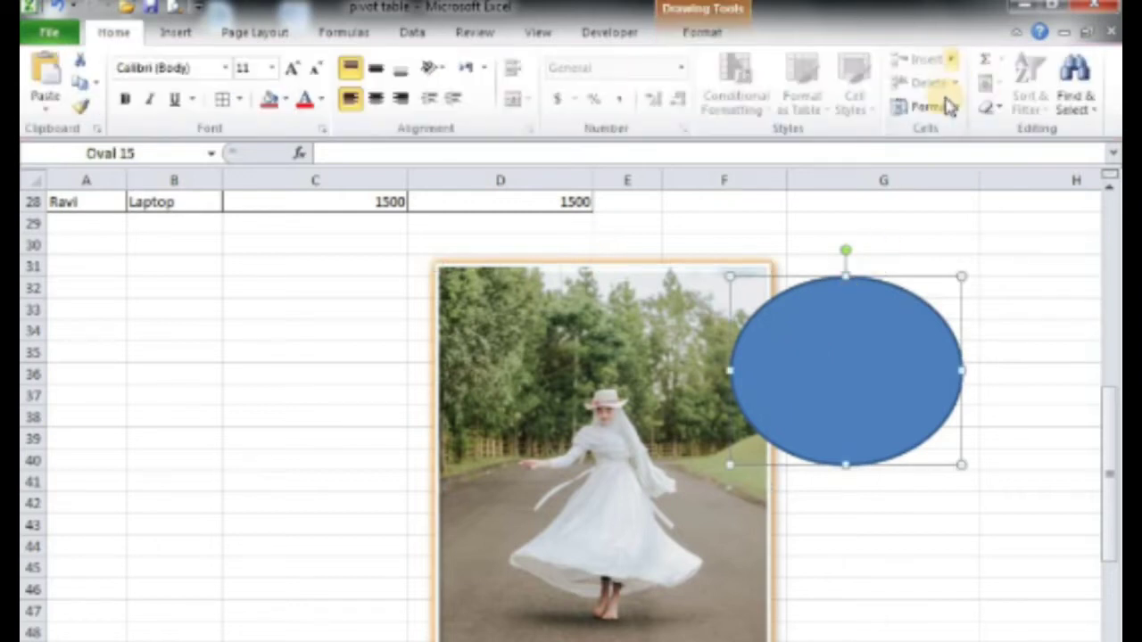
{"action": "left_click", "coordinate": [869, 402]}
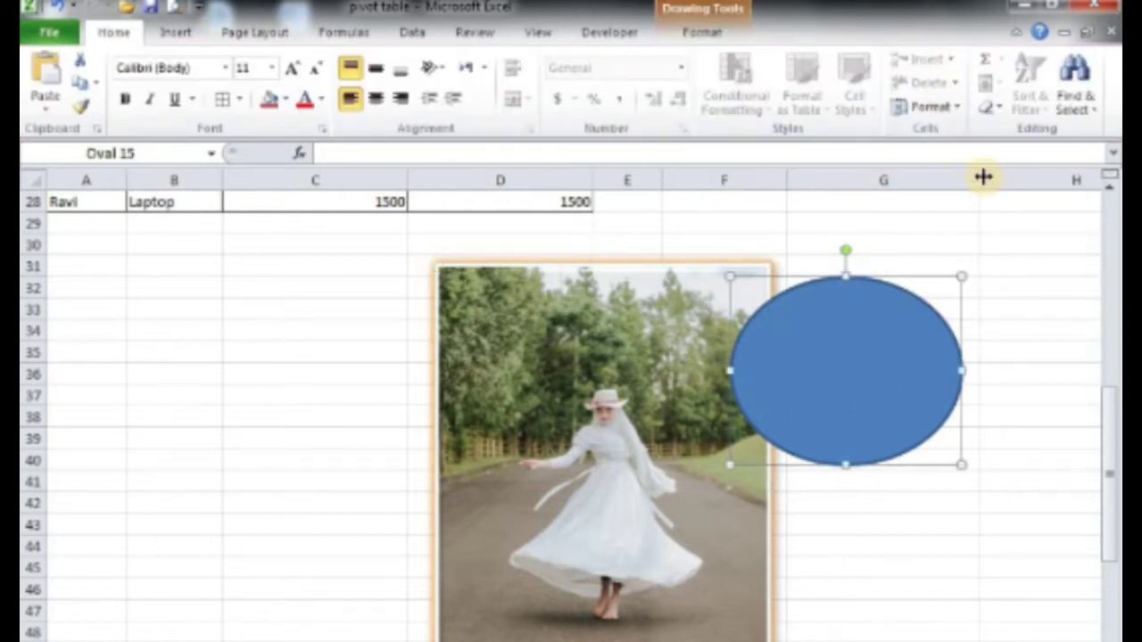
{"action": "left_click", "coordinate": [913, 353]}
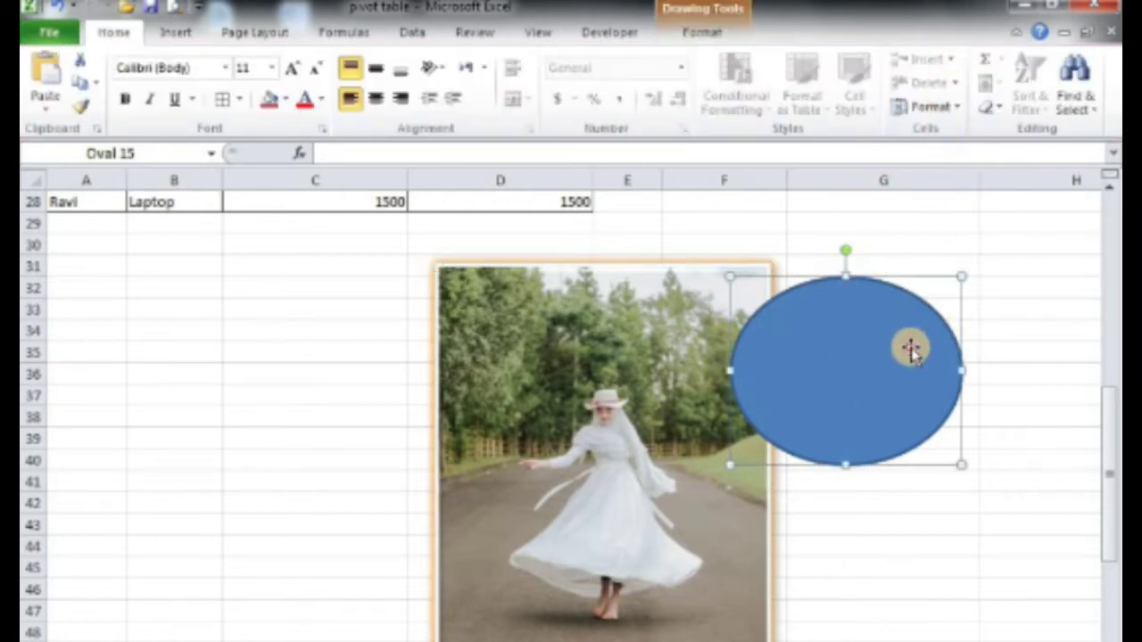
{"action": "double_click", "coordinate": [912, 350]}
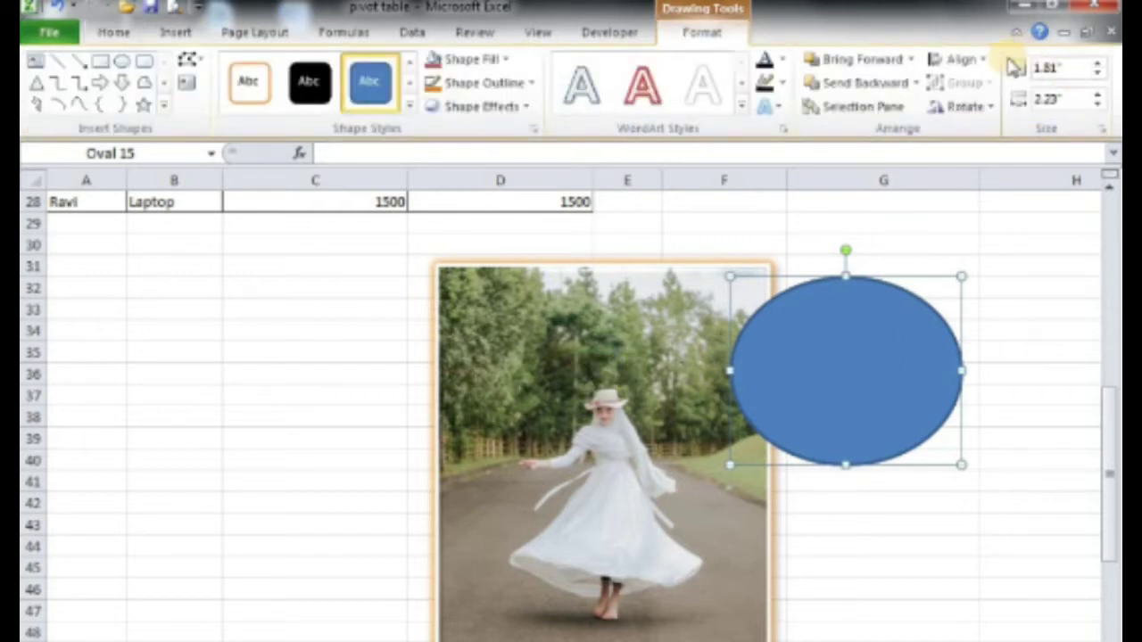
{"action": "left_click", "coordinate": [985, 61]}
{"action": "left_click", "coordinate": [825, 303]}
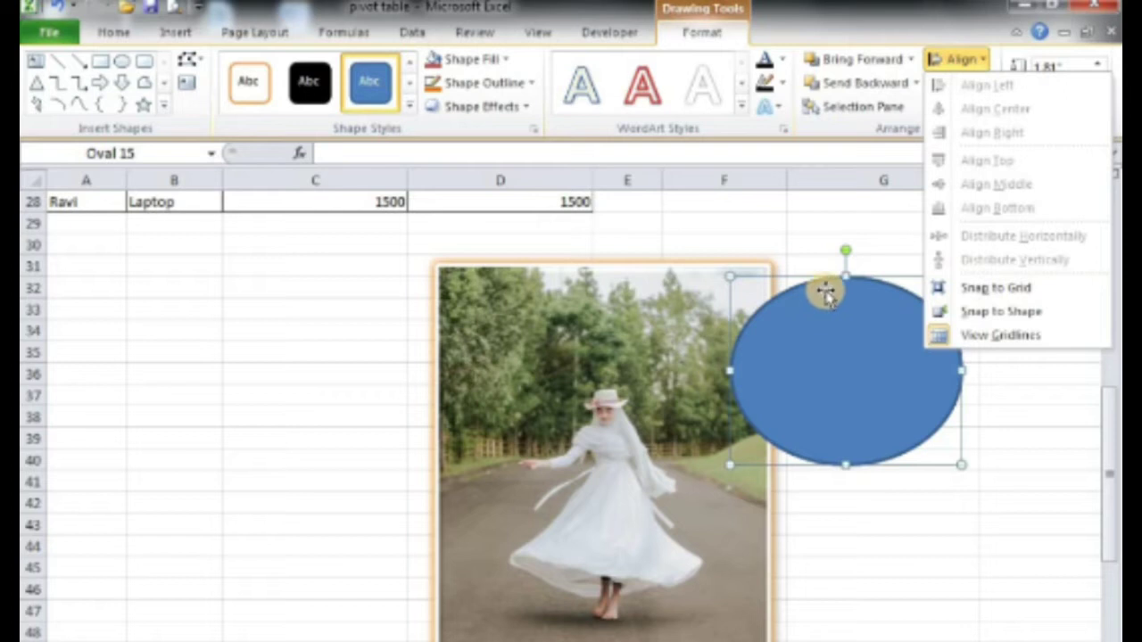
{"action": "left_click", "coordinate": [678, 319]}
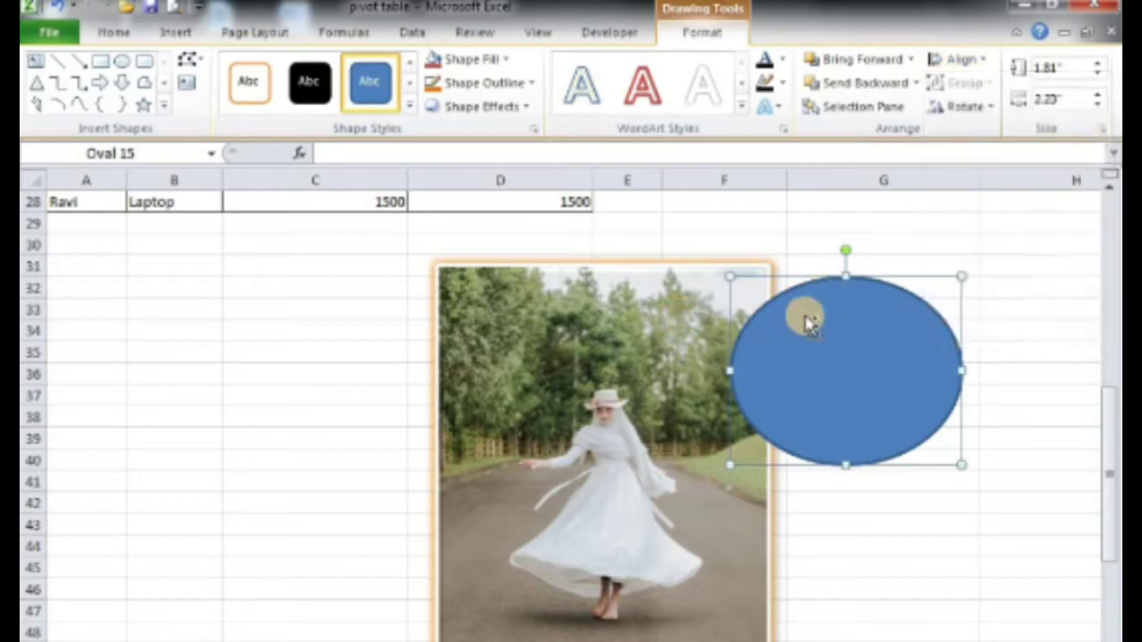
{"action": "left_click", "coordinate": [983, 60]}
{"action": "left_click", "coordinate": [612, 396]}
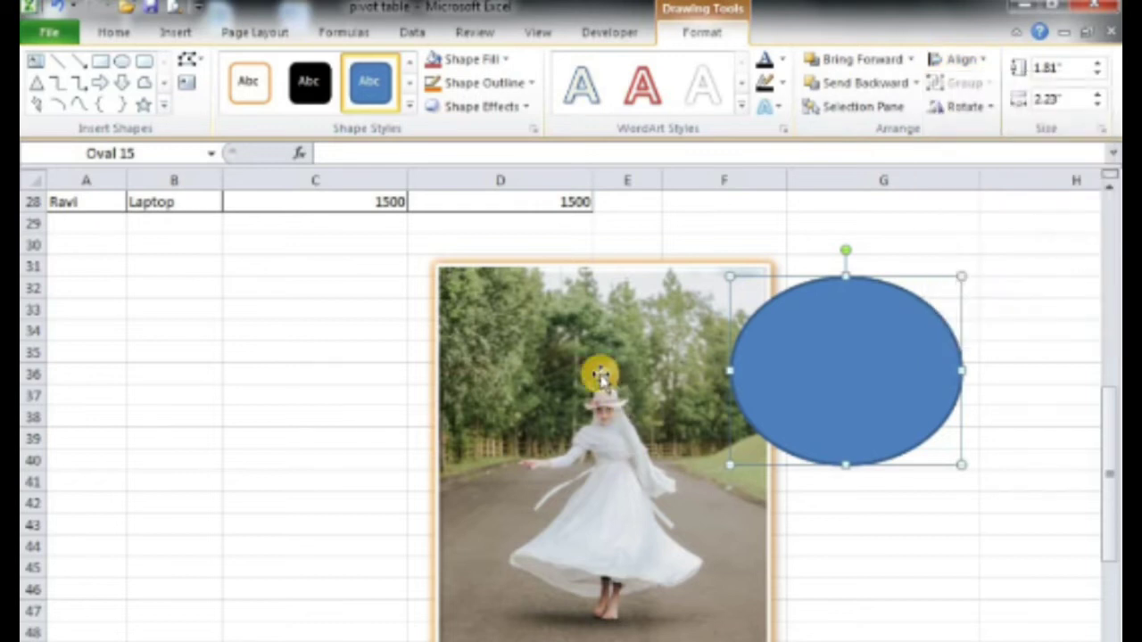
Draw a roughly 1-inch blue rounded rectangle below the oval near F42, then select it.
{"action": "left_click", "coordinate": [169, 32]}
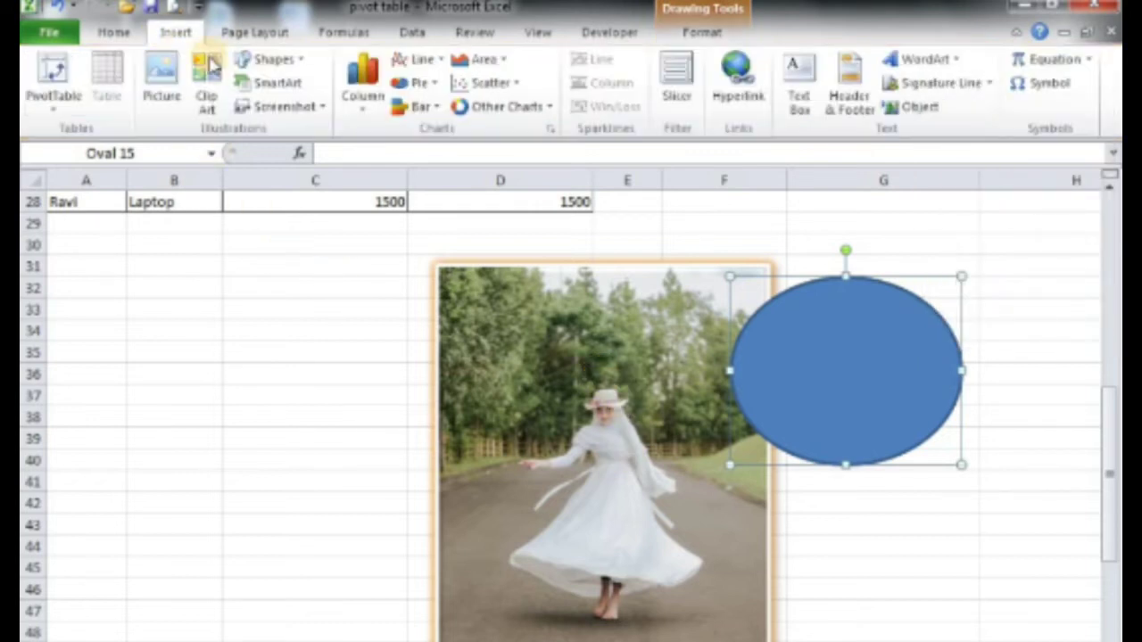
{"action": "left_click", "coordinate": [298, 64]}
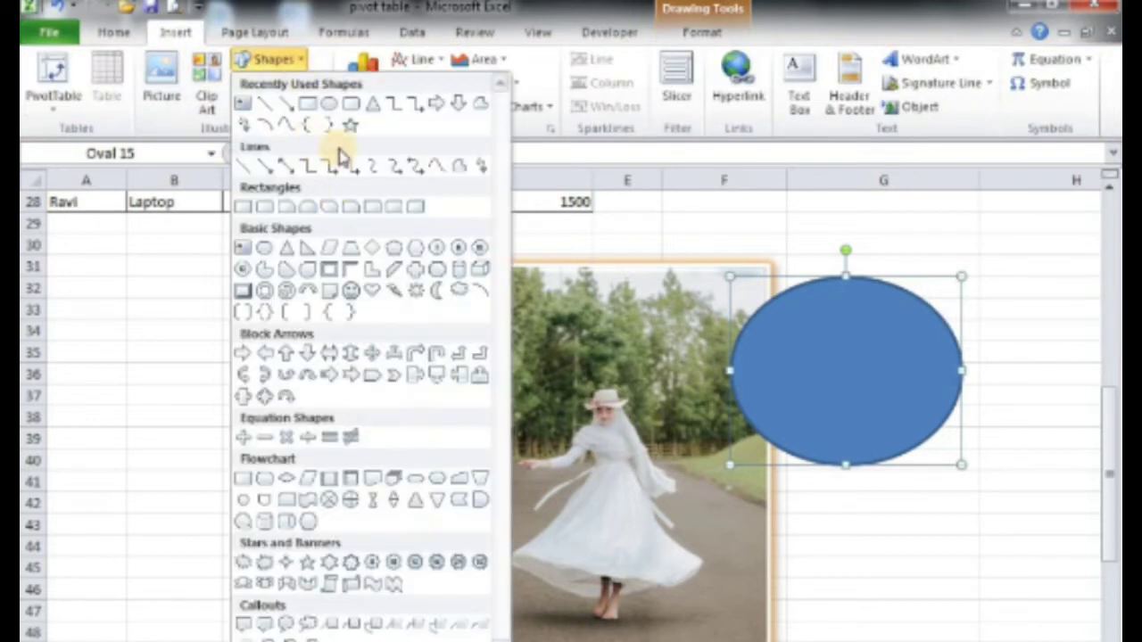
{"action": "left_click", "coordinate": [354, 125]}
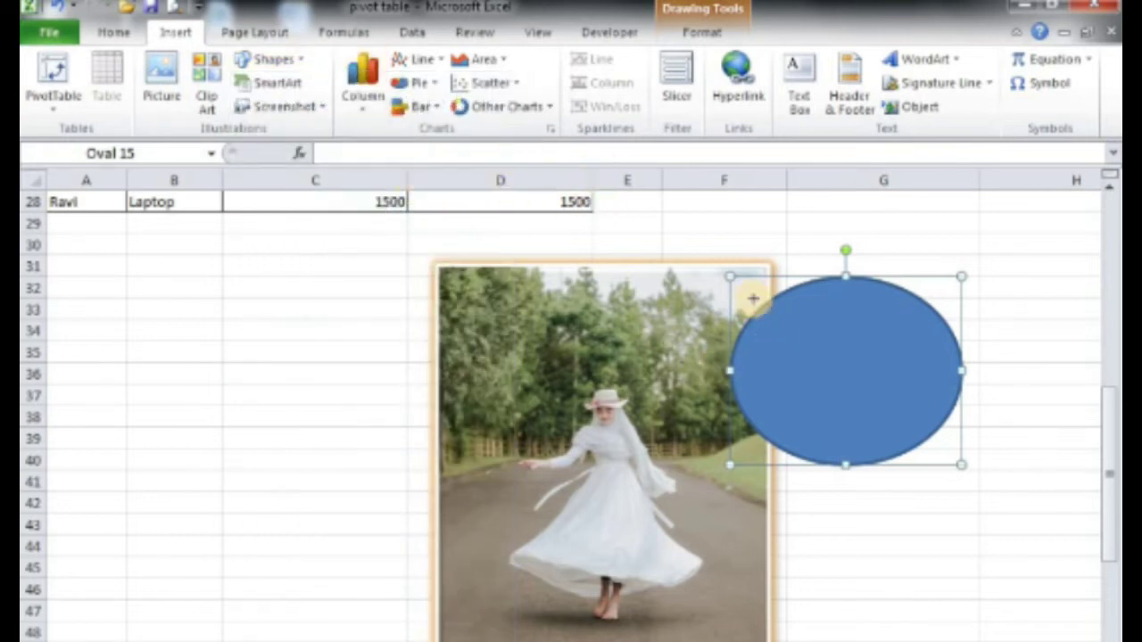
{"action": "left_click", "coordinate": [798, 553]}
{"action": "left_click_drag", "start_coordinate": [783, 504], "coordinate": [903, 596]}
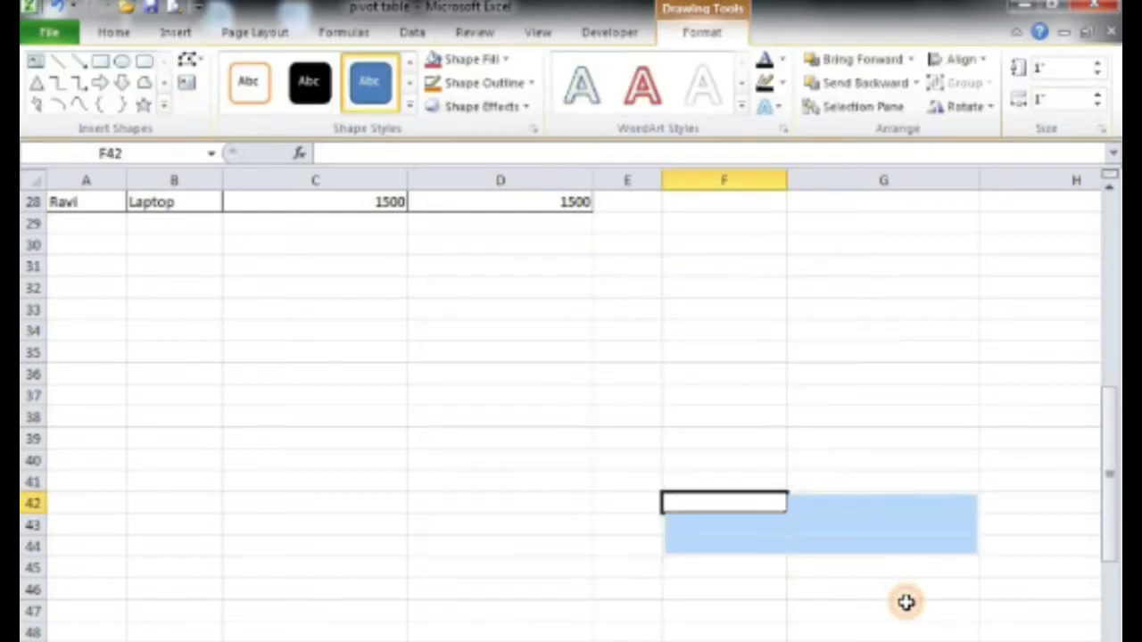
{"action": "left_click", "coordinate": [1003, 505]}
{"action": "left_click", "coordinate": [844, 578]}
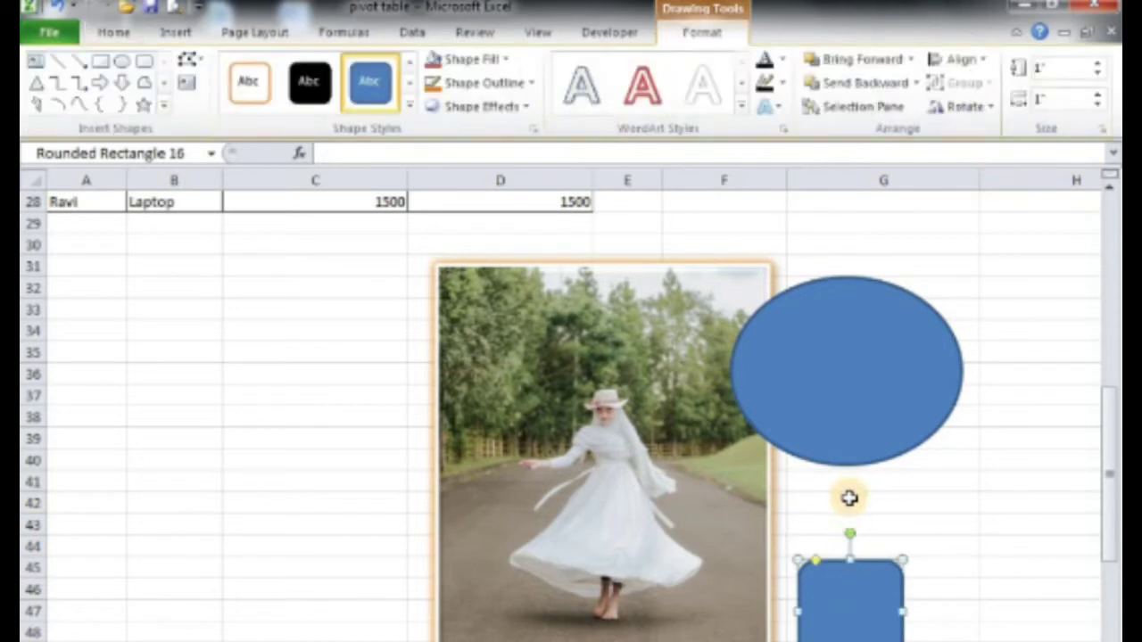
Select the rectangle and oval, apply Align Center, Left, Top and Bottom, and enable Snap to Grid.
{"action": "left_click_drag", "start_coordinate": [859, 571], "coordinate": [859, 488]}
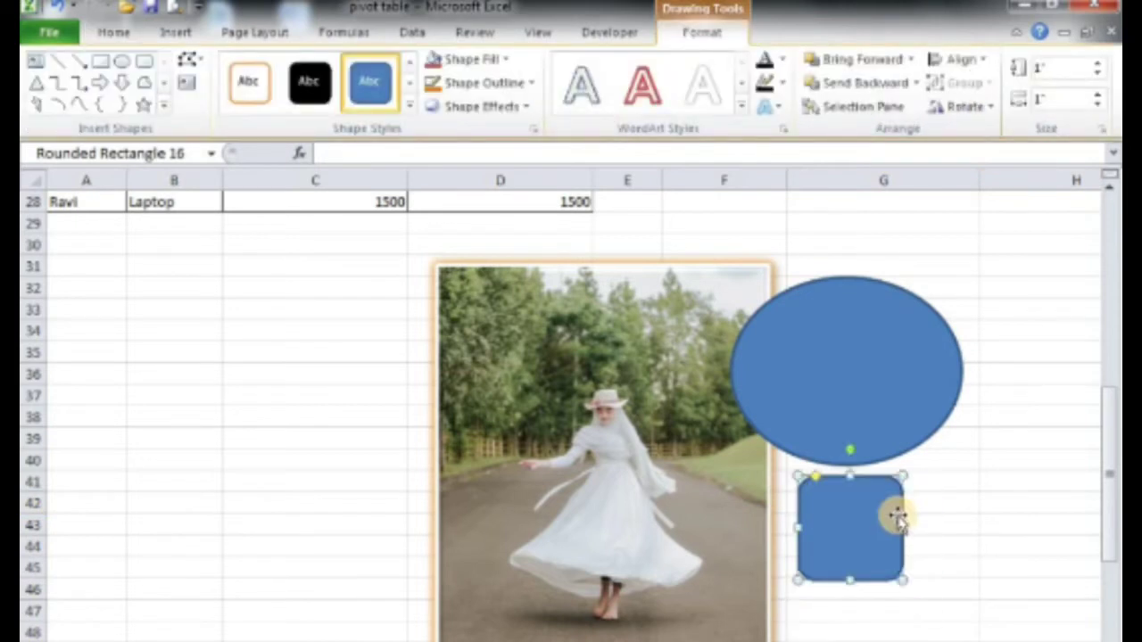
{"action": "left_click", "coordinate": [833, 348], "text": "shift"}
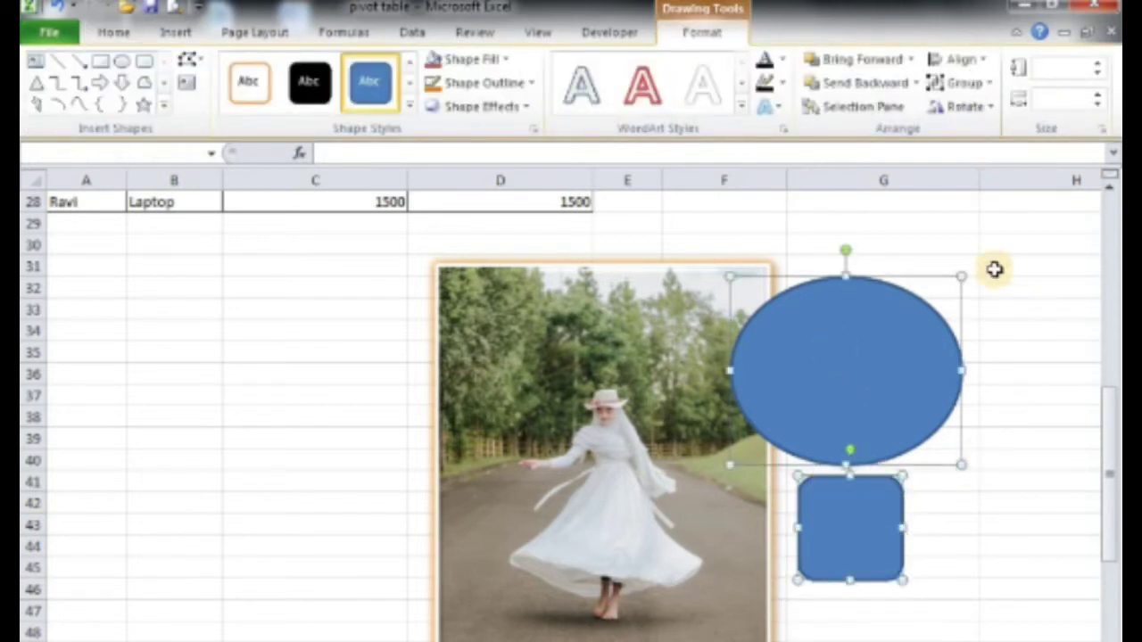
{"action": "left_click", "coordinate": [987, 59]}
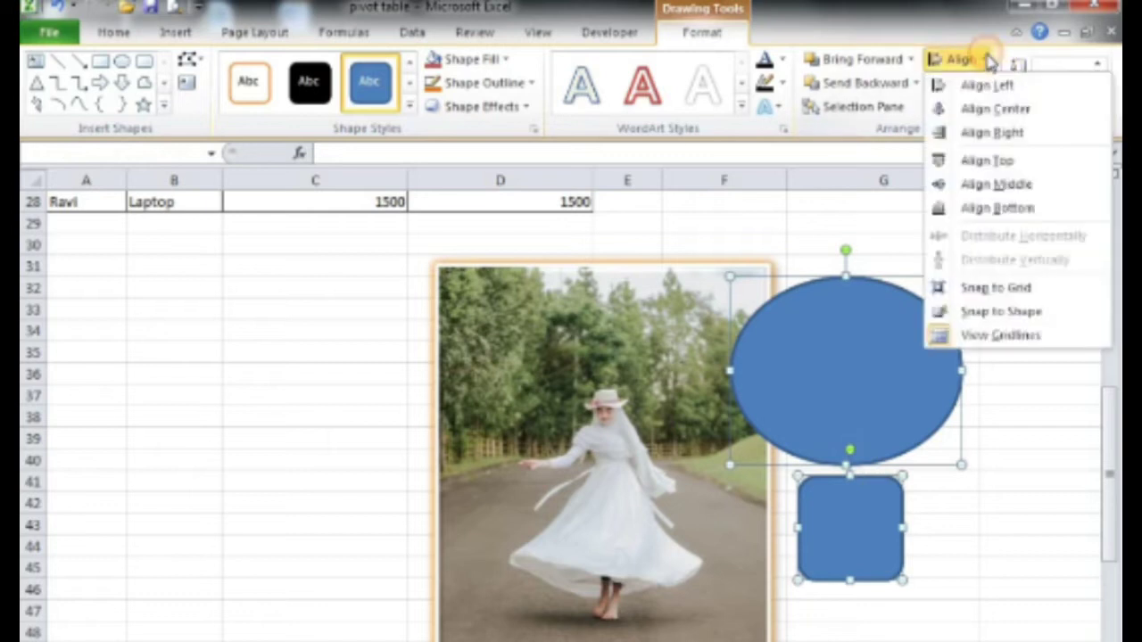
{"action": "left_click", "coordinate": [1006, 108]}
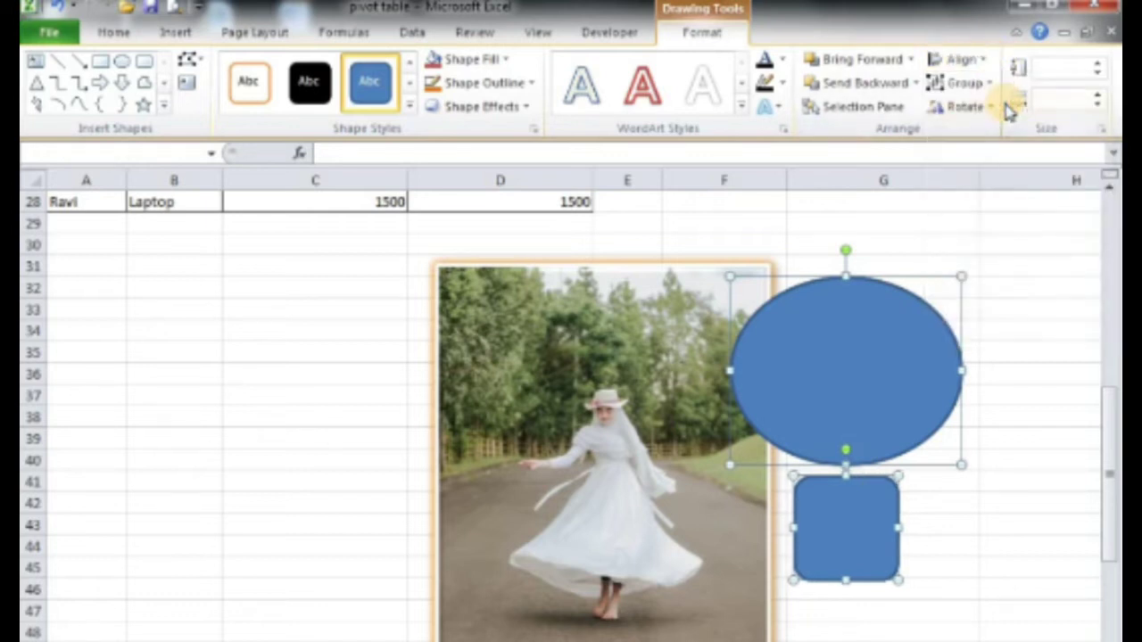
{"action": "left_click", "coordinate": [982, 59]}
{"action": "left_click", "coordinate": [990, 83]}
{"action": "left_click", "coordinate": [983, 59]}
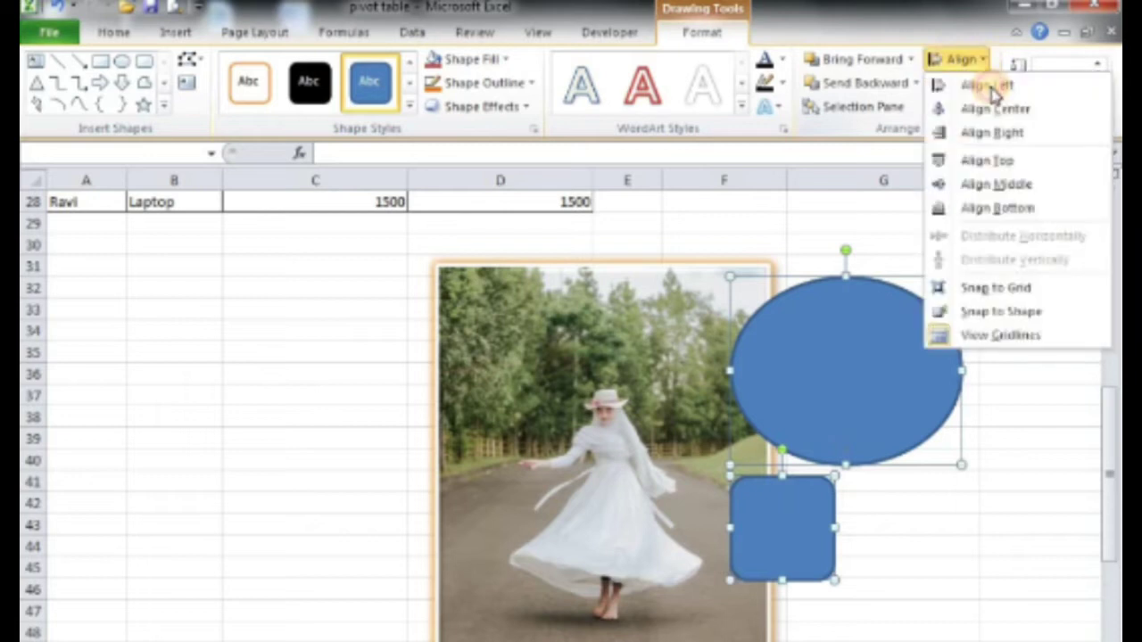
{"action": "left_click", "coordinate": [1007, 159]}
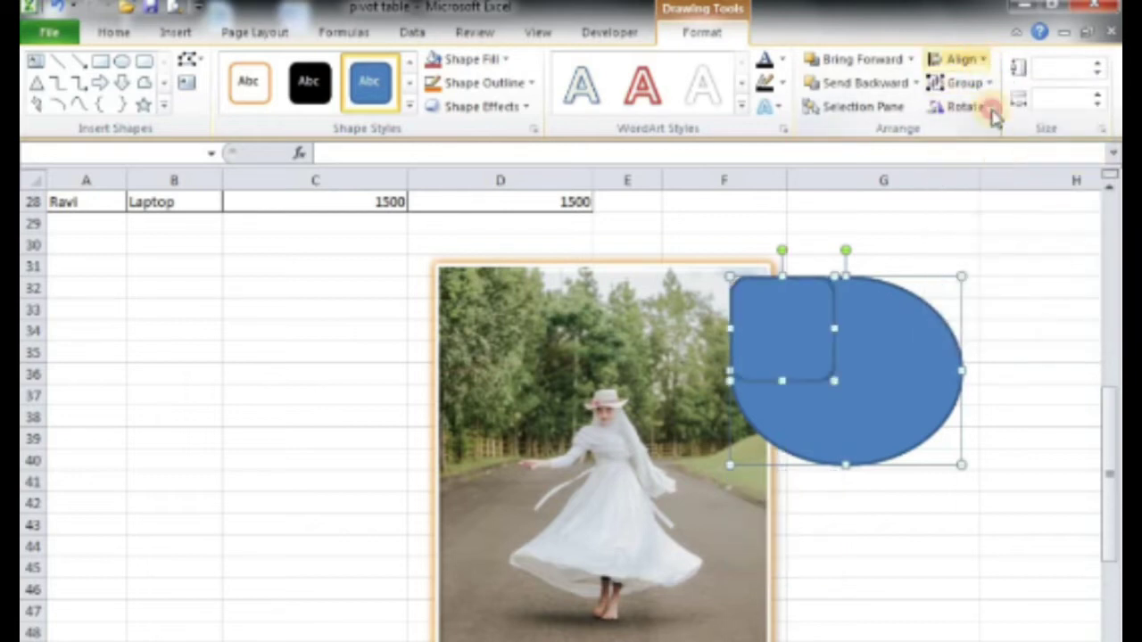
{"action": "left_click", "coordinate": [982, 59]}
{"action": "left_click", "coordinate": [1008, 208]}
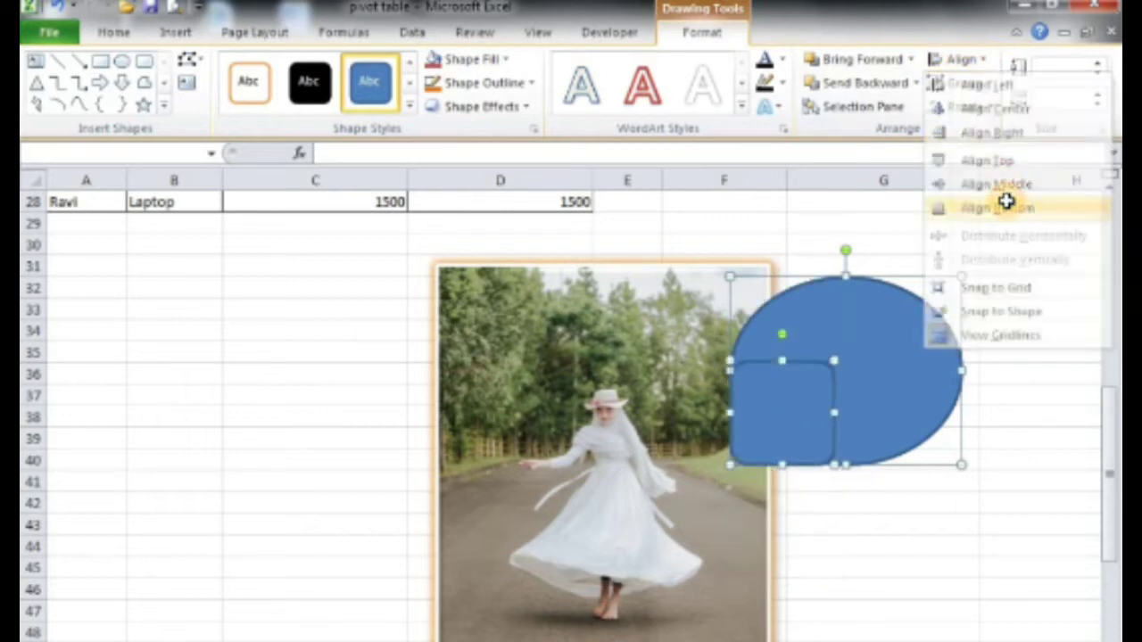
{"action": "left_click", "coordinate": [981, 59]}
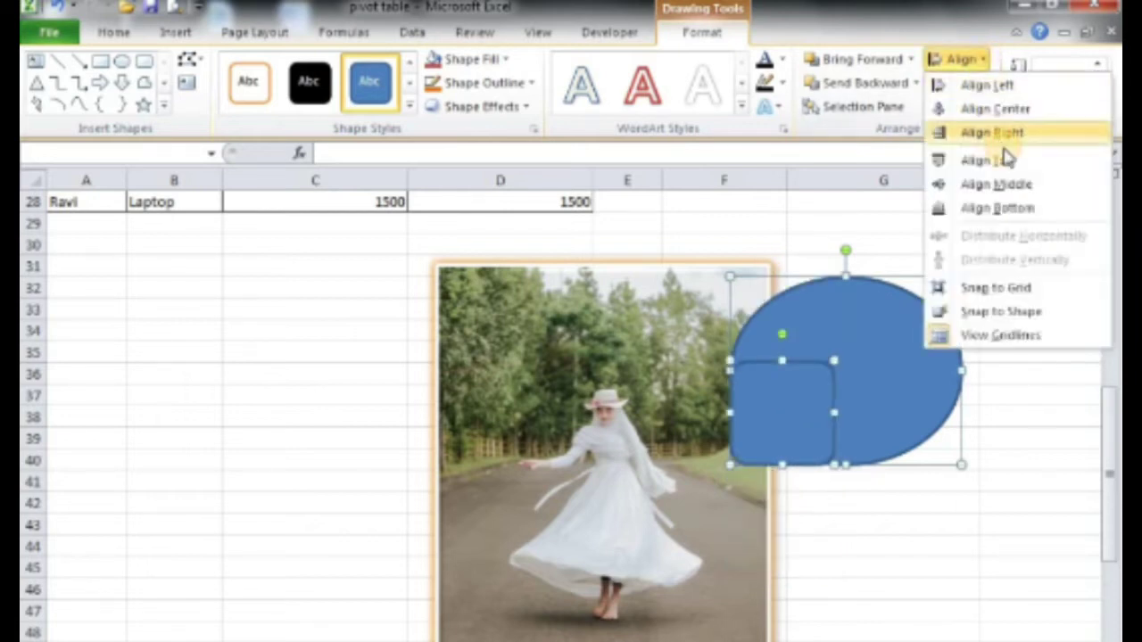
{"action": "left_click", "coordinate": [1013, 288]}
Move both shapes up toward row 29, then apply Align Left, Middle and Top.
{"action": "mouse_move", "coordinate": [829, 453]}
{"action": "left_mouse_down"}
{"action": "mouse_move", "coordinate": [886, 532]}
{"action": "mouse_move", "coordinate": [823, 325]}
{"action": "left_mouse_up"}
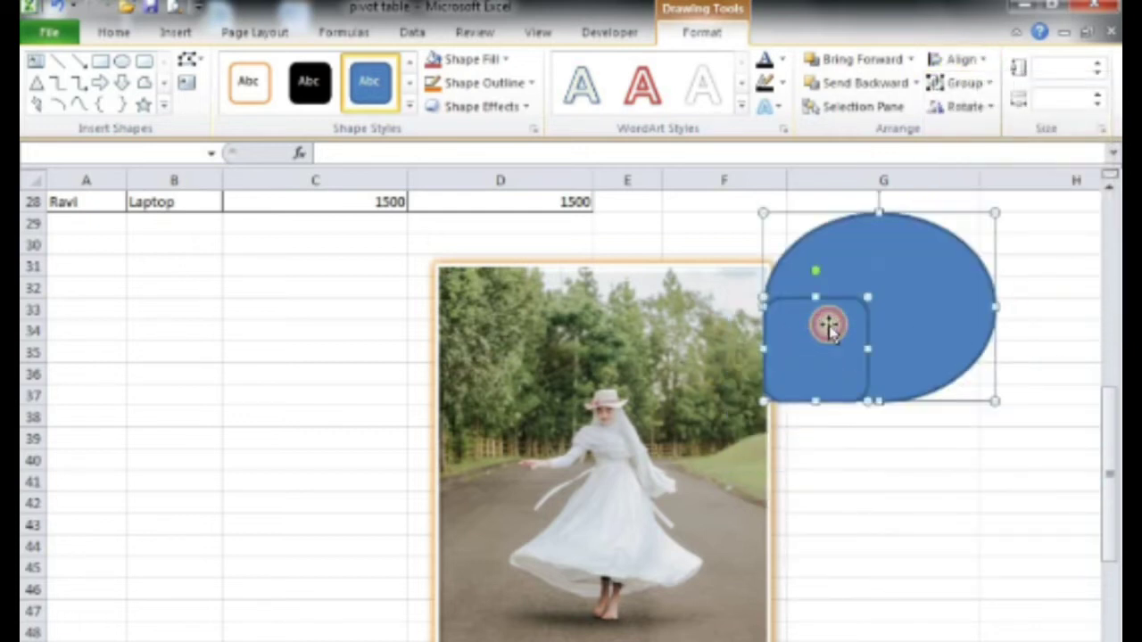
{"action": "left_click", "coordinate": [982, 59]}
{"action": "left_click", "coordinate": [970, 85]}
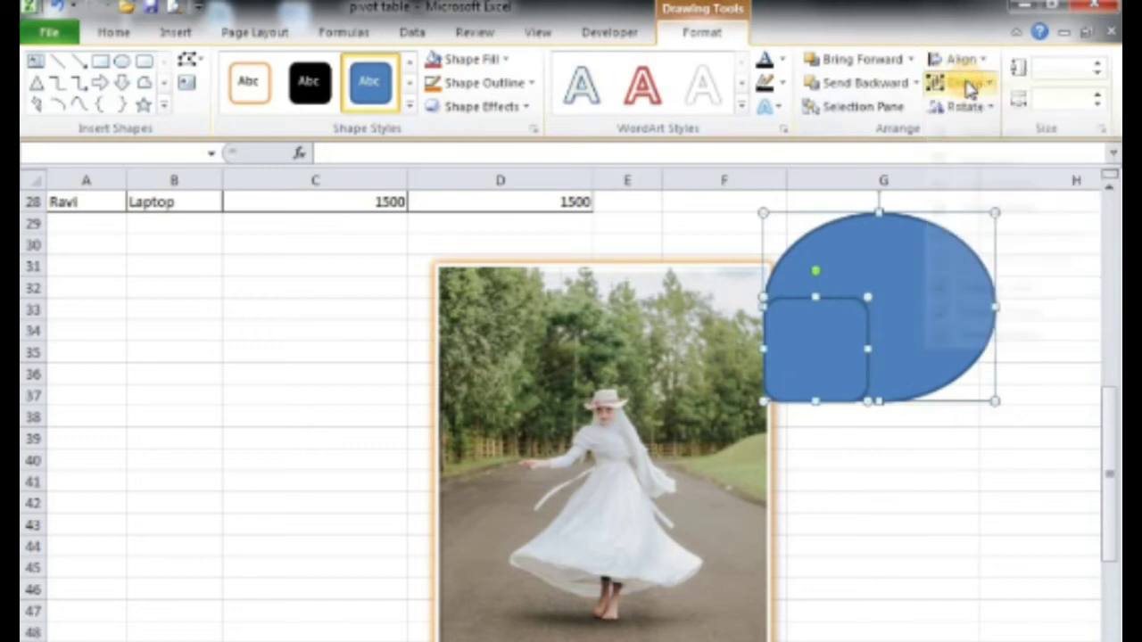
{"action": "left_click", "coordinate": [976, 59]}
{"action": "left_click", "coordinate": [986, 183]}
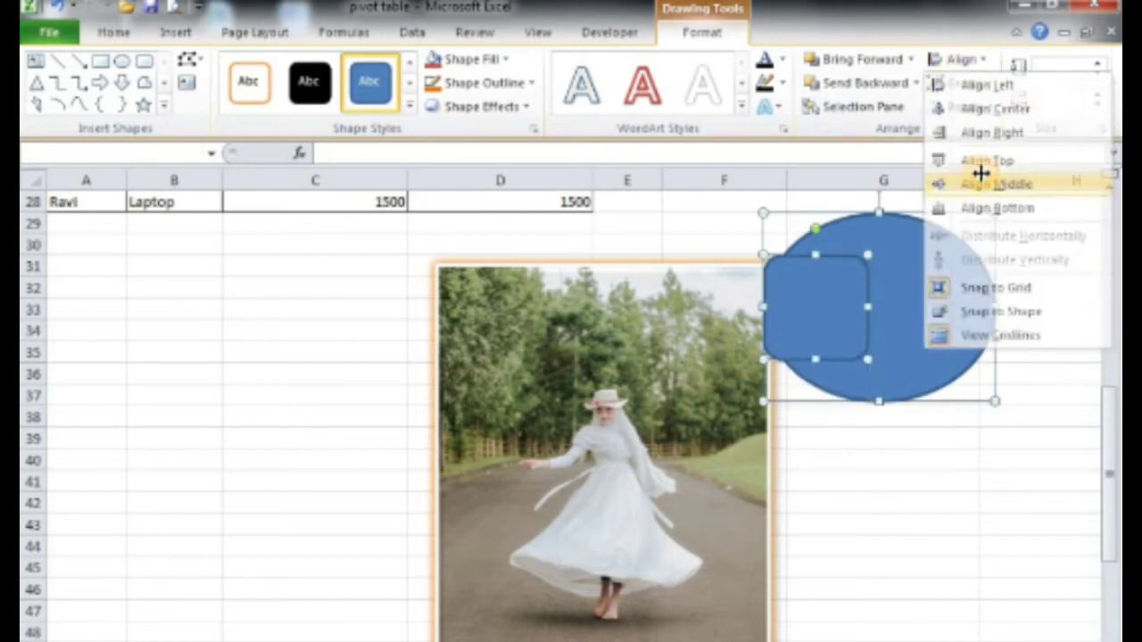
{"action": "left_click", "coordinate": [981, 58]}
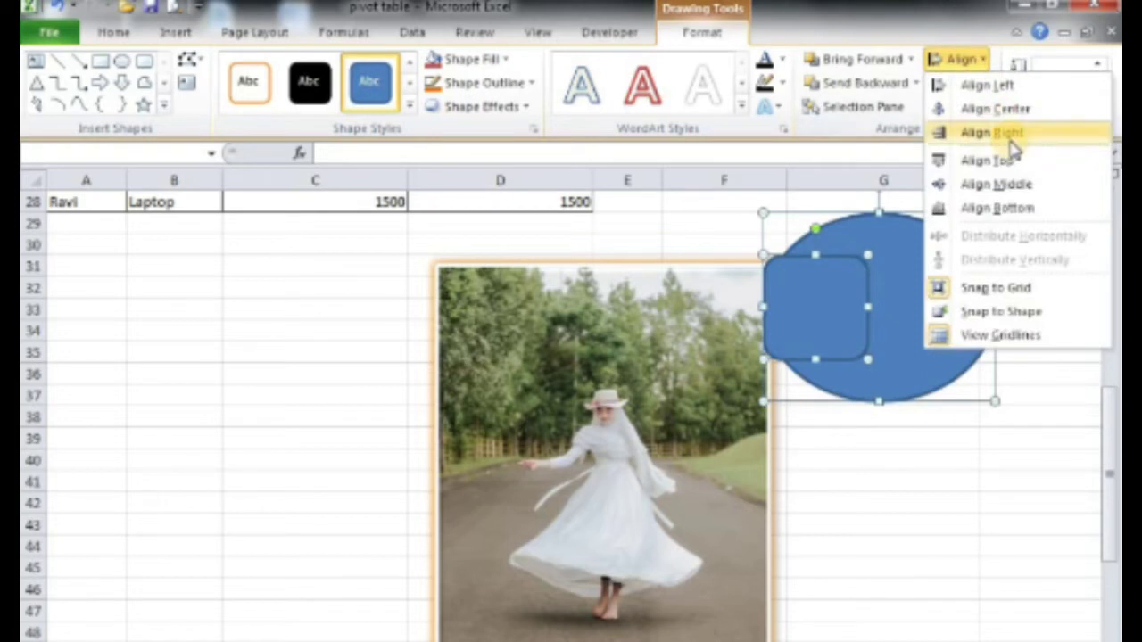
{"action": "left_click", "coordinate": [1011, 160]}
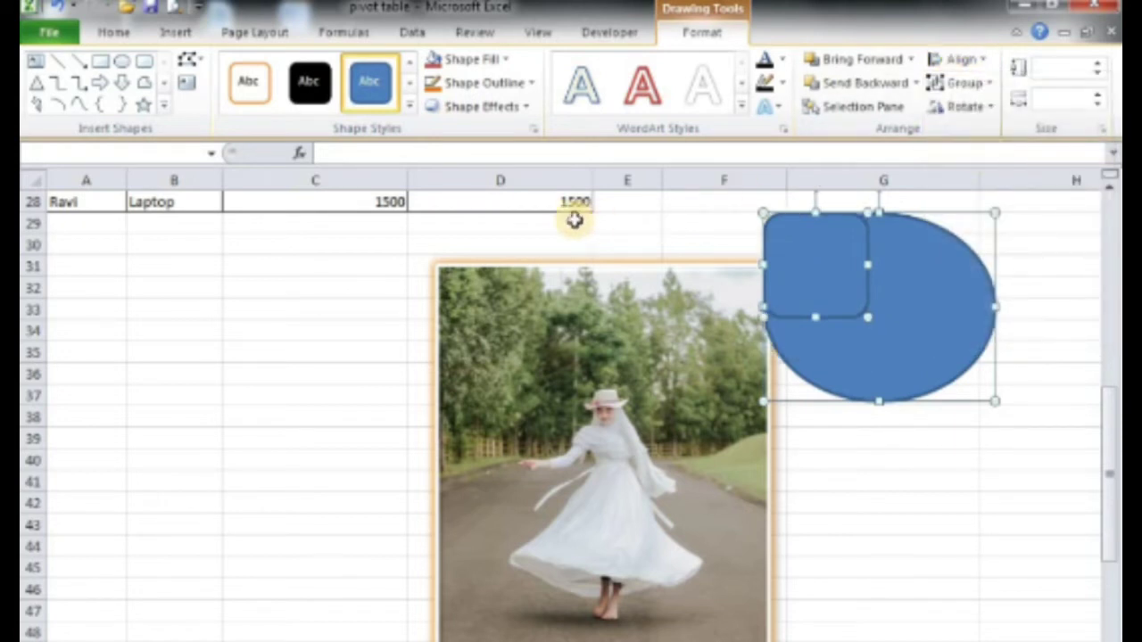
Undo an accidental black shape style, hide the gridlines, and toggle Snap to Grid twice.
{"action": "left_click", "coordinate": [312, 85]}
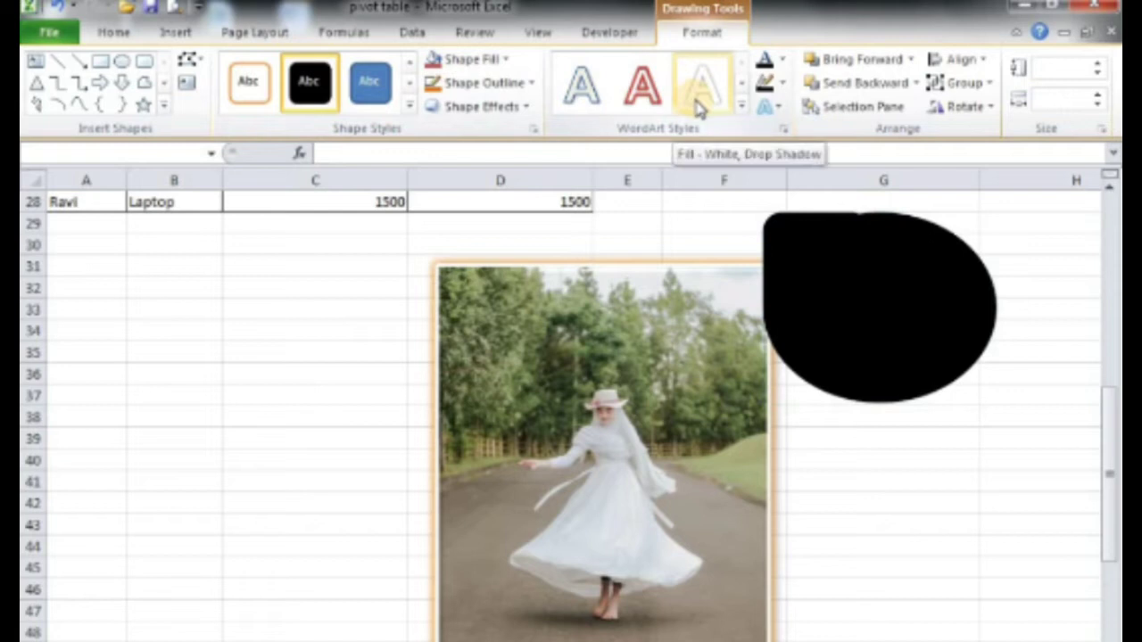
{"action": "key", "text": "ctrl+z"}
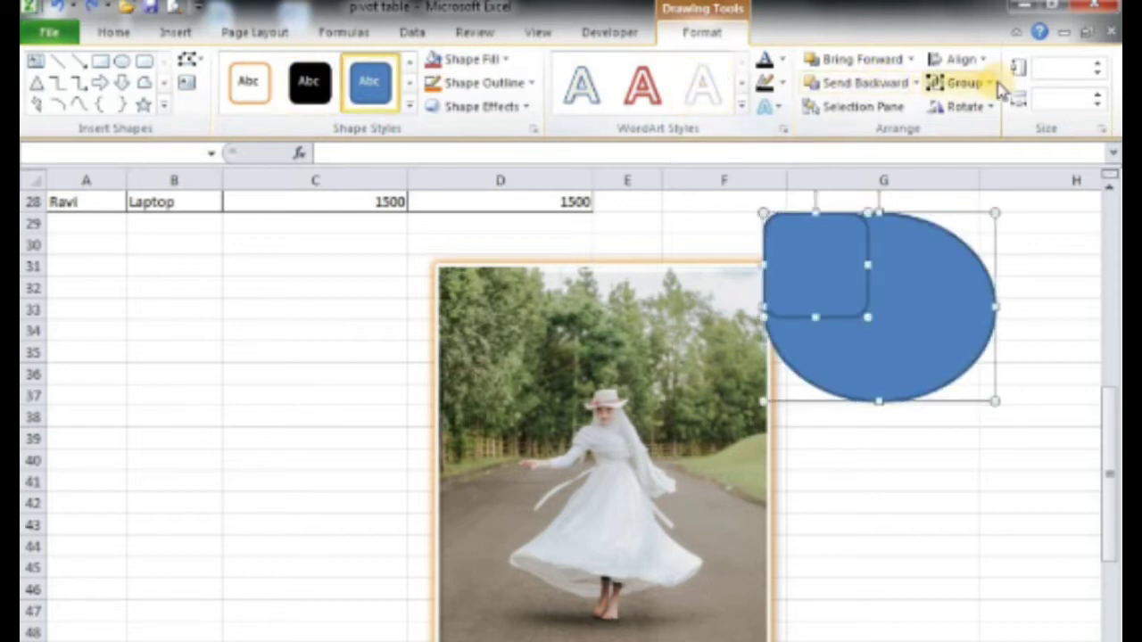
{"action": "left_click", "coordinate": [983, 61]}
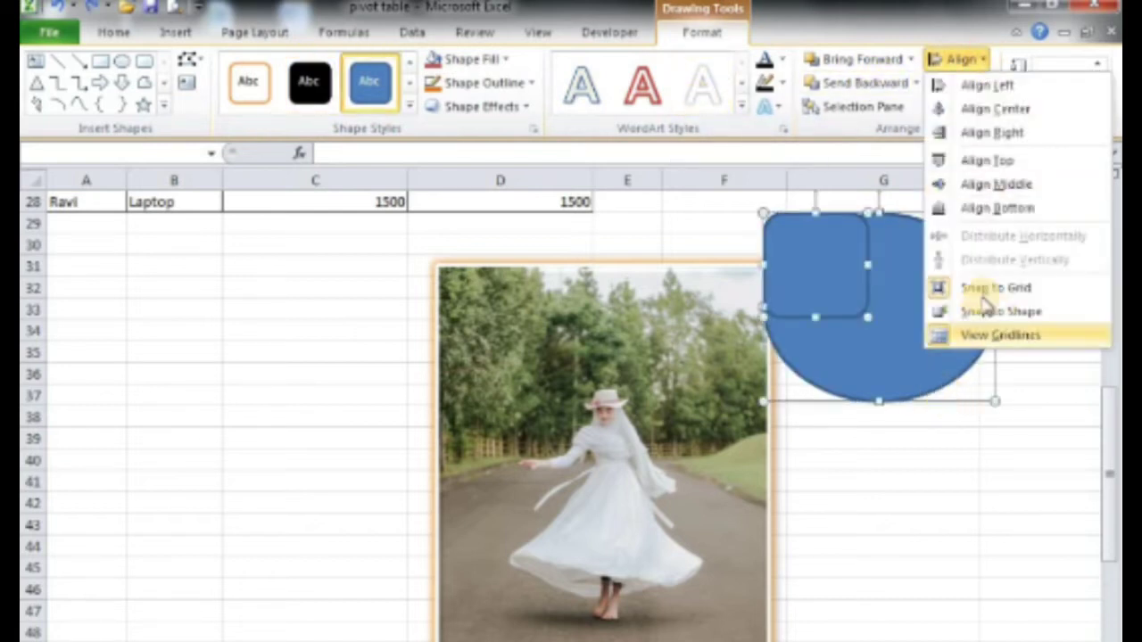
{"action": "left_click", "coordinate": [984, 290]}
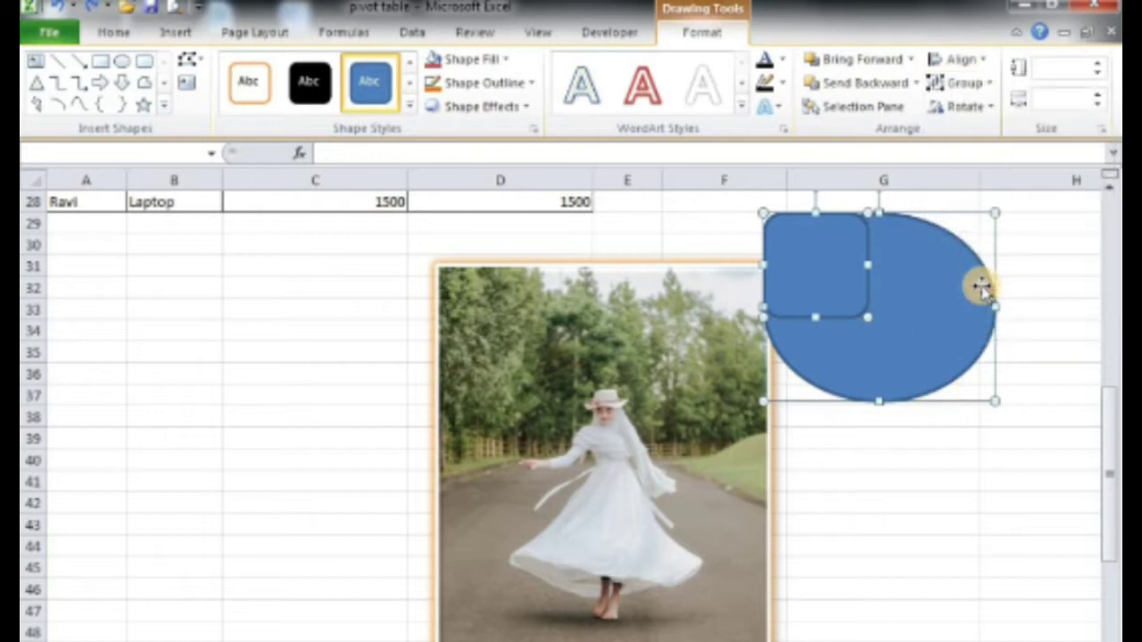
{"action": "left_click", "coordinate": [987, 59]}
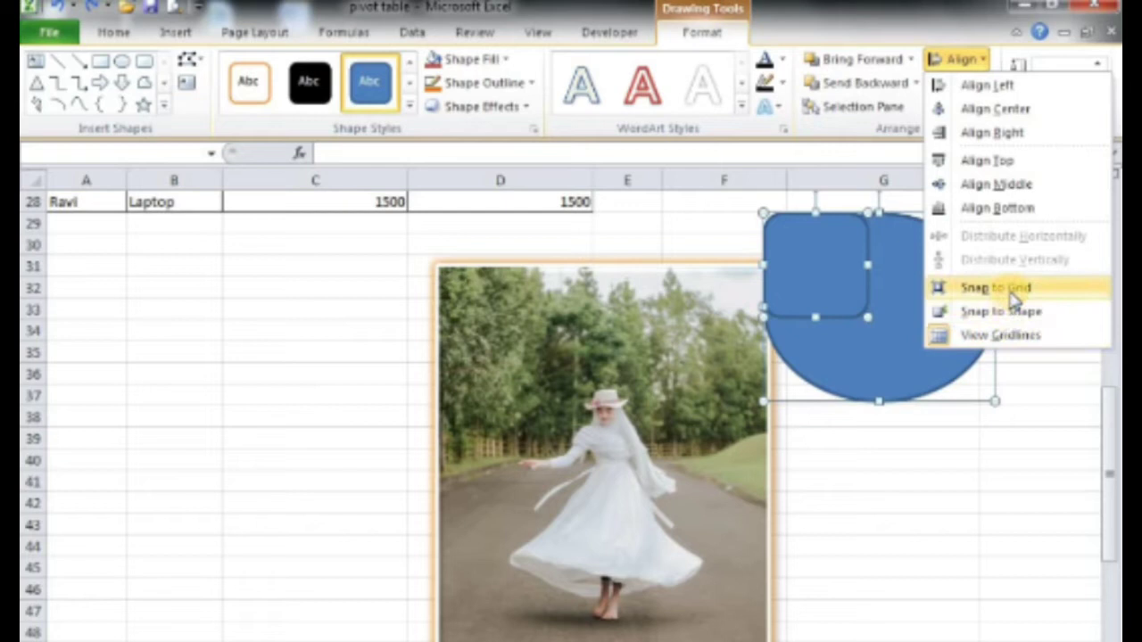
{"action": "left_click", "coordinate": [996, 337]}
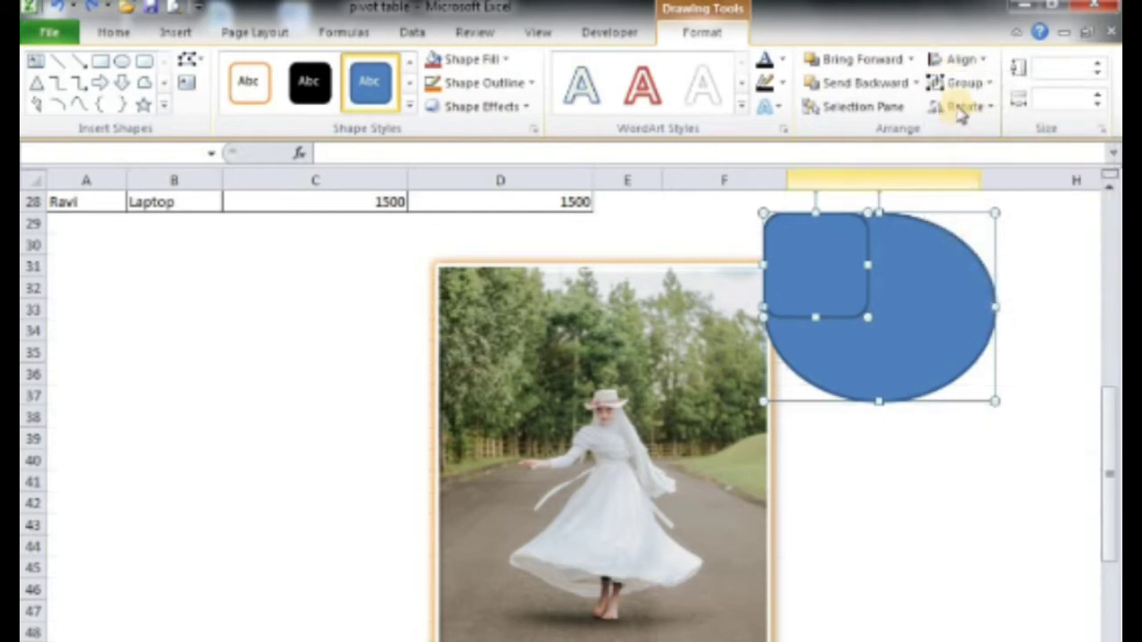
{"action": "left_click", "coordinate": [981, 61]}
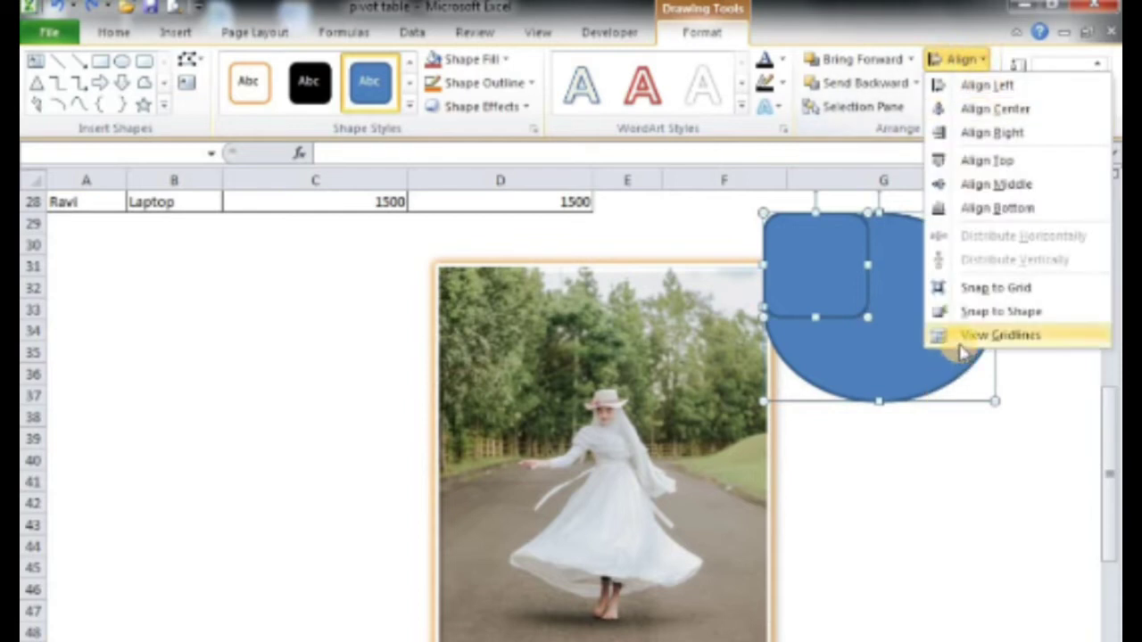
{"action": "left_click", "coordinate": [982, 289]}
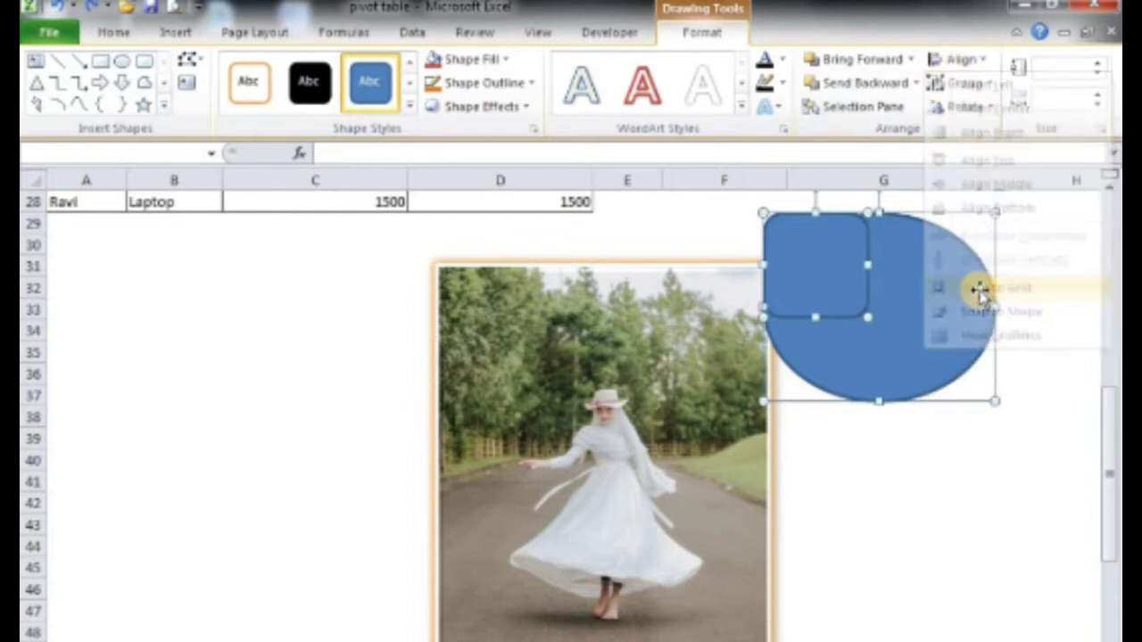
Restore the gridlines, turn on Snap to Shape, and drag the shapes down beside the photo.
{"action": "left_click", "coordinate": [985, 61]}
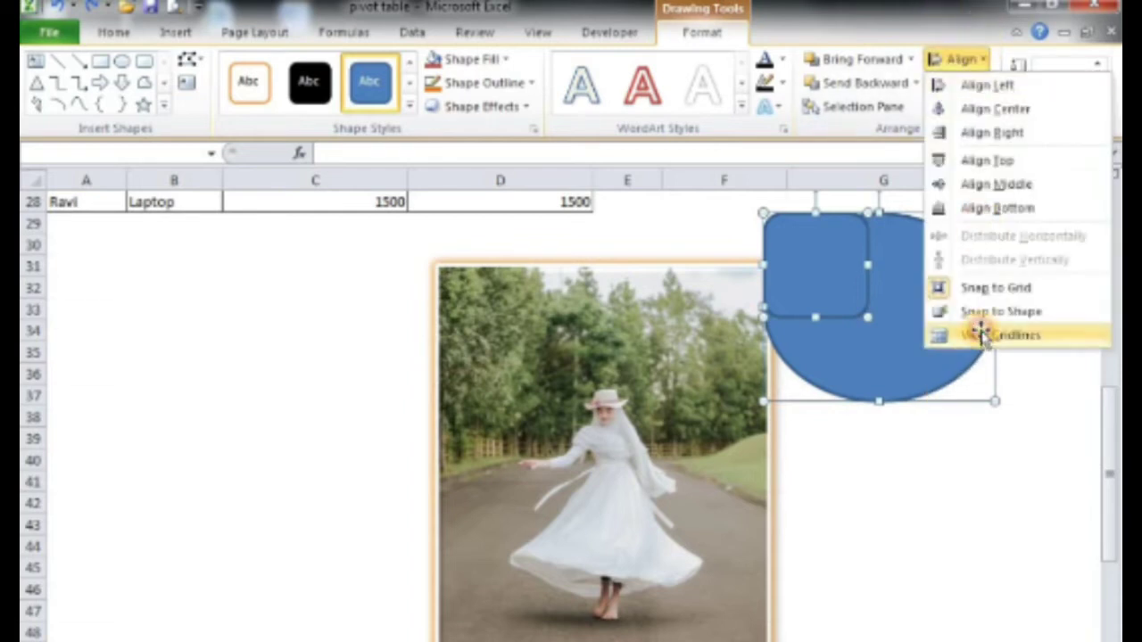
{"action": "left_click", "coordinate": [972, 335]}
{"action": "left_click", "coordinate": [982, 59]}
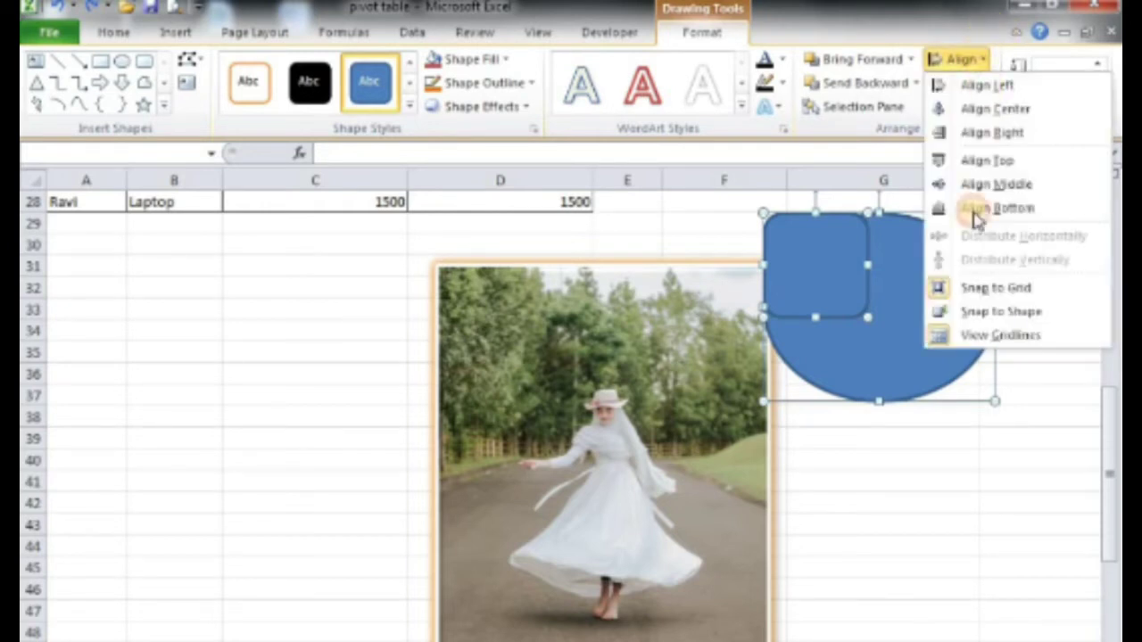
{"action": "left_click", "coordinate": [971, 312]}
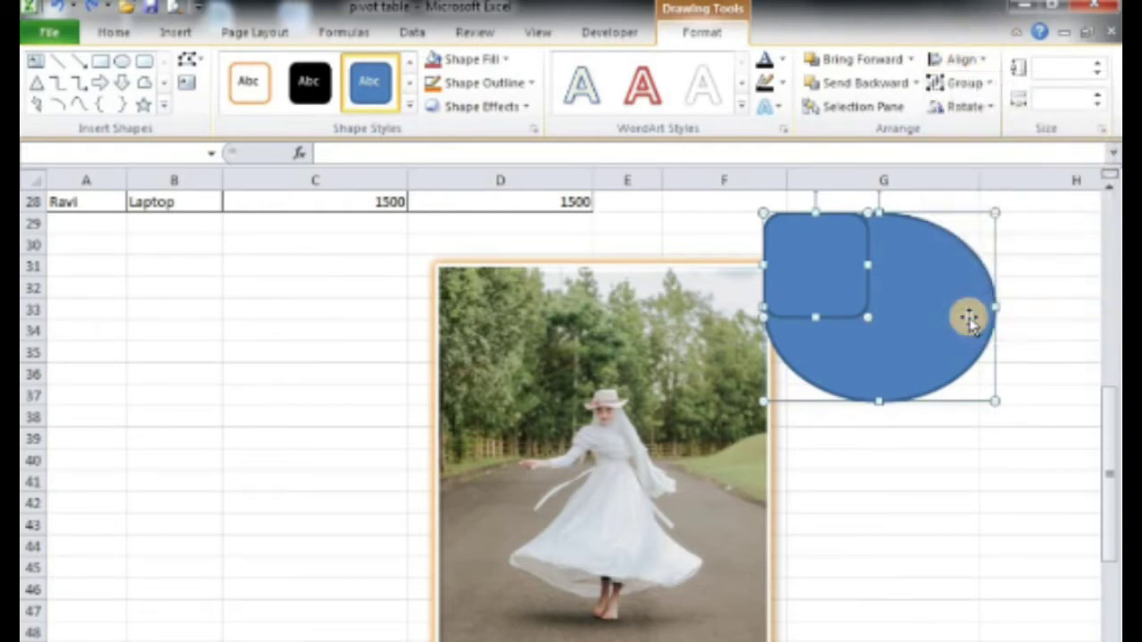
{"action": "left_click", "coordinate": [983, 61]}
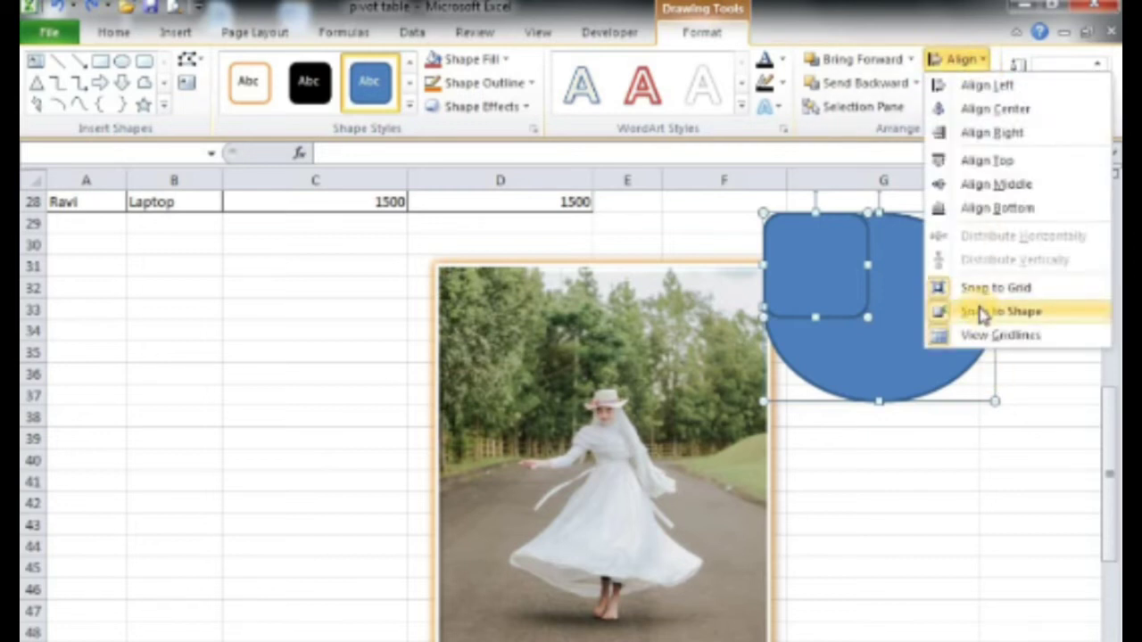
{"action": "left_click", "coordinate": [892, 542]}
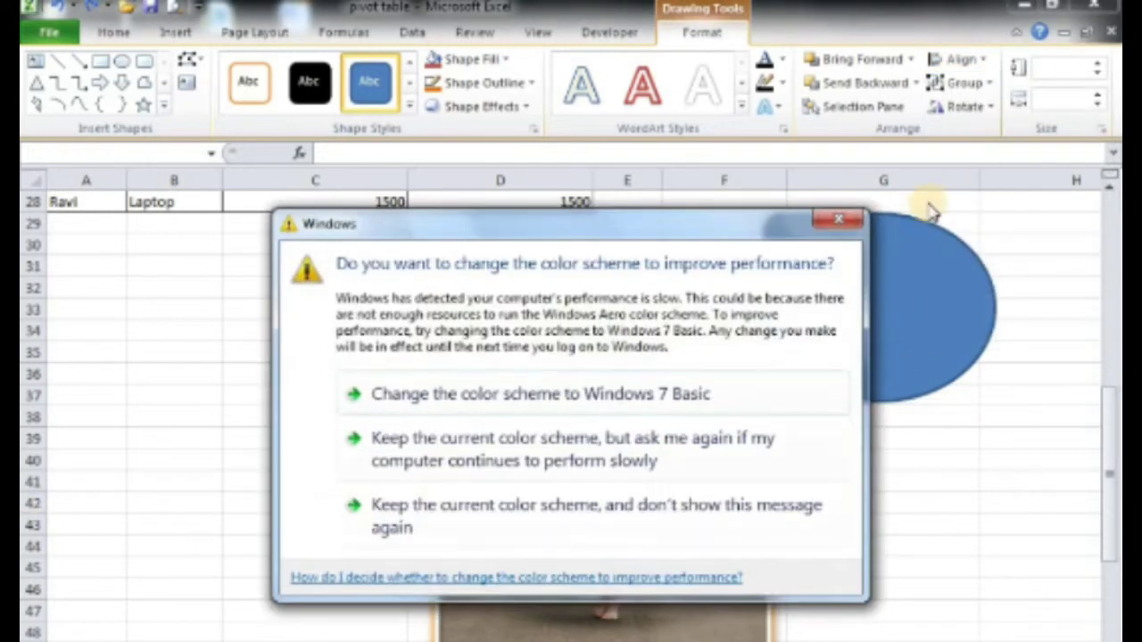
{"action": "left_click", "coordinate": [835, 226]}
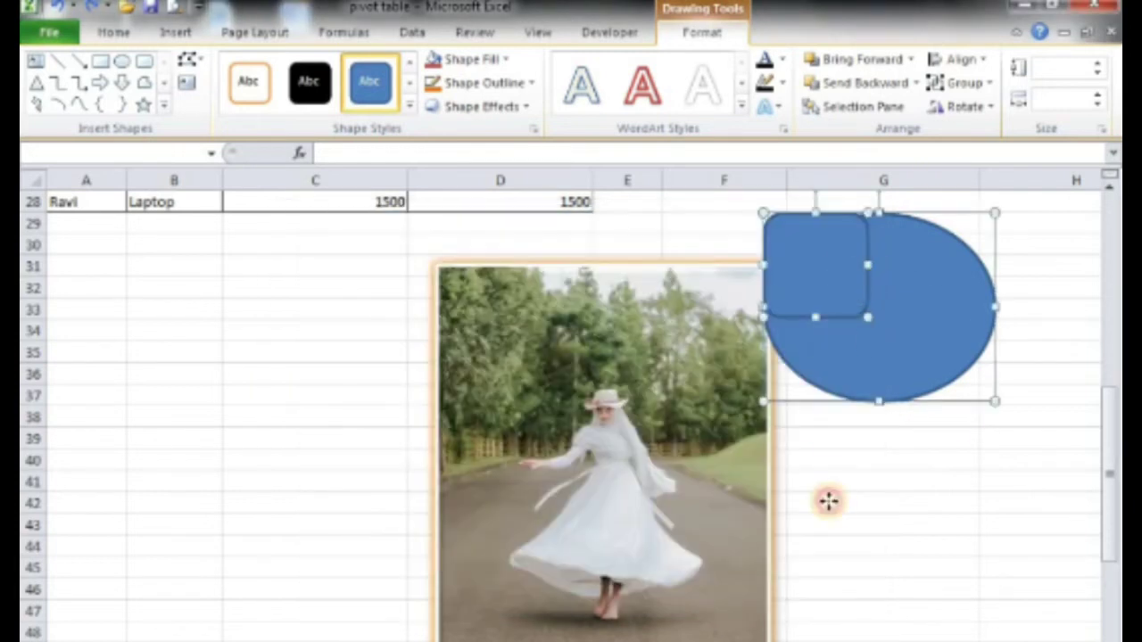
{"action": "mouse_move", "coordinate": [857, 288]}
{"action": "left_mouse_down"}
{"action": "mouse_move", "coordinate": [879, 553]}
{"action": "mouse_move", "coordinate": [897, 347]}
{"action": "mouse_move", "coordinate": [921, 260]}
{"action": "left_mouse_up"}
Select the rounded square, toggle Snap to Grid off and on, and centre it above the oval.
{"action": "left_click", "coordinate": [899, 378]}
{"action": "left_click", "coordinate": [701, 32]}
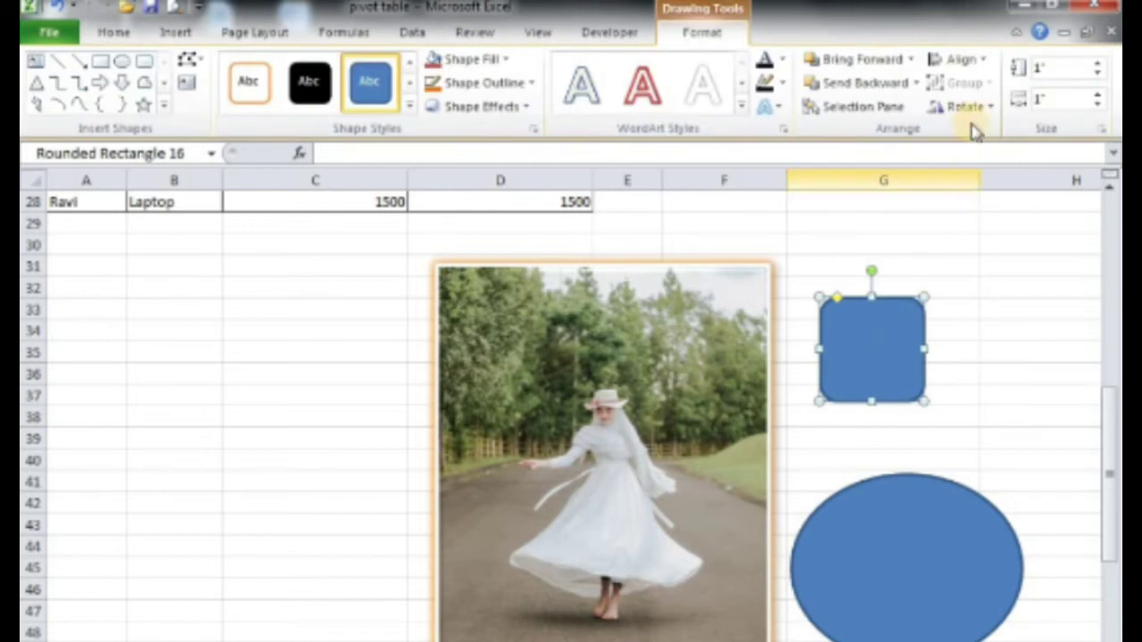
{"action": "left_click", "coordinate": [959, 59]}
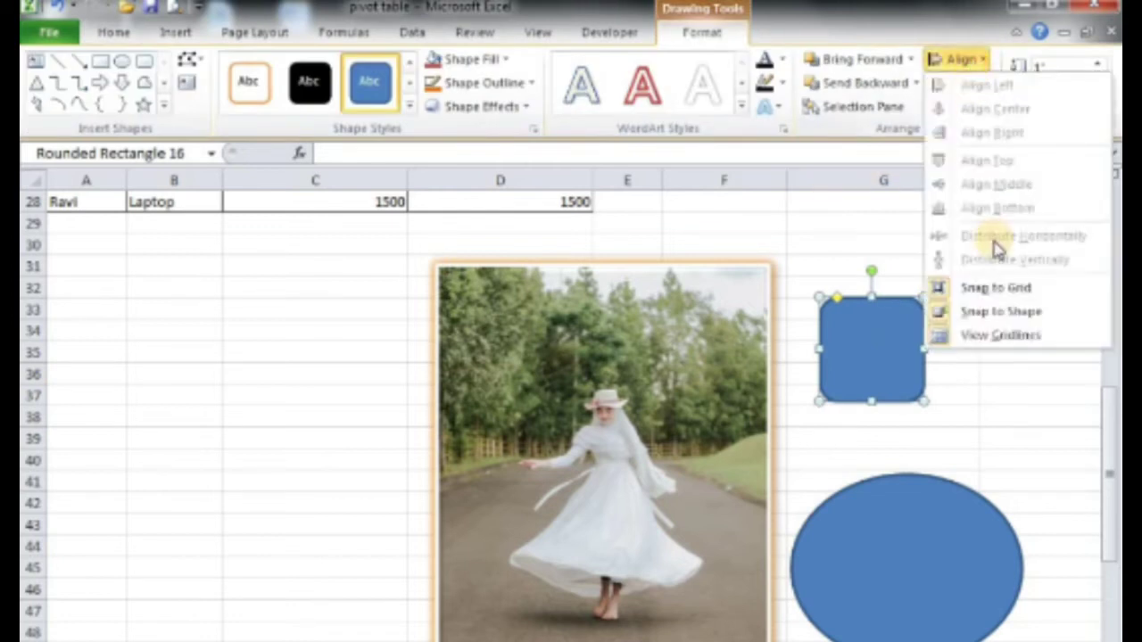
{"action": "left_click", "coordinate": [997, 286]}
{"action": "left_click", "coordinate": [961, 59]}
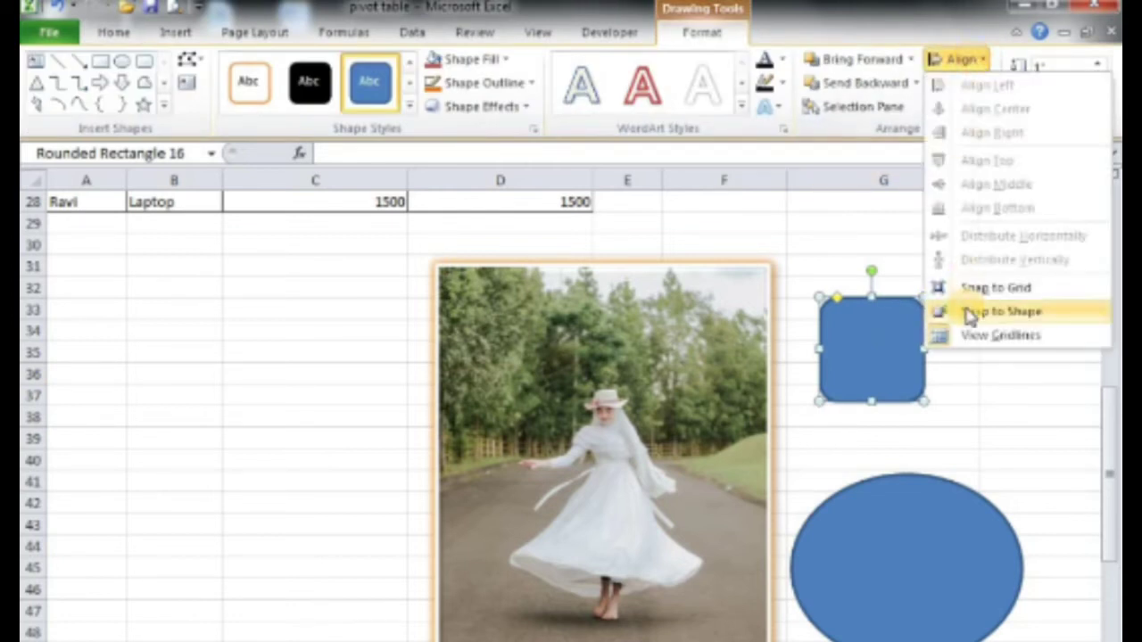
{"action": "left_click", "coordinate": [945, 287]}
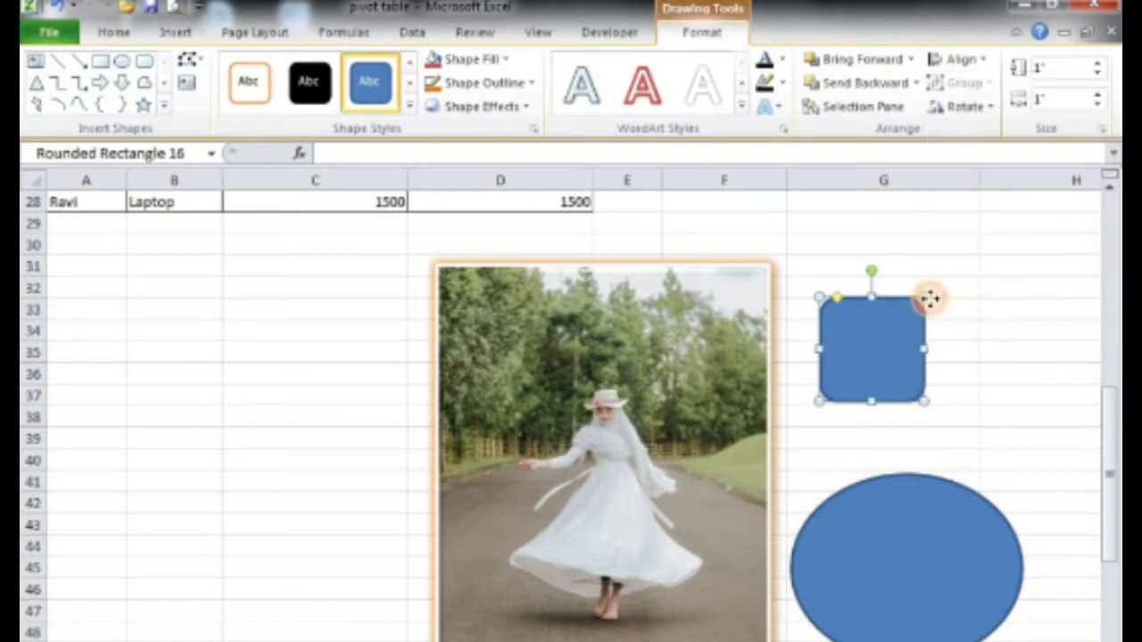
{"action": "left_click_drag", "start_coordinate": [929, 300], "coordinate": [956, 283]}
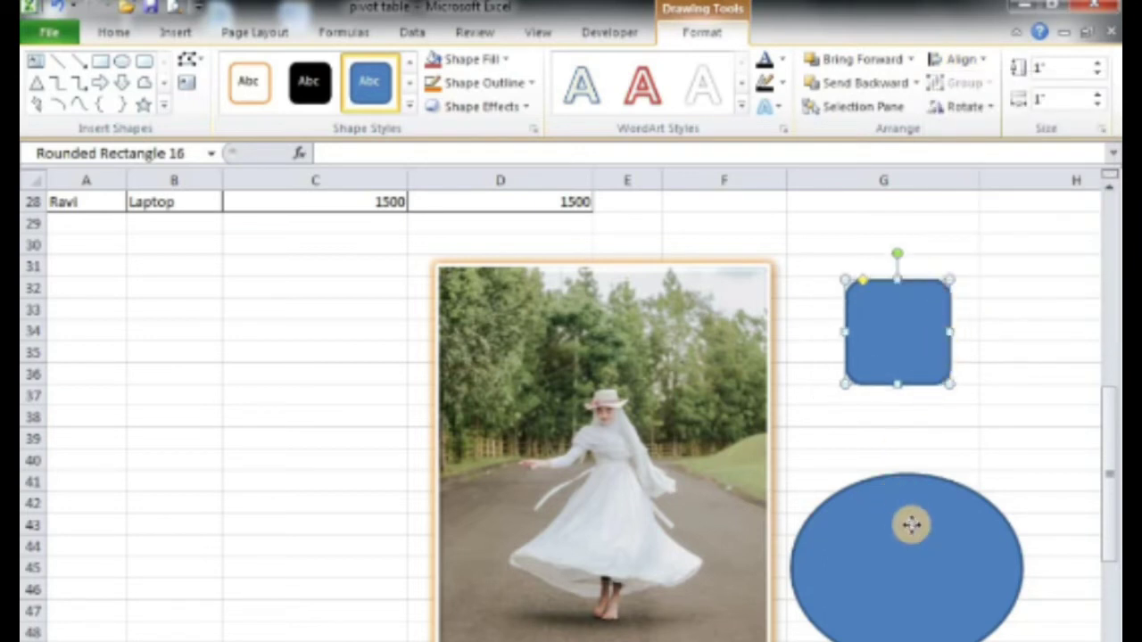
Turn on Snap to Shape and drag the oval up against the square's bottom edge.
{"action": "left_click", "coordinate": [906, 521]}
{"action": "left_click", "coordinate": [971, 69]}
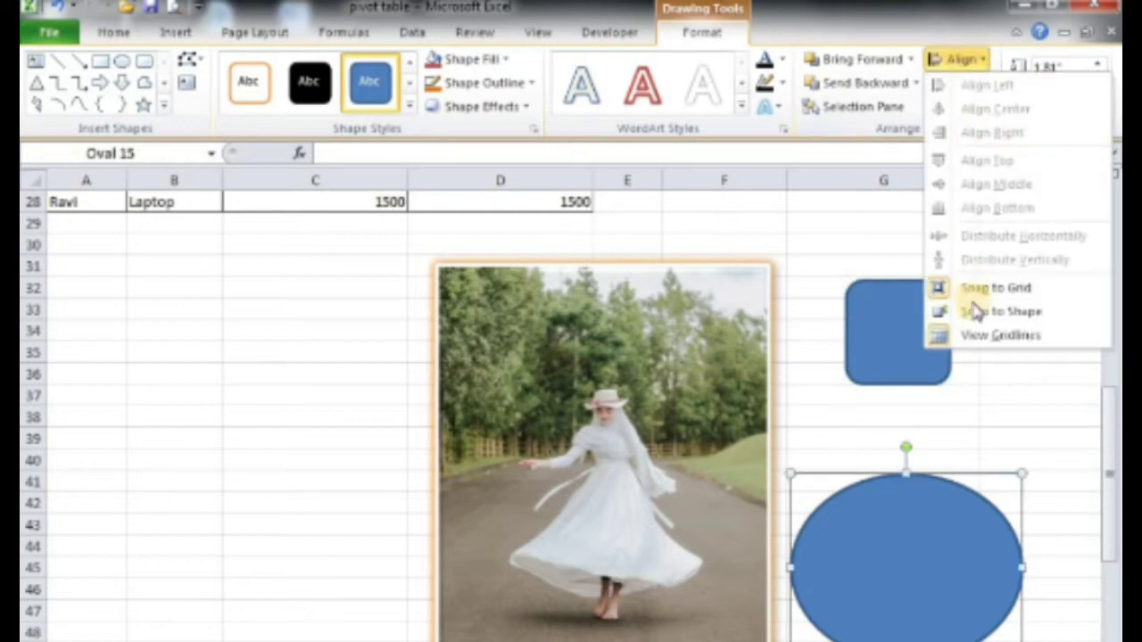
{"action": "left_click", "coordinate": [944, 308]}
{"action": "left_click_drag", "start_coordinate": [916, 471], "coordinate": [916, 414]}
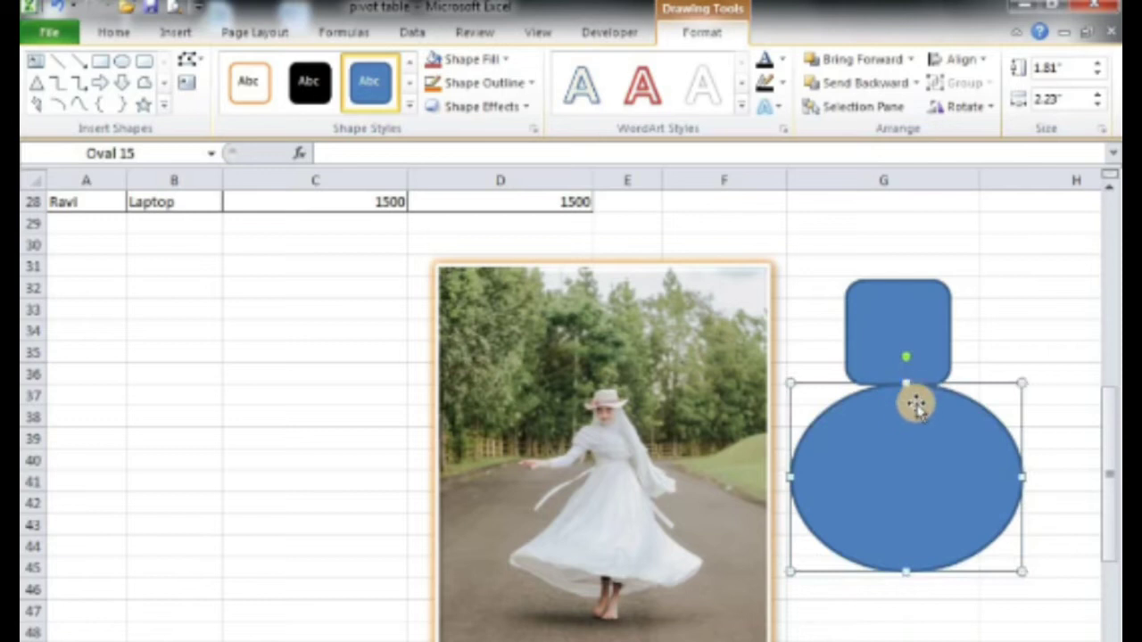
{"action": "left_click", "coordinate": [974, 70]}
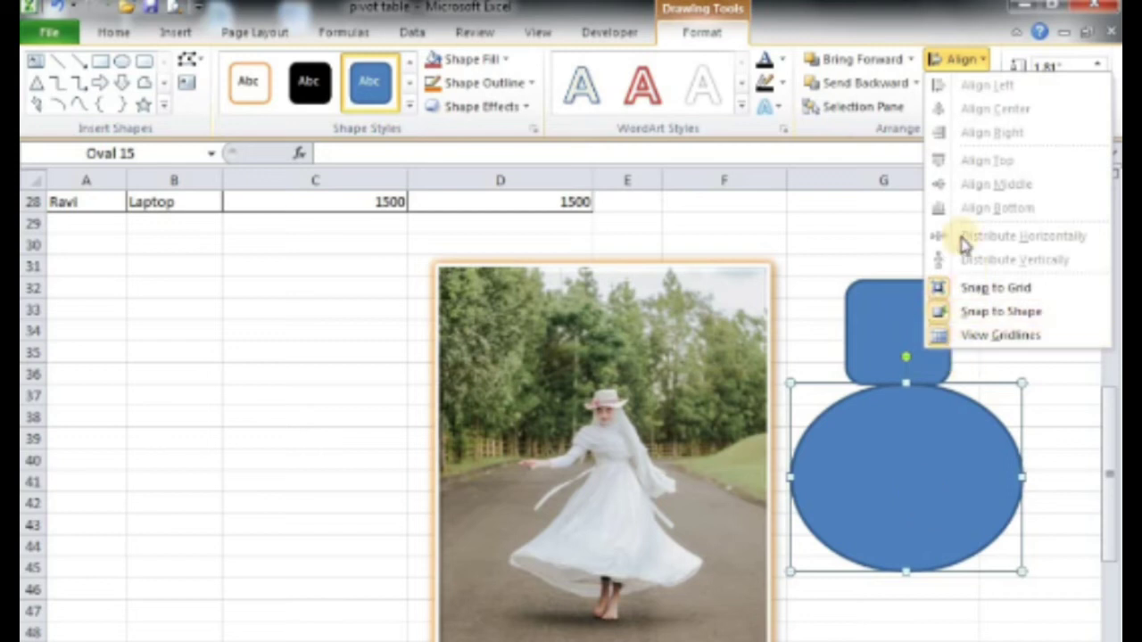
Draw a new oval over the photo.
{"action": "left_click", "coordinate": [123, 62]}
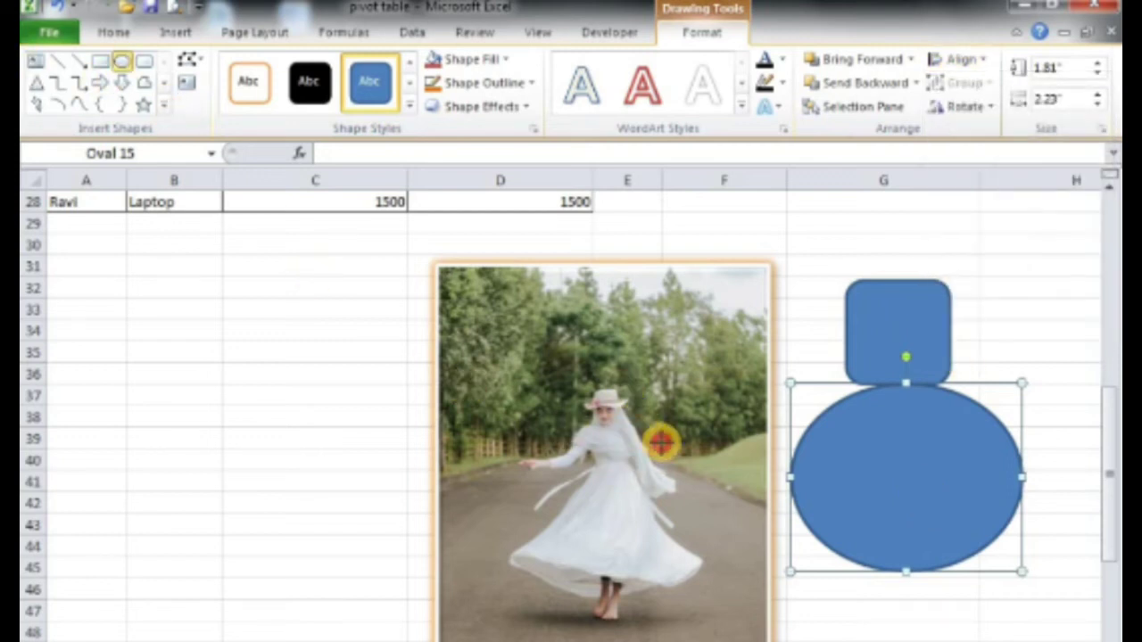
{"action": "left_click_drag", "start_coordinate": [592, 382], "coordinate": [764, 513]}
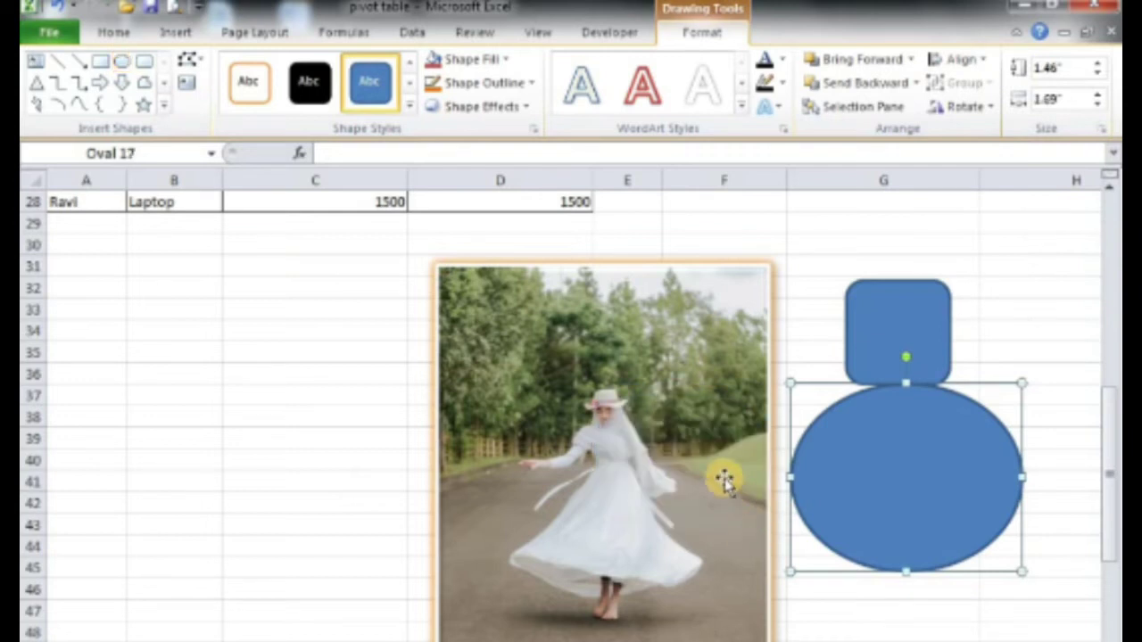
{"action": "left_click_drag", "start_coordinate": [714, 457], "coordinate": [682, 463]}
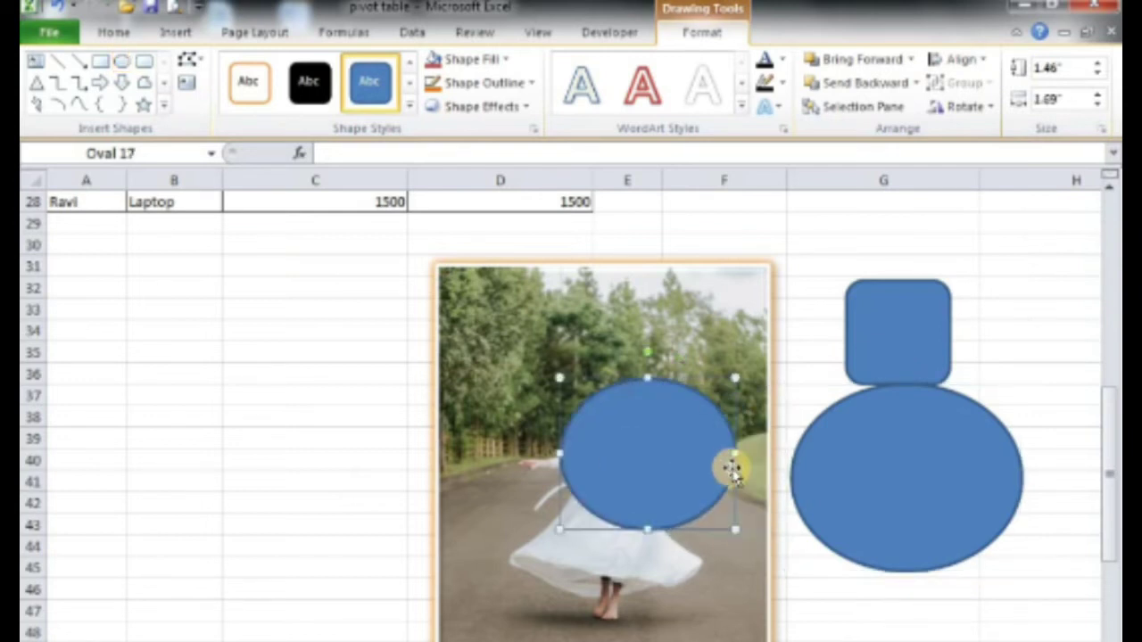
Select all three blue shapes and distribute them horizontally and vertically.
{"action": "left_click", "coordinate": [861, 518]}
{"action": "left_click", "coordinate": [884, 329], "text": "ctrl"}
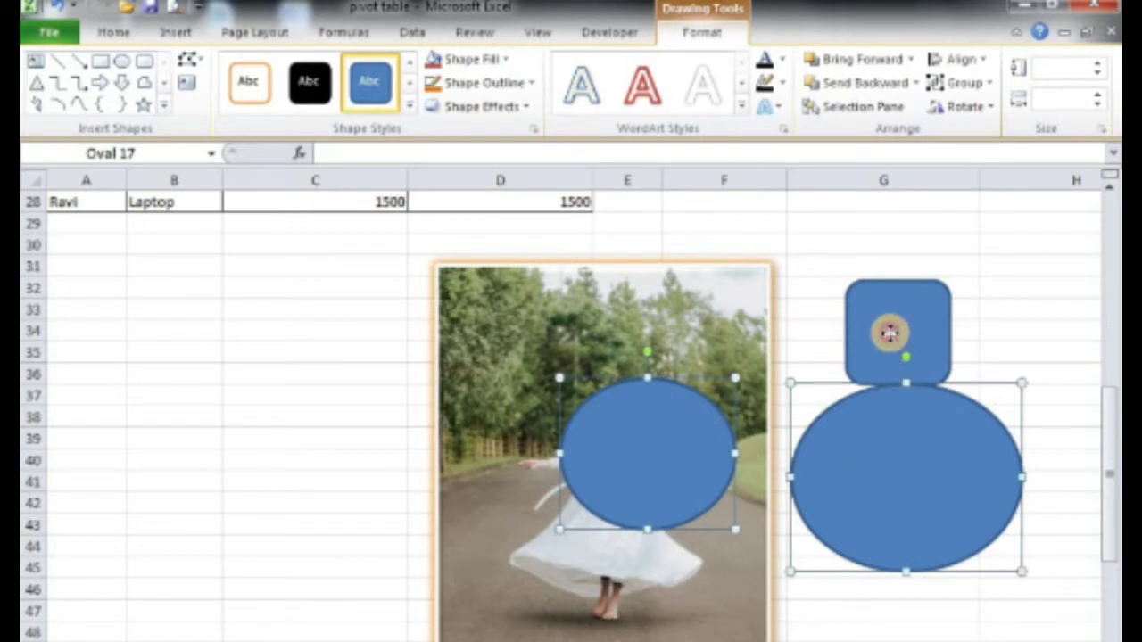
{"action": "left_click", "coordinate": [958, 59]}
{"action": "left_click", "coordinate": [966, 236]}
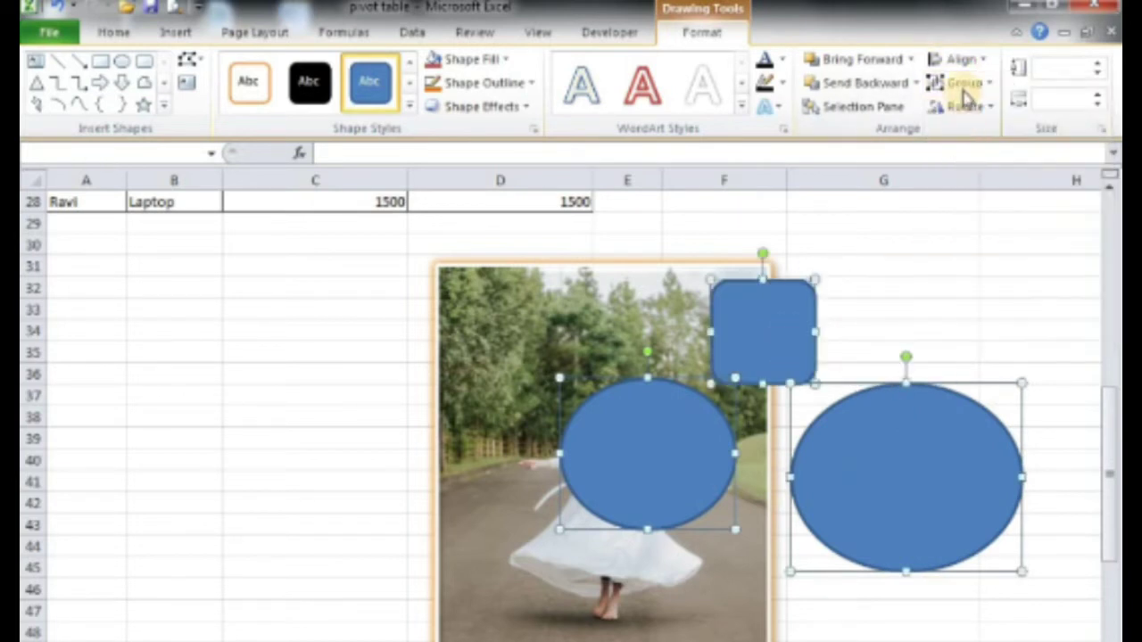
{"action": "left_click", "coordinate": [958, 59]}
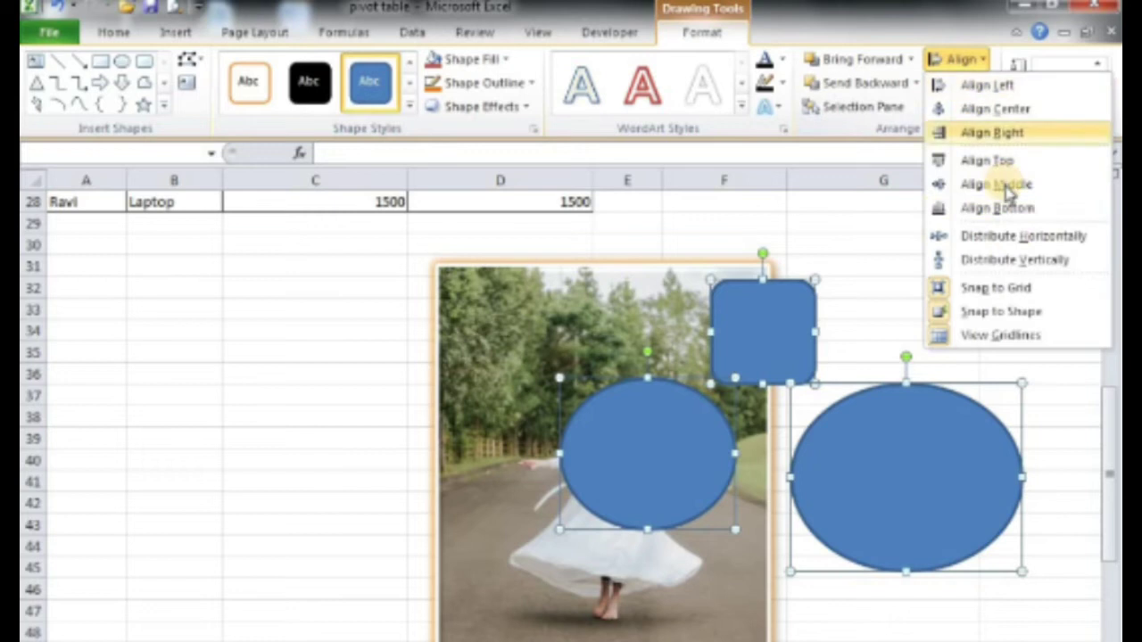
{"action": "left_click", "coordinate": [1013, 260]}
{"action": "left_click", "coordinate": [953, 59]}
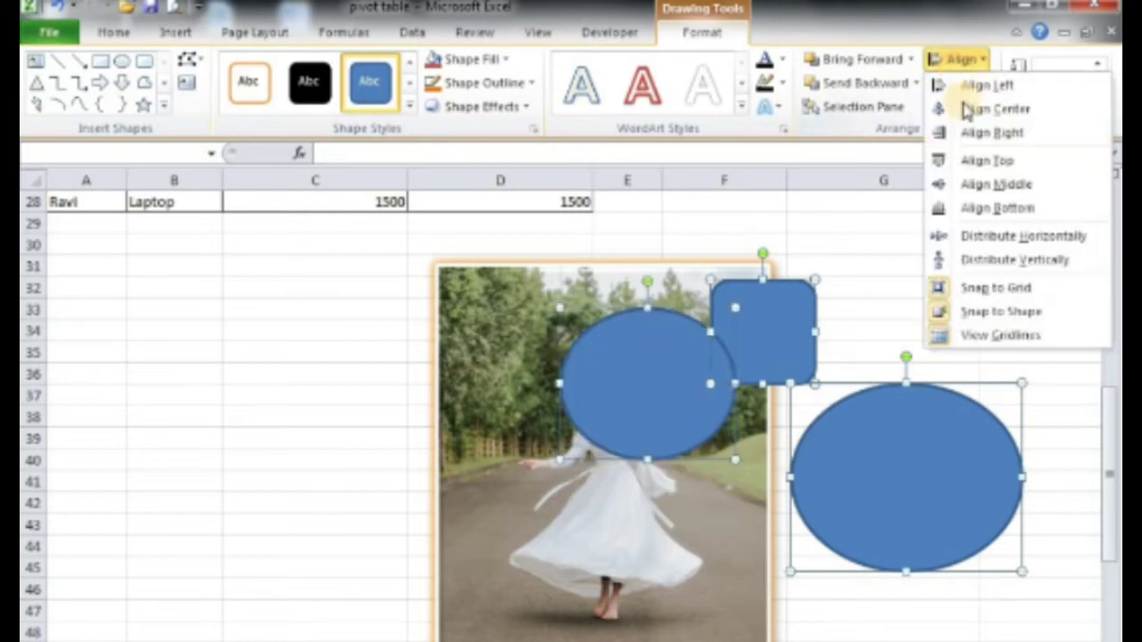
{"action": "left_click", "coordinate": [887, 247]}
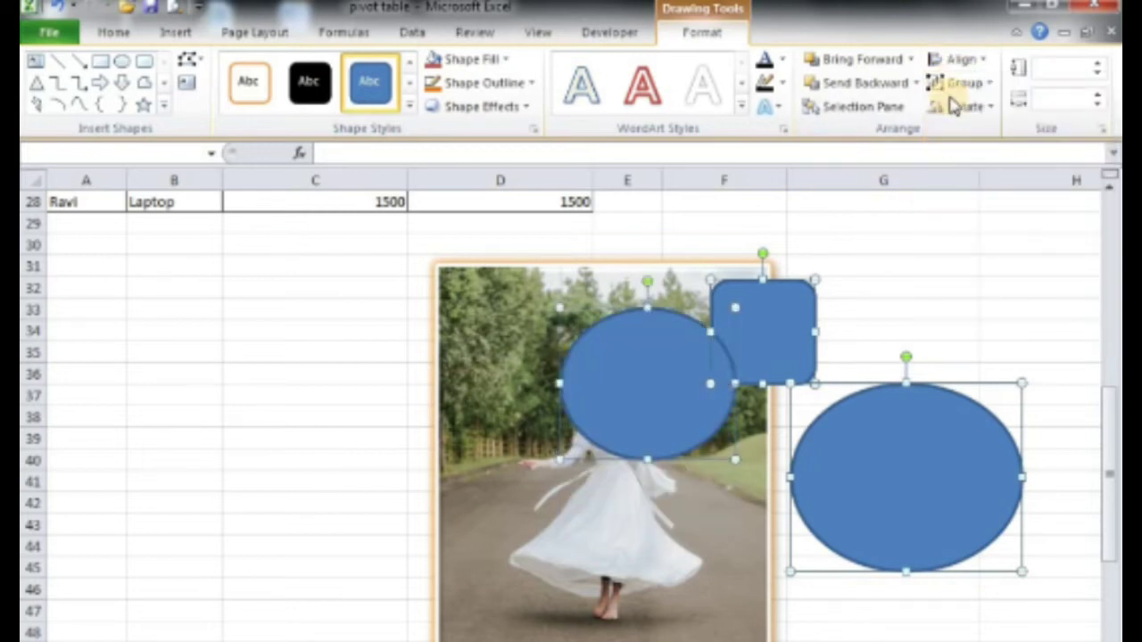
Group the three shapes as Group 18, drag them left over the photo, then ungroup them.
{"action": "left_click", "coordinate": [950, 83]}
{"action": "left_click", "coordinate": [953, 111]}
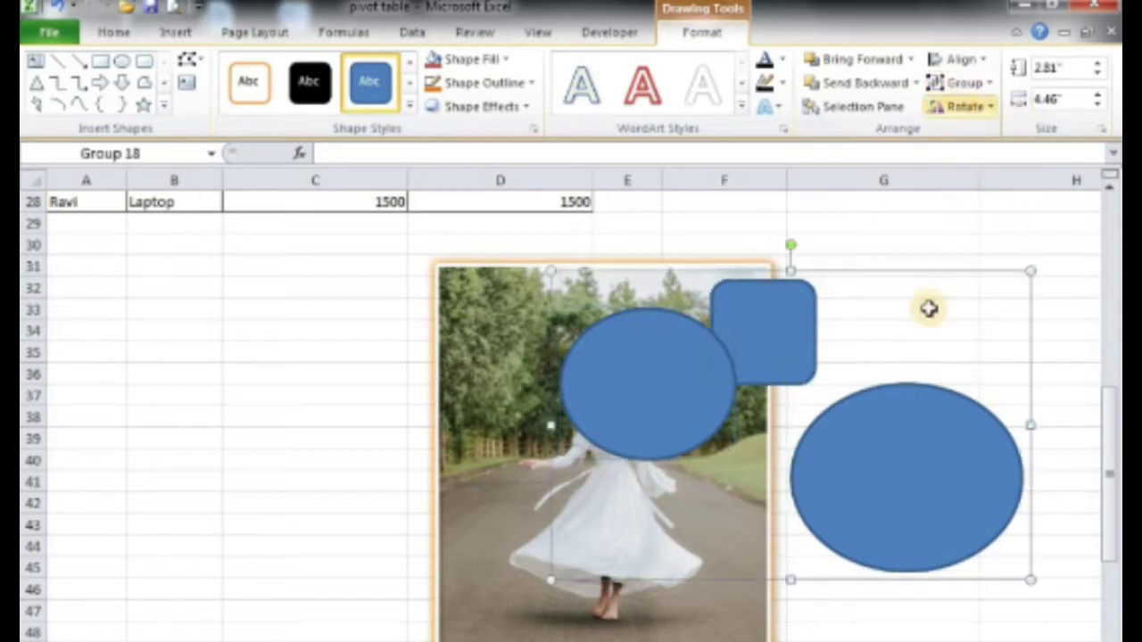
{"action": "left_click_drag", "start_coordinate": [901, 471], "coordinate": [693, 520]}
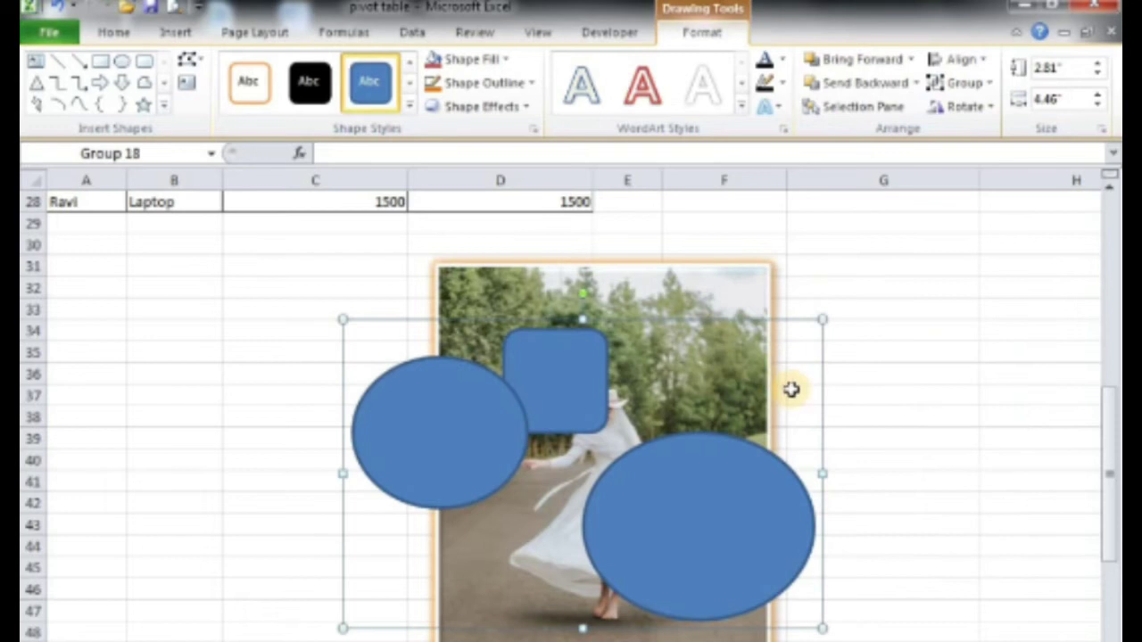
{"action": "left_click", "coordinate": [963, 83]}
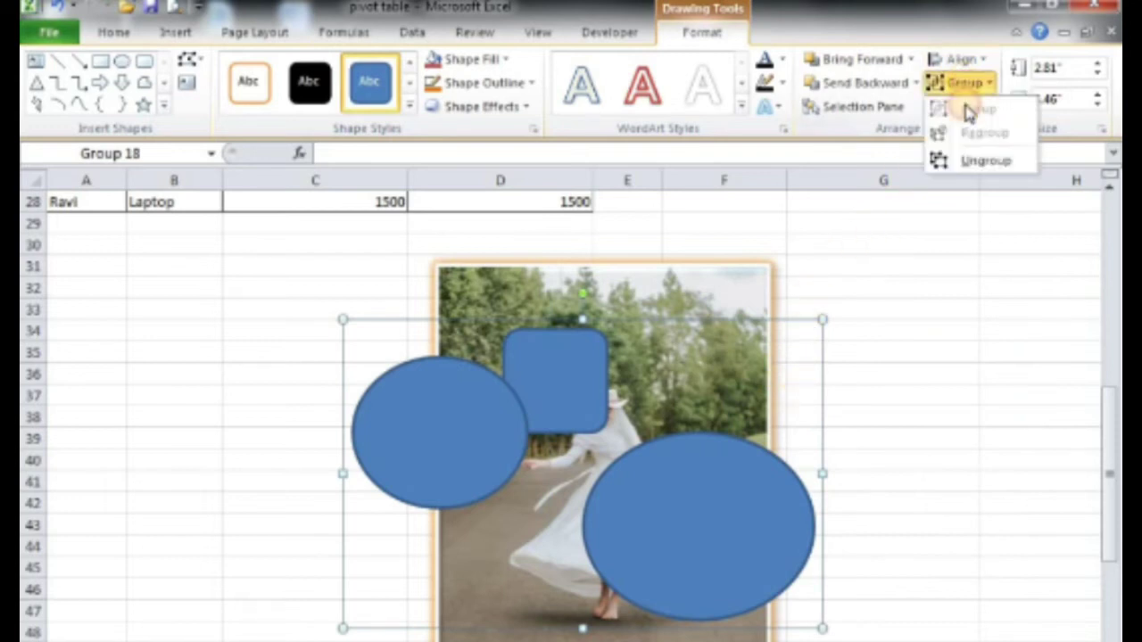
{"action": "left_click", "coordinate": [972, 162]}
{"action": "left_click", "coordinate": [966, 331]}
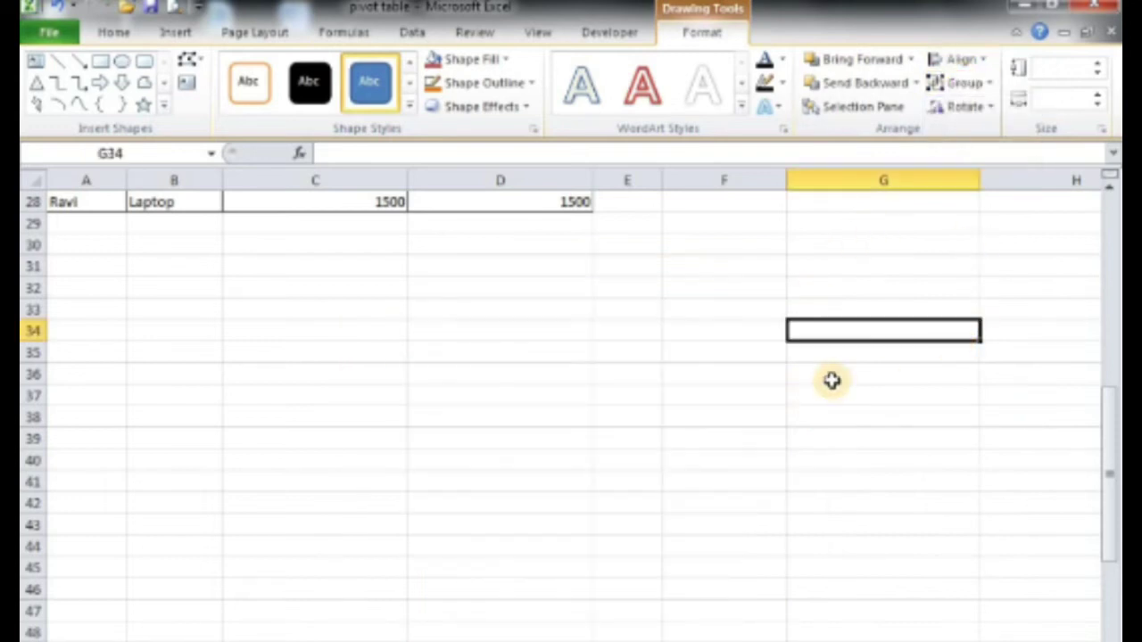
{"action": "scroll", "coordinate": [700, 406], "scroll_direction": "up", "scroll_amount": 9}
{"action": "scroll", "coordinate": [706, 421], "scroll_direction": "down", "scroll_amount": 4}
{"action": "scroll", "coordinate": [706, 420], "scroll_direction": "down", "scroll_amount": 4}
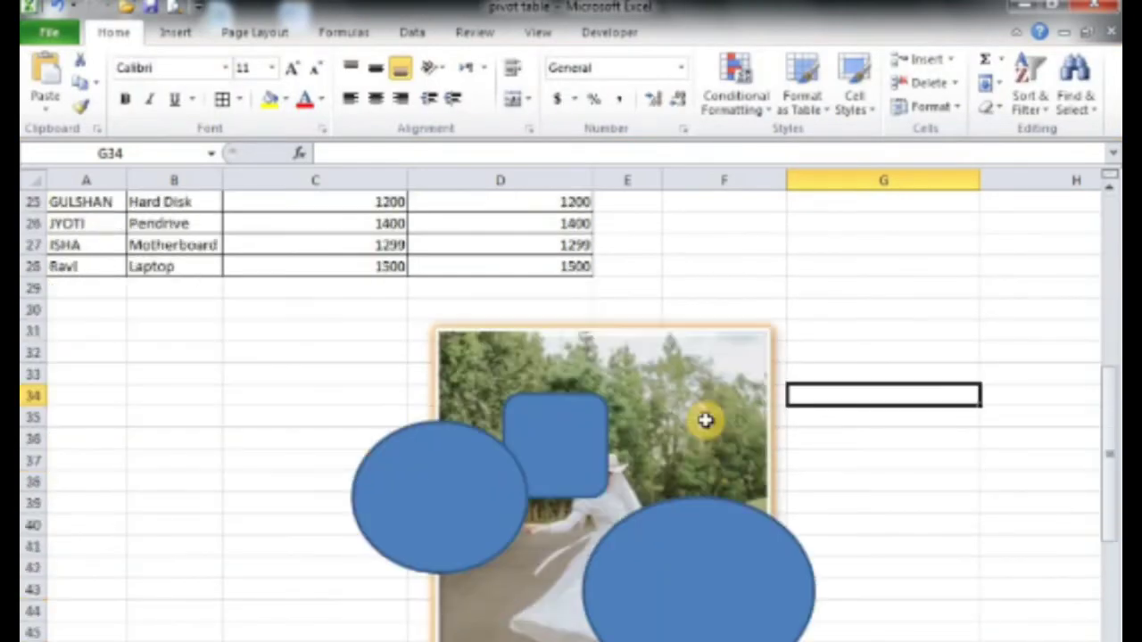
Resize the lower-right Oval 15 to 2.1" tall and 2.6" wide using the size spinners.
{"action": "left_click", "coordinate": [724, 531]}
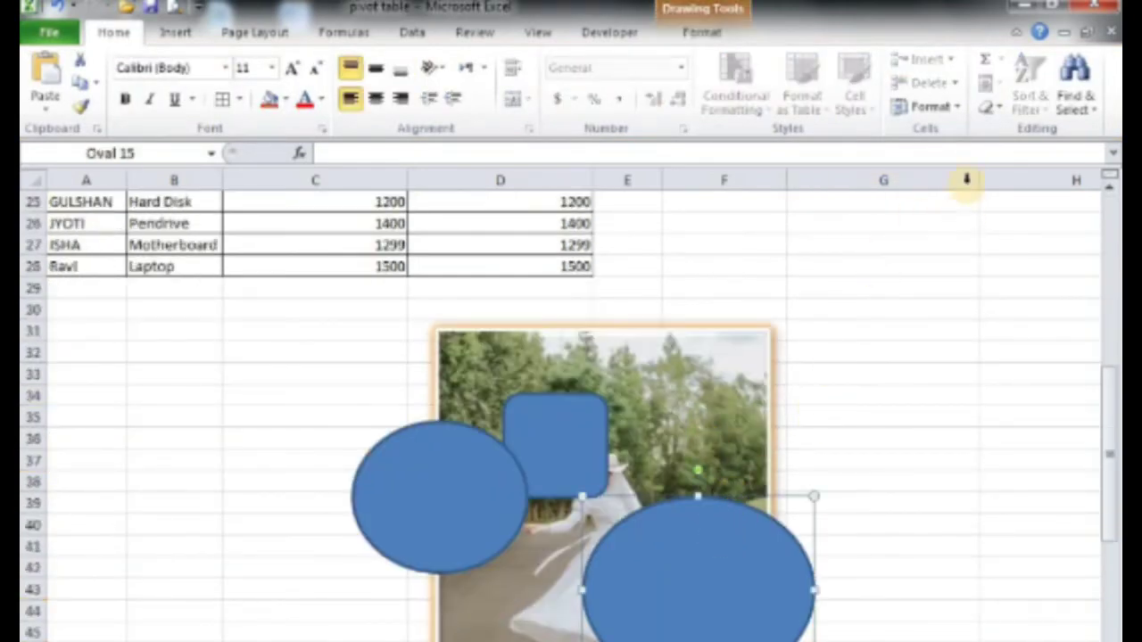
{"action": "left_click", "coordinate": [714, 34]}
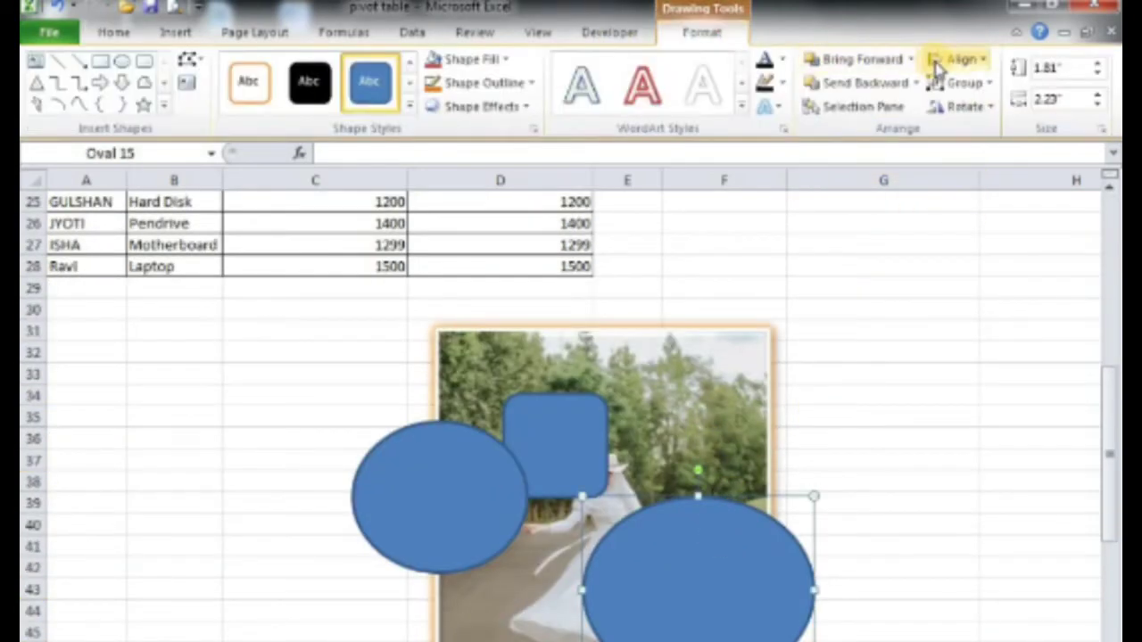
{"action": "left_click", "coordinate": [977, 90]}
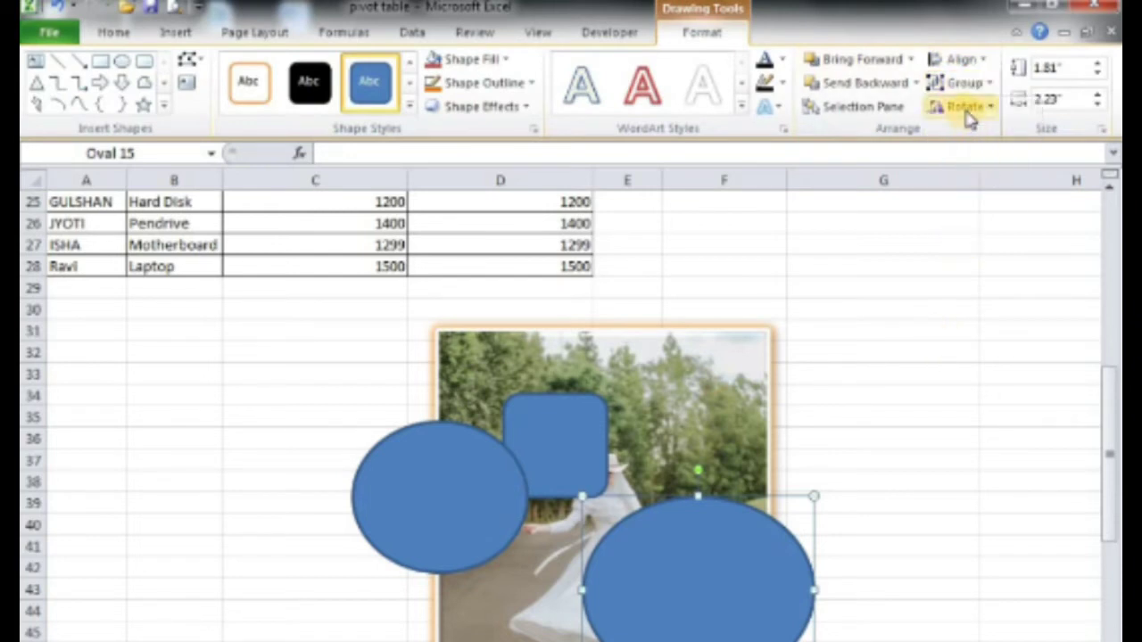
{"action": "left_click", "coordinate": [964, 108]}
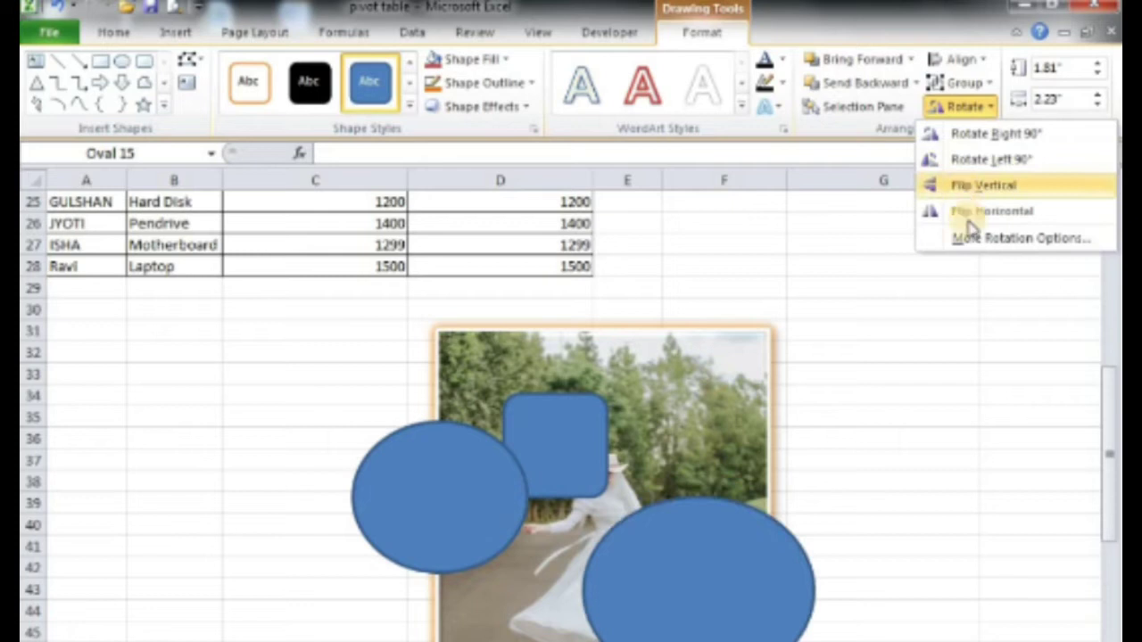
{"action": "left_click", "coordinate": [1100, 73]}
{"action": "left_click", "coordinate": [1100, 74]}
{"action": "left_click", "coordinate": [1100, 73]}
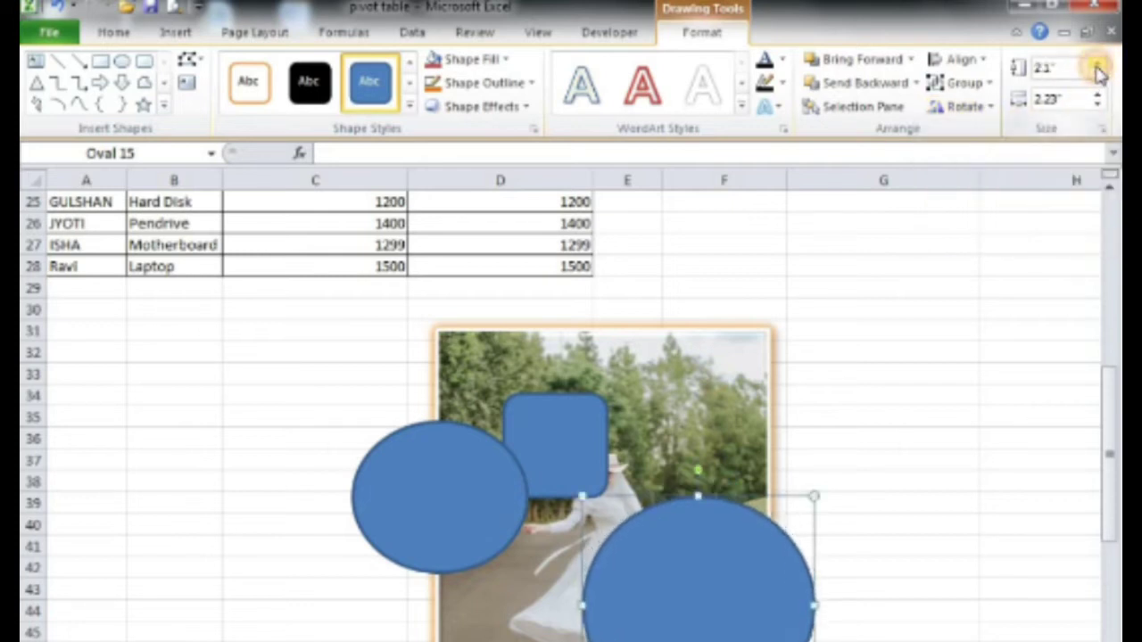
{"action": "left_click", "coordinate": [1097, 93]}
{"action": "left_click", "coordinate": [1096, 93]}
{"action": "left_click", "coordinate": [1096, 93]}
{"action": "left_click", "coordinate": [1096, 93]}
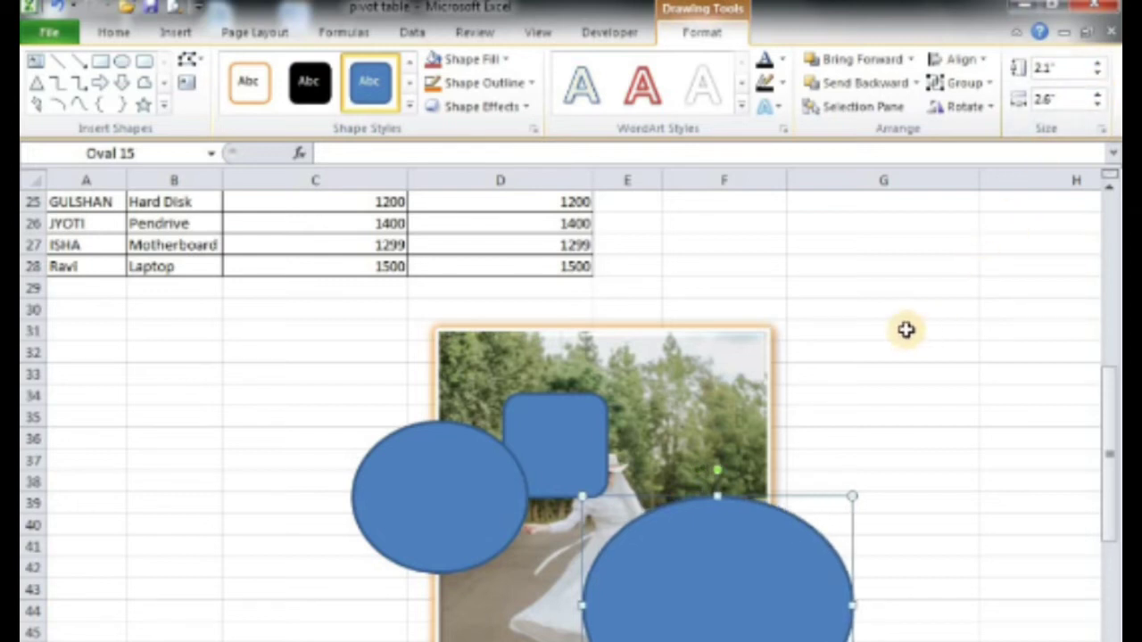
{"action": "left_click", "coordinate": [799, 241]}
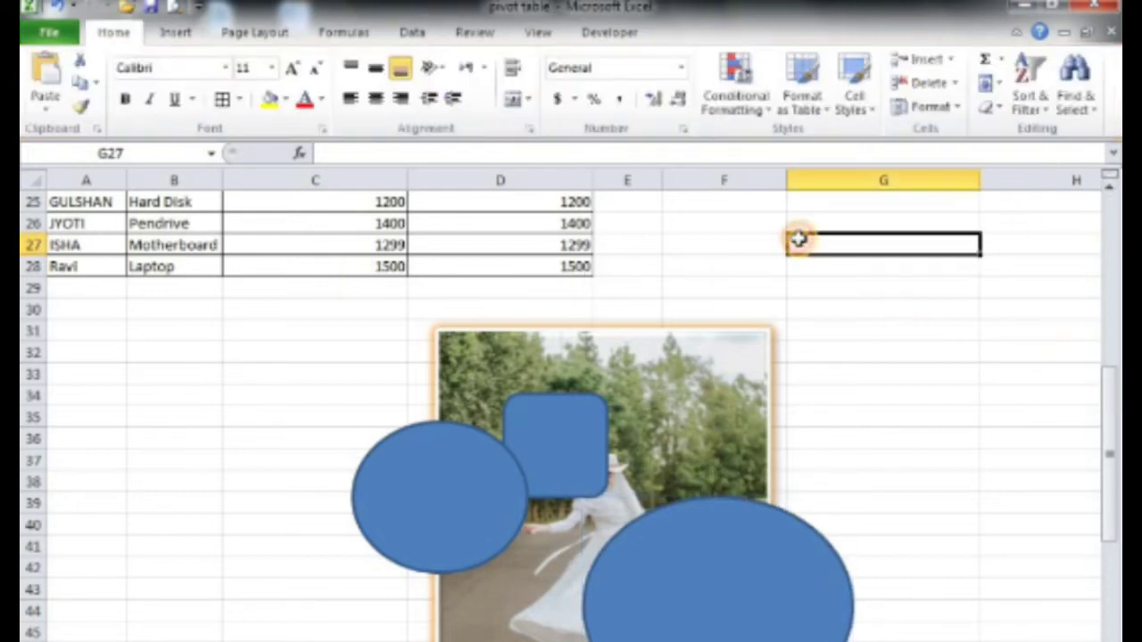
Delete the left oval (Oval 17) and Rounded Rectangle 16.
{"action": "left_click", "coordinate": [188, 32]}
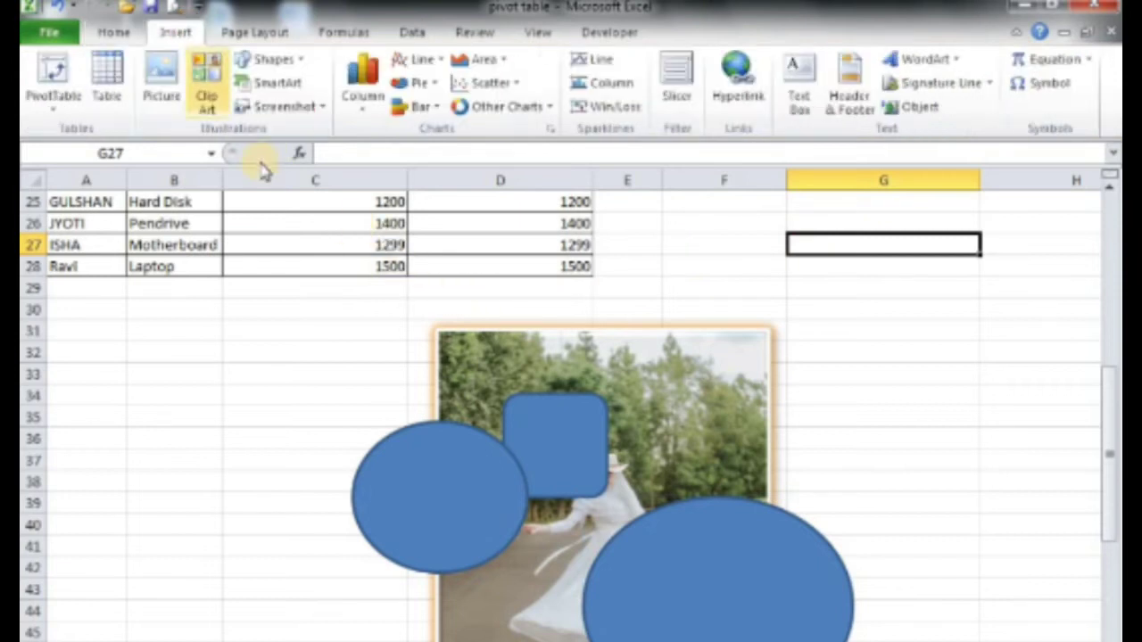
{"action": "double_click", "coordinate": [473, 501]}
{"action": "right_click", "coordinate": [478, 498]}
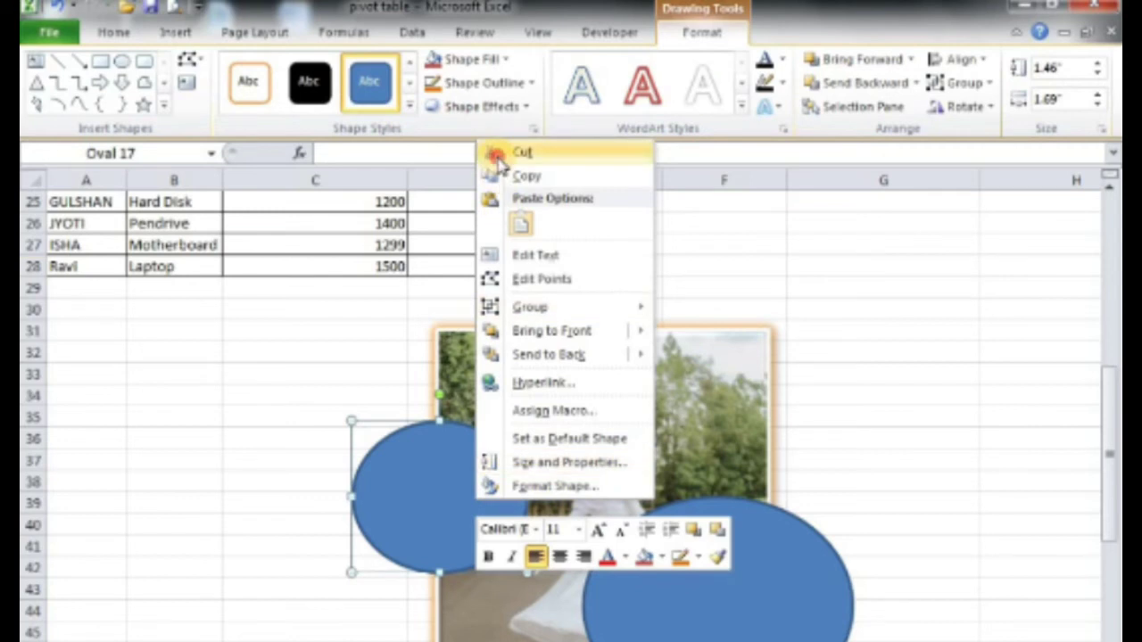
{"action": "key", "text": "Escape"}
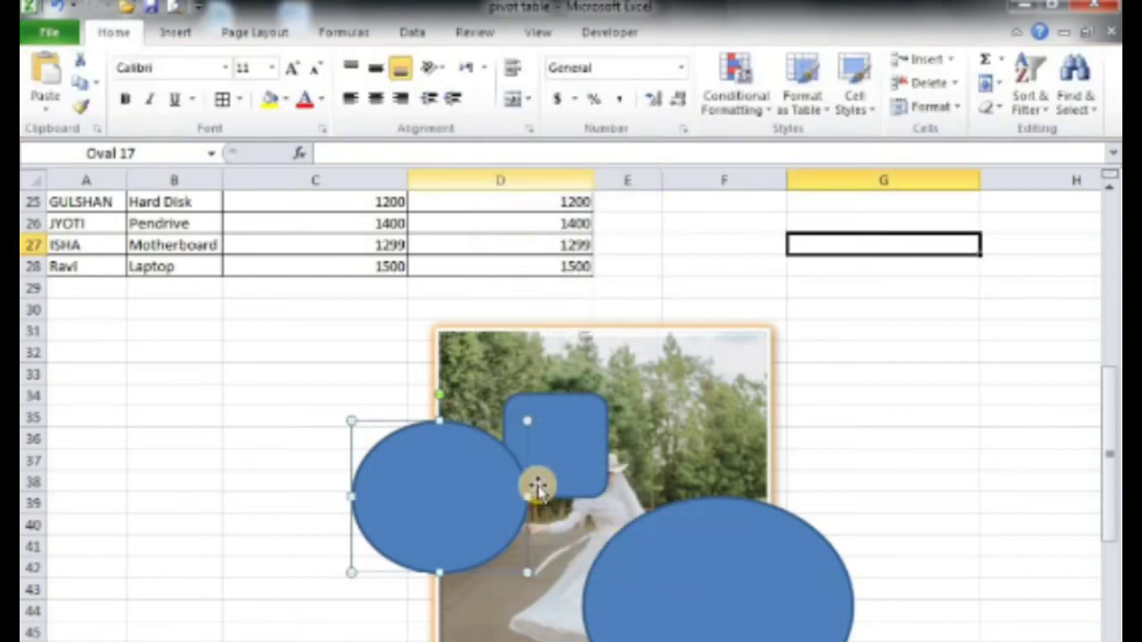
{"action": "key", "text": "Delete"}
{"action": "right_click", "coordinate": [524, 457]}
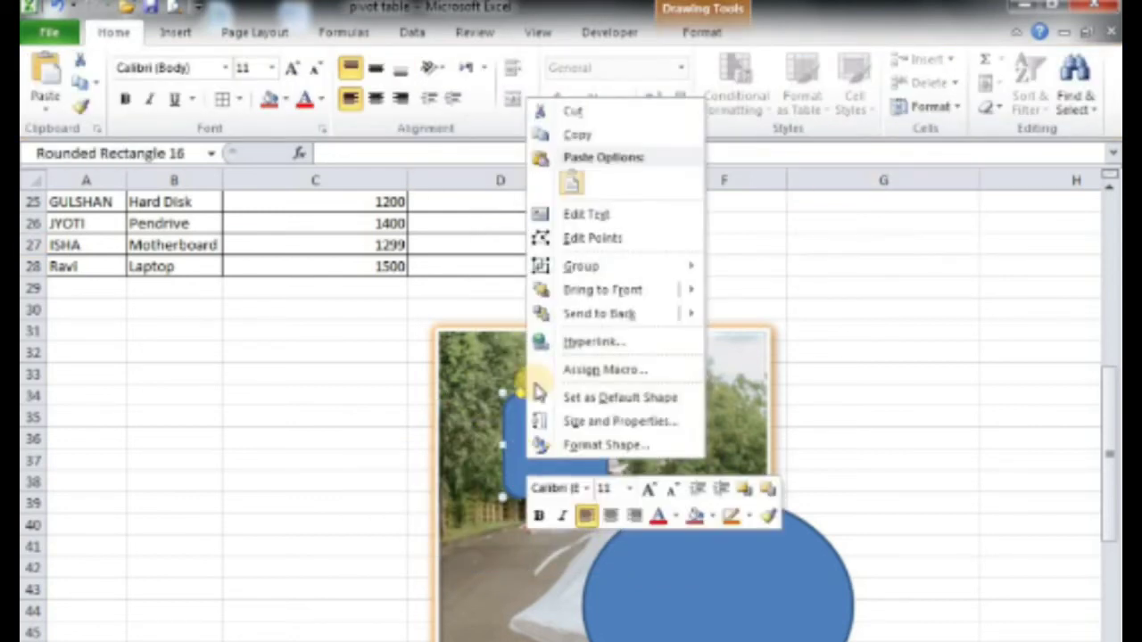
{"action": "key", "text": "Escape"}
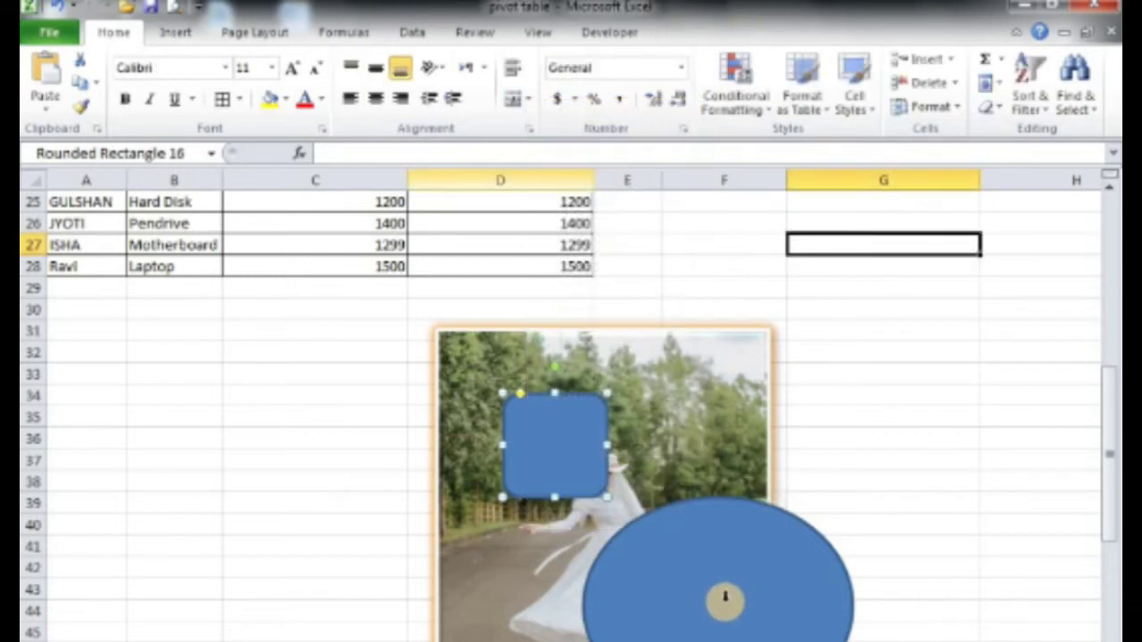
{"action": "key", "text": "Delete"}
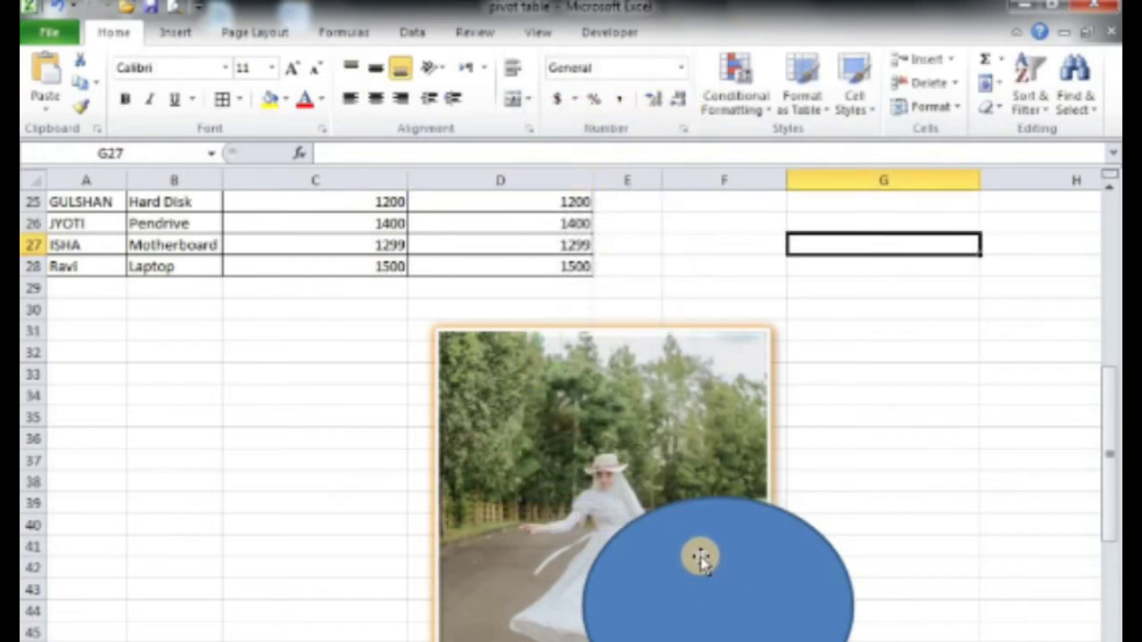
Cut the large Oval 15 from the sheet and select the photo.
{"action": "left_click", "coordinate": [654, 551]}
{"action": "right_click", "coordinate": [654, 551]}
{"action": "left_click", "coordinate": [680, 202]}
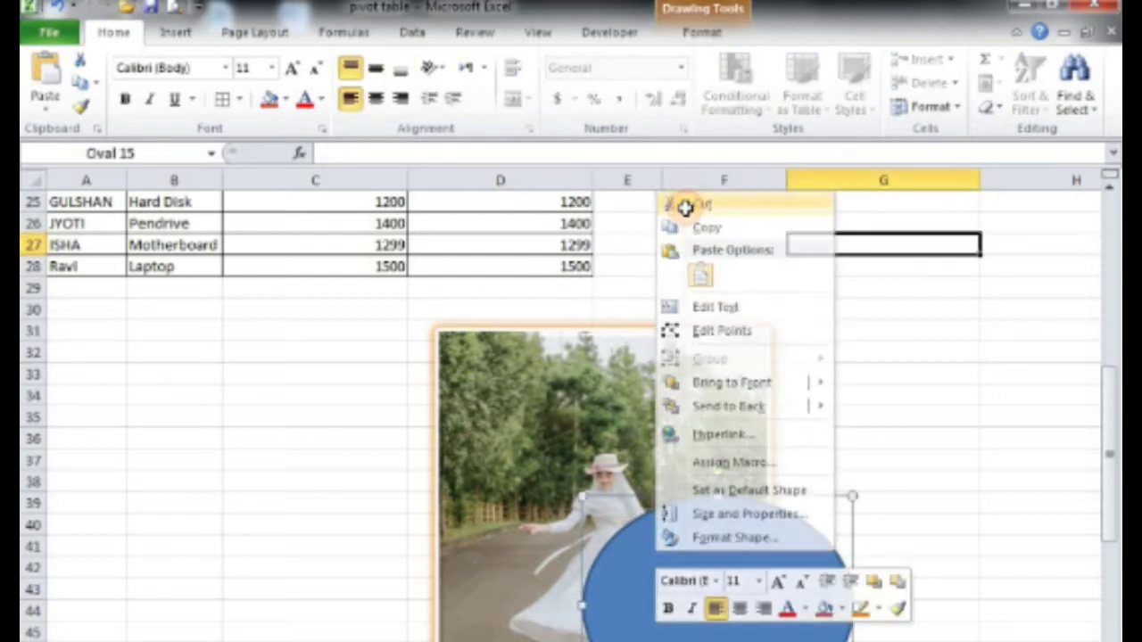
{"action": "key", "text": "Delete"}
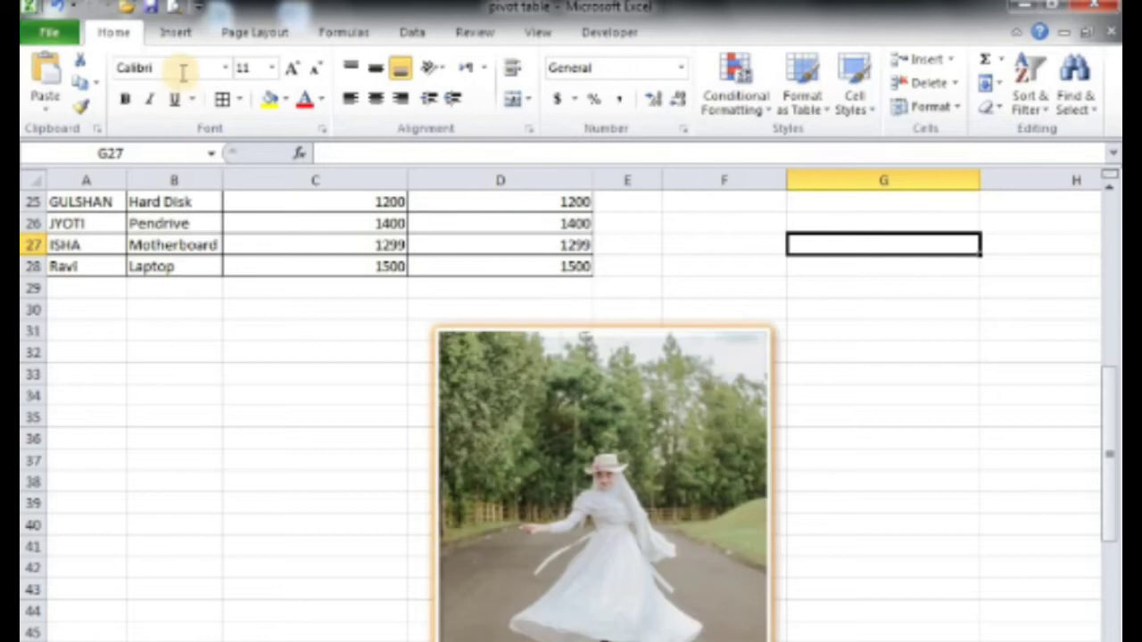
{"action": "left_click", "coordinate": [482, 388]}
{"action": "key", "text": "Delete"}
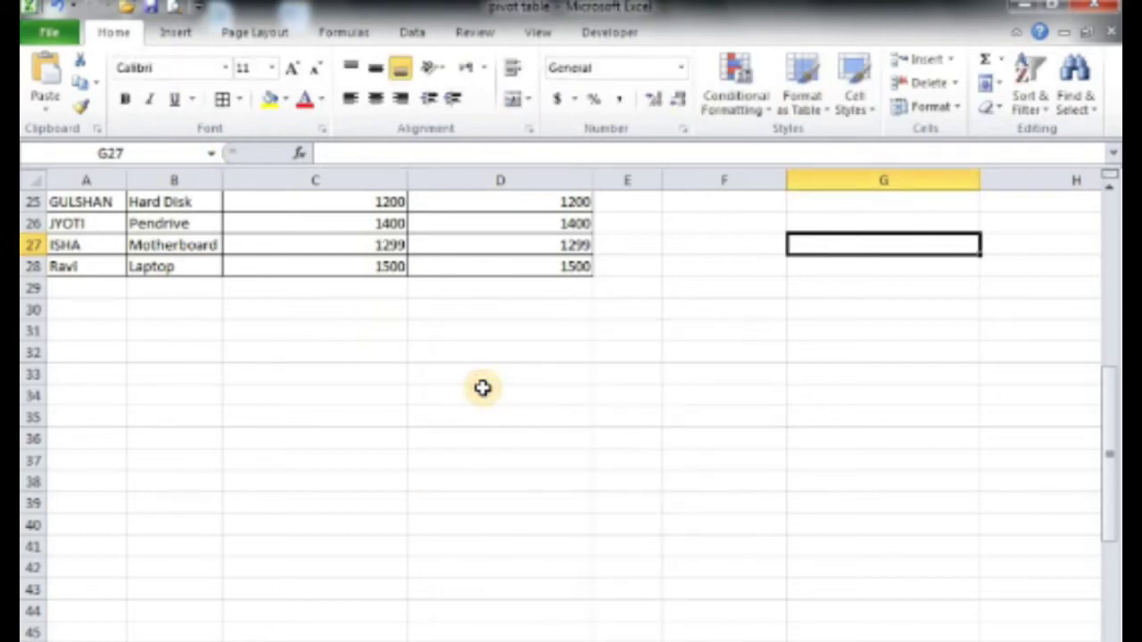
{"action": "left_click", "coordinate": [174, 33]}
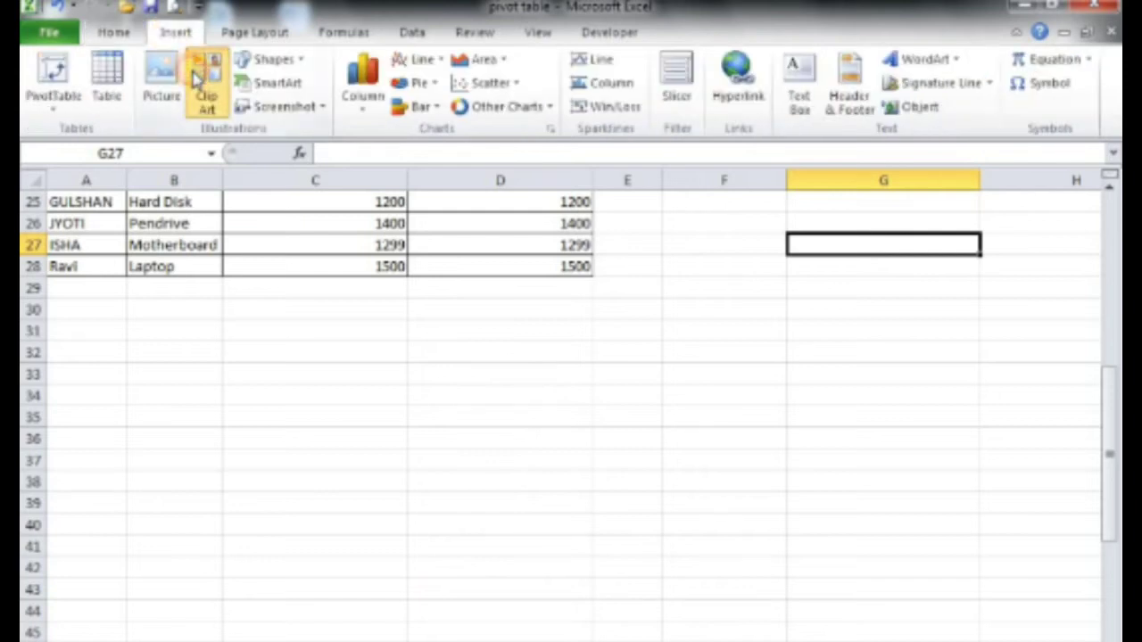
{"action": "left_click", "coordinate": [198, 80]}
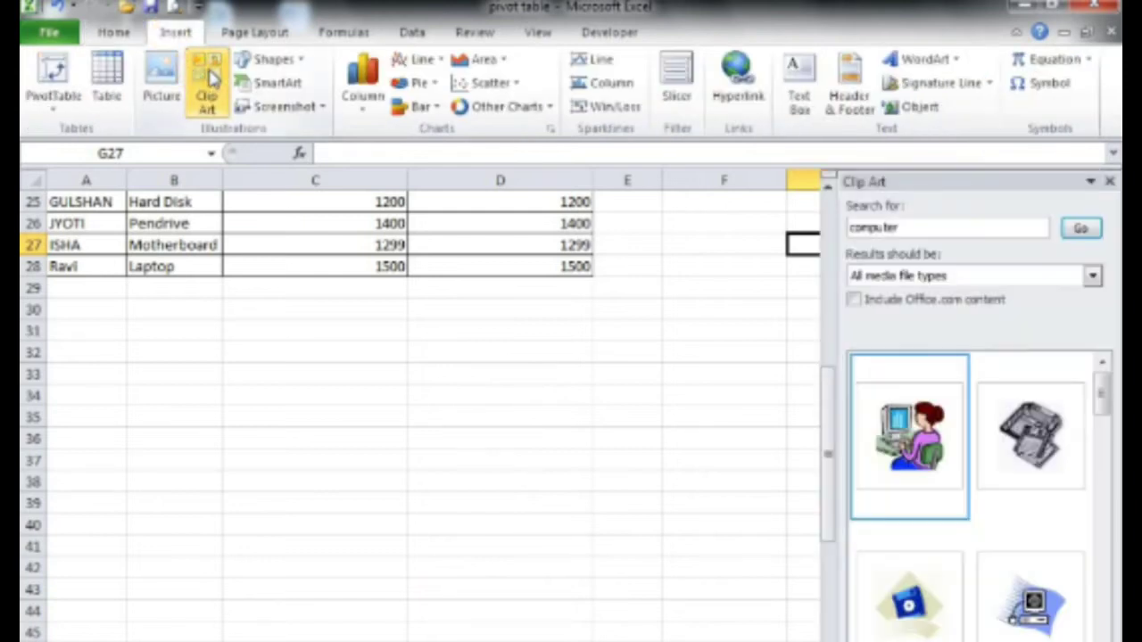
{"action": "left_click", "coordinate": [890, 437]}
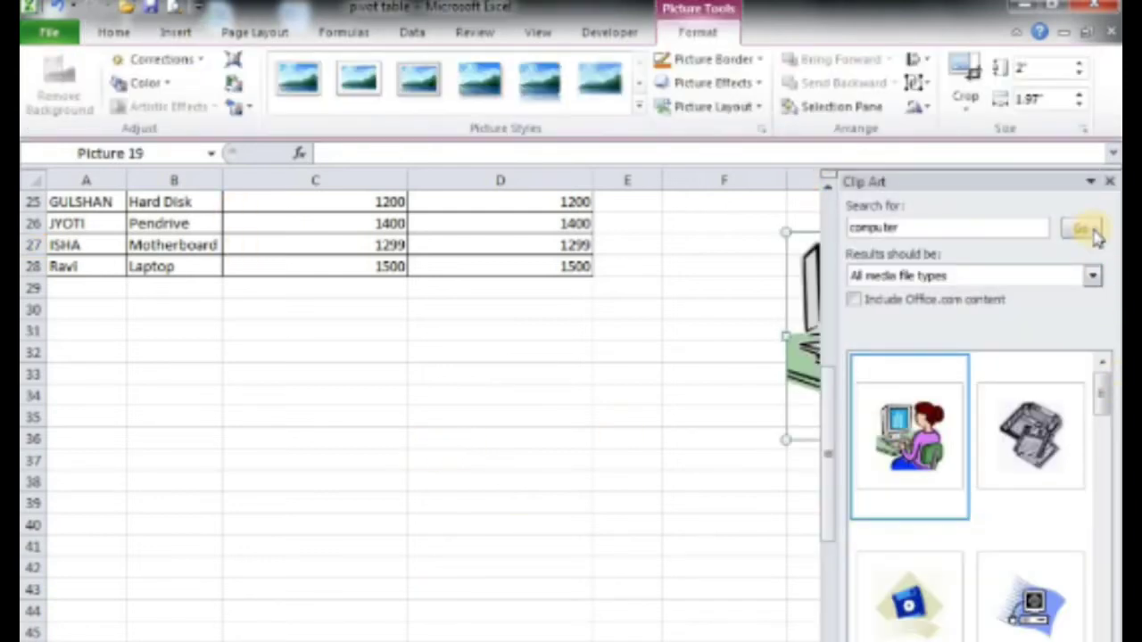
{"action": "left_click", "coordinate": [1111, 183]}
{"action": "left_click_drag", "start_coordinate": [883, 281], "coordinate": [319, 452]}
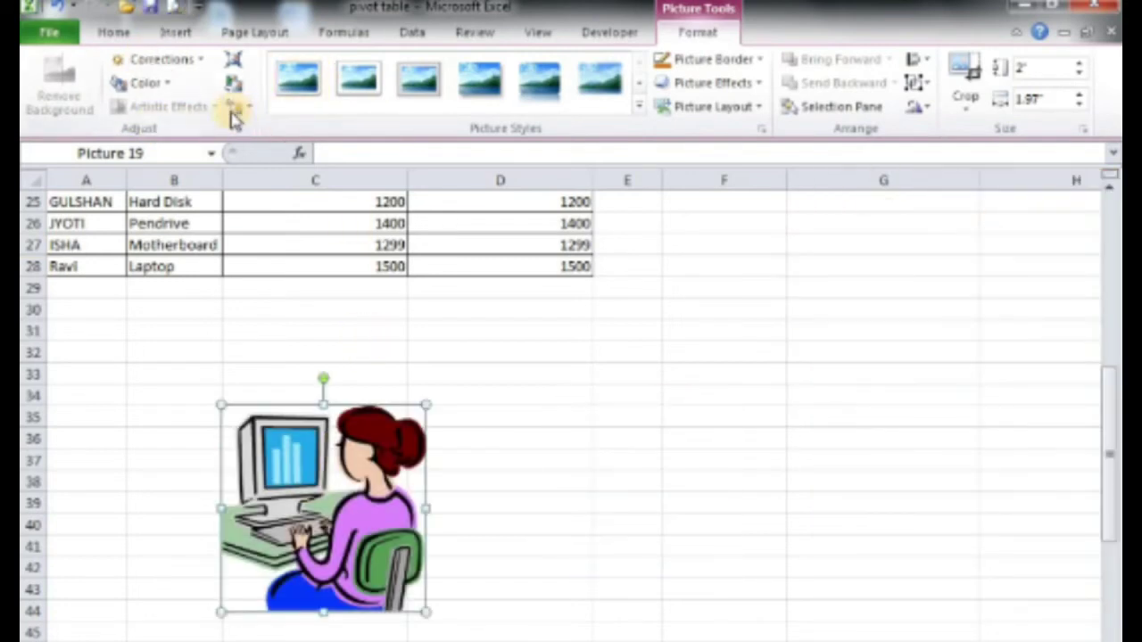
{"action": "left_click", "coordinate": [175, 83]}
{"action": "left_click", "coordinate": [390, 223]}
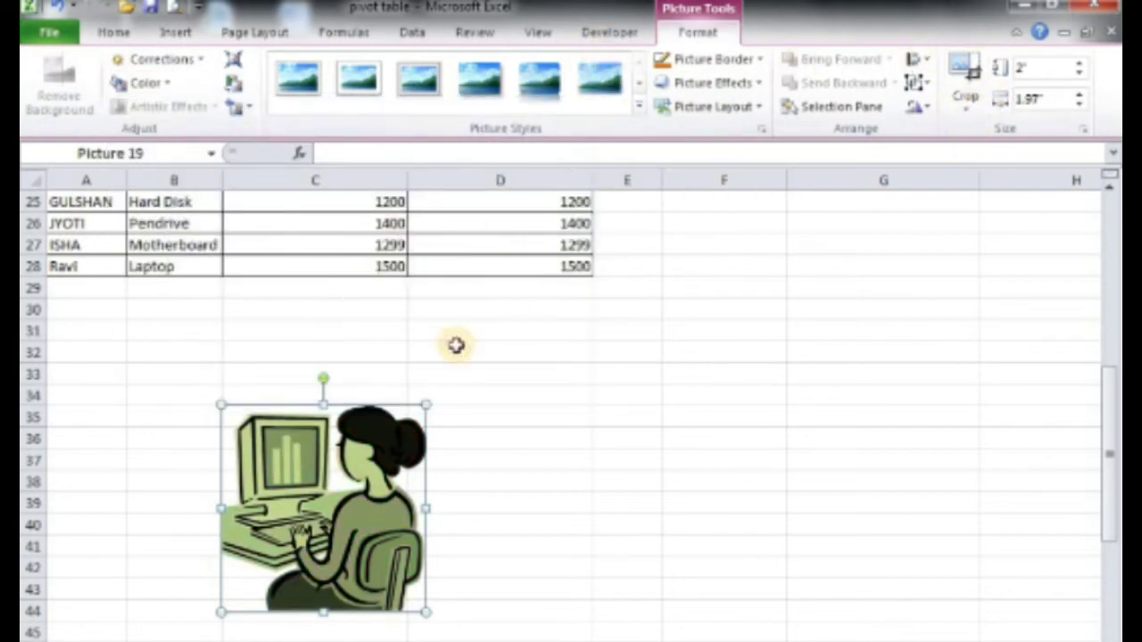
{"action": "left_click", "coordinate": [539, 80]}
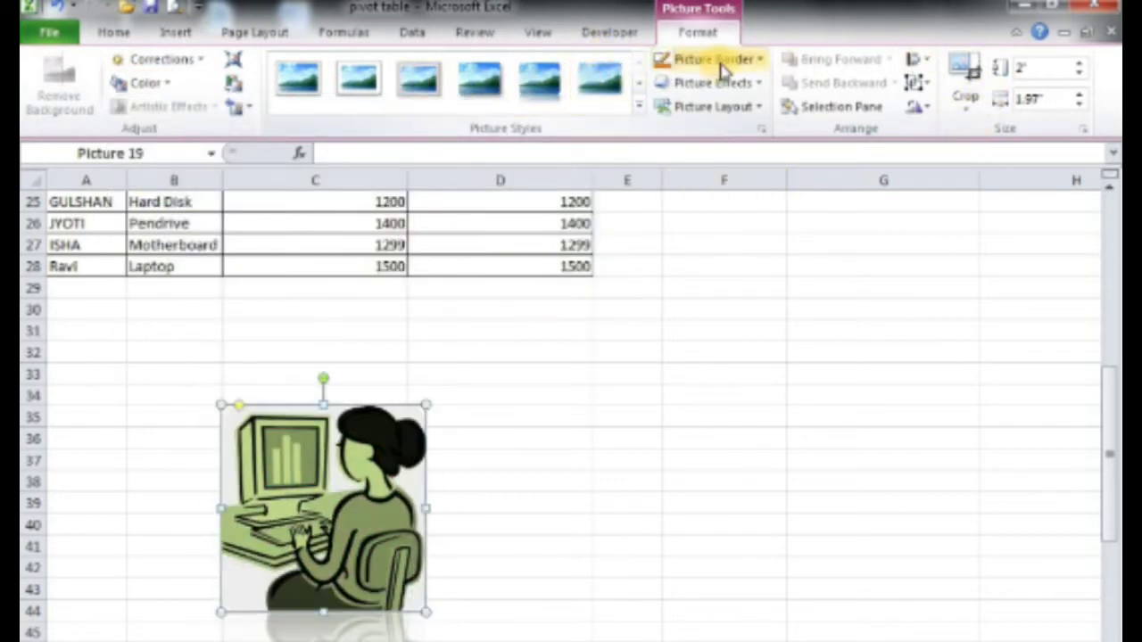
{"action": "left_click", "coordinate": [714, 59]}
{"action": "left_click", "coordinate": [382, 434]}
Delete the clip art and draw an oval shape on the sheet.
{"action": "key", "text": "Delete"}
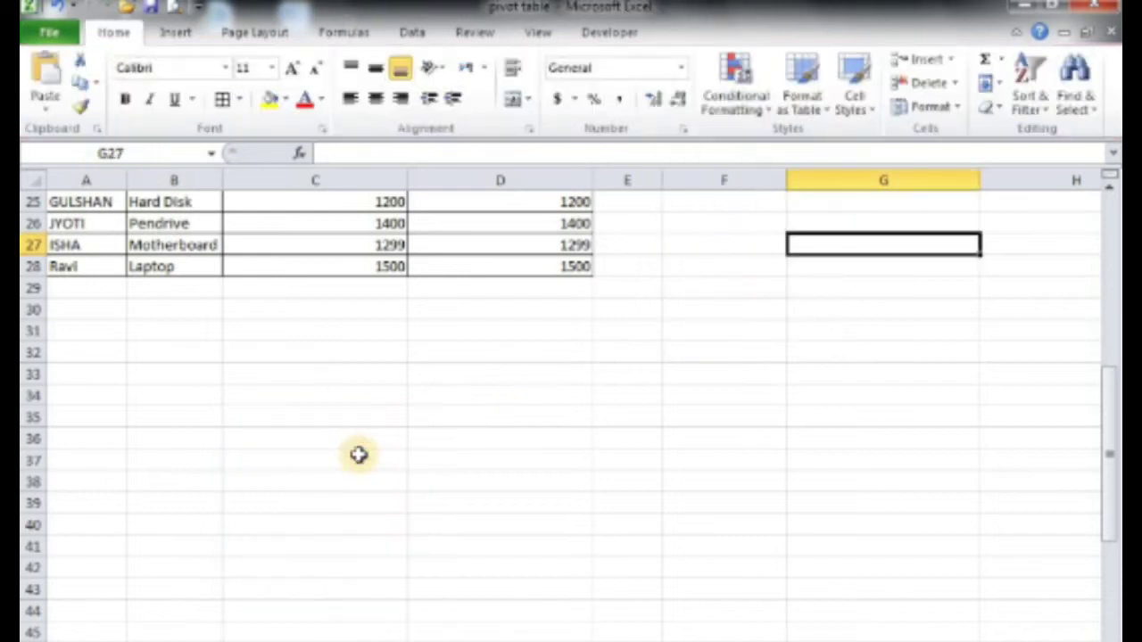
{"action": "left_click", "coordinate": [187, 39]}
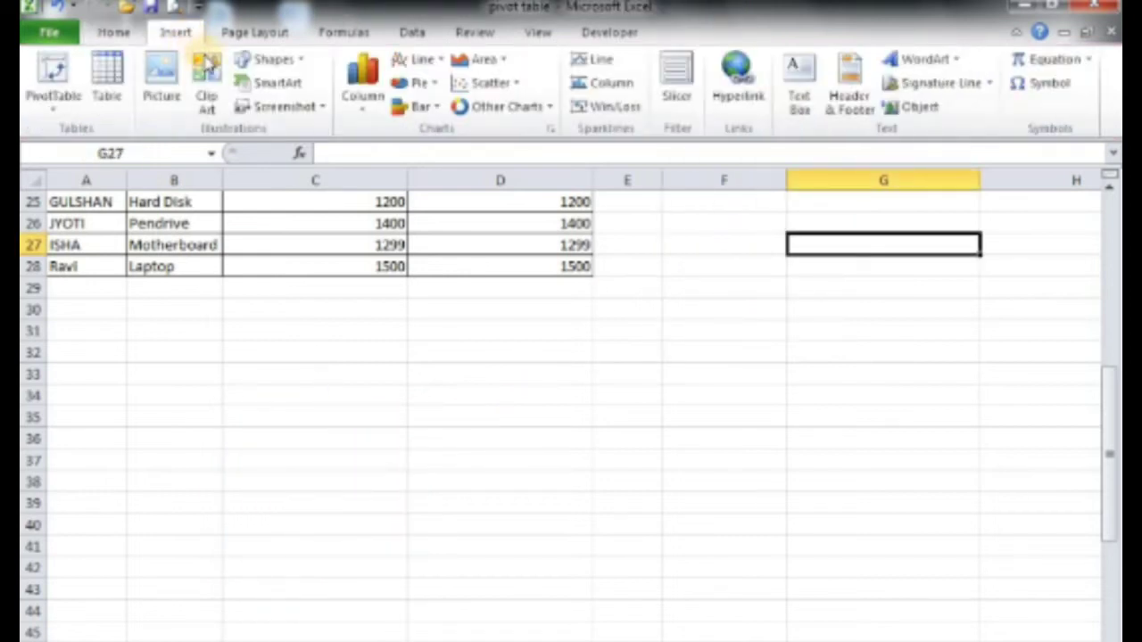
{"action": "left_click", "coordinate": [302, 60]}
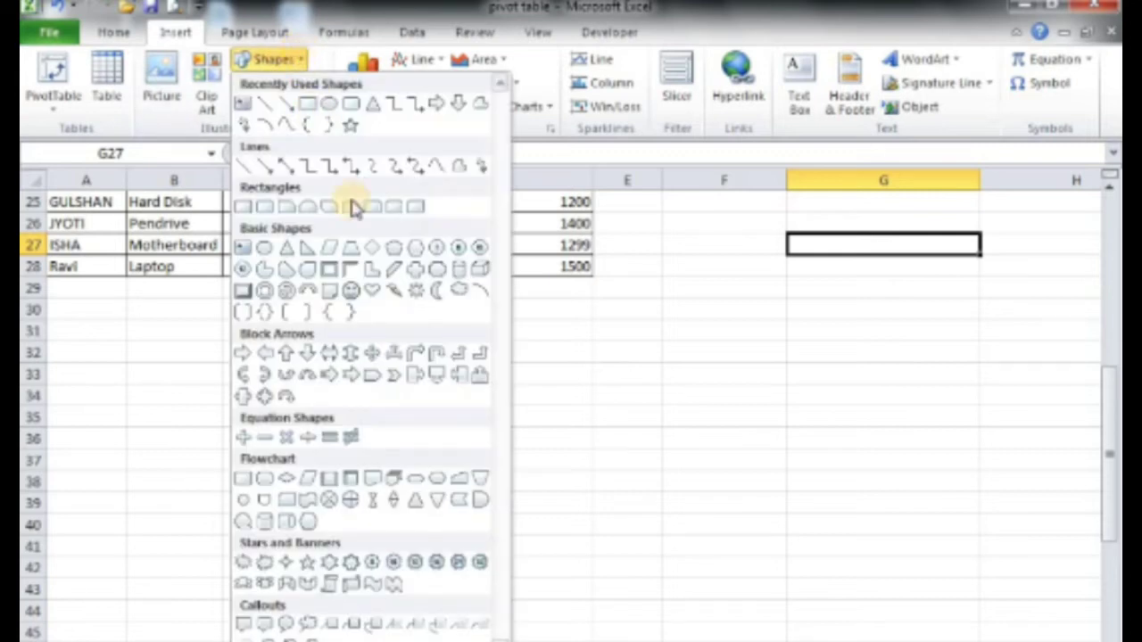
{"action": "left_click", "coordinate": [328, 106]}
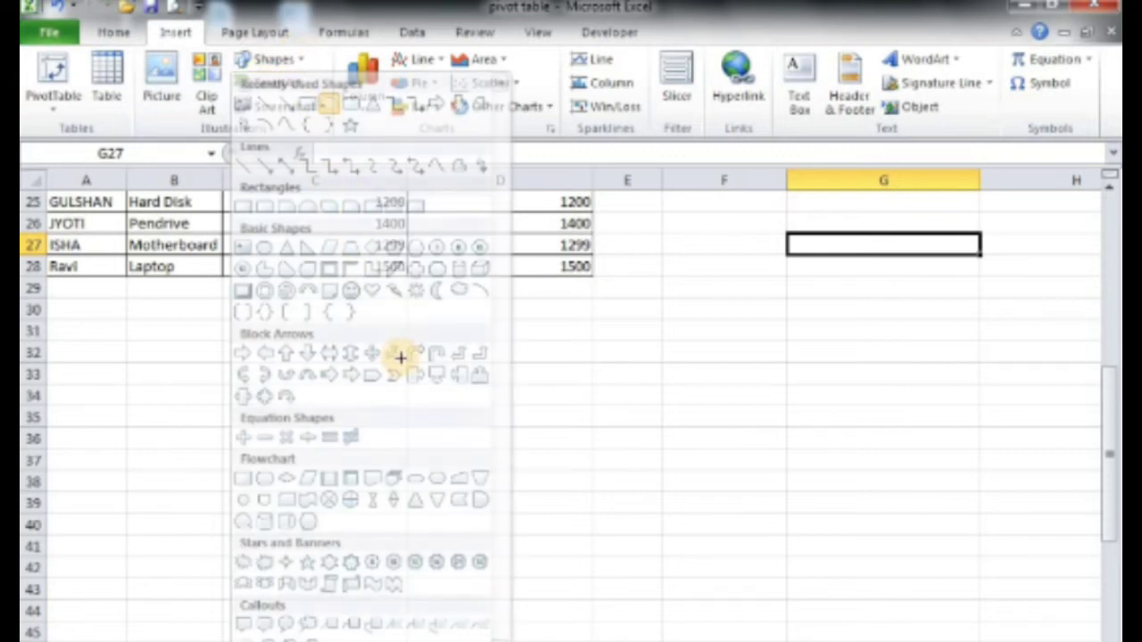
{"action": "left_click_drag", "start_coordinate": [395, 352], "coordinate": [383, 249]}
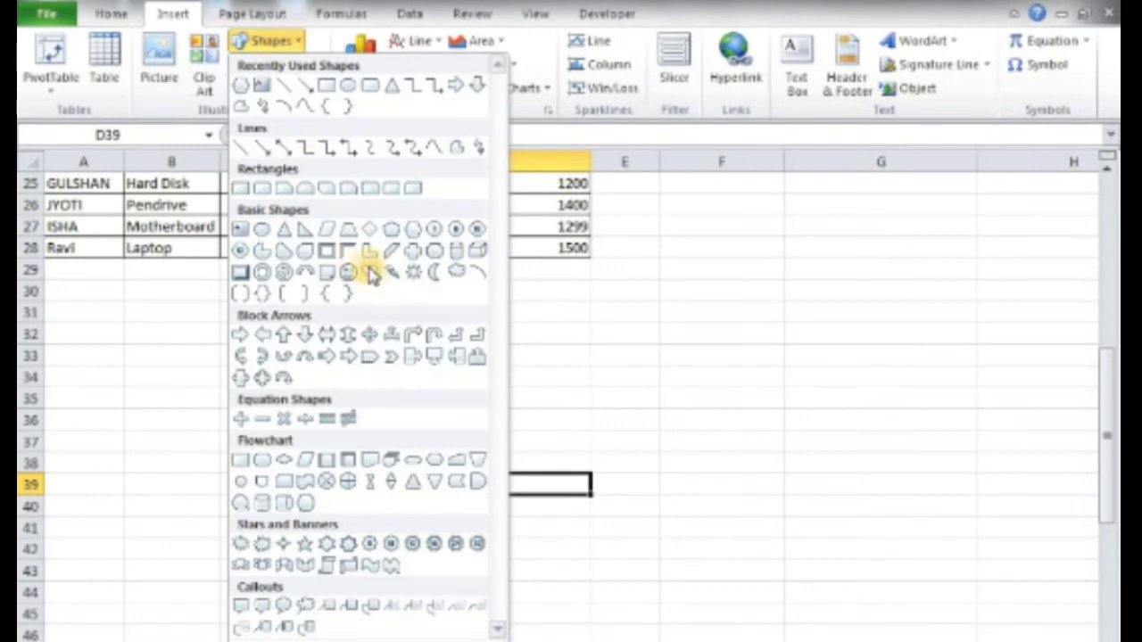
Draw a Frame shape over D33:E40 and thin its border with the adjustment handle.
{"action": "left_click", "coordinate": [326, 253]}
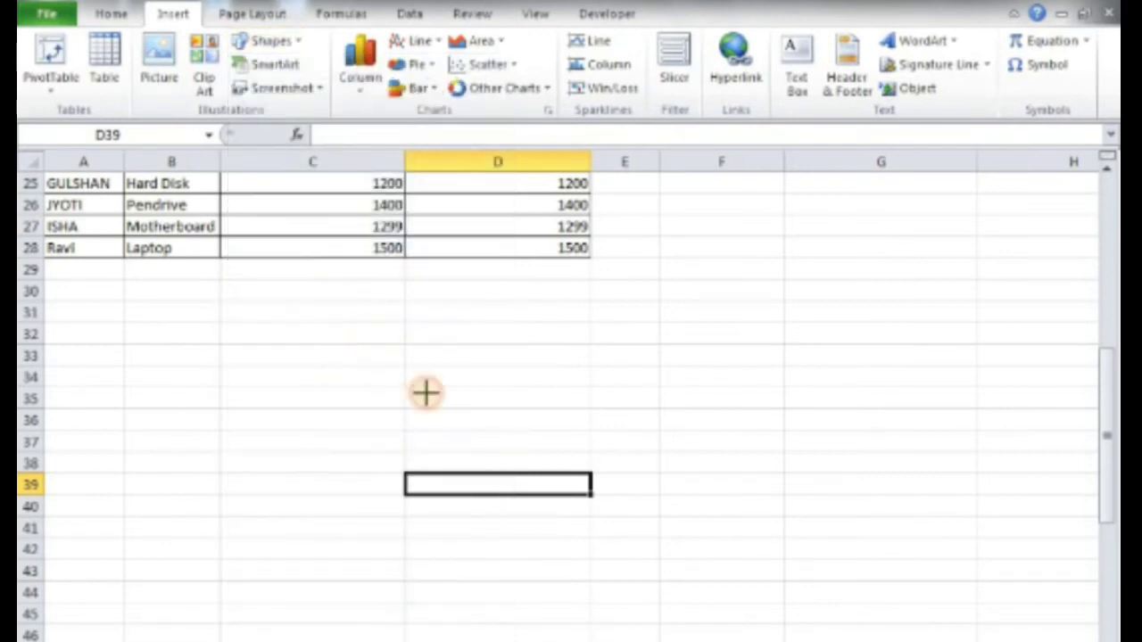
{"action": "left_click_drag", "start_coordinate": [405, 346], "coordinate": [625, 511]}
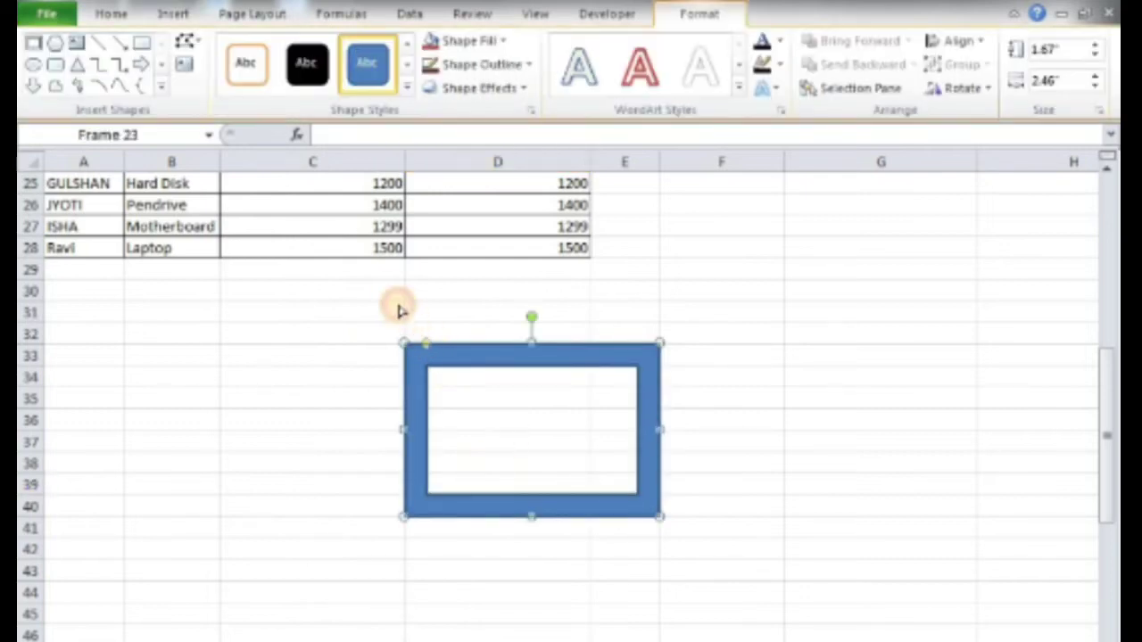
{"action": "left_click_drag", "start_coordinate": [409, 326], "coordinate": [423, 348]}
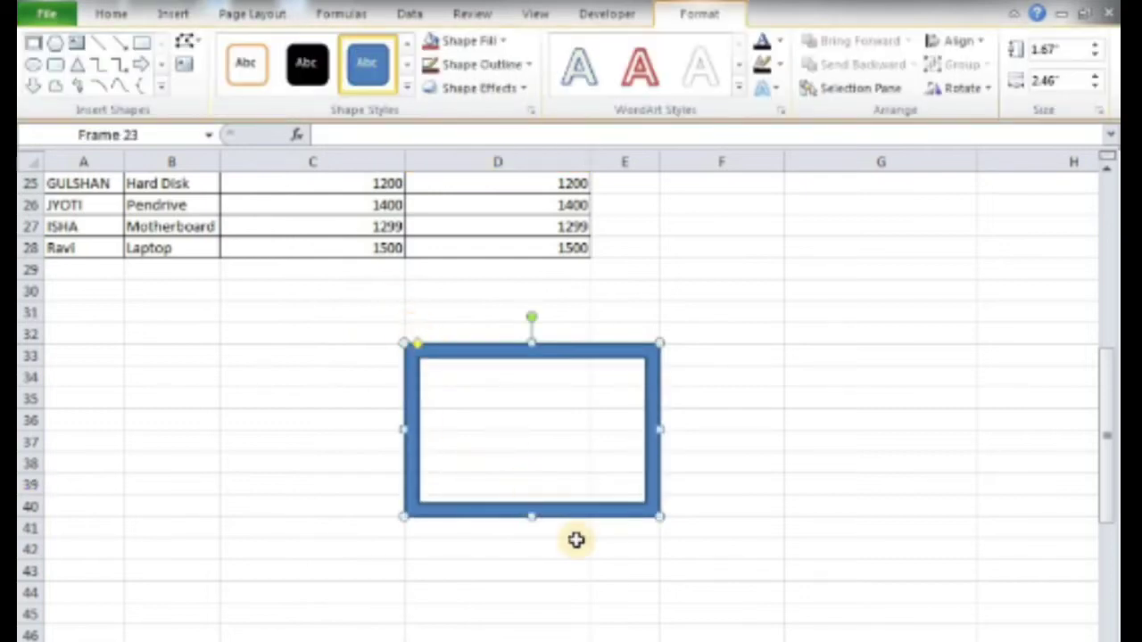
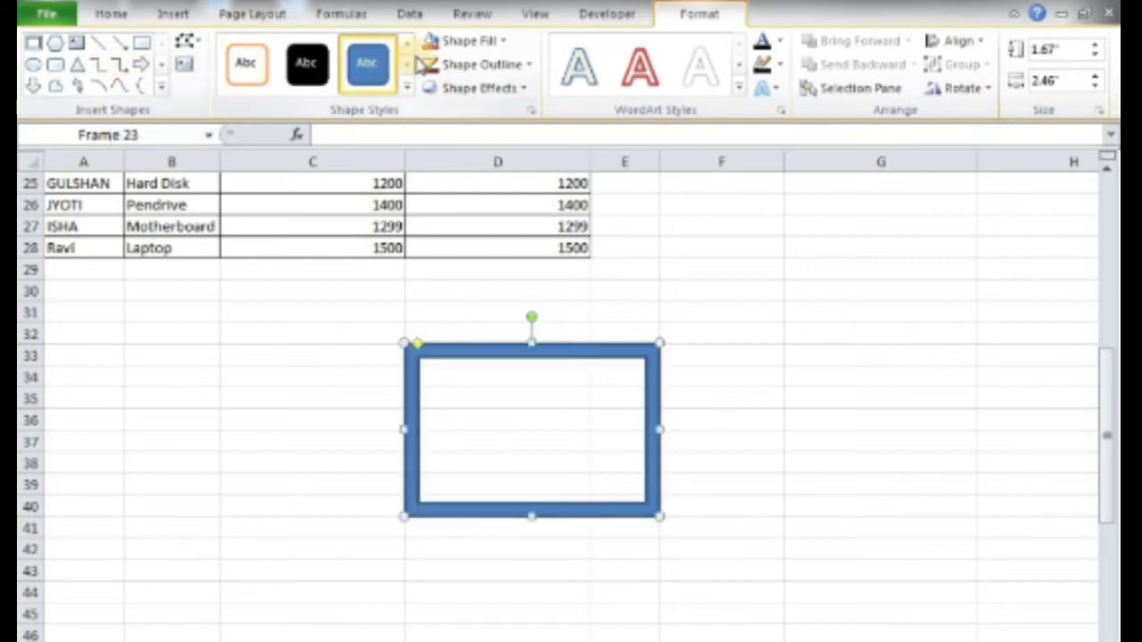
Apply the purple shape style to the frame and place a trial text box inside it.
{"action": "left_click", "coordinate": [406, 64]}
{"action": "left_click", "coordinate": [368, 67]}
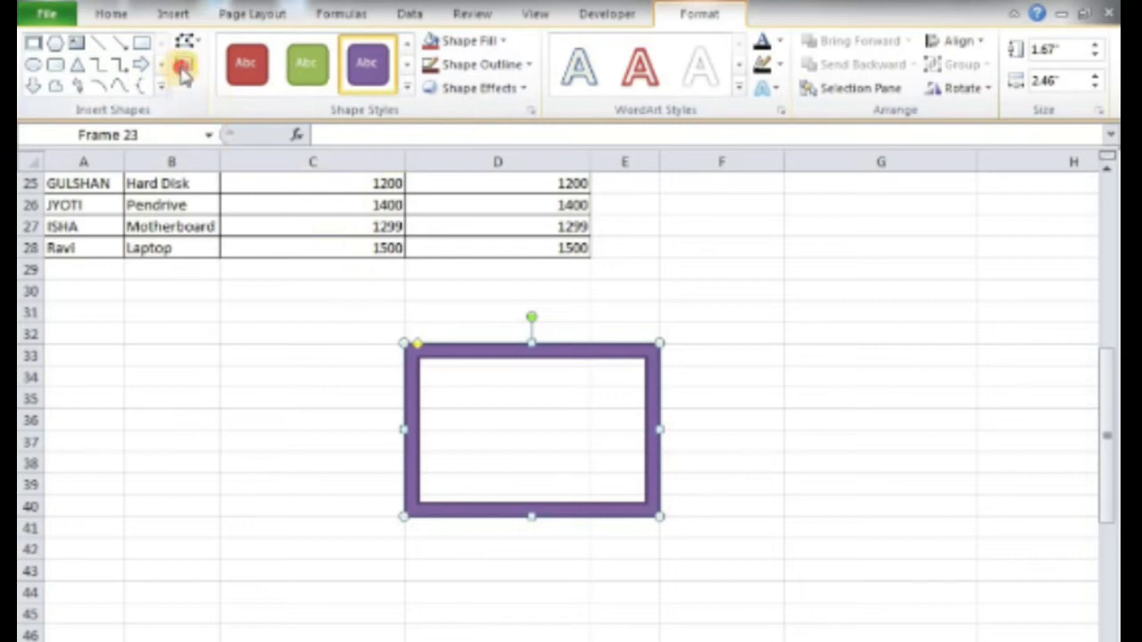
{"action": "left_click", "coordinate": [183, 67]}
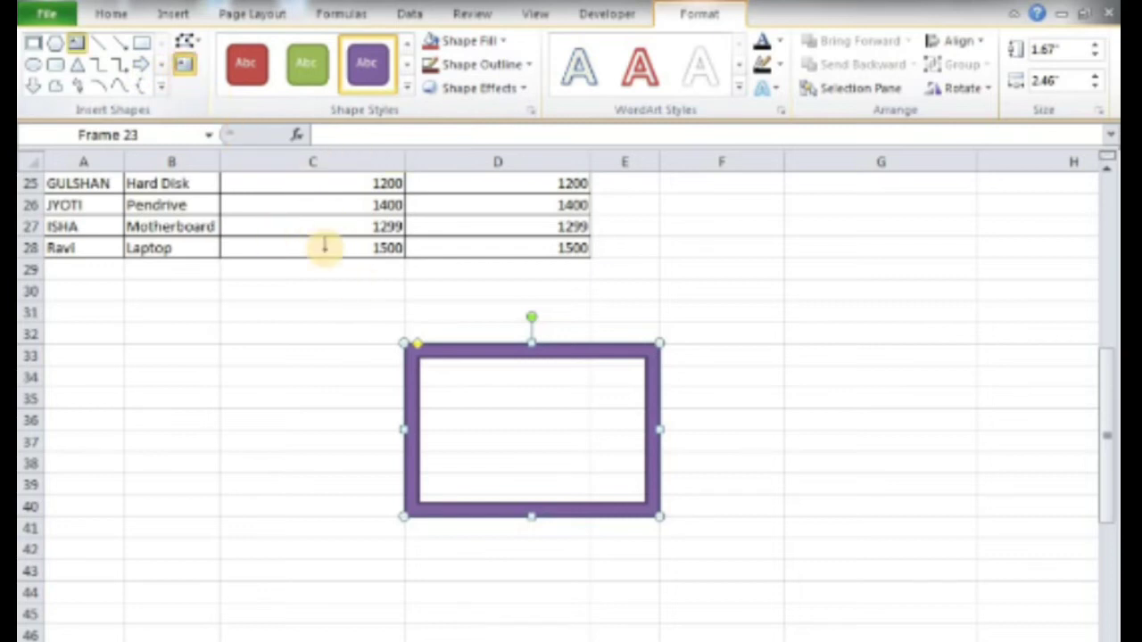
{"action": "left_click", "coordinate": [497, 416]}
{"action": "type", "text": "nm.nmnmn"}
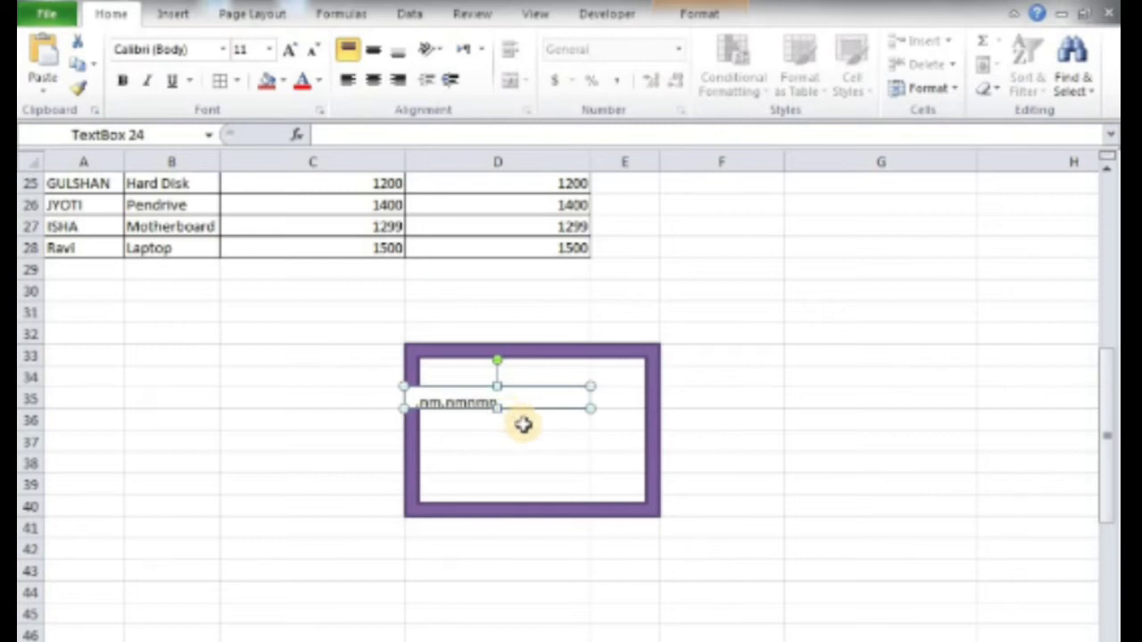
Resize and move the trial text box within the frame, then cut it.
{"action": "left_click", "coordinate": [531, 459]}
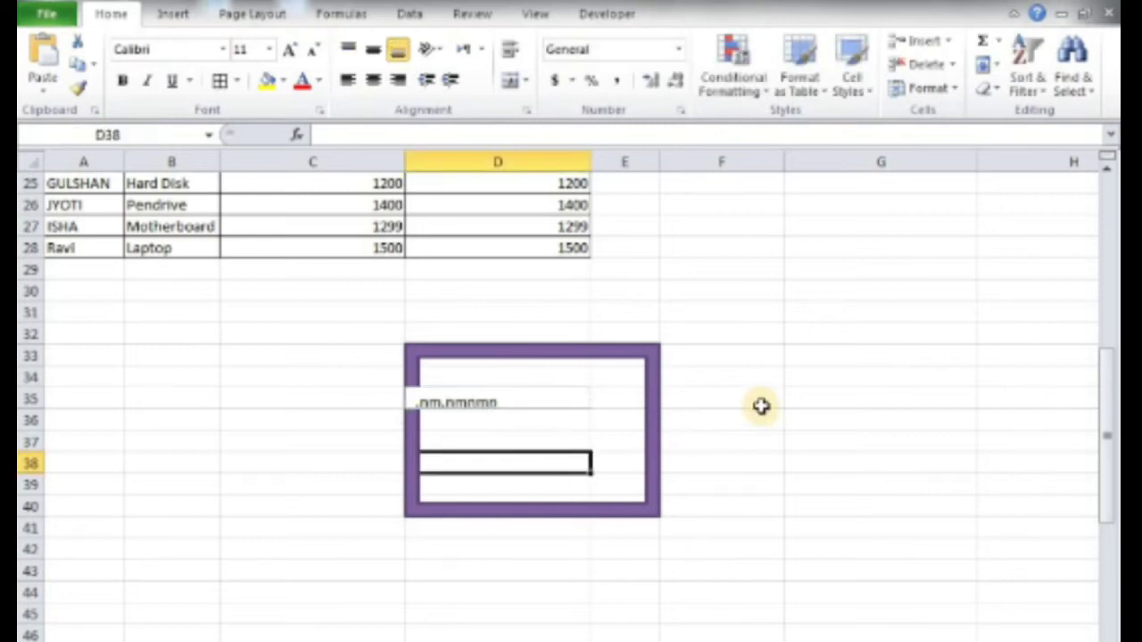
{"action": "left_click", "coordinate": [542, 390]}
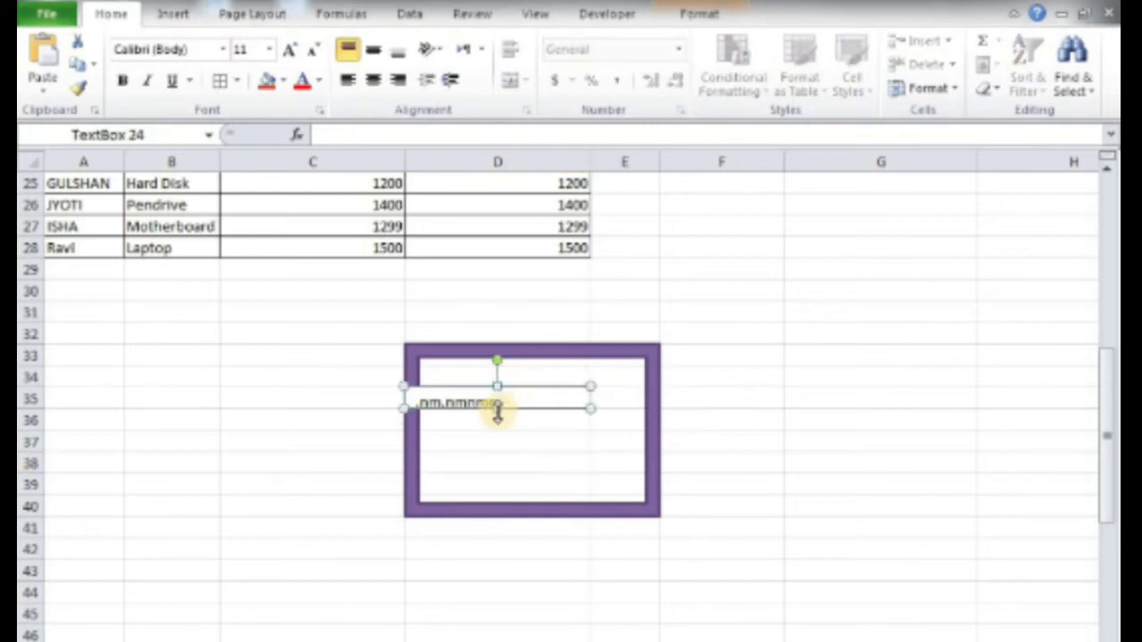
{"action": "left_click_drag", "start_coordinate": [496, 431], "coordinate": [497, 431]}
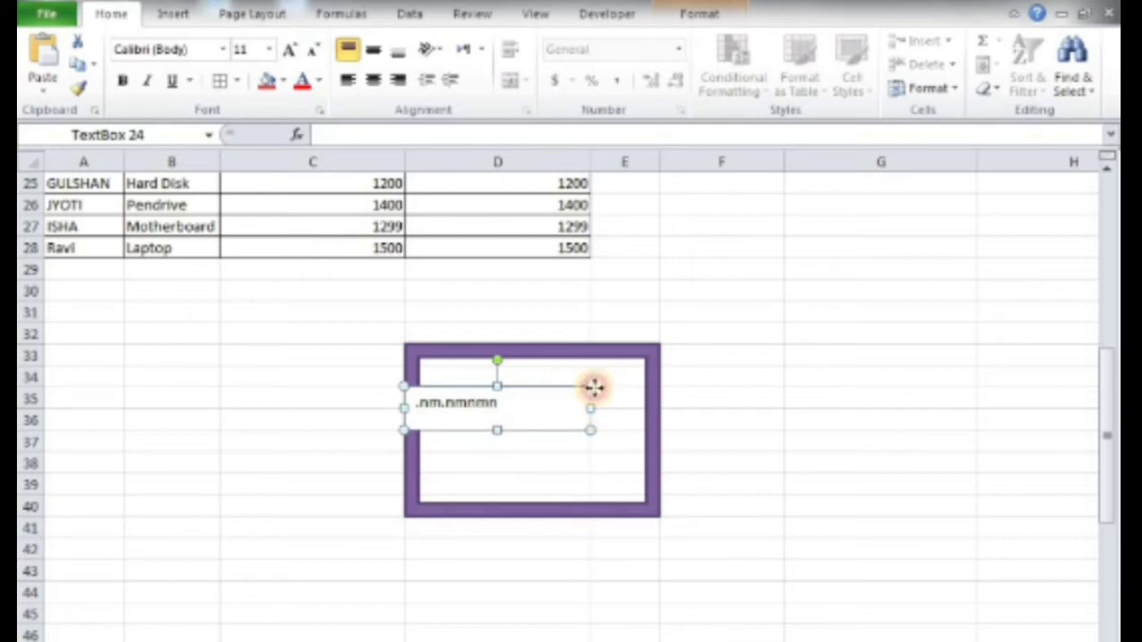
{"action": "left_click_drag", "start_coordinate": [571, 379], "coordinate": [599, 401]}
{"action": "left_click", "coordinate": [758, 426]}
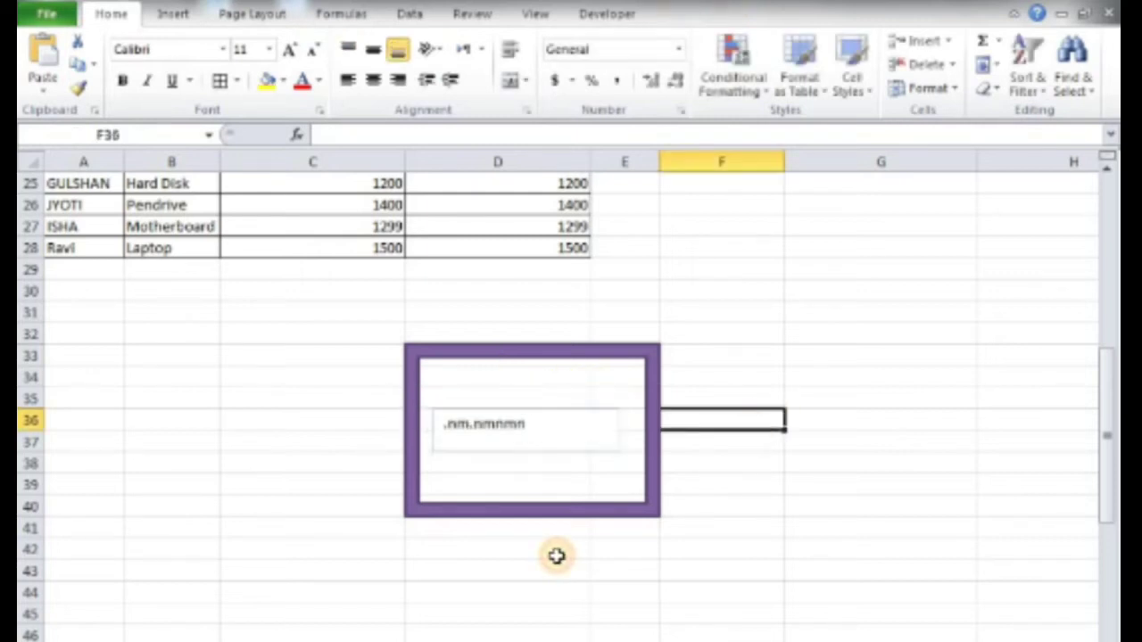
{"action": "left_click", "coordinate": [522, 426]}
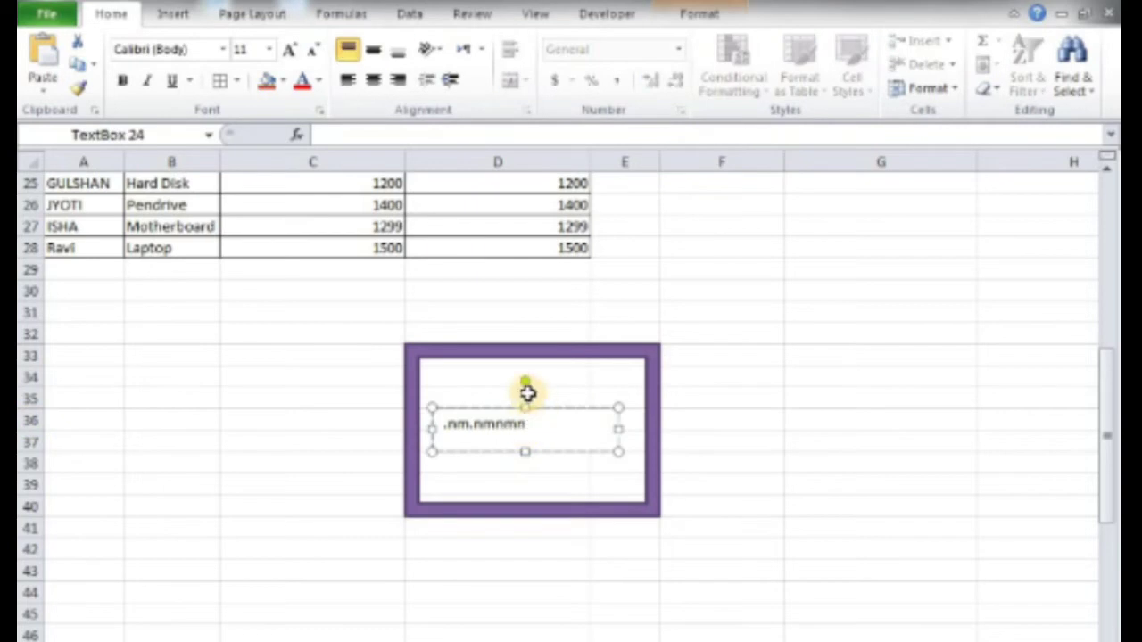
{"action": "right_click", "coordinate": [532, 415]}
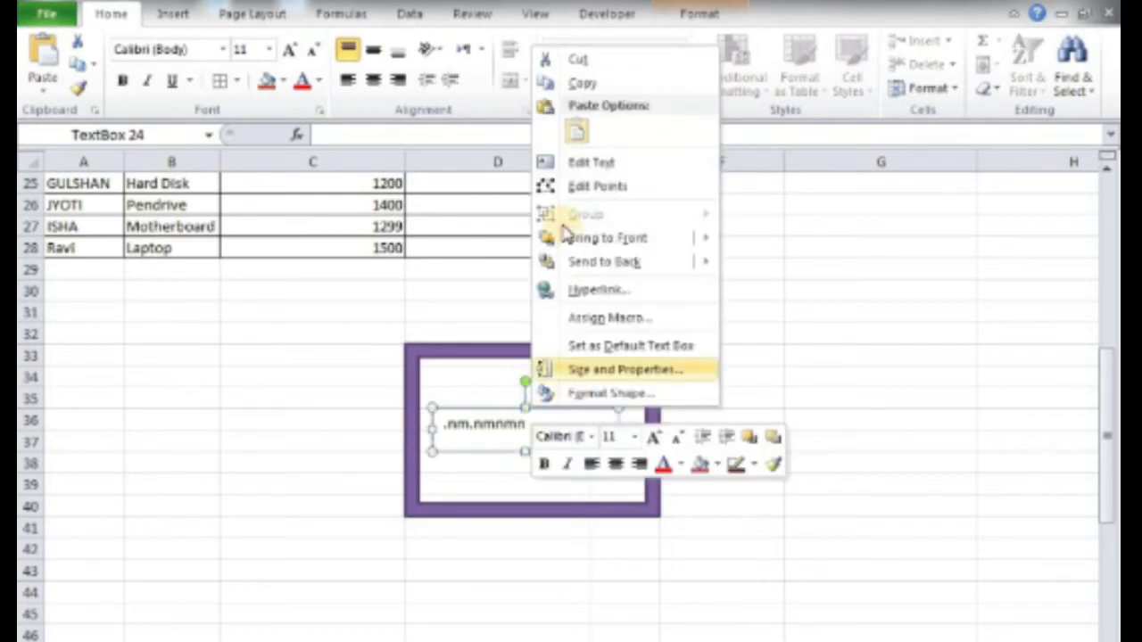
{"action": "key", "text": "Return"}
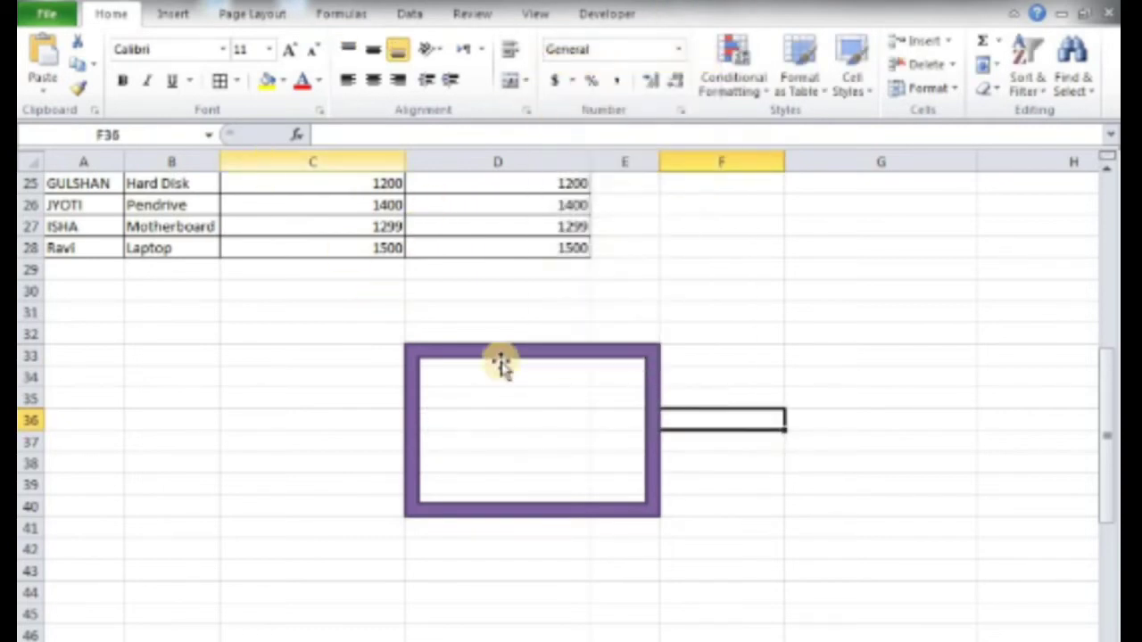
Change the frame shape's outline colour to orange.
{"action": "left_click", "coordinate": [527, 355]}
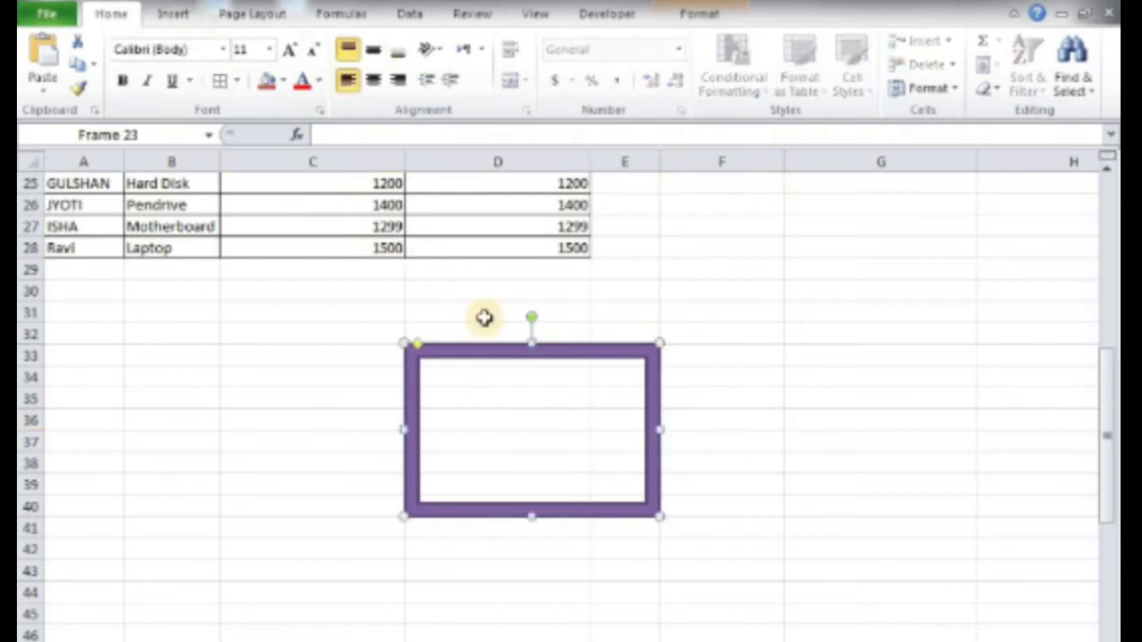
{"action": "double_click", "coordinate": [538, 354]}
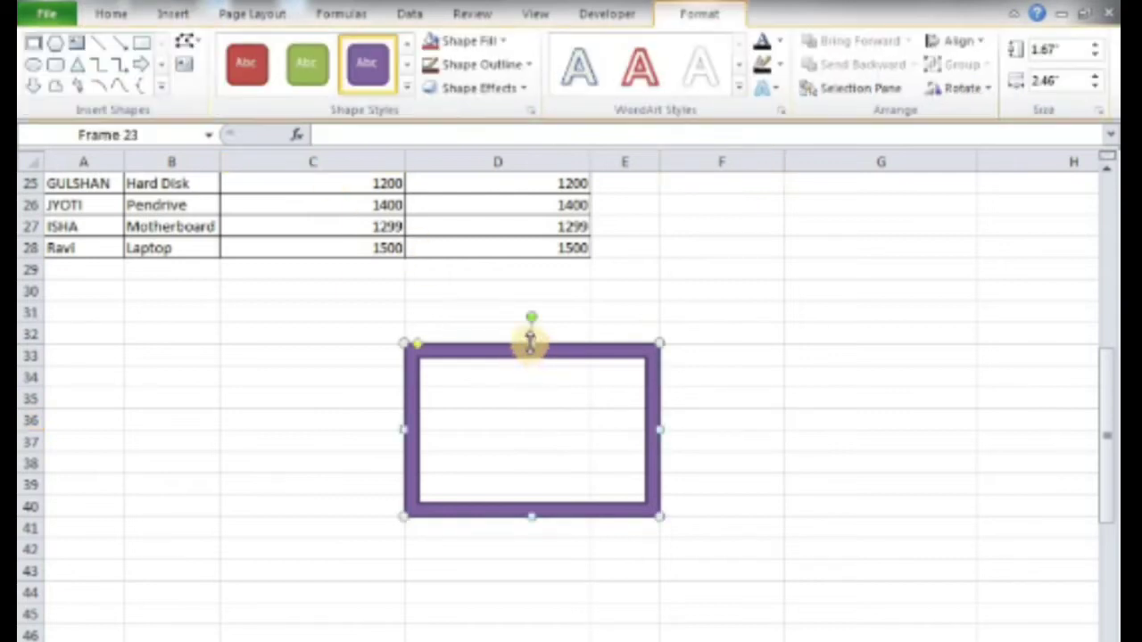
{"action": "left_click", "coordinate": [525, 74]}
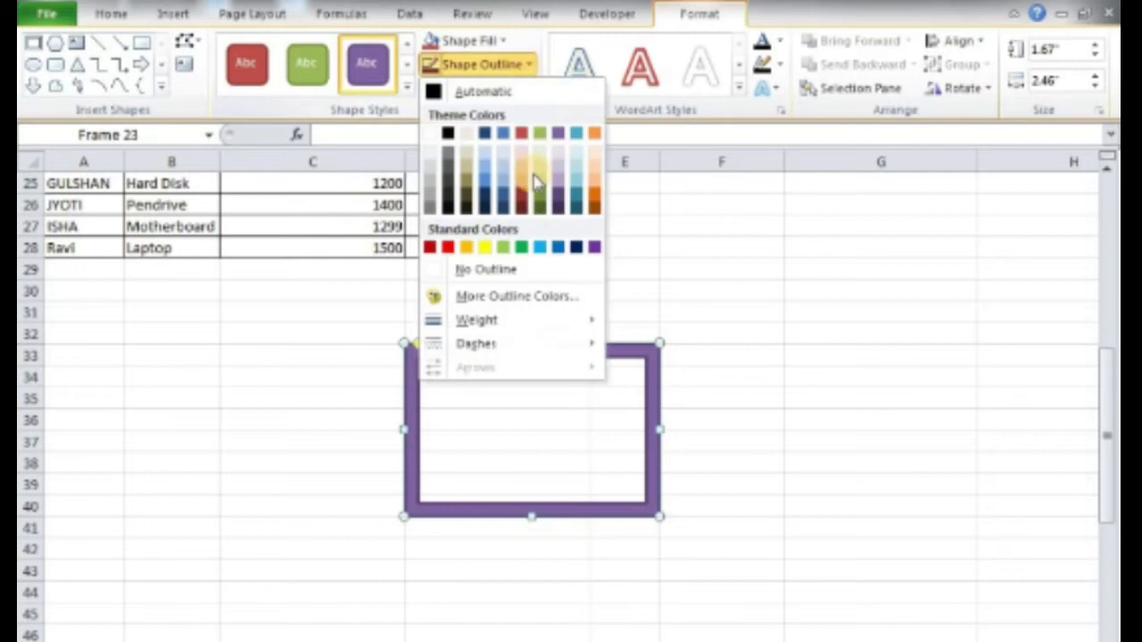
{"action": "left_click", "coordinate": [530, 173]}
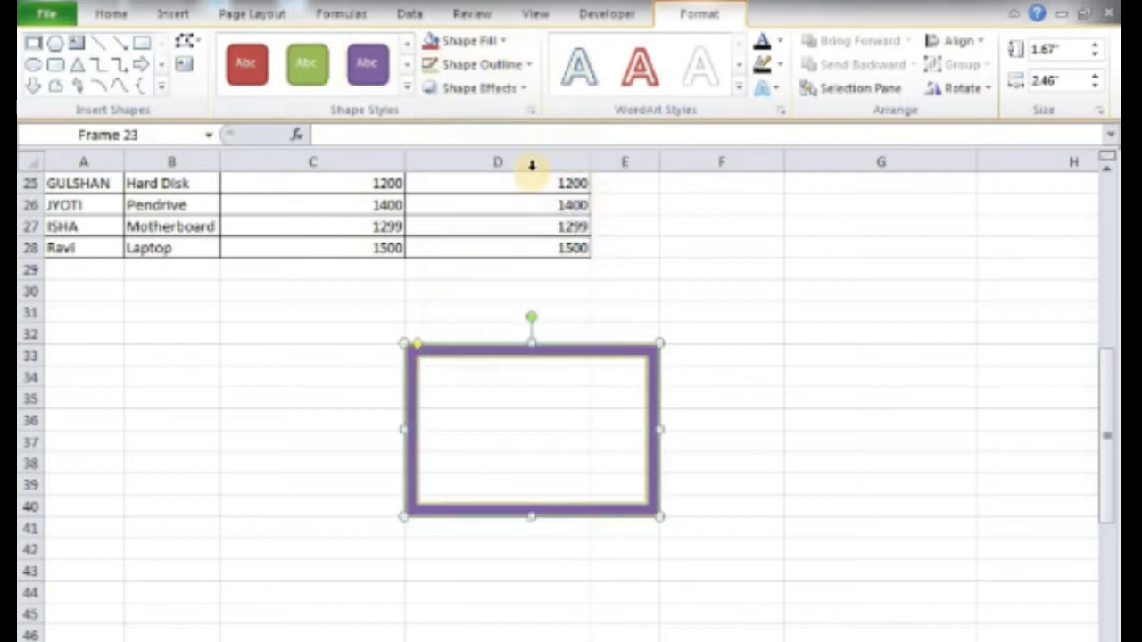
{"action": "left_click", "coordinate": [528, 64]}
{"action": "left_click", "coordinate": [593, 201]}
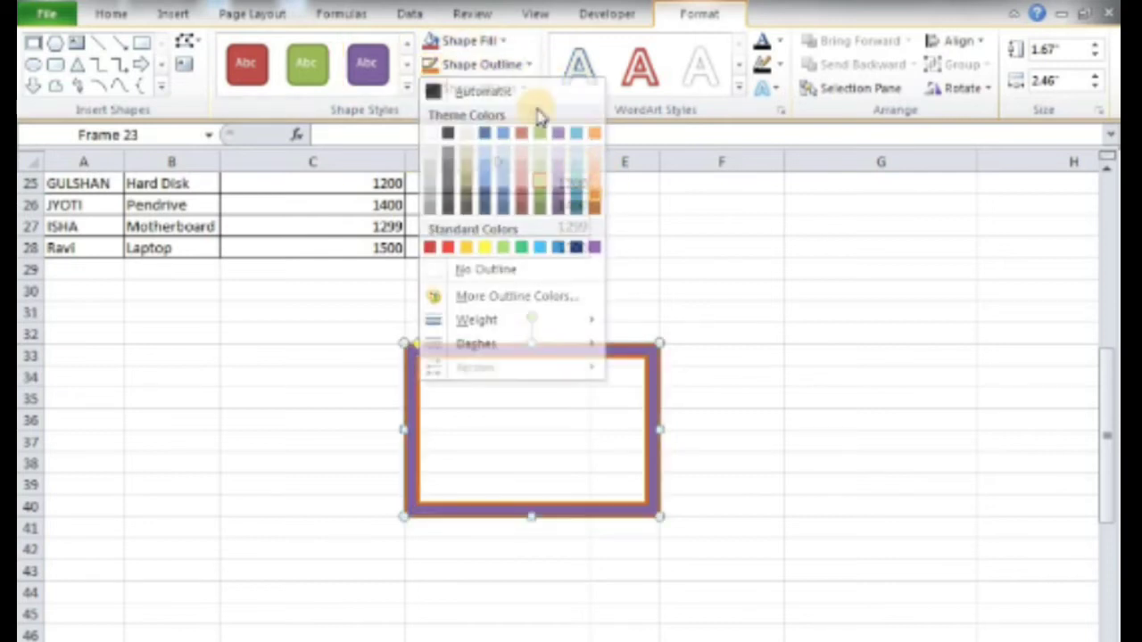
Fill the frame orange and give it 1 Point soft edges.
{"action": "left_click", "coordinate": [511, 44]}
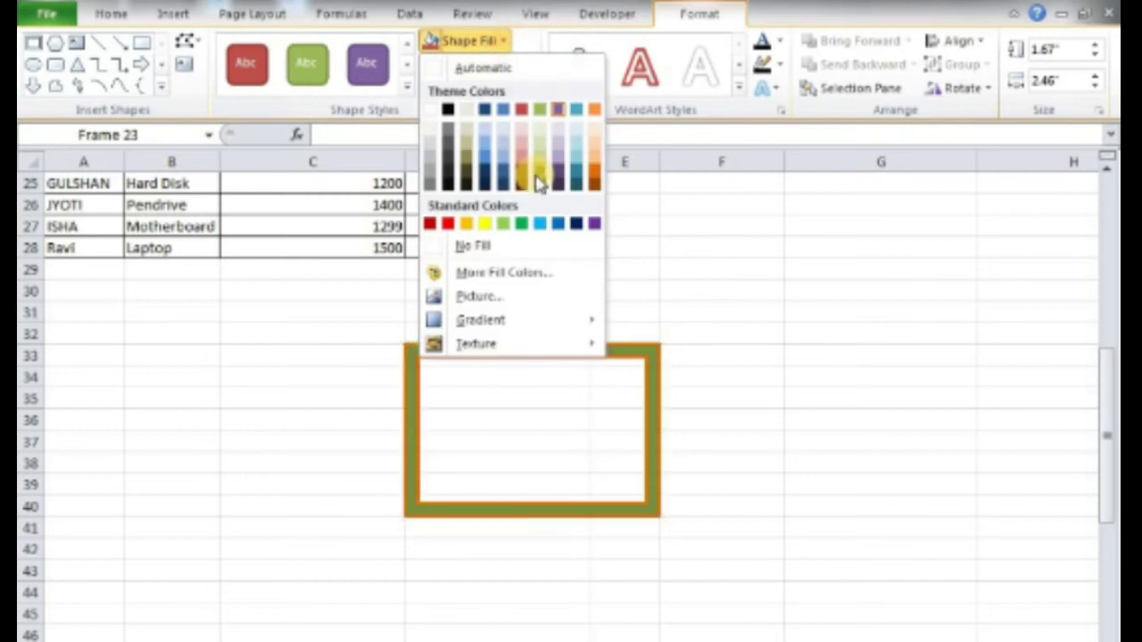
{"action": "left_click", "coordinate": [596, 172]}
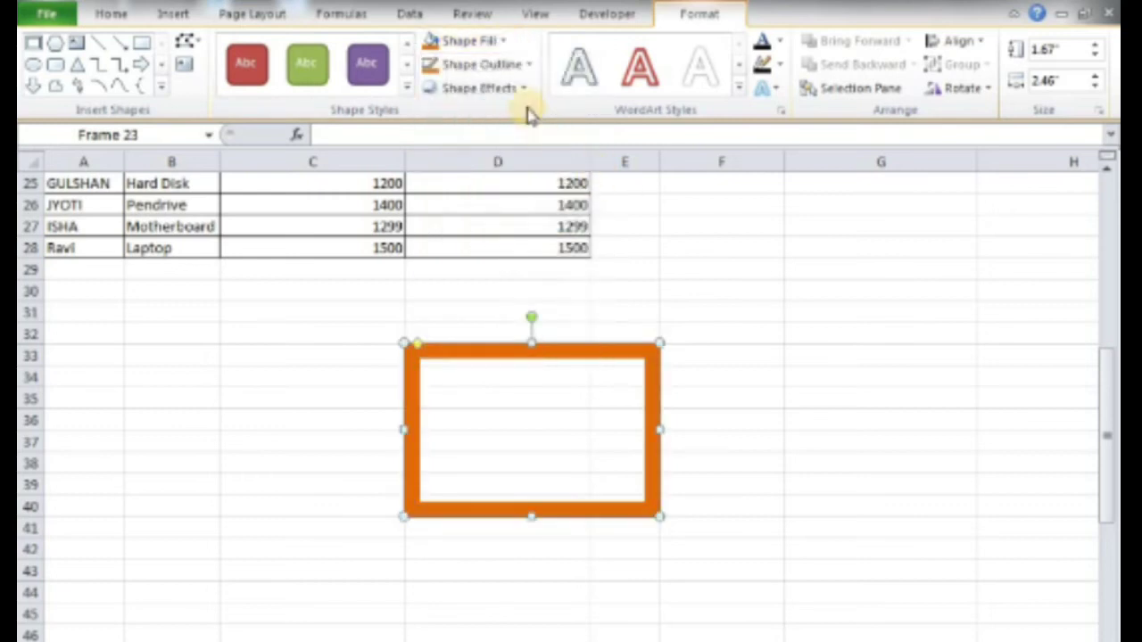
{"action": "left_click", "coordinate": [522, 90]}
{"action": "mouse_move", "coordinate": [535, 319]}
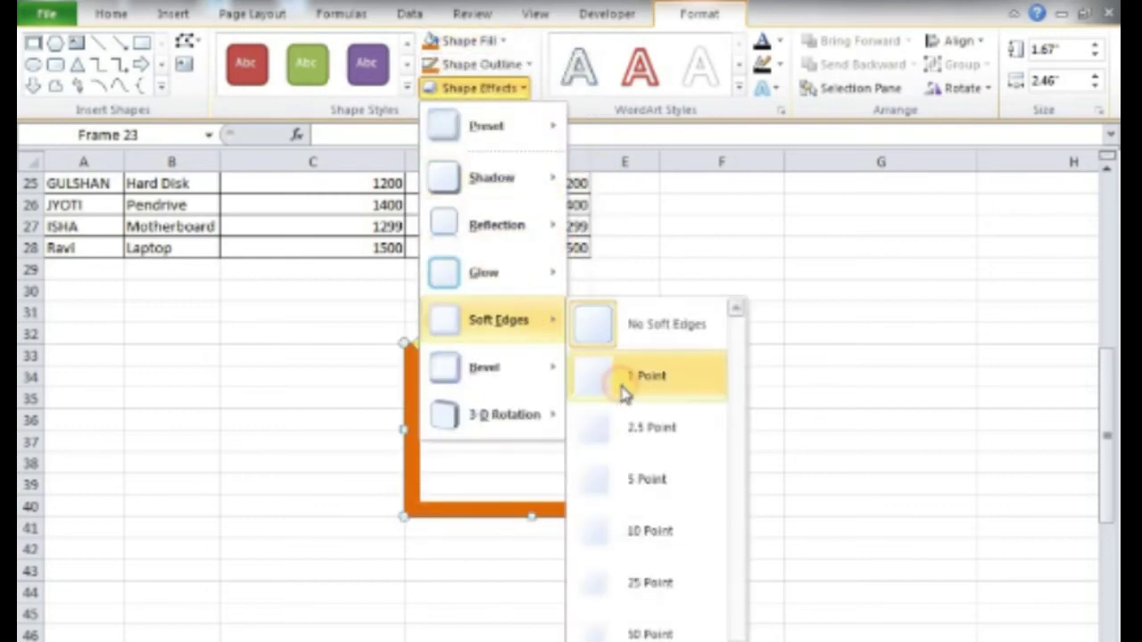
{"action": "left_click", "coordinate": [633, 293]}
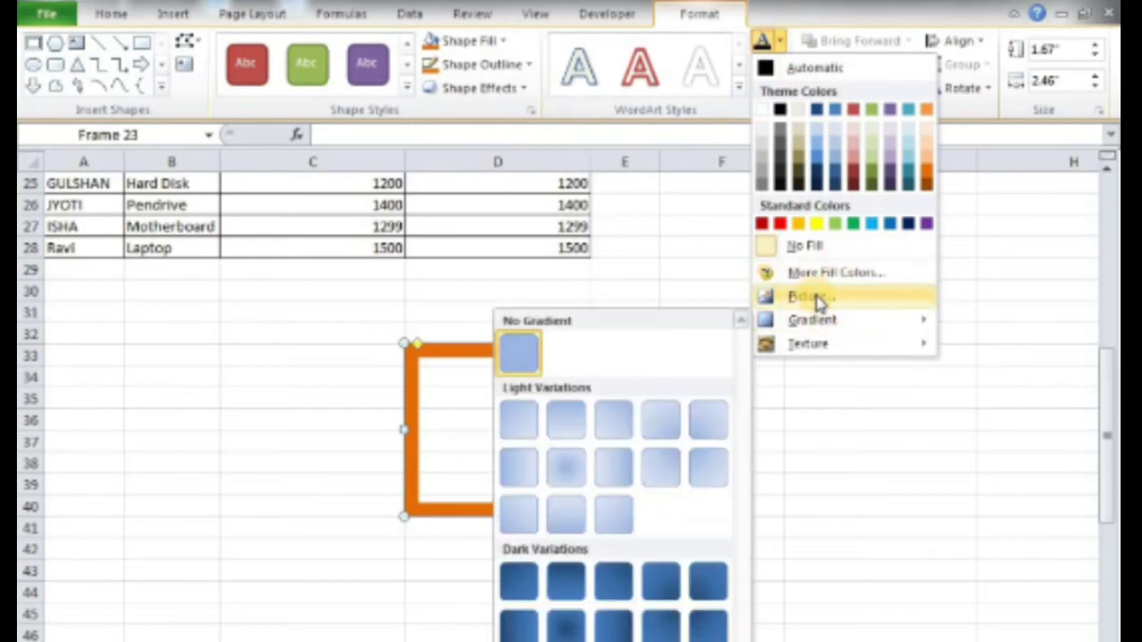
Cancel the Insert Picture dialog and try a texture as the text fill.
{"action": "left_click", "coordinate": [817, 300]}
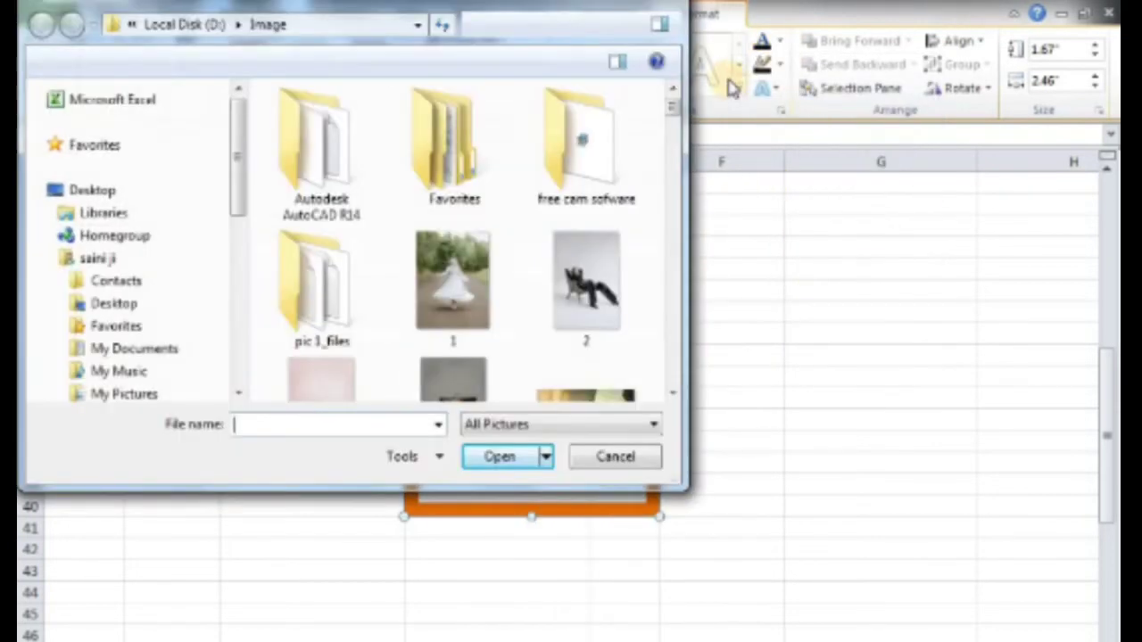
{"action": "left_click", "coordinate": [757, 76]}
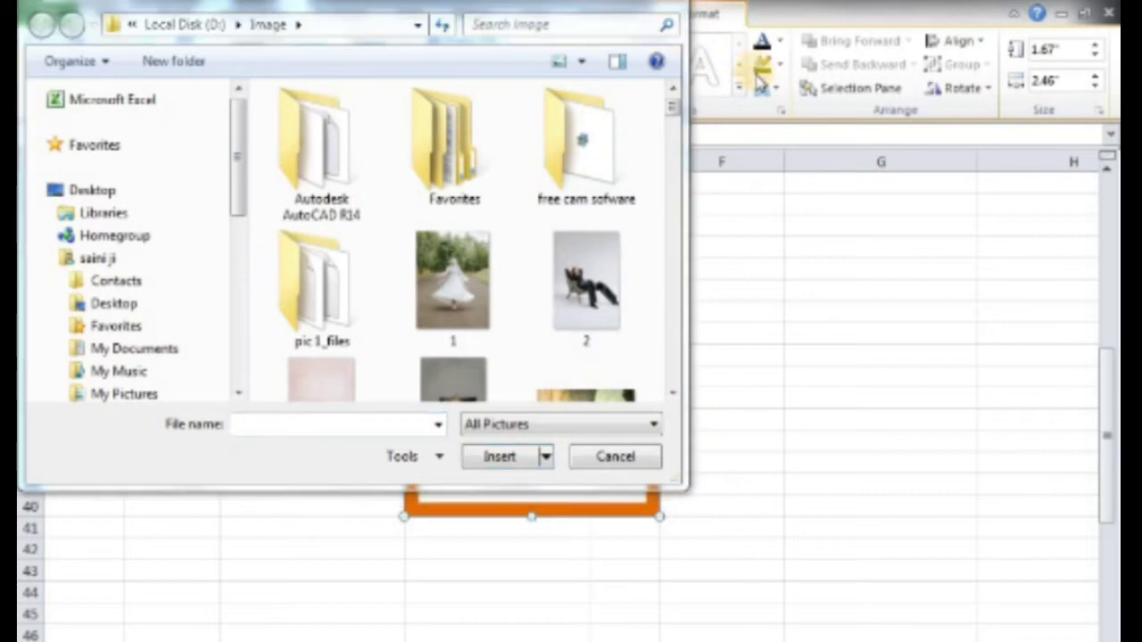
{"action": "left_click", "coordinate": [669, 7]}
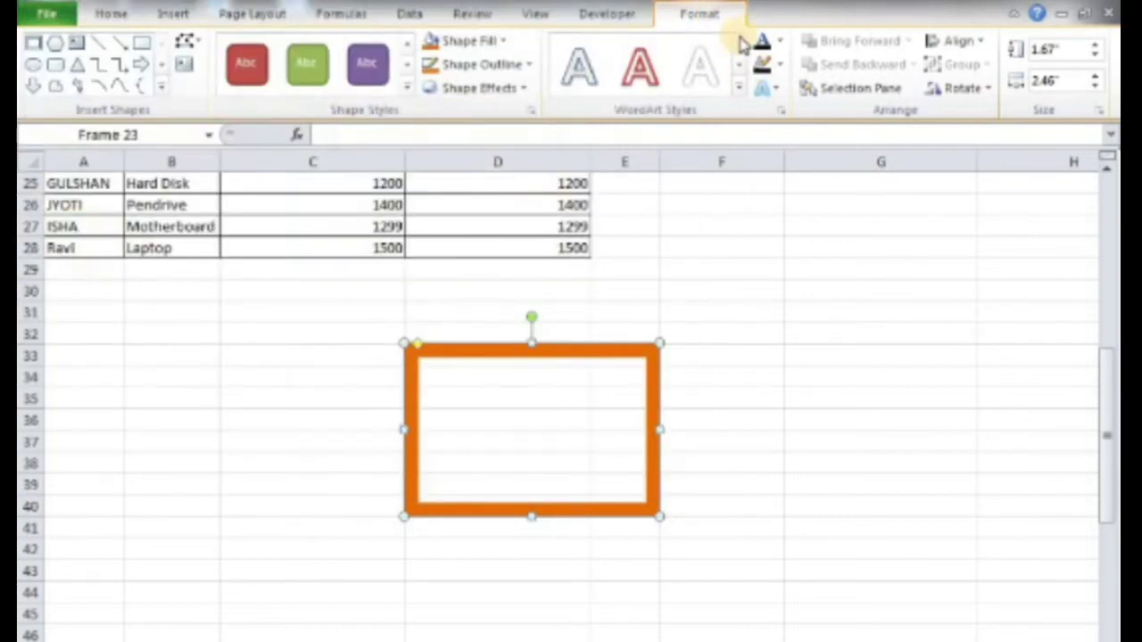
{"action": "left_click", "coordinate": [776, 44]}
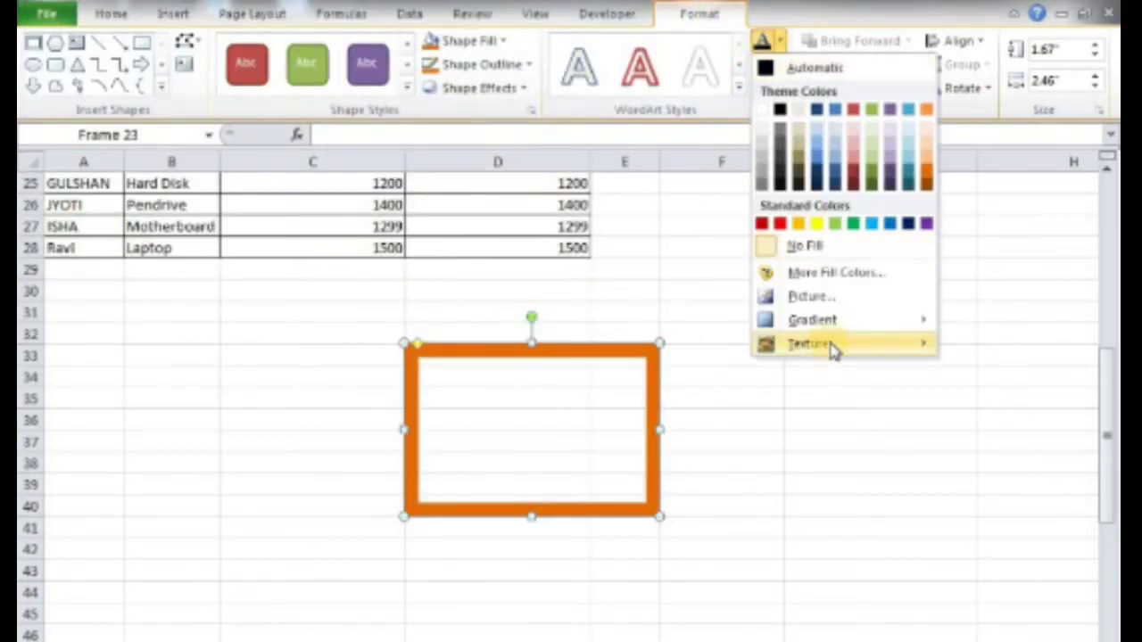
{"action": "mouse_move", "coordinate": [832, 328]}
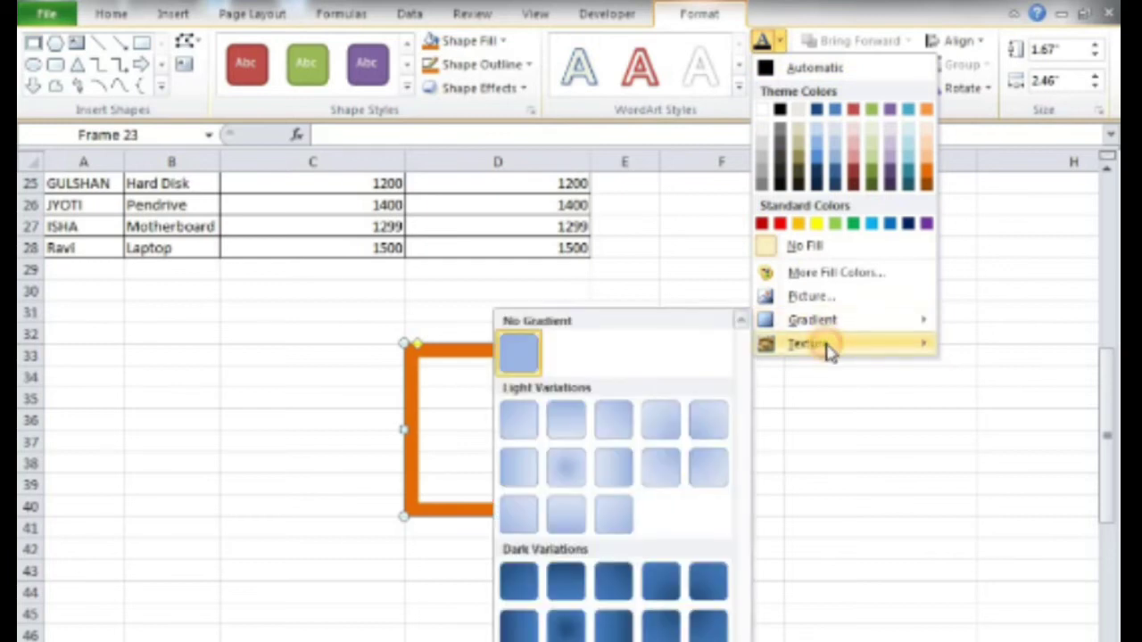
{"action": "mouse_move", "coordinate": [827, 348]}
{"action": "left_click", "coordinate": [635, 401]}
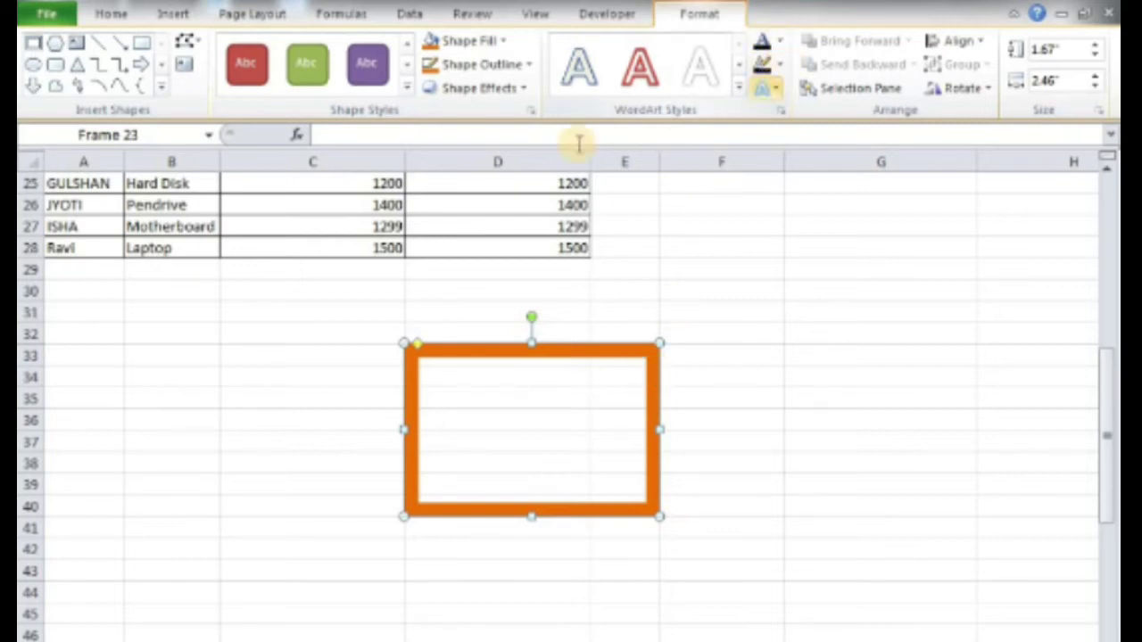
Fill the frame with the Green marble texture and reselect it.
{"action": "left_click", "coordinate": [502, 41]}
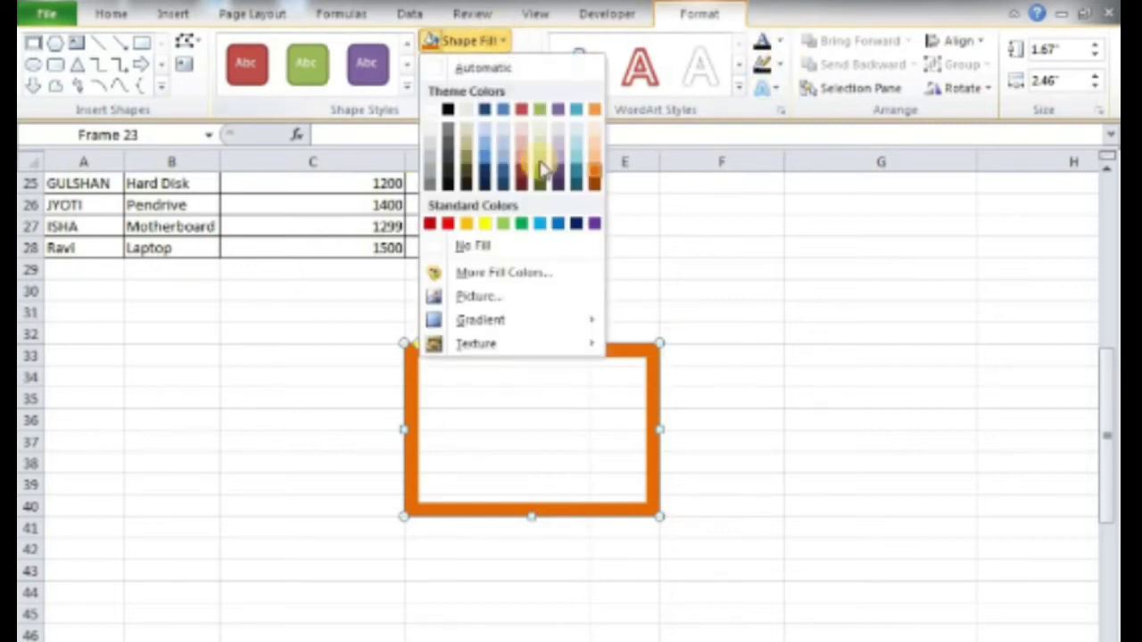
{"action": "mouse_move", "coordinate": [546, 321]}
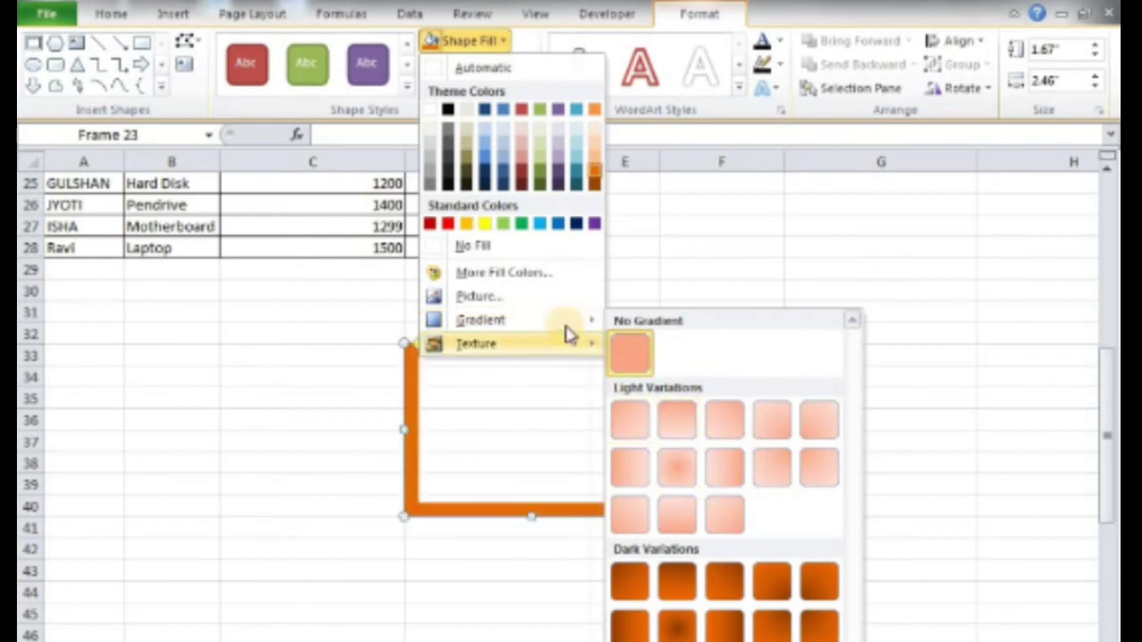
{"action": "mouse_move", "coordinate": [560, 341]}
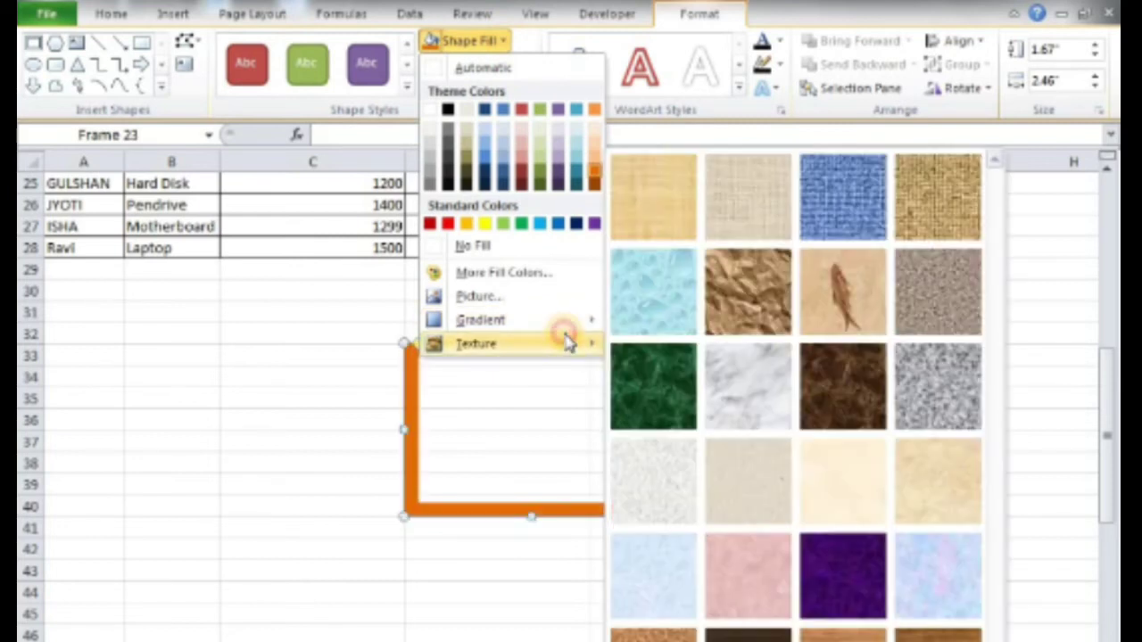
{"action": "left_click", "coordinate": [674, 379]}
{"action": "left_click", "coordinate": [681, 307]}
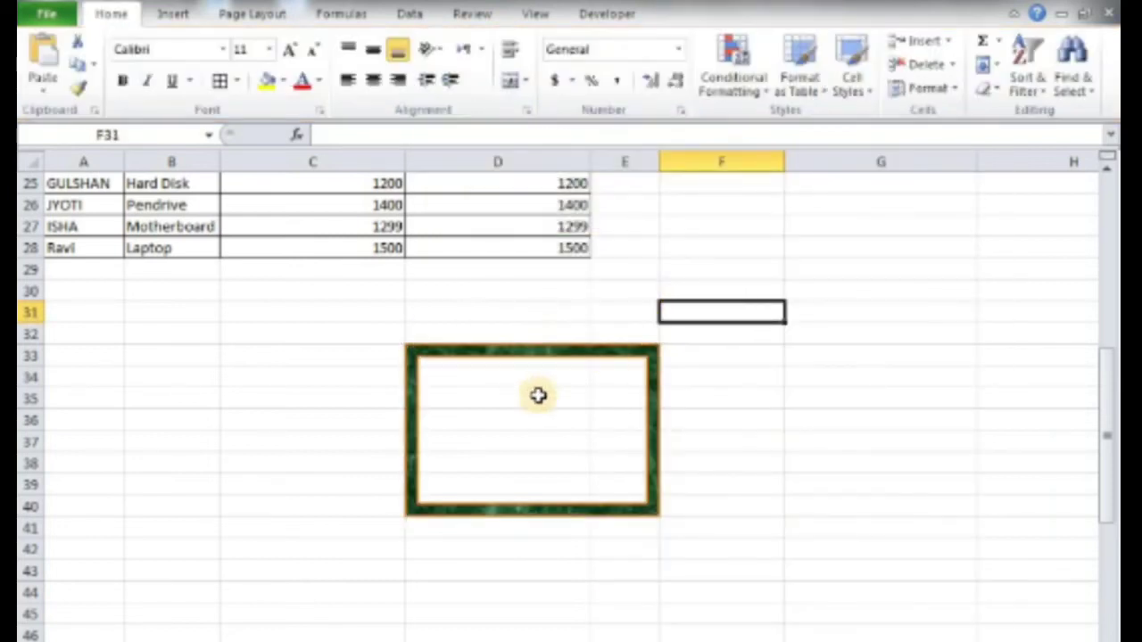
{"action": "left_click", "coordinate": [533, 350]}
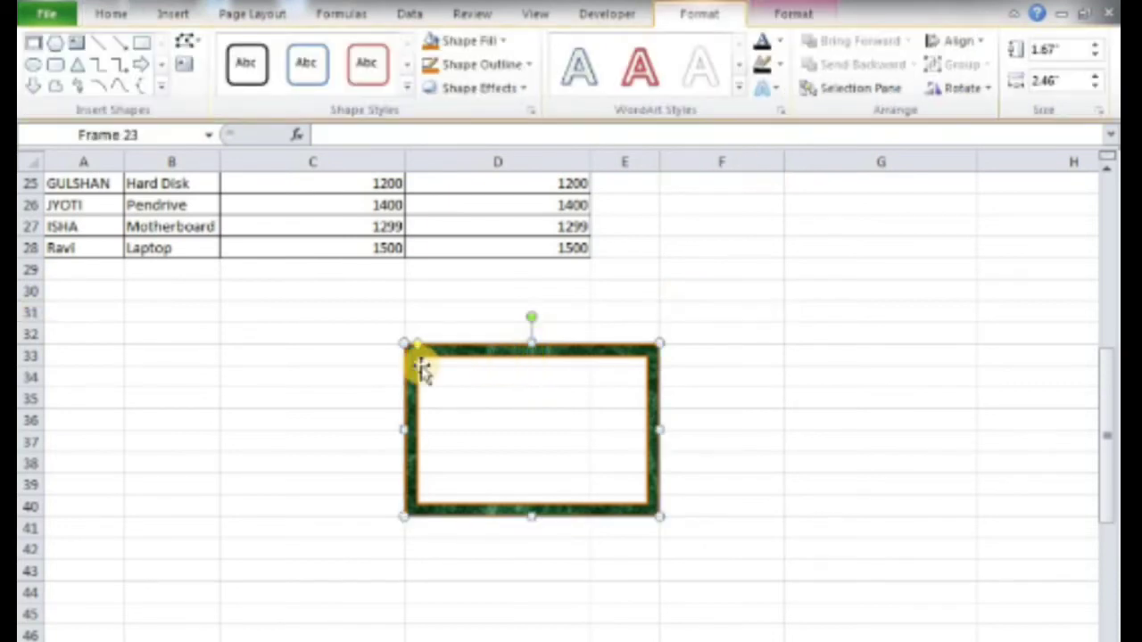
Draw a text box inside the green marble frame containing the word 'computer', then select that text.
{"action": "left_click", "coordinate": [184, 67]}
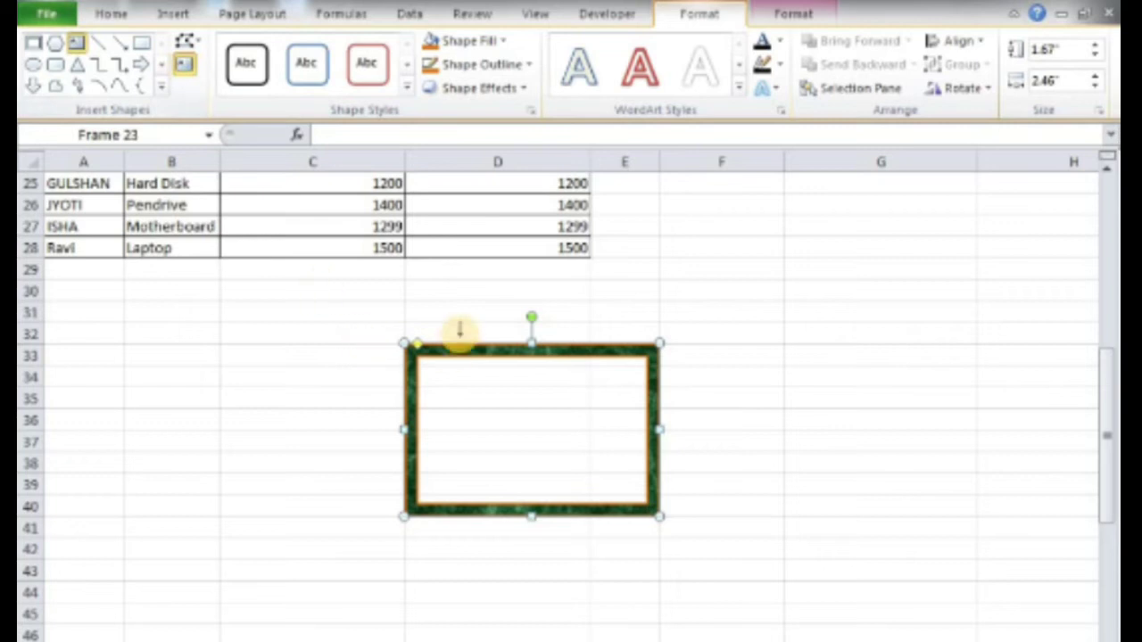
{"action": "left_click_drag", "start_coordinate": [412, 409], "coordinate": [591, 430]}
{"action": "type", "text": "computer"}
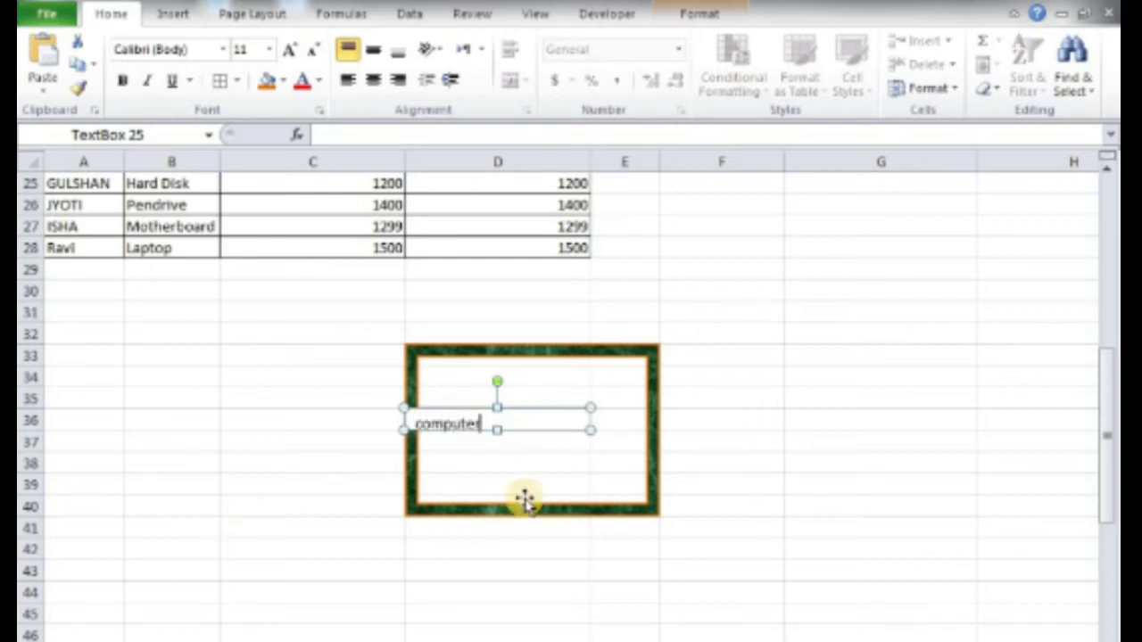
{"action": "key", "text": "Escape"}
{"action": "key", "text": "Escape"}
{"action": "left_click", "coordinate": [485, 424]}
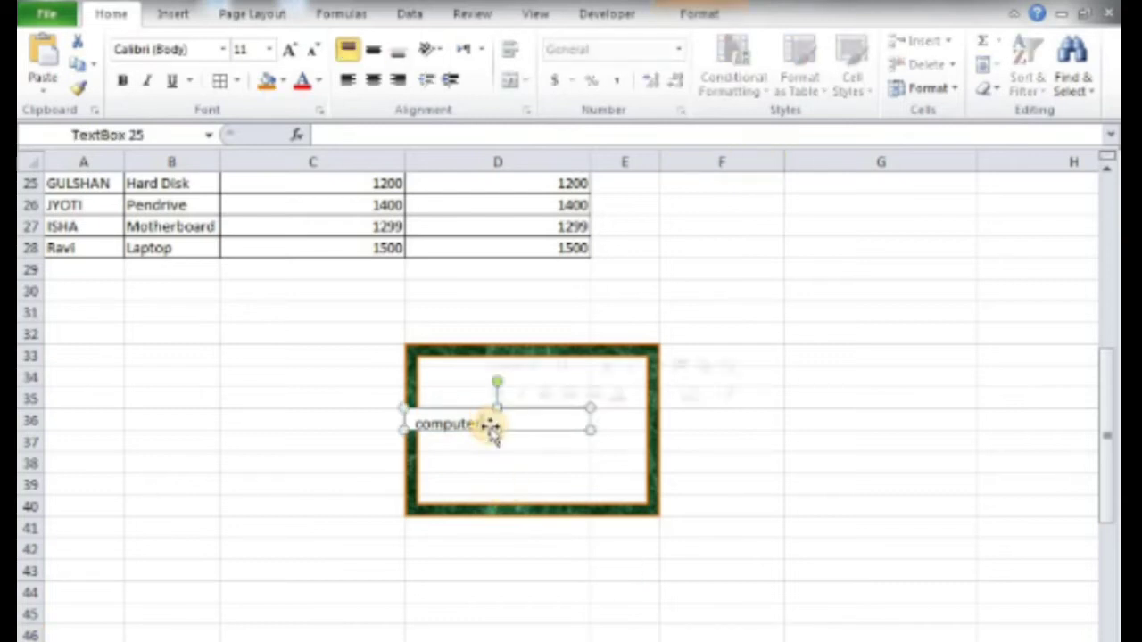
{"action": "left_click_drag", "start_coordinate": [495, 437], "coordinate": [364, 428]}
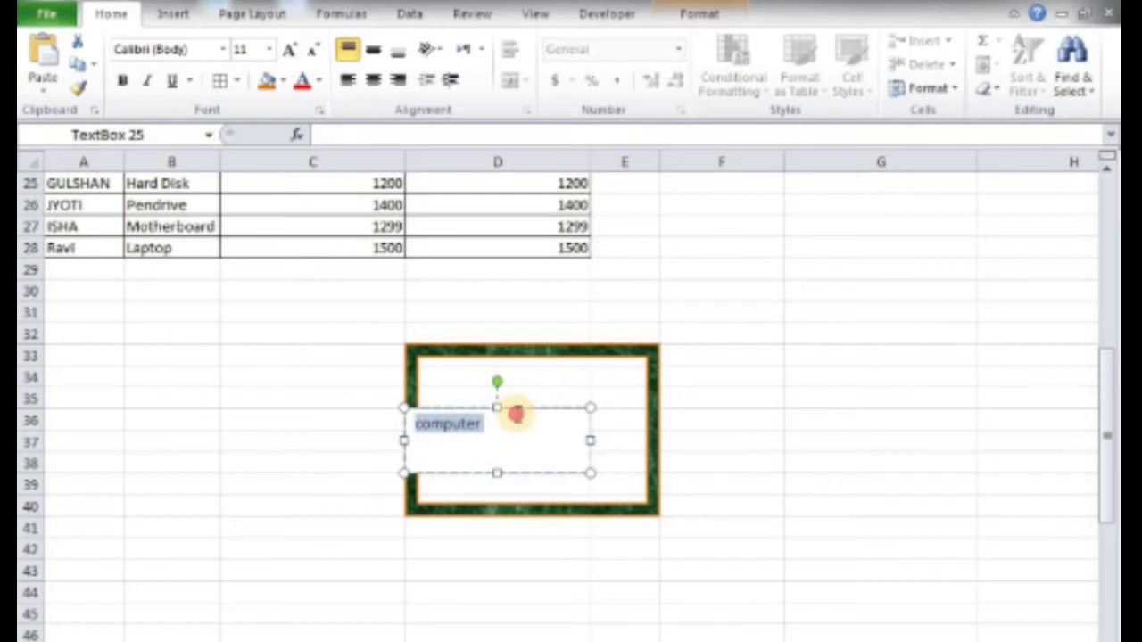
{"action": "left_click", "coordinate": [755, 288]}
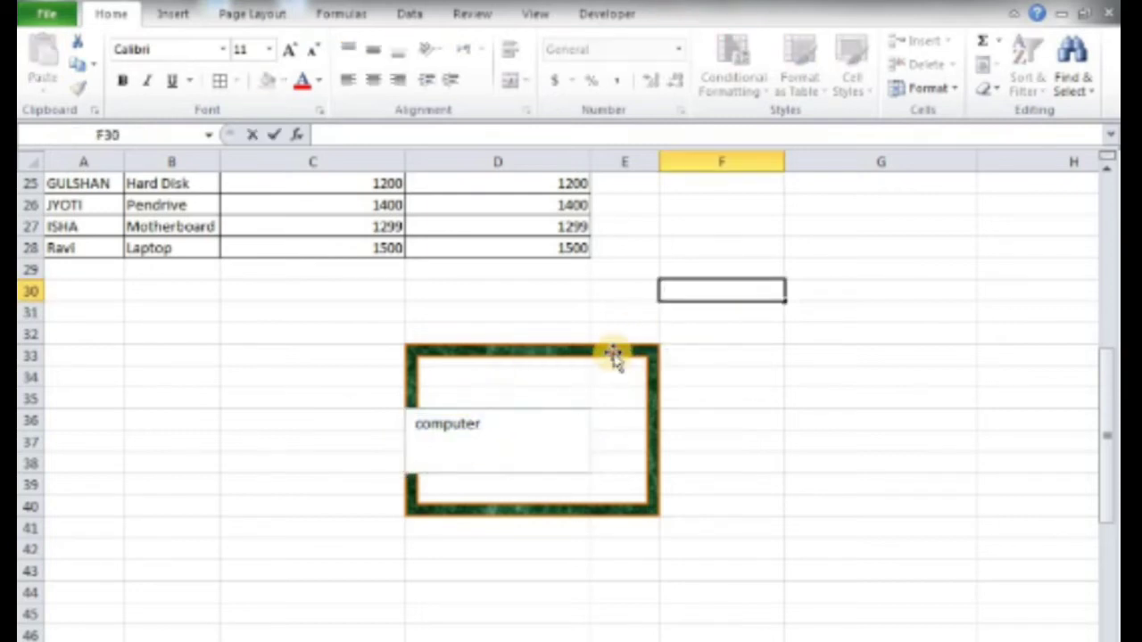
{"action": "left_click", "coordinate": [615, 355]}
{"action": "left_click_drag", "start_coordinate": [488, 425], "coordinate": [395, 428]}
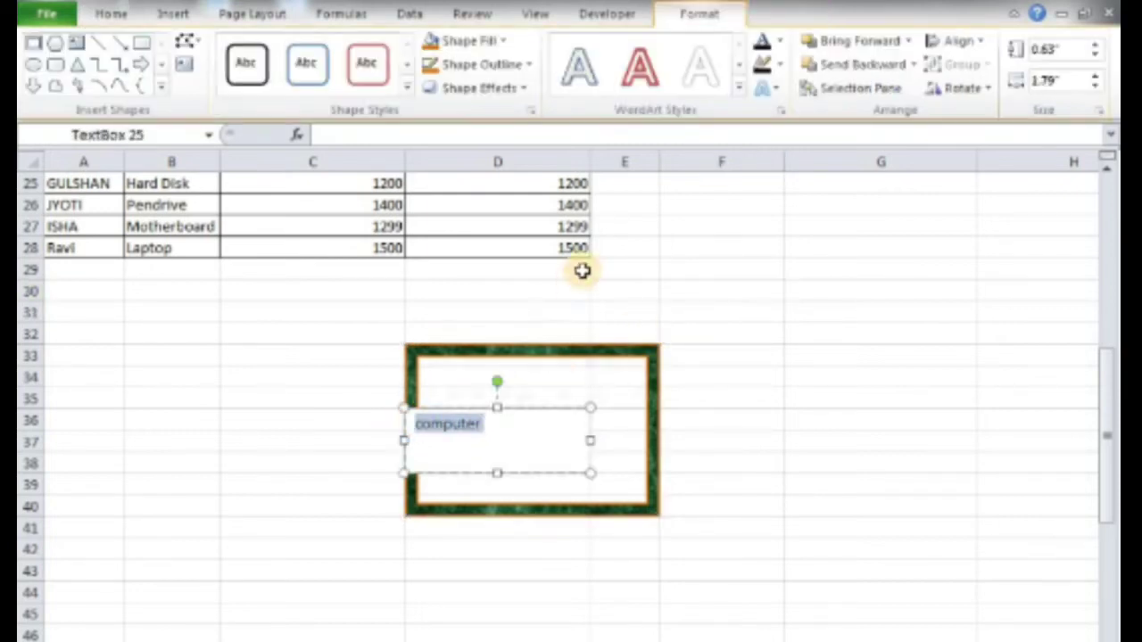
Try orange and green WordArt styles on 'computer', settling on blue outlined WordArt.
{"action": "left_click", "coordinate": [646, 76]}
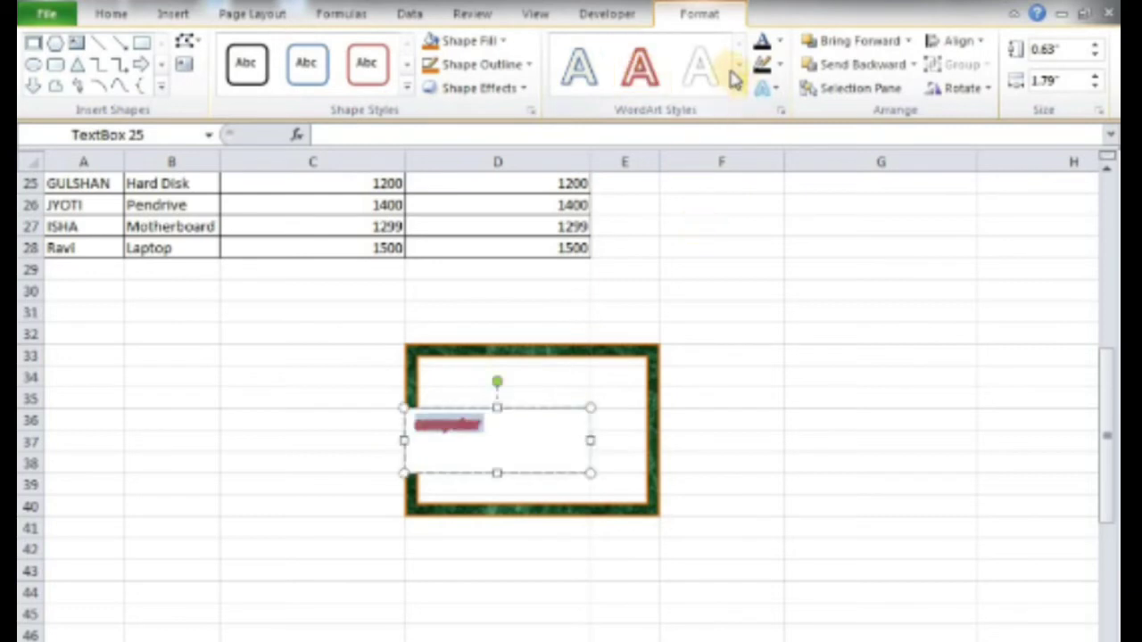
{"action": "left_click", "coordinate": [739, 66]}
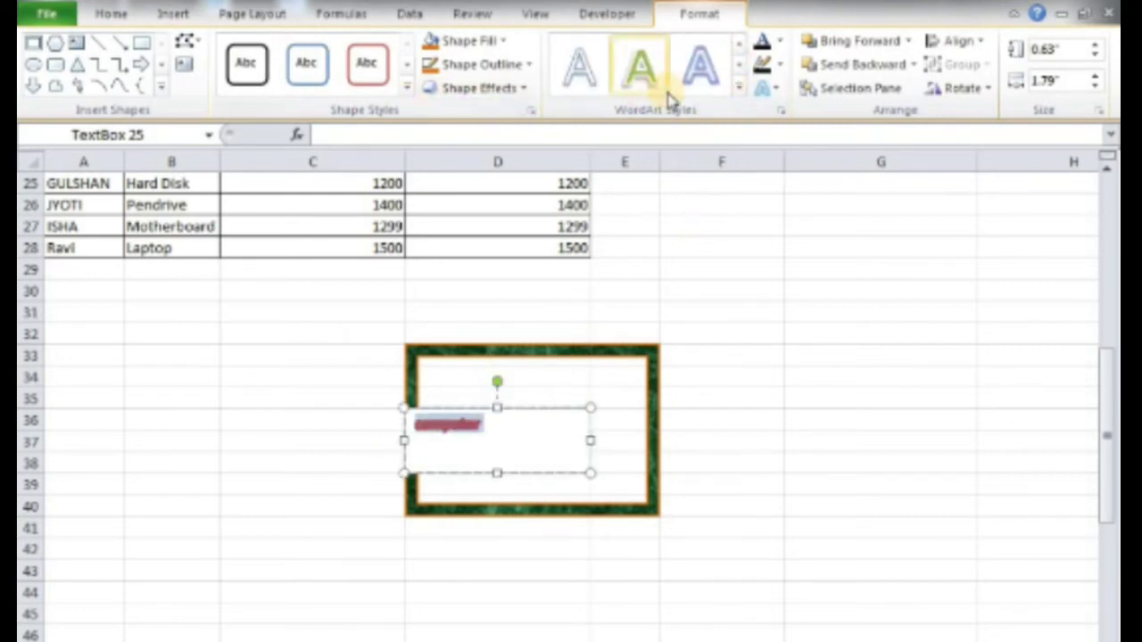
{"action": "left_click", "coordinate": [671, 89]}
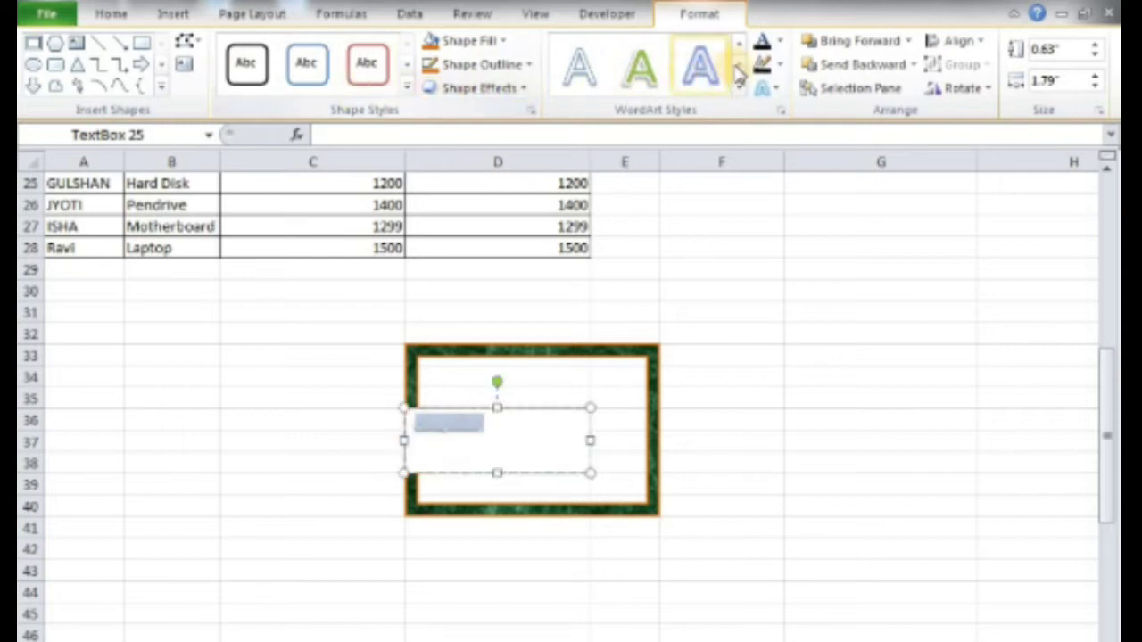
{"action": "left_click", "coordinate": [738, 64]}
{"action": "left_click", "coordinate": [655, 85]}
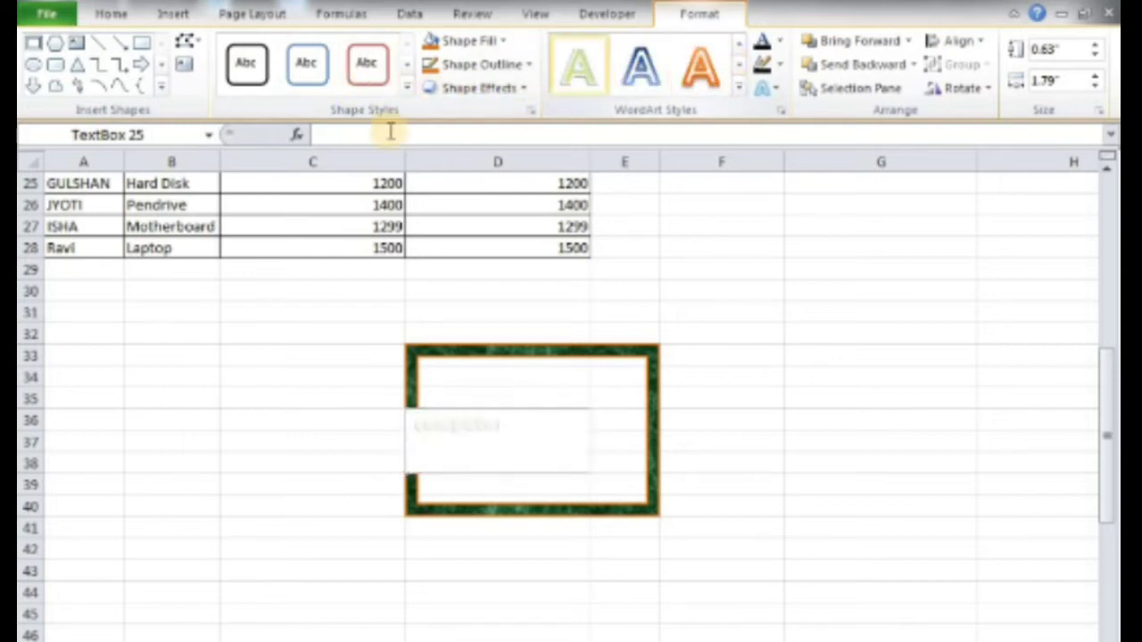
Grow the font of 'computer' to 24 pt.
{"action": "left_click", "coordinate": [98, 15]}
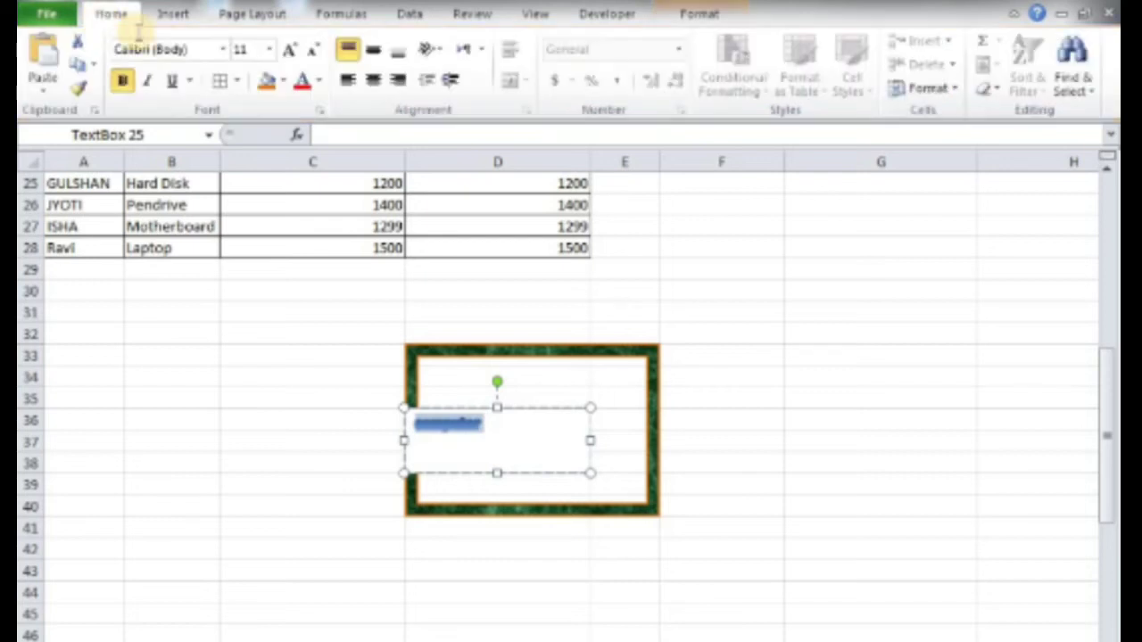
{"action": "left_click", "coordinate": [289, 50]}
{"action": "left_click", "coordinate": [289, 50]}
{"action": "left_click", "coordinate": [289, 50]}
{"action": "left_click", "coordinate": [289, 50]}
{"action": "left_click", "coordinate": [289, 50]}
{"action": "left_click", "coordinate": [289, 50]}
{"action": "left_click", "coordinate": [289, 50]}
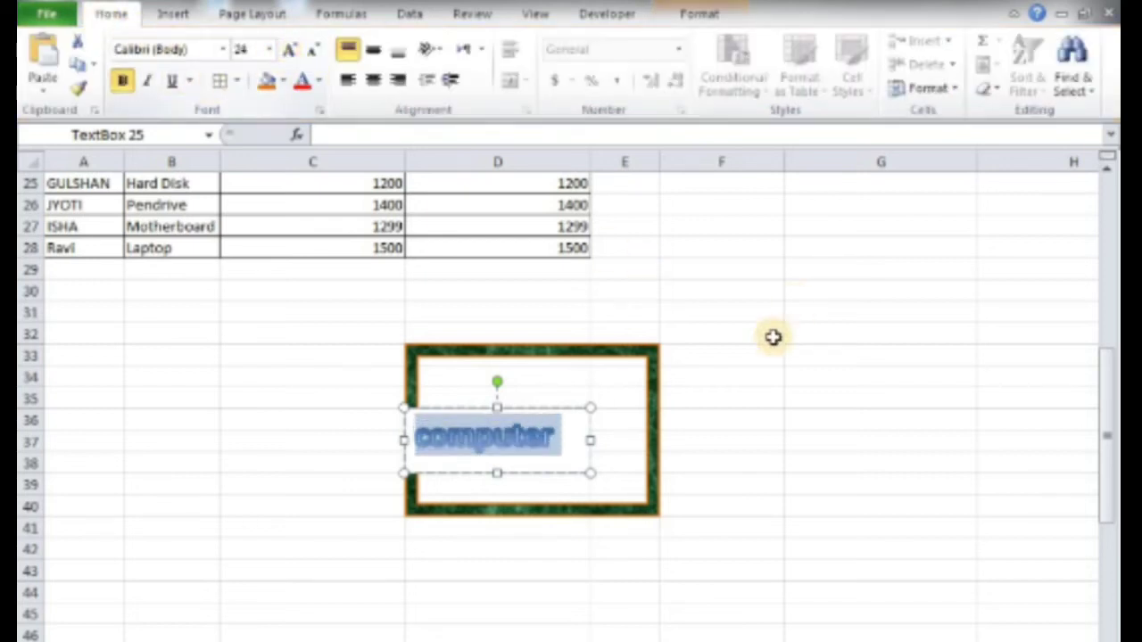
Select the word 'computer' and give it an orange text fill.
{"action": "left_click", "coordinate": [630, 374]}
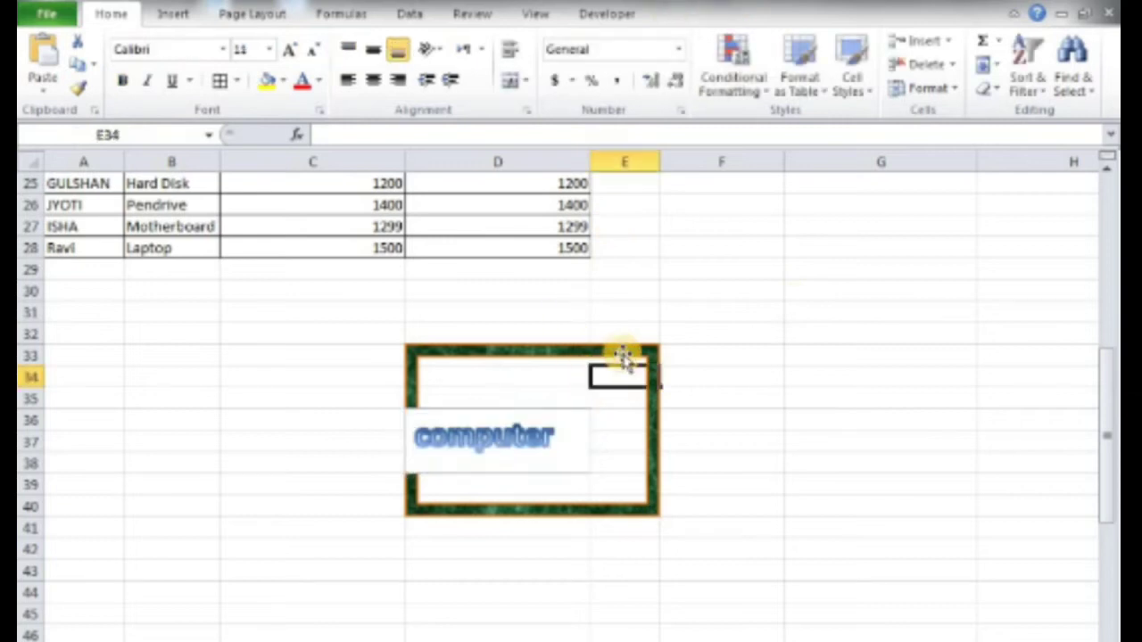
{"action": "left_click", "coordinate": [622, 350]}
{"action": "double_click", "coordinate": [576, 398]}
{"action": "left_click_drag", "start_coordinate": [556, 437], "coordinate": [344, 438]}
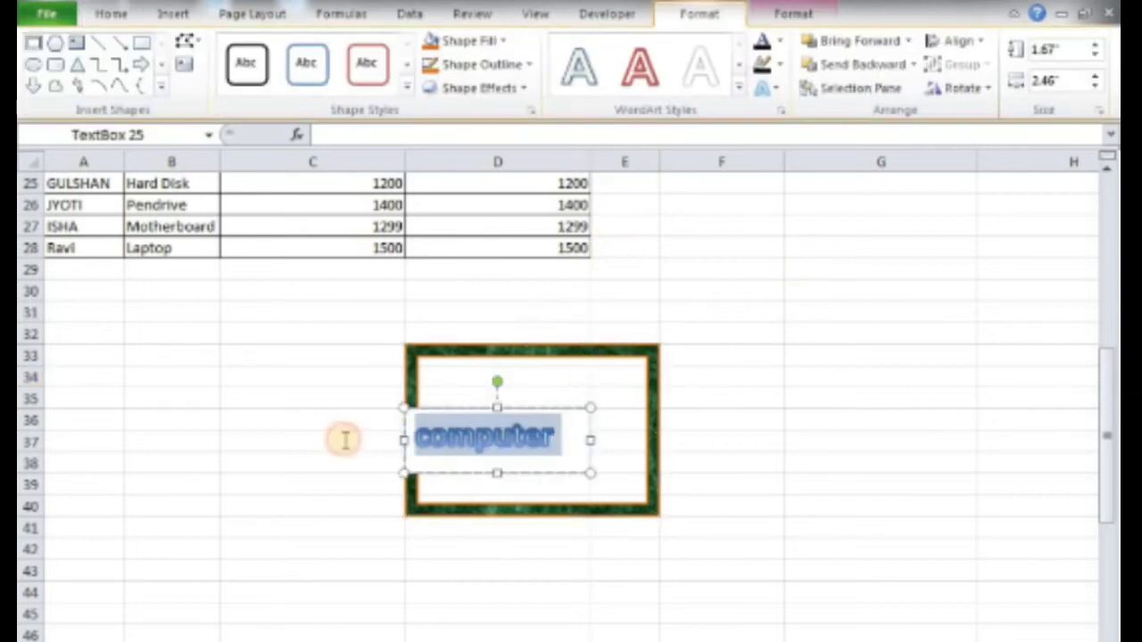
{"action": "left_click", "coordinate": [778, 41]}
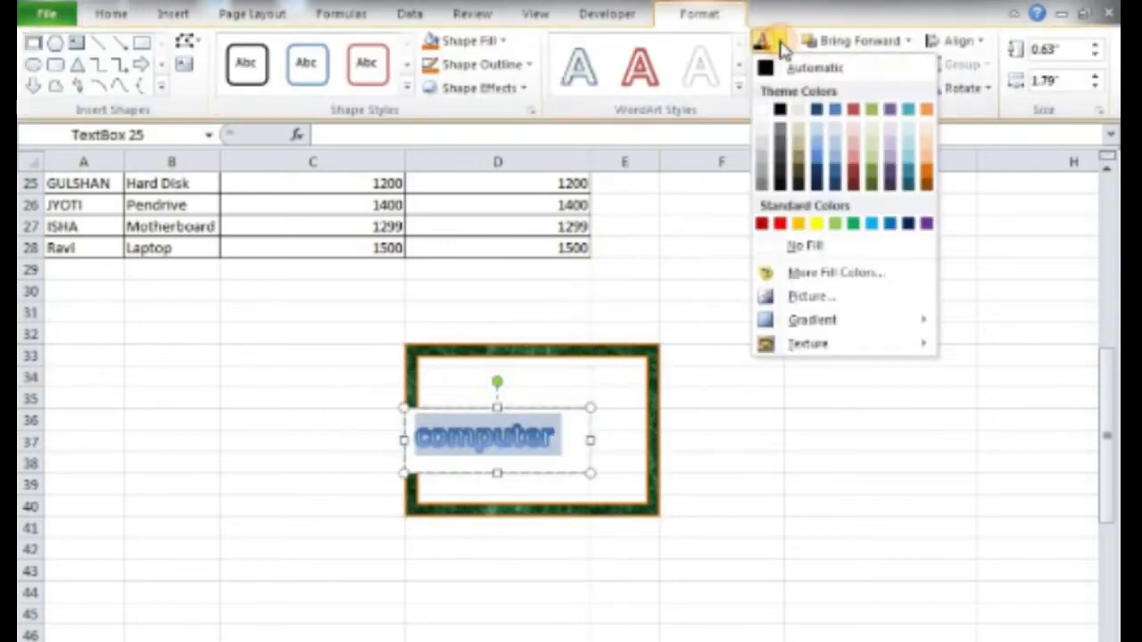
{"action": "left_click", "coordinate": [810, 223]}
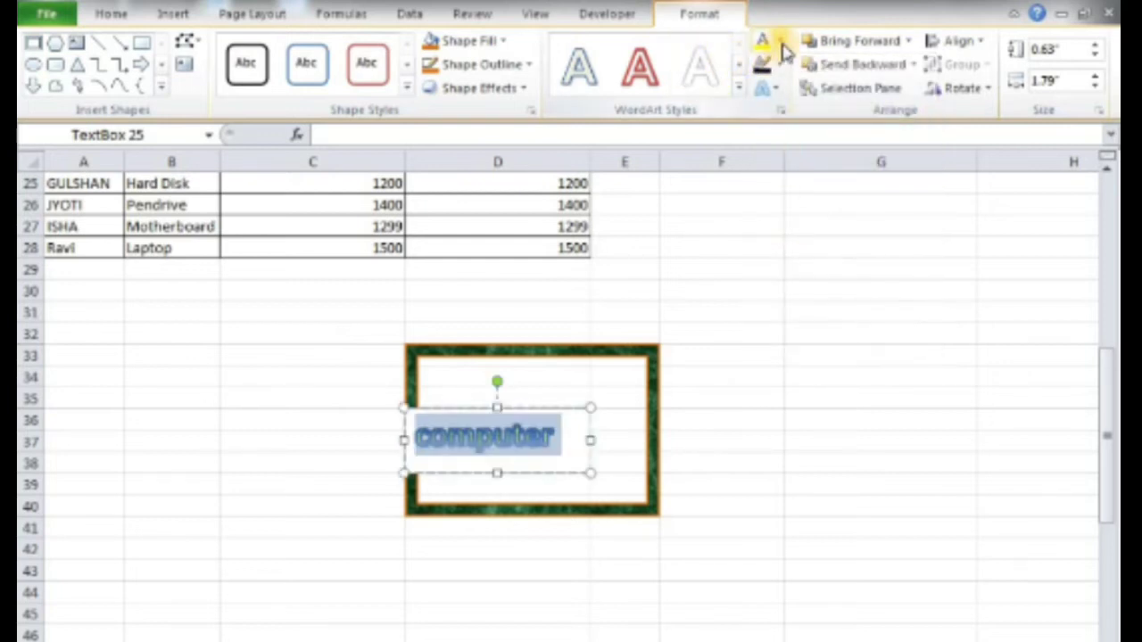
Apply a bevel text effect and a texture fill to 'computer'.
{"action": "left_click", "coordinate": [777, 89]}
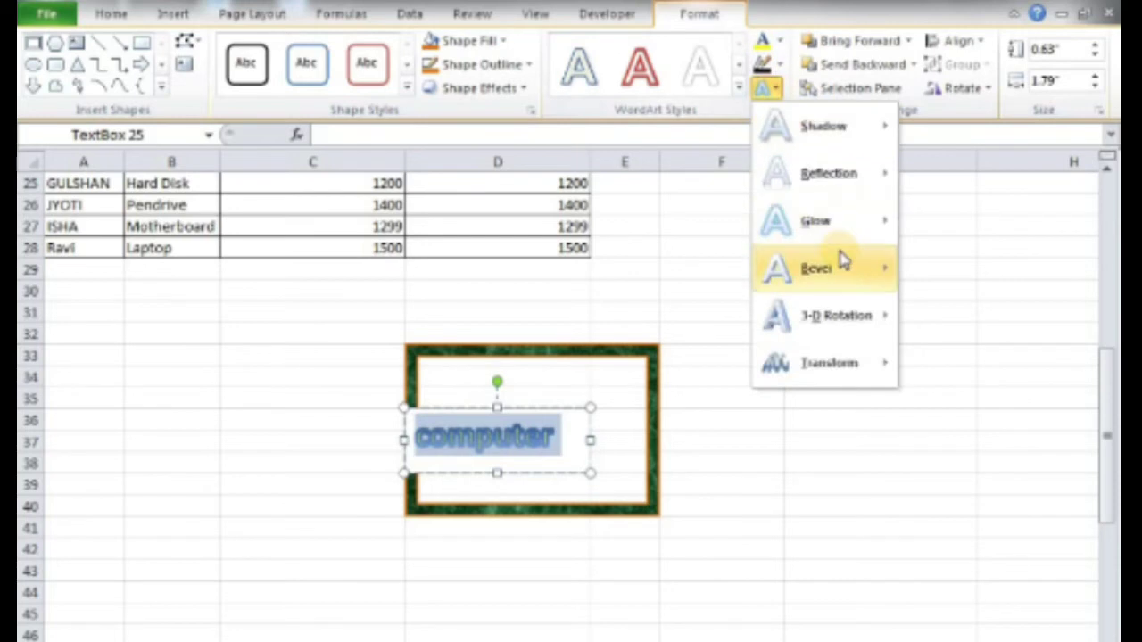
{"action": "mouse_move", "coordinate": [765, 268]}
{"action": "left_click", "coordinate": [727, 356]}
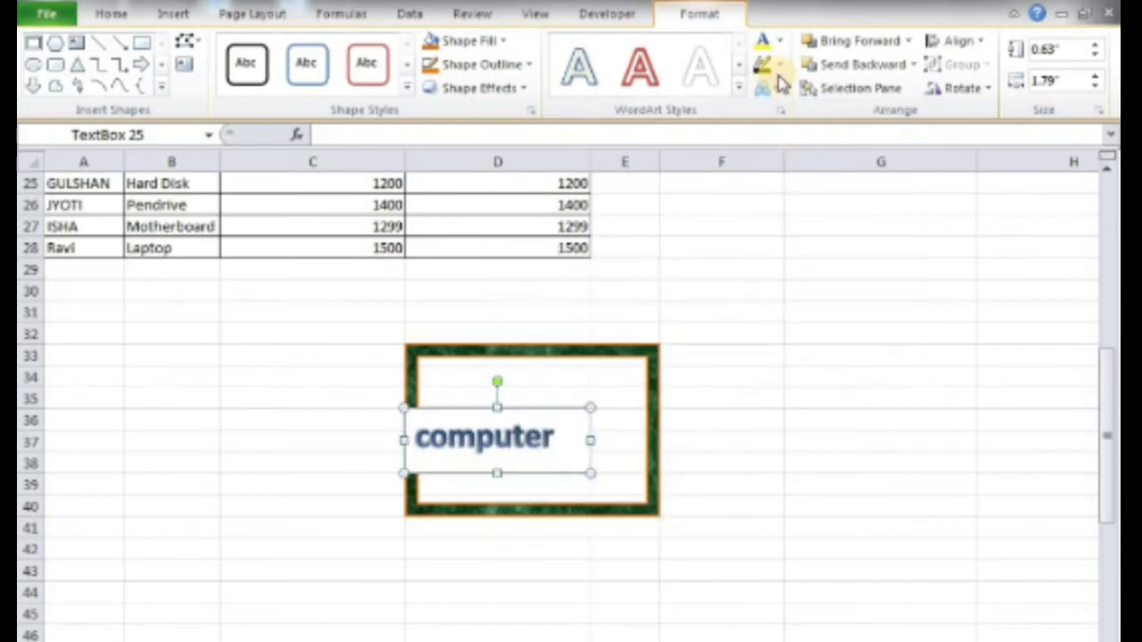
{"action": "left_click", "coordinate": [779, 41]}
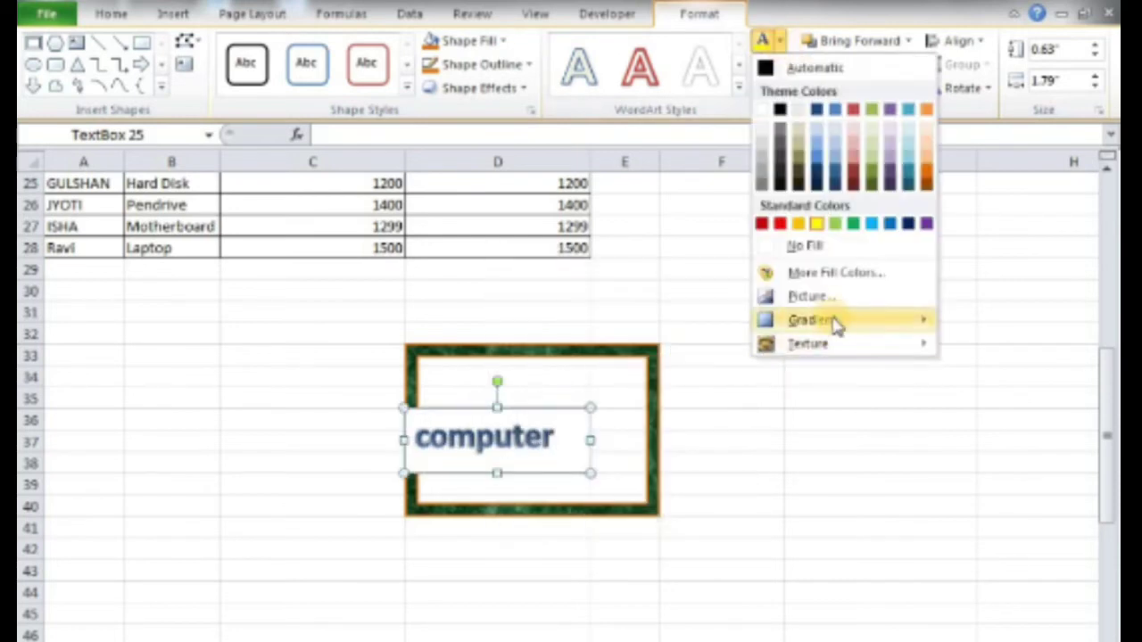
{"action": "mouse_move", "coordinate": [833, 323]}
{"action": "mouse_move", "coordinate": [837, 348]}
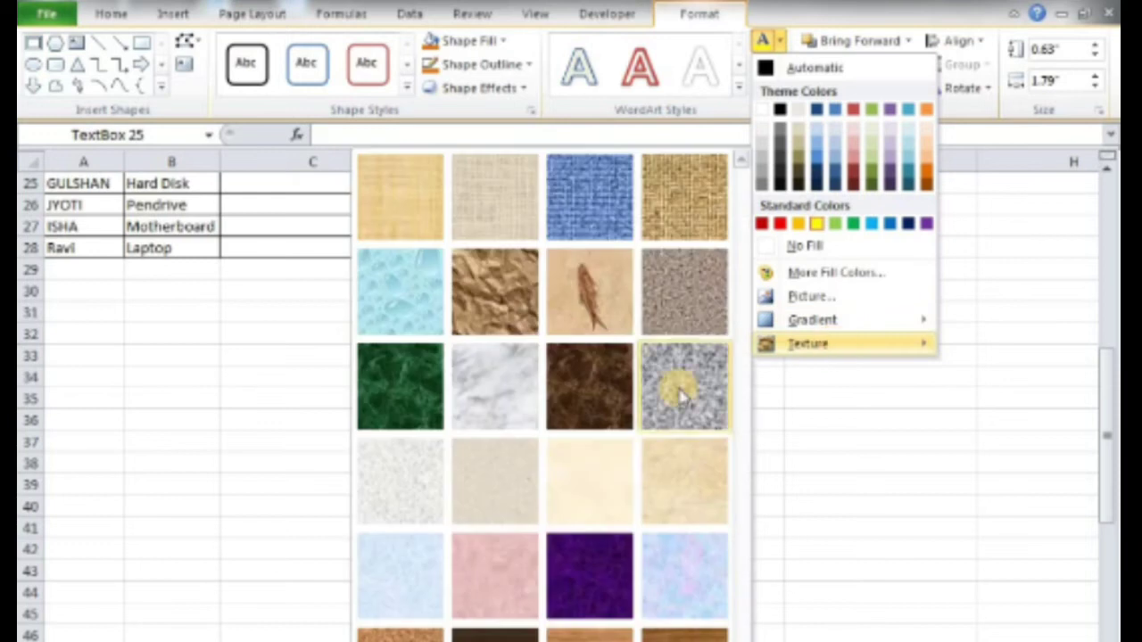
{"action": "left_click", "coordinate": [423, 415]}
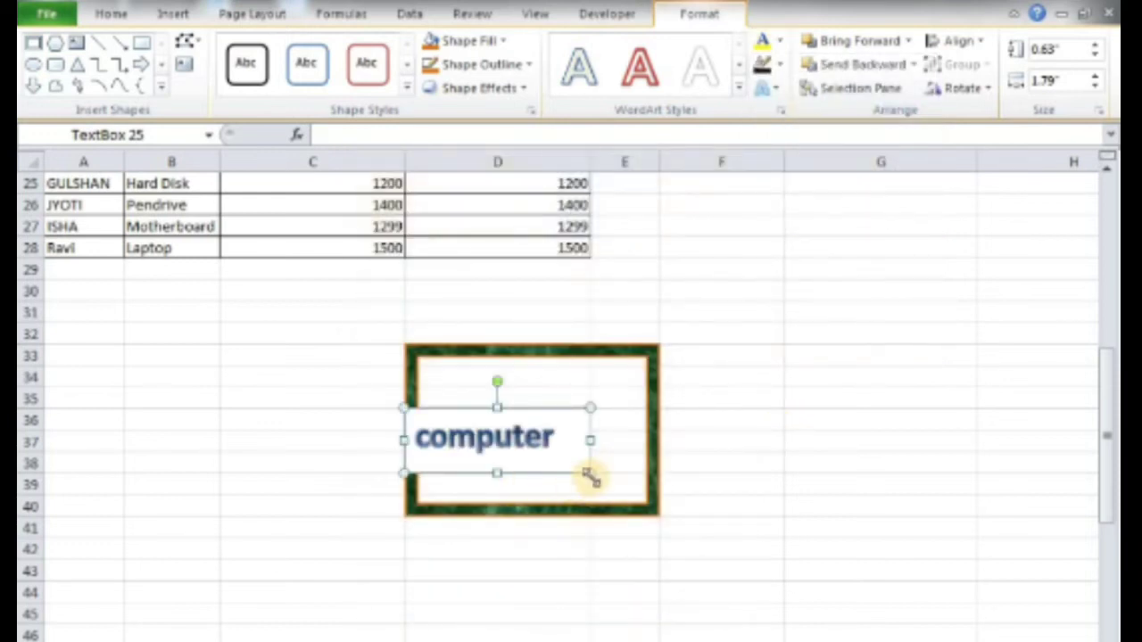
Make the text box taller, down to row 42, and grow 'computer' to 44 pt.
{"action": "mouse_move", "coordinate": [591, 477]}
{"action": "left_mouse_down"}
{"action": "mouse_move", "coordinate": [672, 554]}
{"action": "mouse_move", "coordinate": [660, 559]}
{"action": "left_mouse_up"}
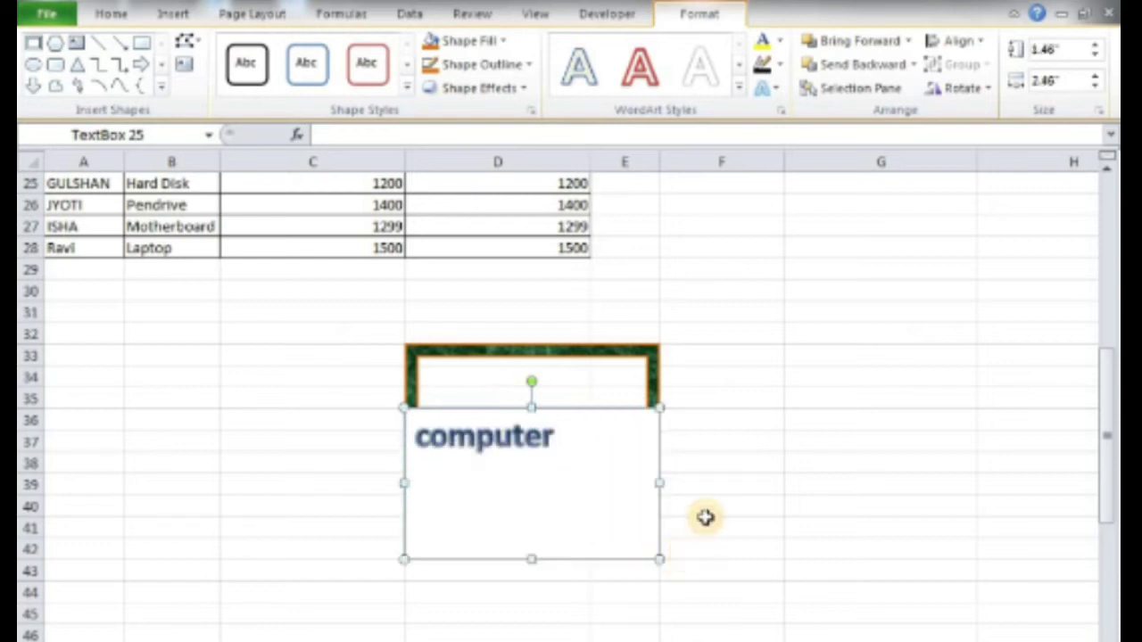
{"action": "double_click", "coordinate": [403, 446]}
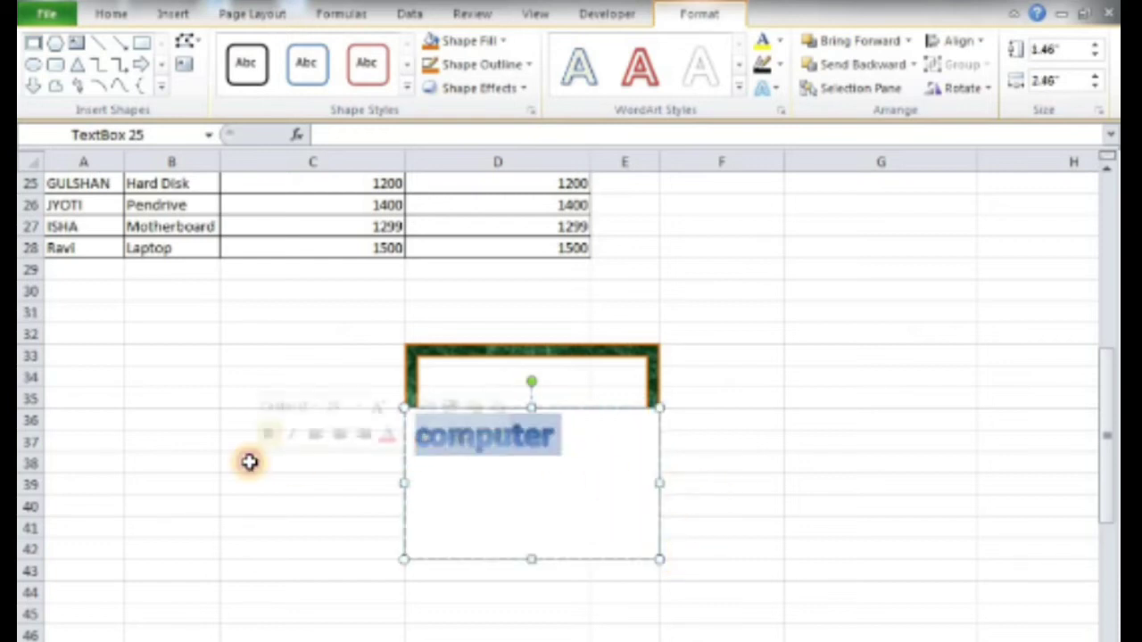
{"action": "left_click", "coordinate": [116, 14]}
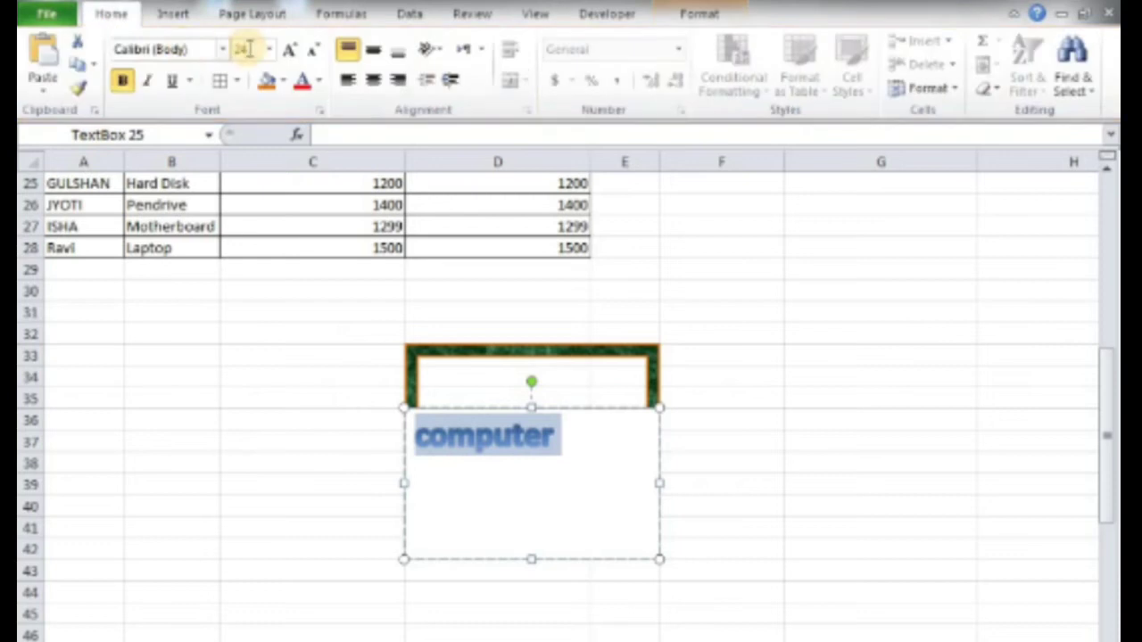
{"action": "left_click", "coordinate": [287, 51]}
{"action": "left_click", "coordinate": [288, 51]}
{"action": "left_click", "coordinate": [287, 51]}
{"action": "left_click", "coordinate": [287, 51]}
{"action": "left_click", "coordinate": [287, 51]}
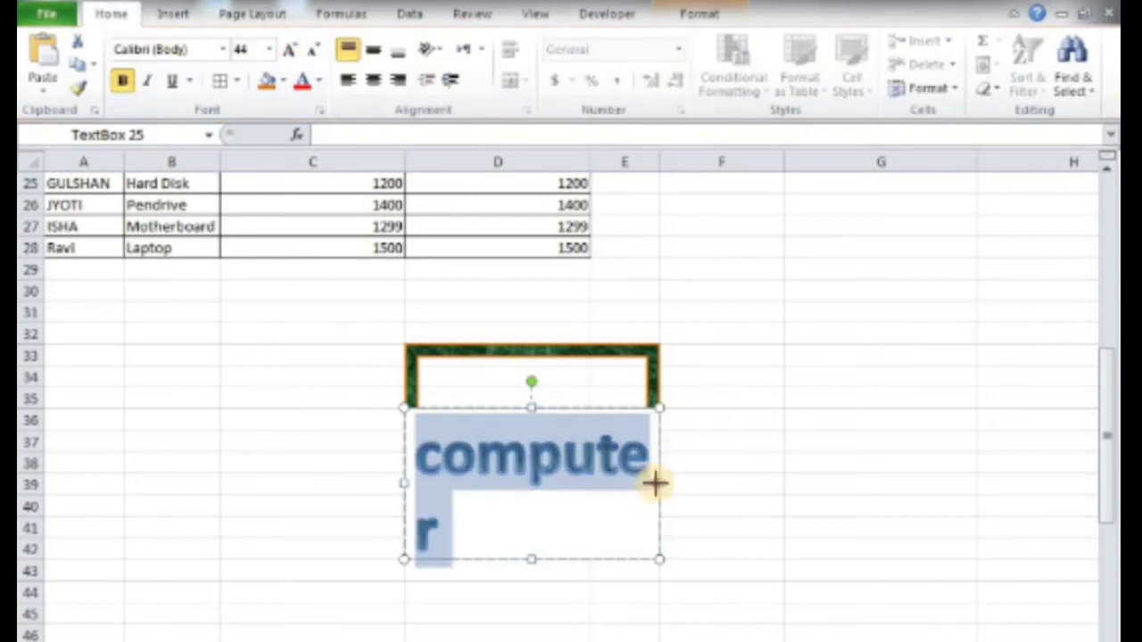
Widen the text box so 'computer' fits on one line.
{"action": "left_click_drag", "start_coordinate": [656, 483], "coordinate": [772, 507]}
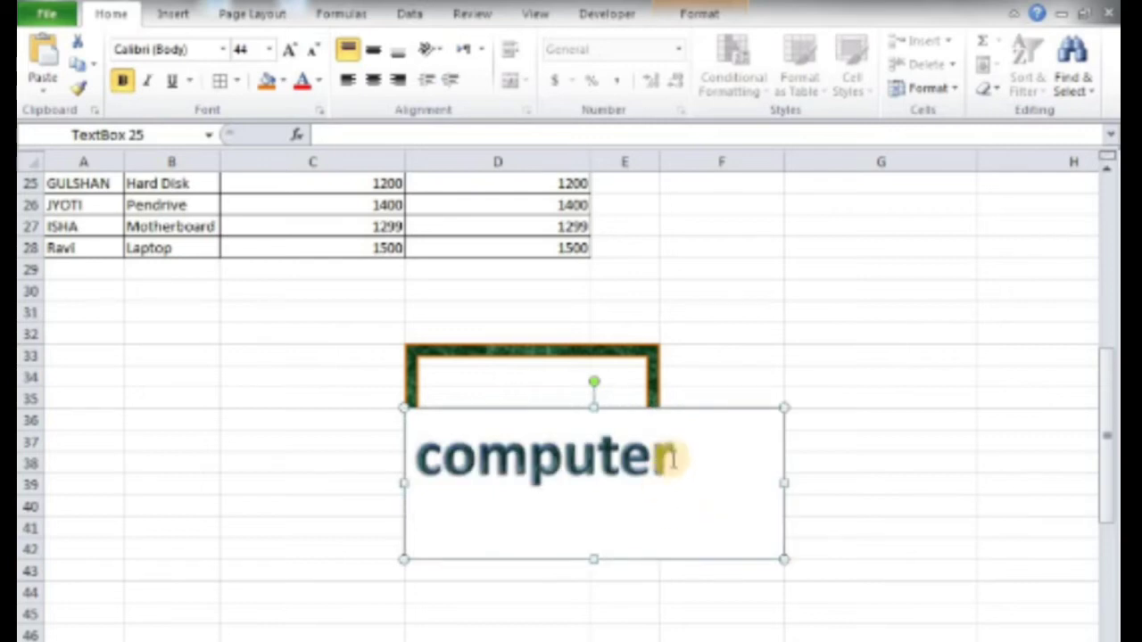
{"action": "left_click_drag", "start_coordinate": [673, 459], "coordinate": [384, 420]}
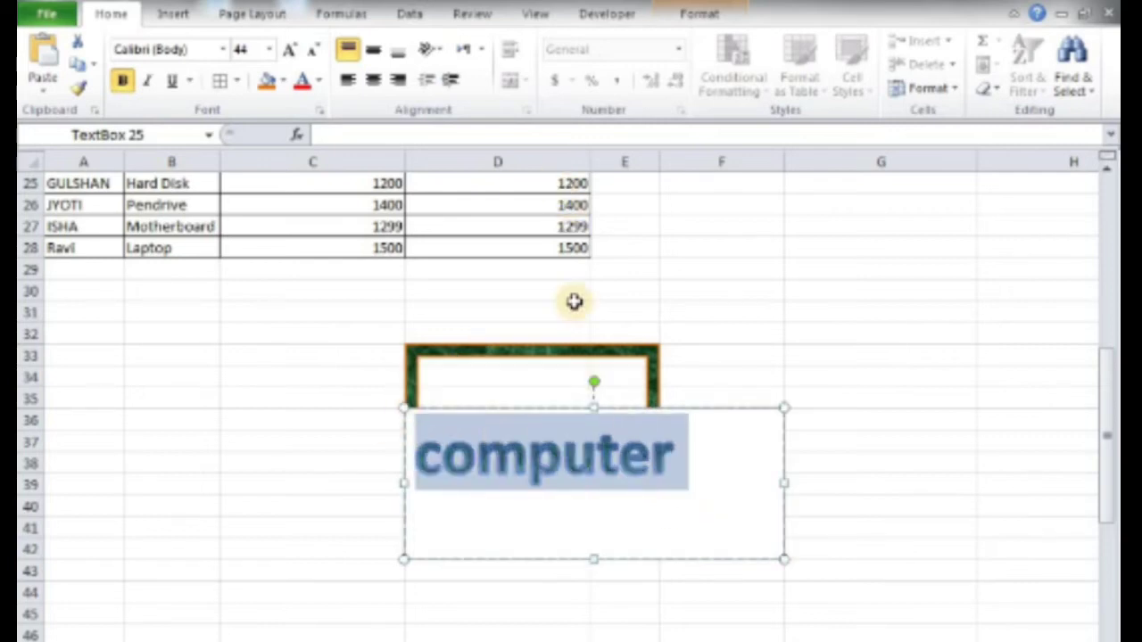
{"action": "left_click", "coordinate": [718, 377]}
{"action": "left_click", "coordinate": [693, 408]}
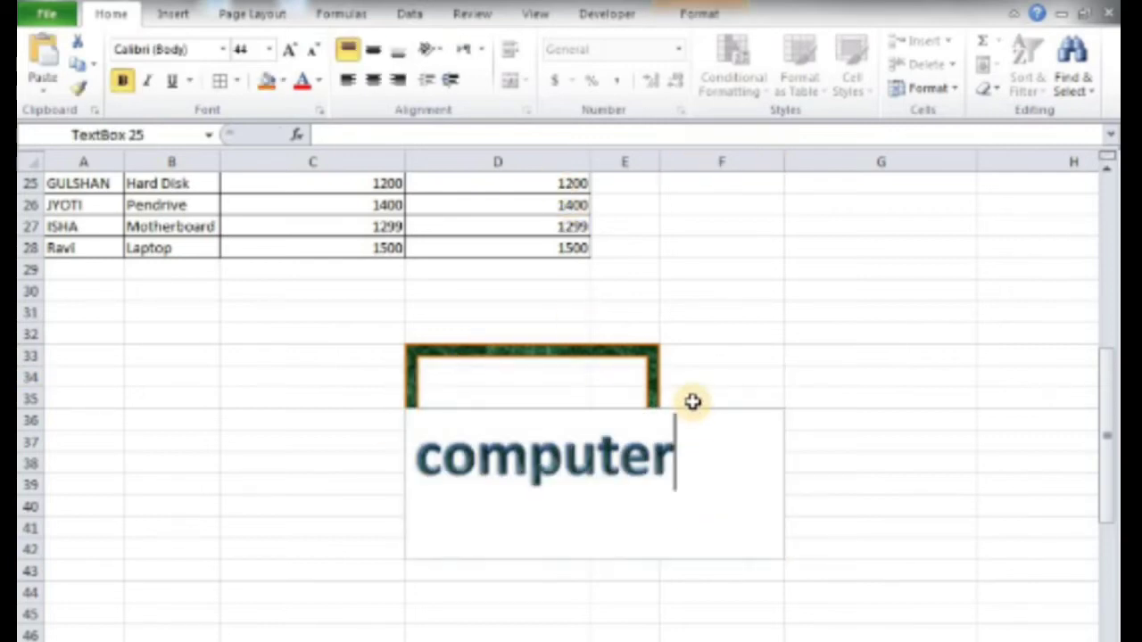
{"action": "left_click", "coordinate": [693, 406]}
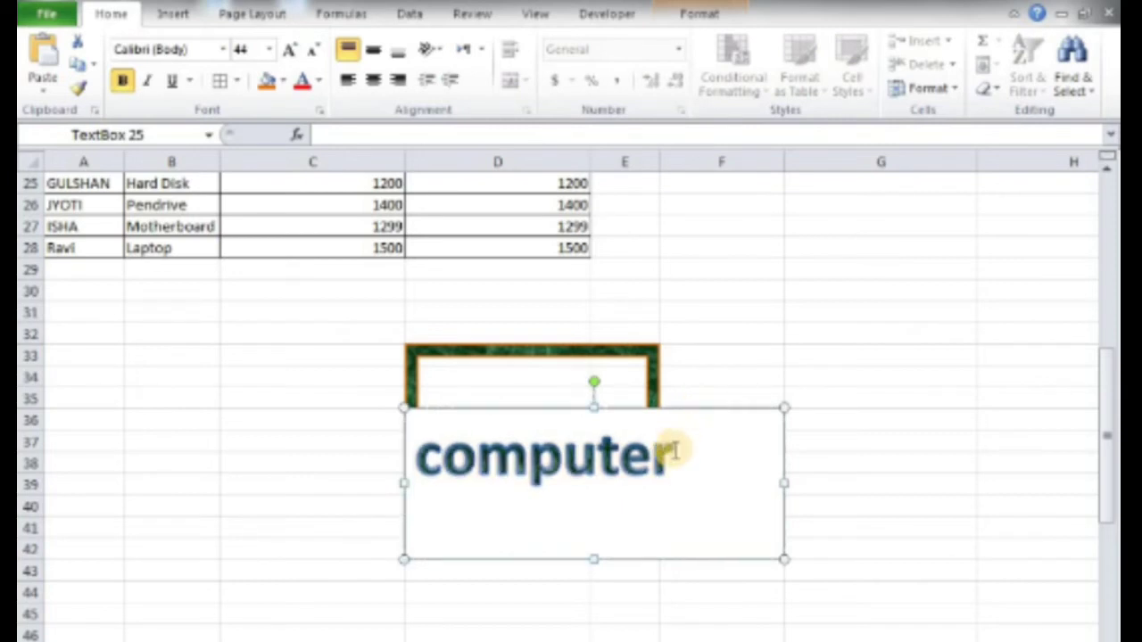
{"action": "left_click_drag", "start_coordinate": [383, 438], "coordinate": [682, 455]}
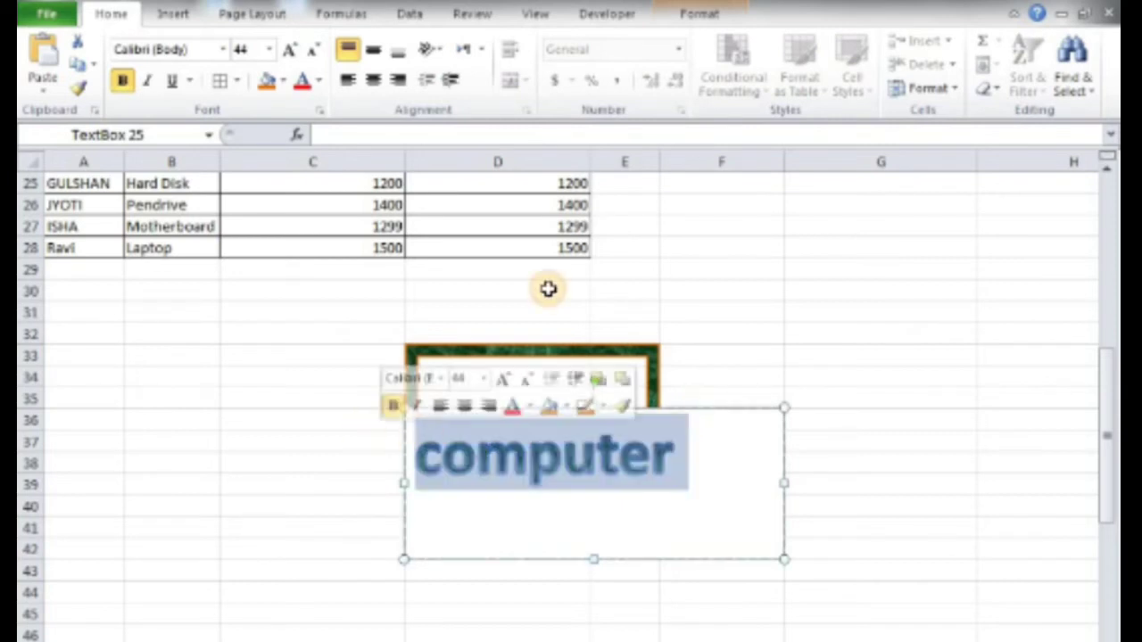
{"action": "left_click", "coordinate": [651, 408]}
{"action": "left_click", "coordinate": [648, 397]}
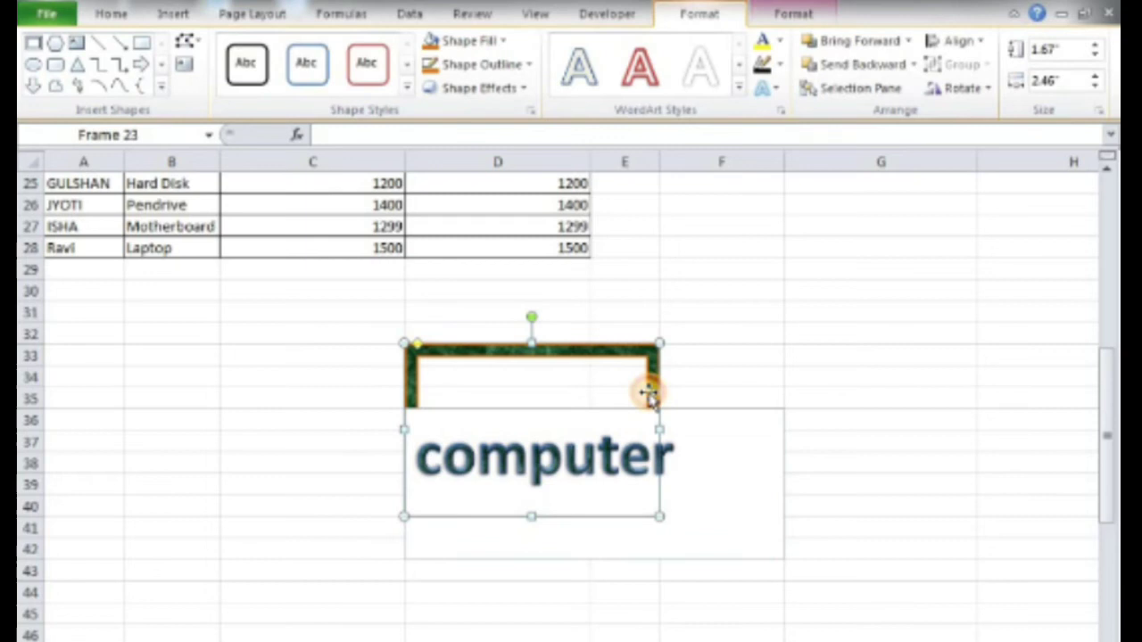
Recolour 'computer' orange via Text Fill, closing Text Effects without applying any.
{"action": "left_click", "coordinate": [678, 460]}
{"action": "left_click_drag", "start_coordinate": [664, 455], "coordinate": [416, 450]}
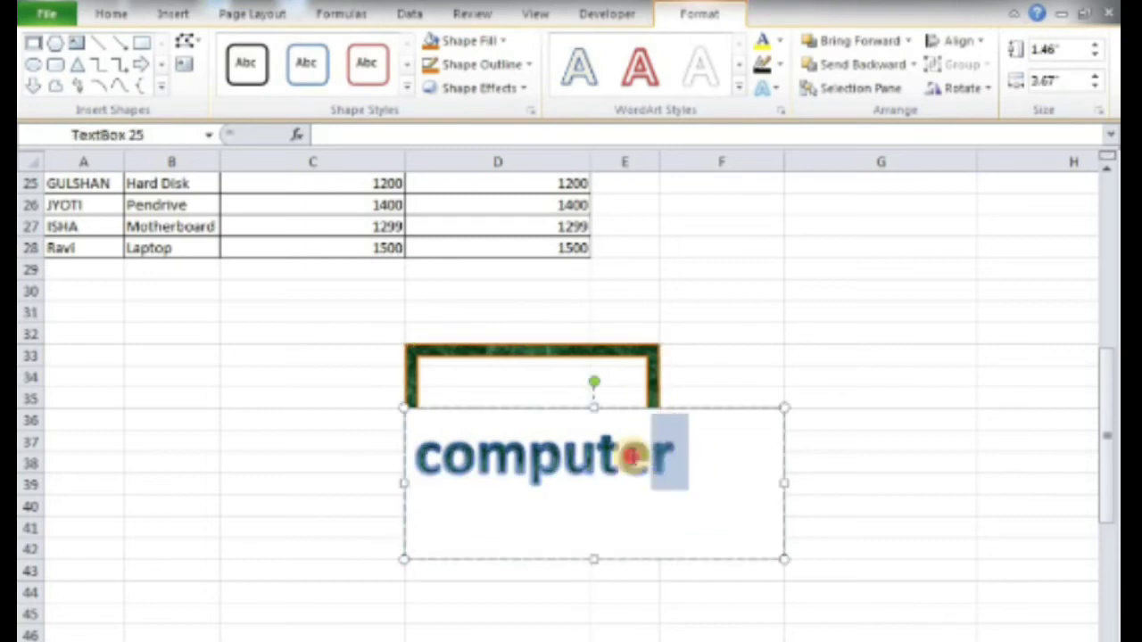
{"action": "left_click", "coordinate": [779, 42]}
{"action": "left_click", "coordinate": [762, 108]}
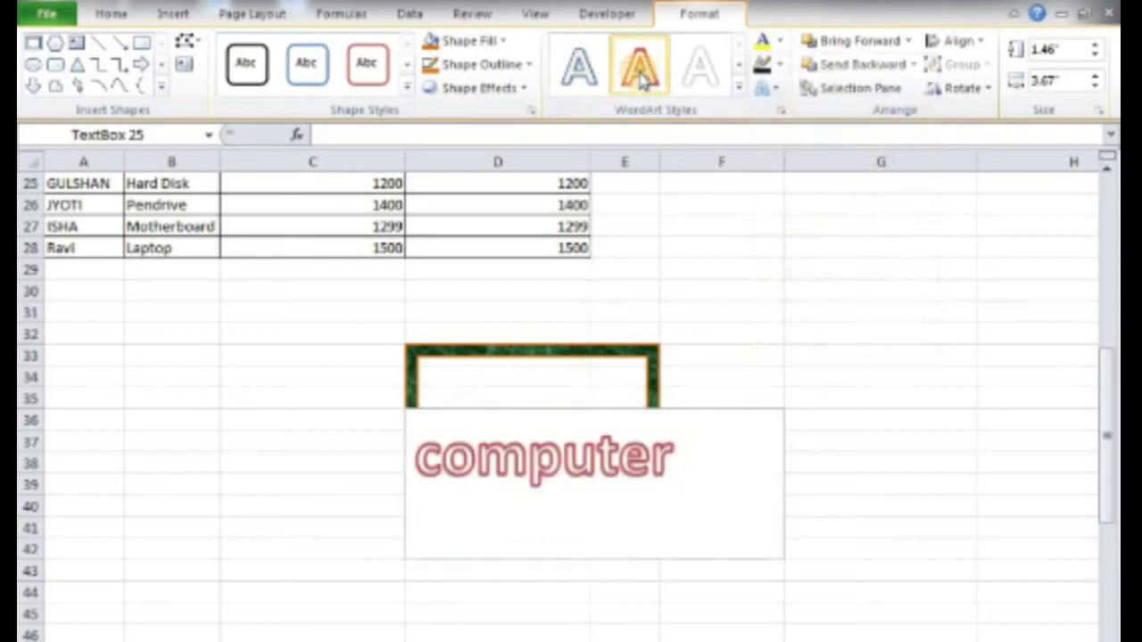
{"action": "left_click", "coordinate": [781, 43]}
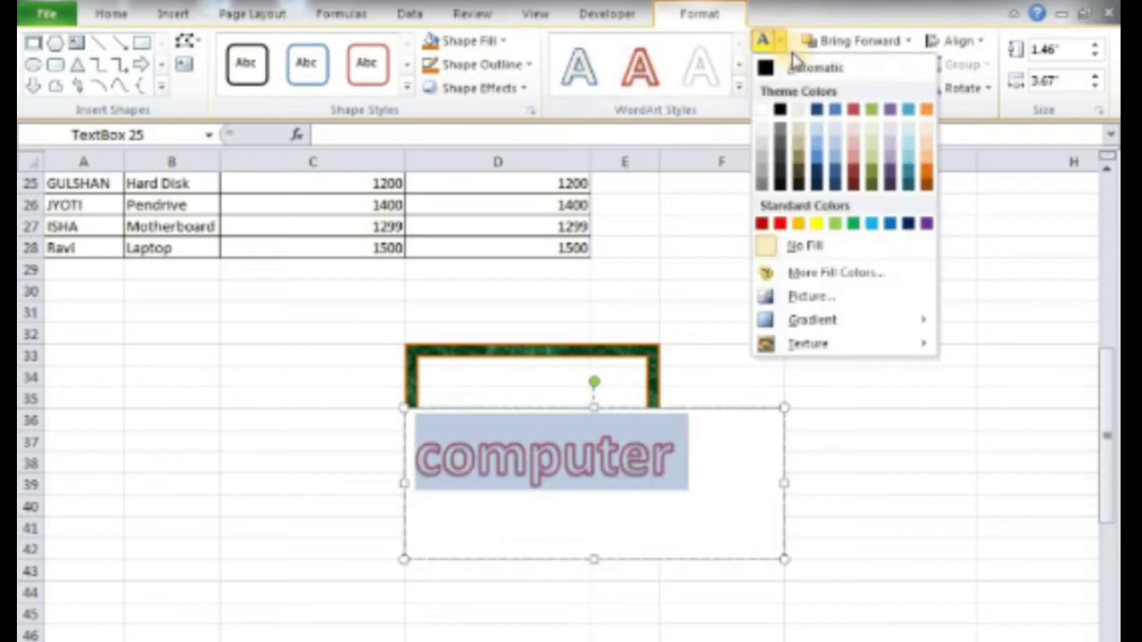
{"action": "left_click", "coordinate": [925, 179]}
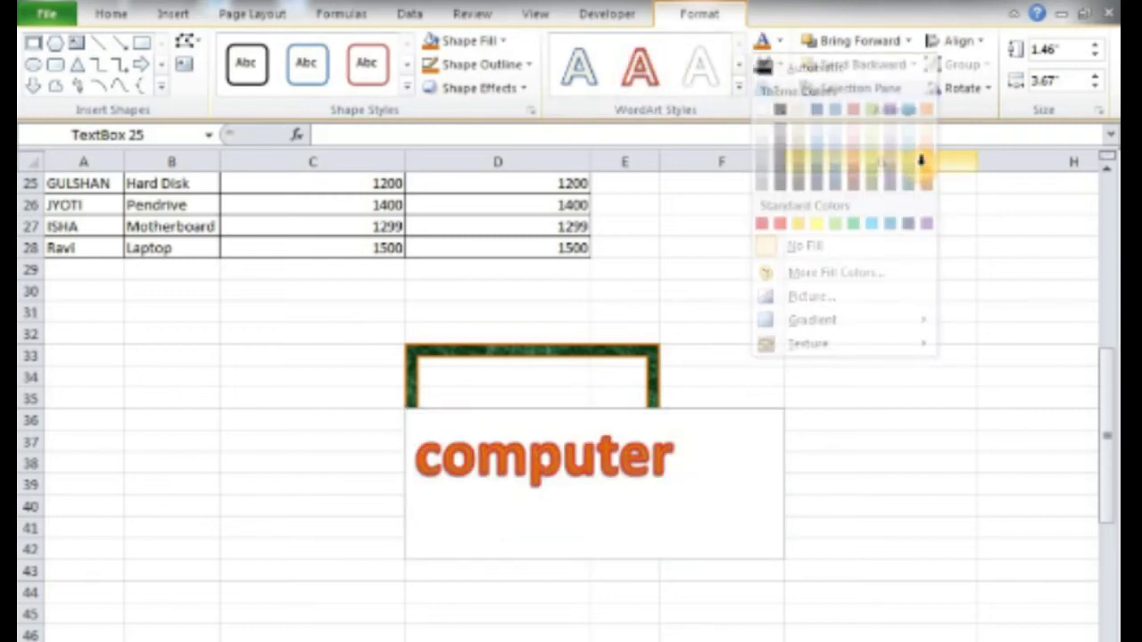
{"action": "left_click", "coordinate": [782, 87]}
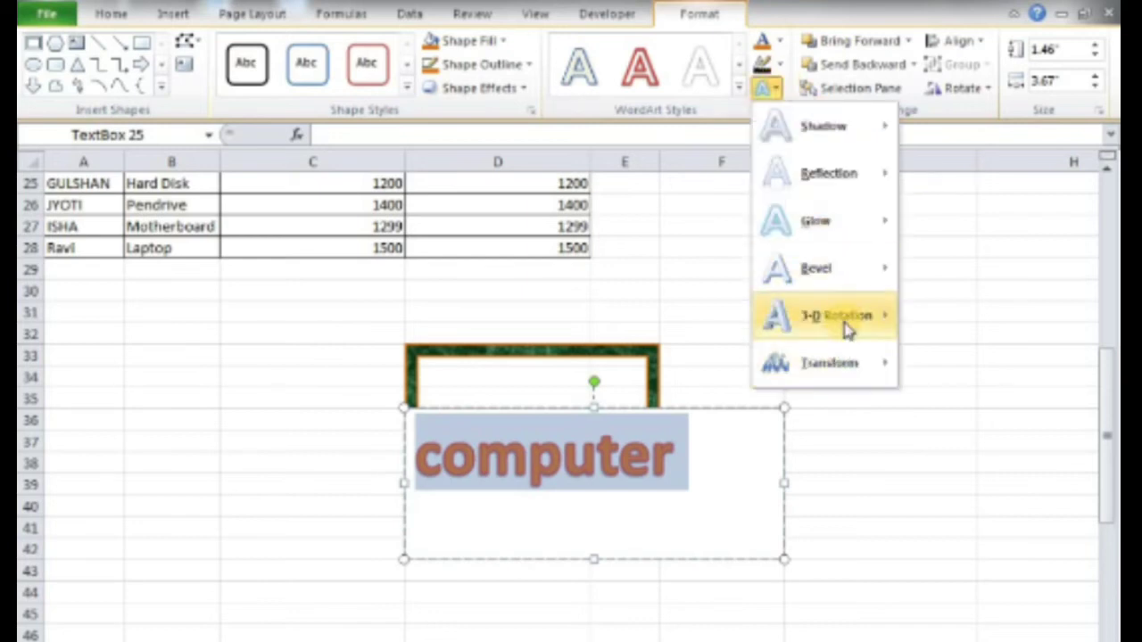
{"action": "mouse_move", "coordinate": [844, 326]}
{"action": "left_click", "coordinate": [882, 407]}
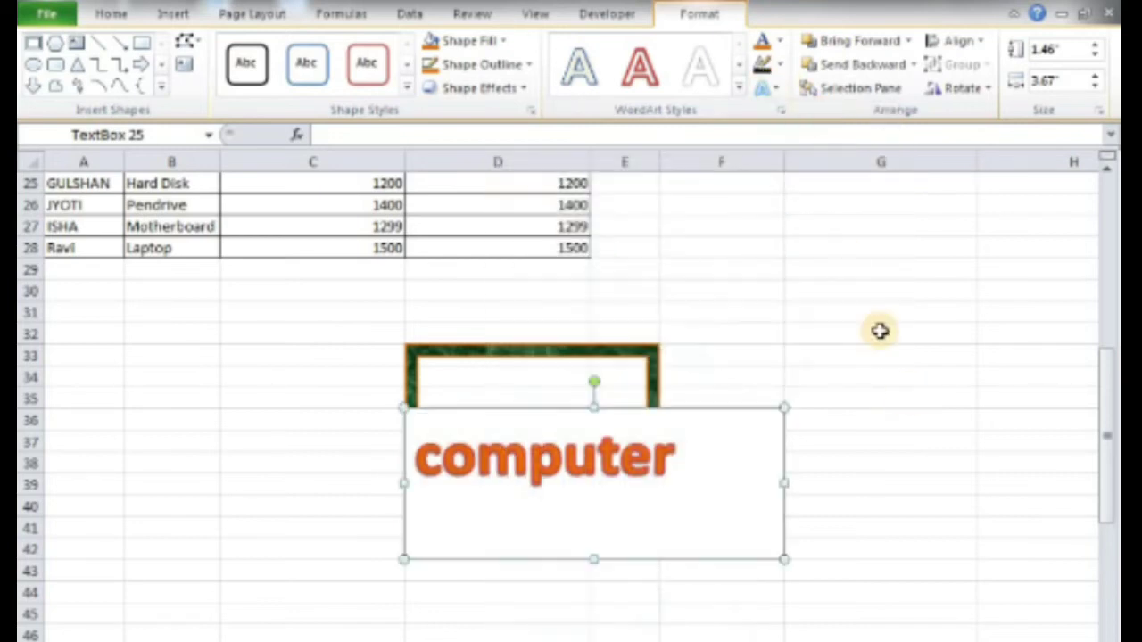
Try sending the text box behind and in front of the frame, and toggle the Selection Pane.
{"action": "left_click", "coordinate": [915, 65]}
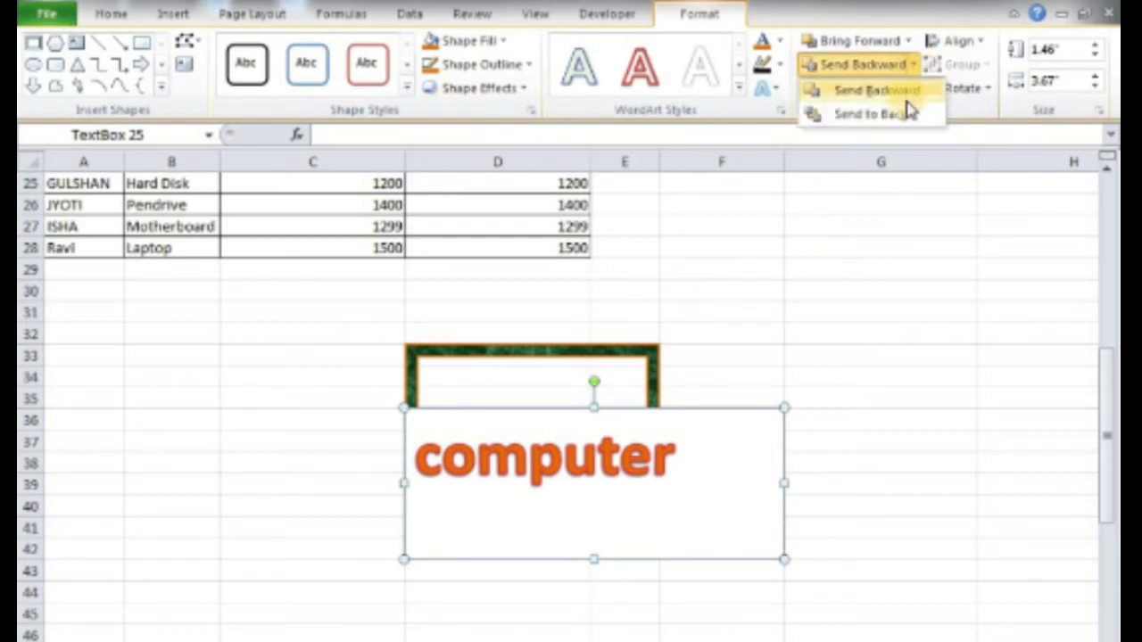
{"action": "left_click", "coordinate": [917, 84]}
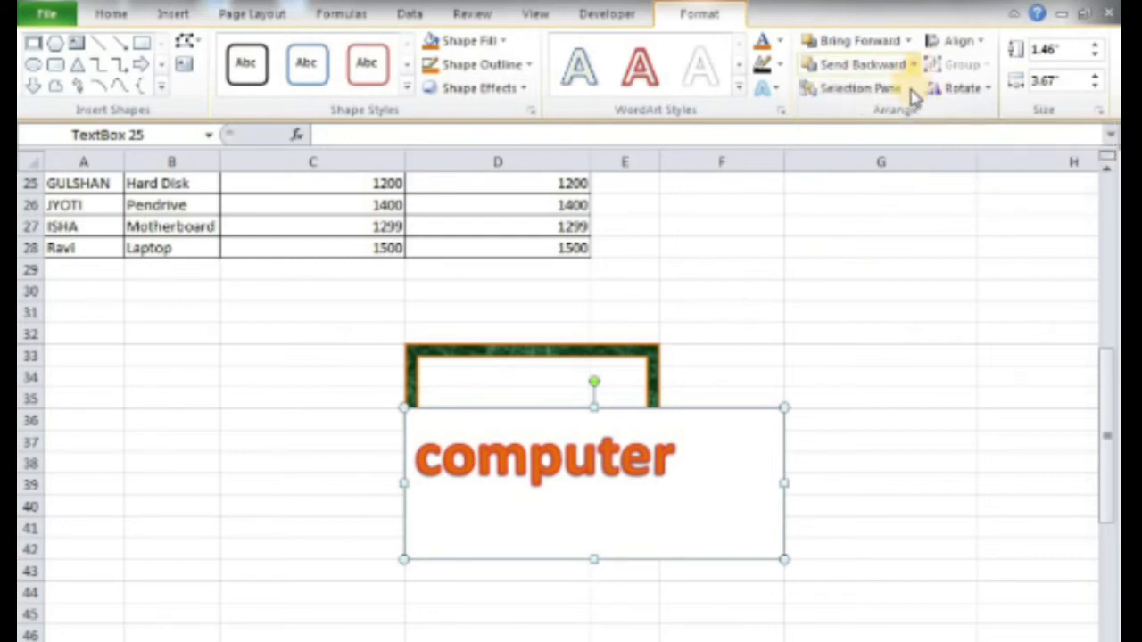
{"action": "left_click", "coordinate": [912, 64]}
{"action": "left_click", "coordinate": [910, 112]}
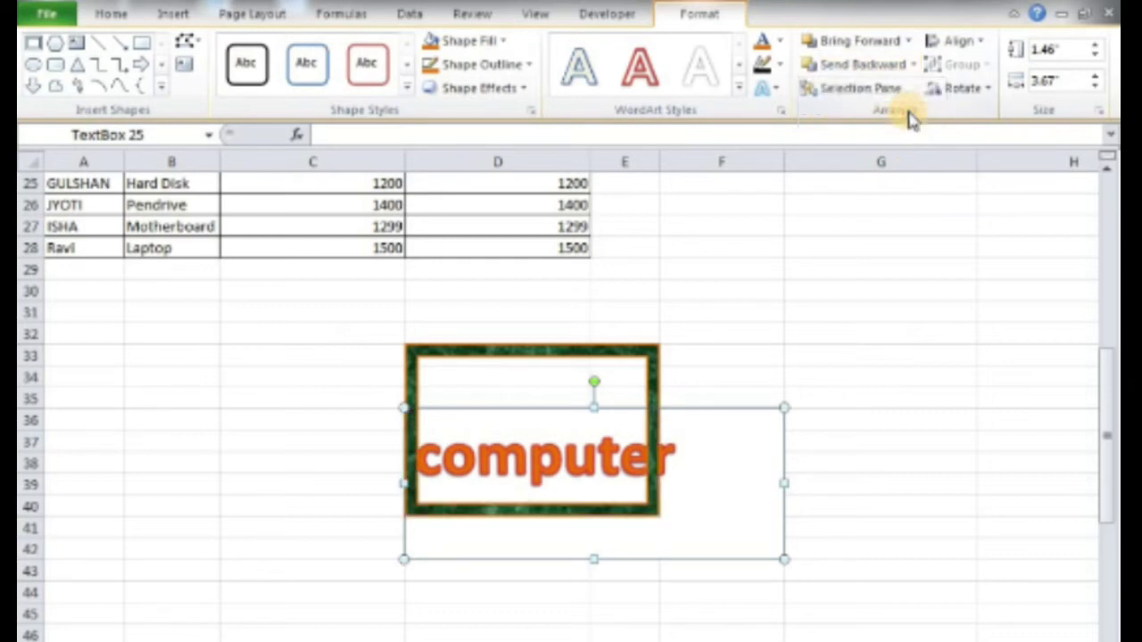
{"action": "left_click", "coordinate": [907, 43]}
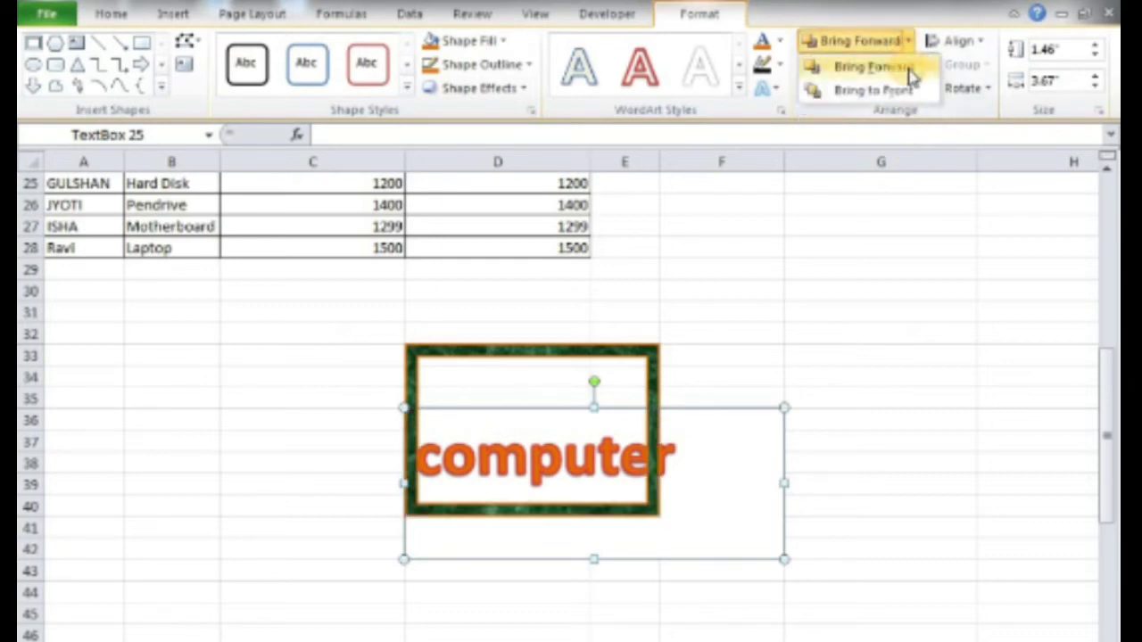
{"action": "left_click", "coordinate": [904, 89]}
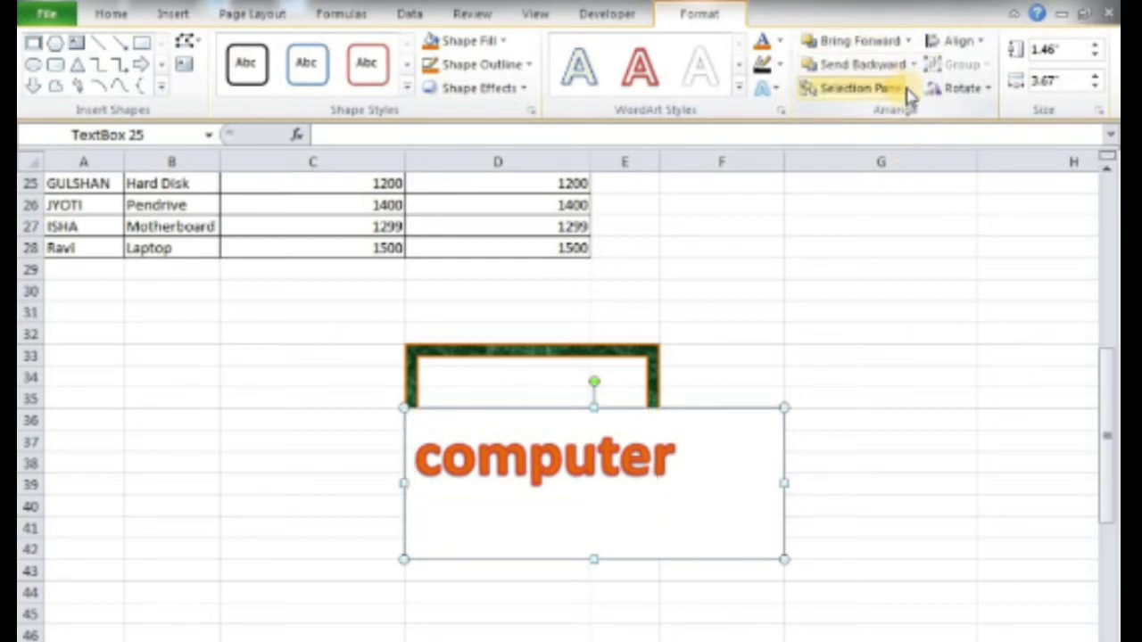
{"action": "left_click", "coordinate": [913, 65]}
{"action": "left_click", "coordinate": [910, 91]}
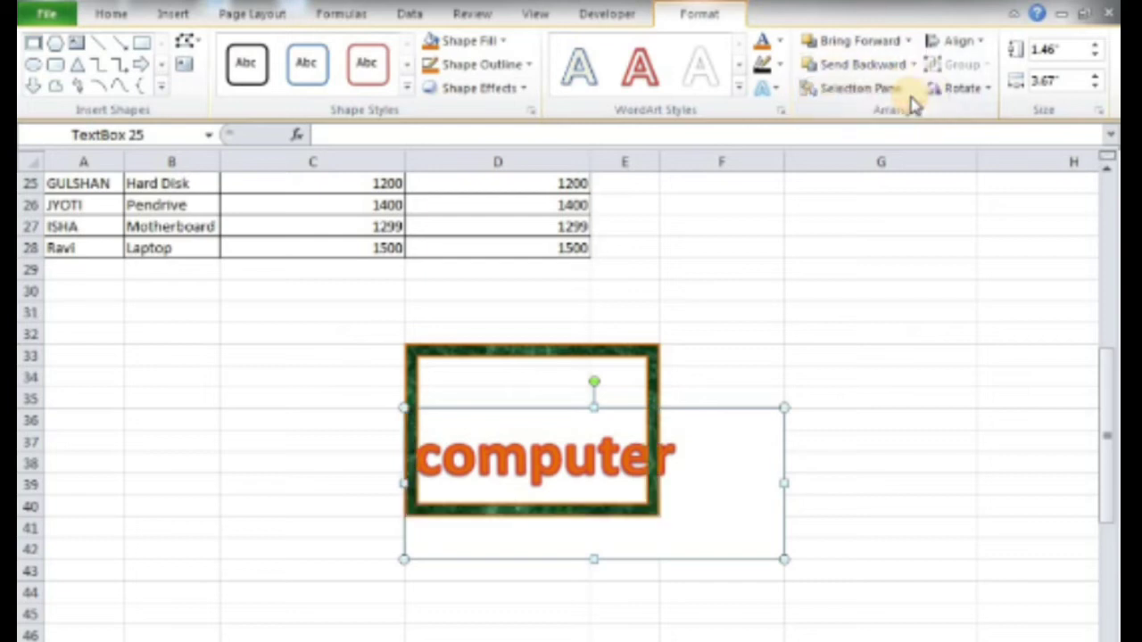
{"action": "left_click", "coordinate": [908, 41]}
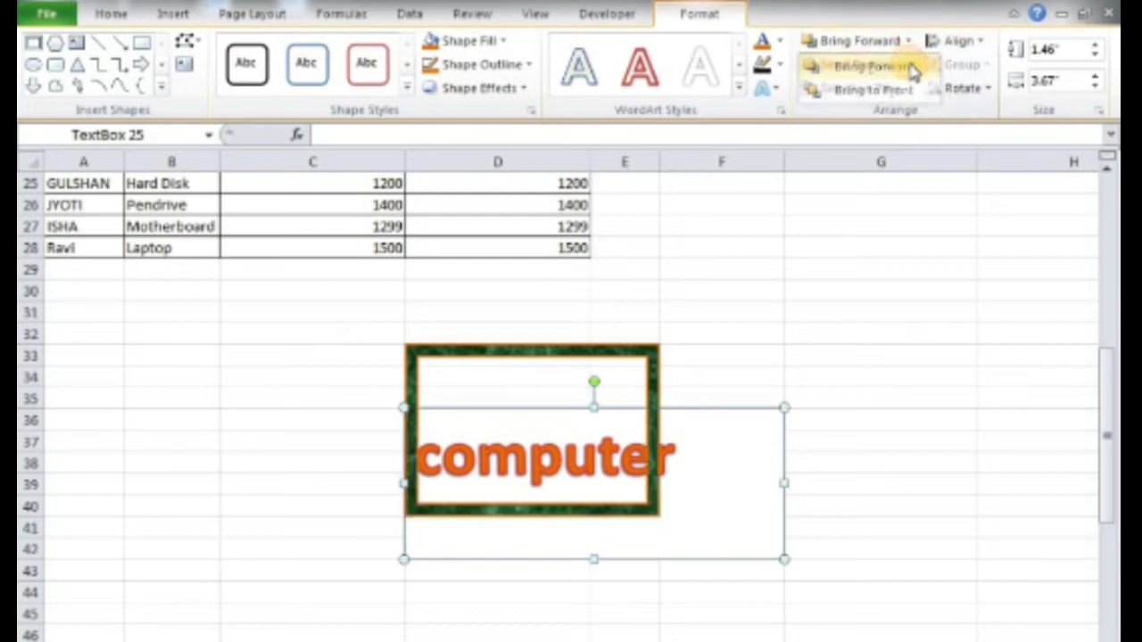
{"action": "left_click", "coordinate": [910, 69]}
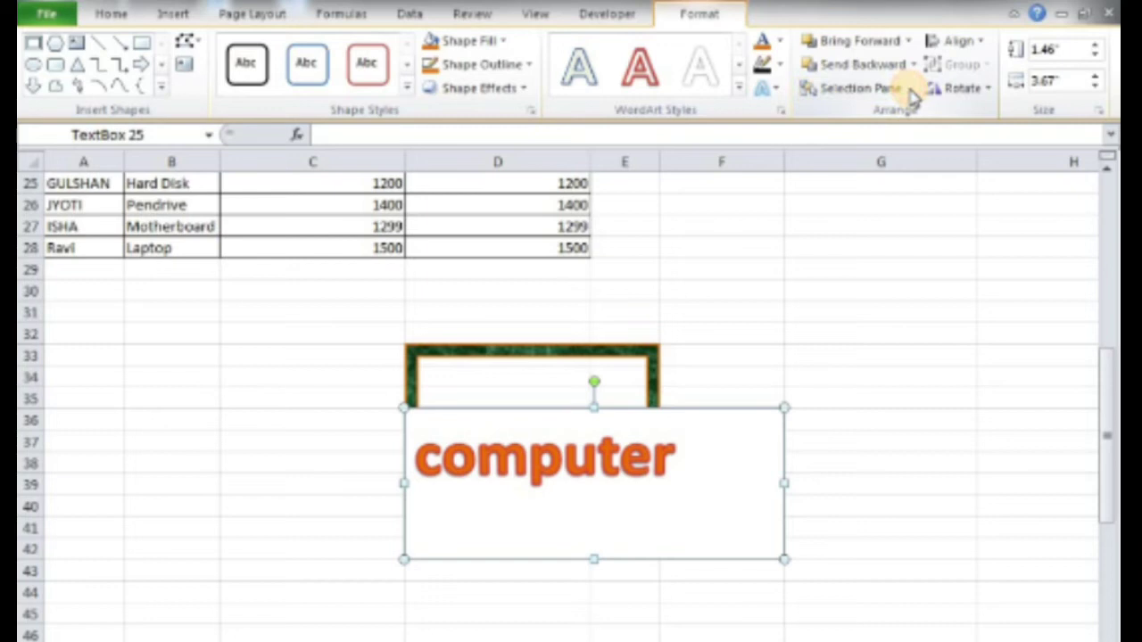
{"action": "left_click", "coordinate": [903, 93]}
{"action": "left_click", "coordinate": [901, 96]}
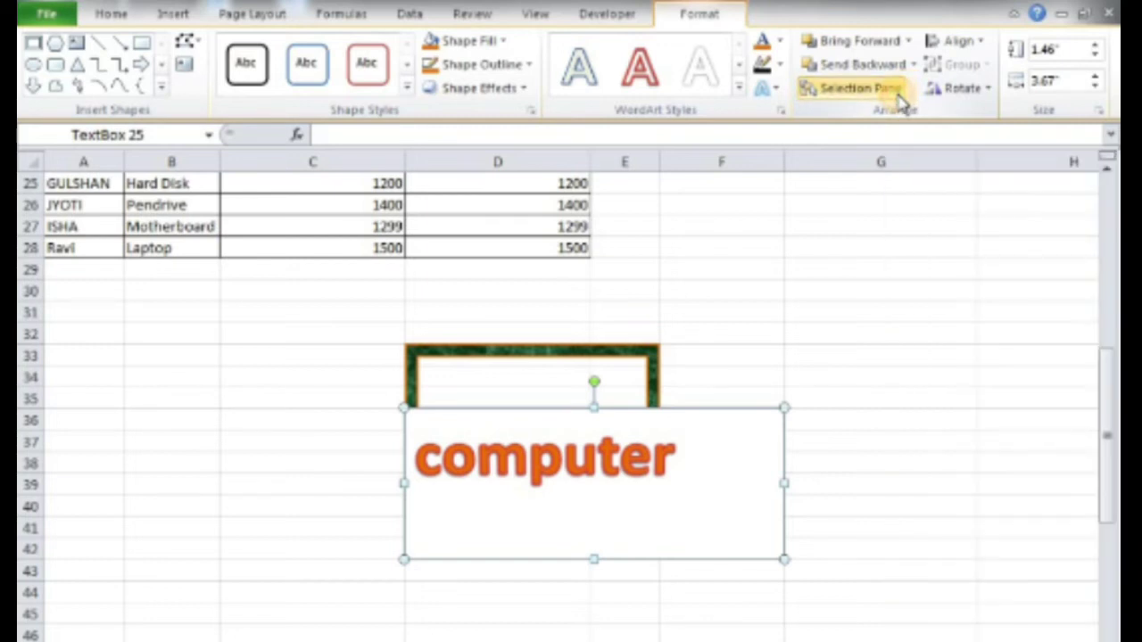
Cut the 'computer' text box and the green frame from the sheet.
{"action": "right_click", "coordinate": [644, 419]}
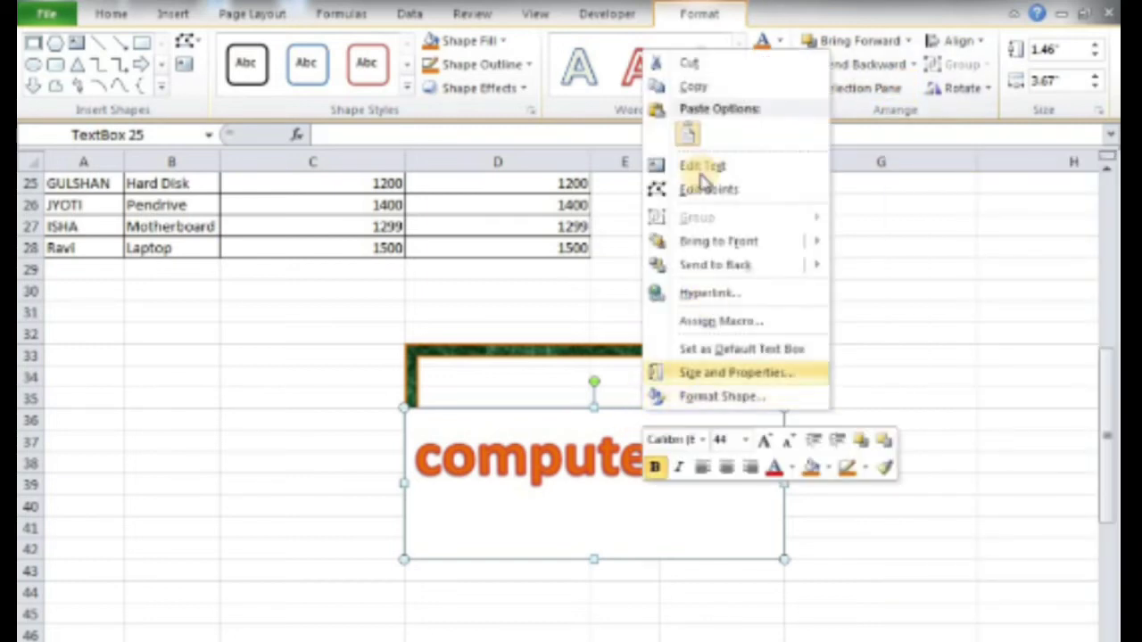
{"action": "left_click", "coordinate": [680, 66]}
{"action": "right_click", "coordinate": [617, 350]}
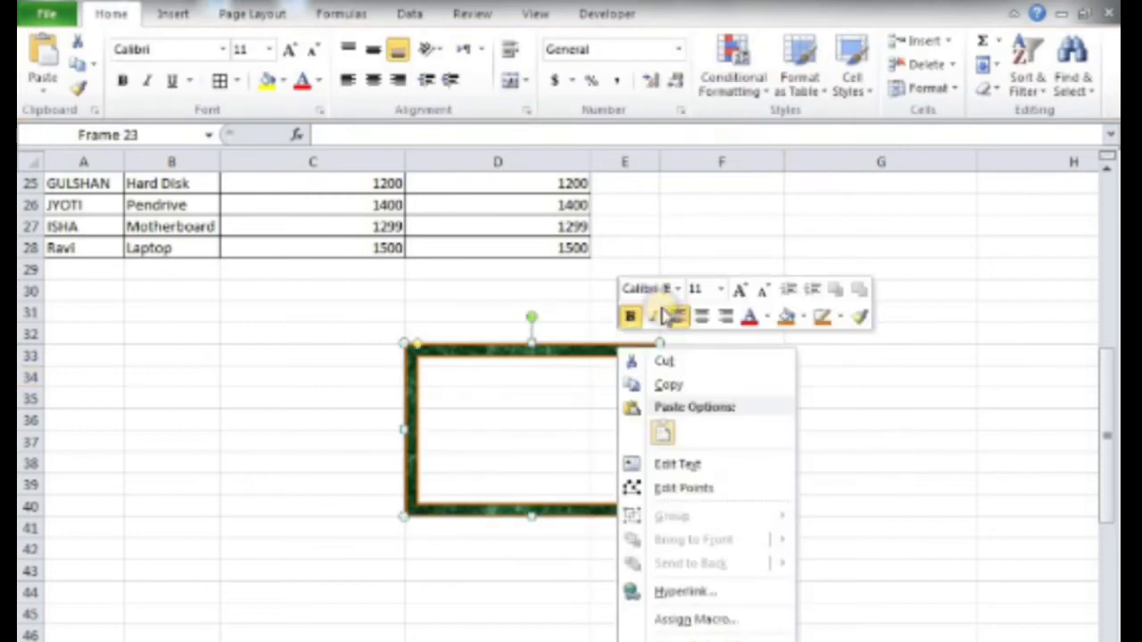
{"action": "left_click", "coordinate": [660, 359]}
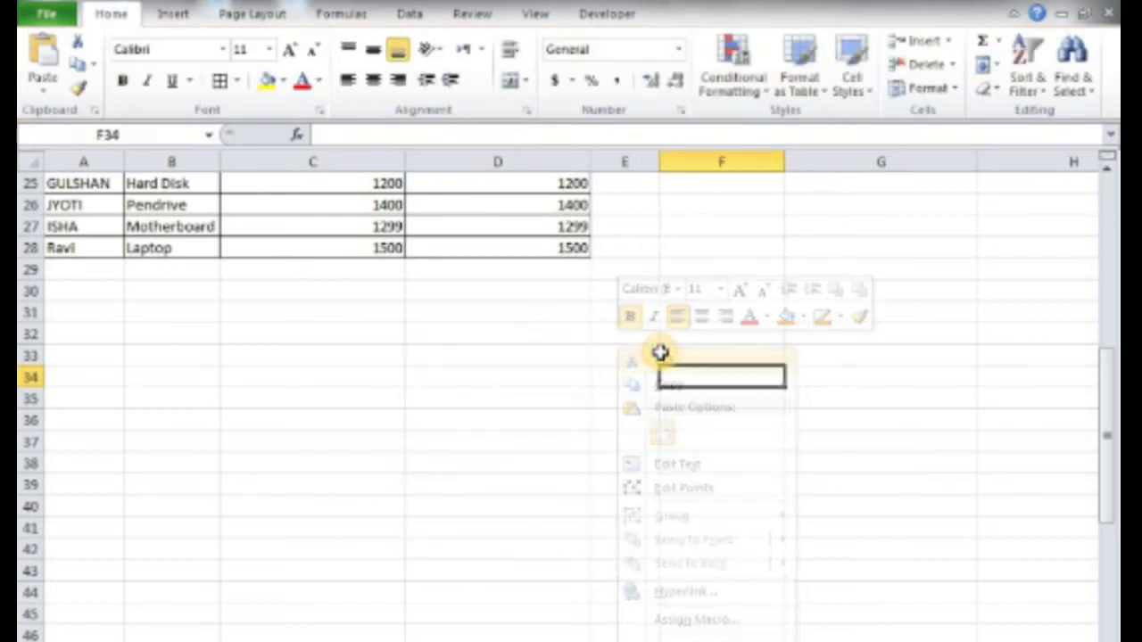
Insert a Basic Block List SmartArt graphic below the table.
{"action": "left_click", "coordinate": [182, 20]}
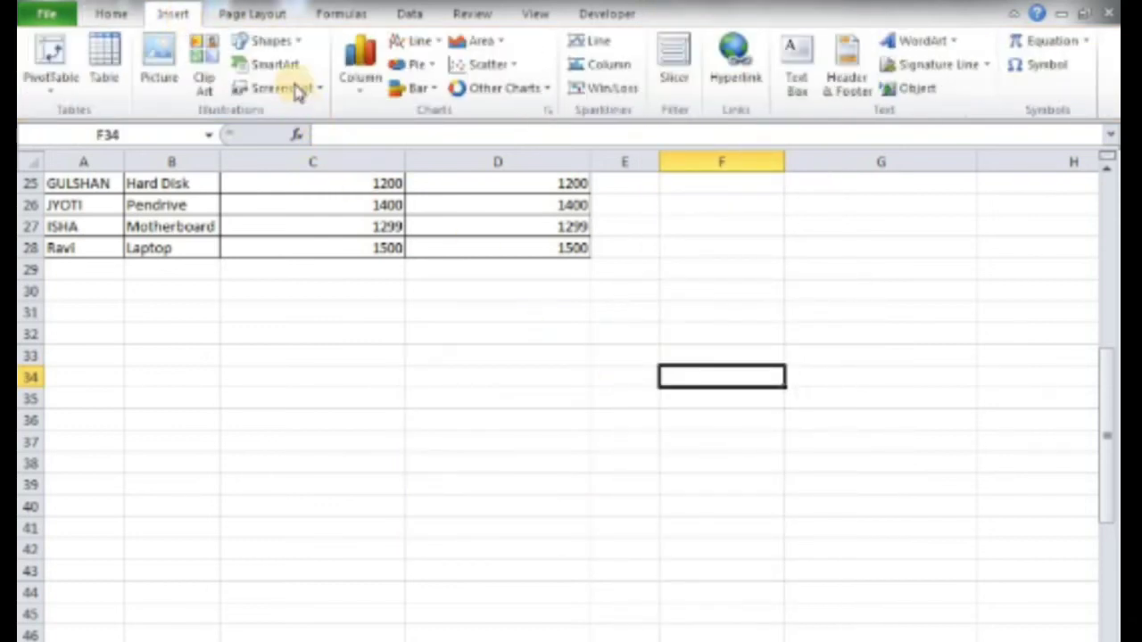
{"action": "left_click", "coordinate": [272, 64]}
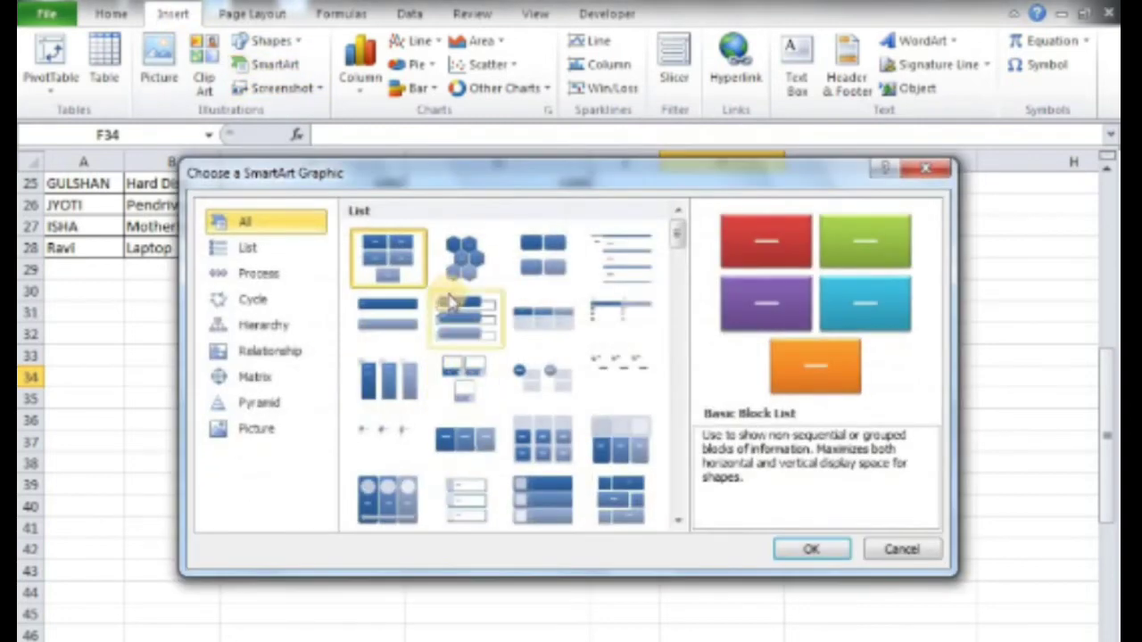
{"action": "left_click", "coordinate": [462, 254]}
{"action": "left_click", "coordinate": [387, 255]}
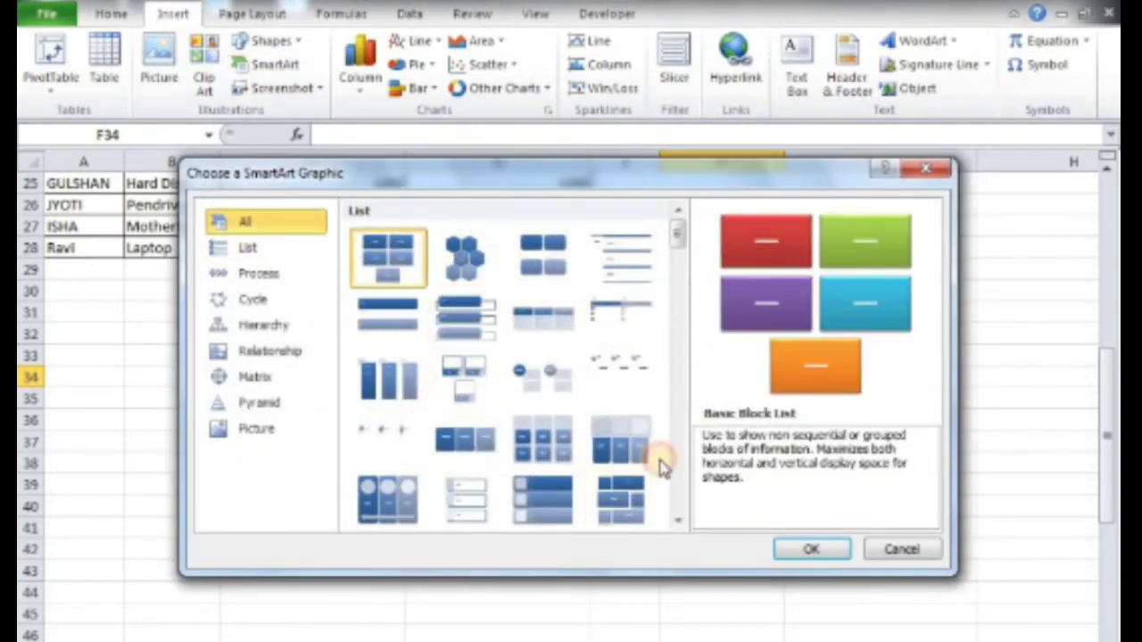
{"action": "left_click", "coordinate": [807, 548]}
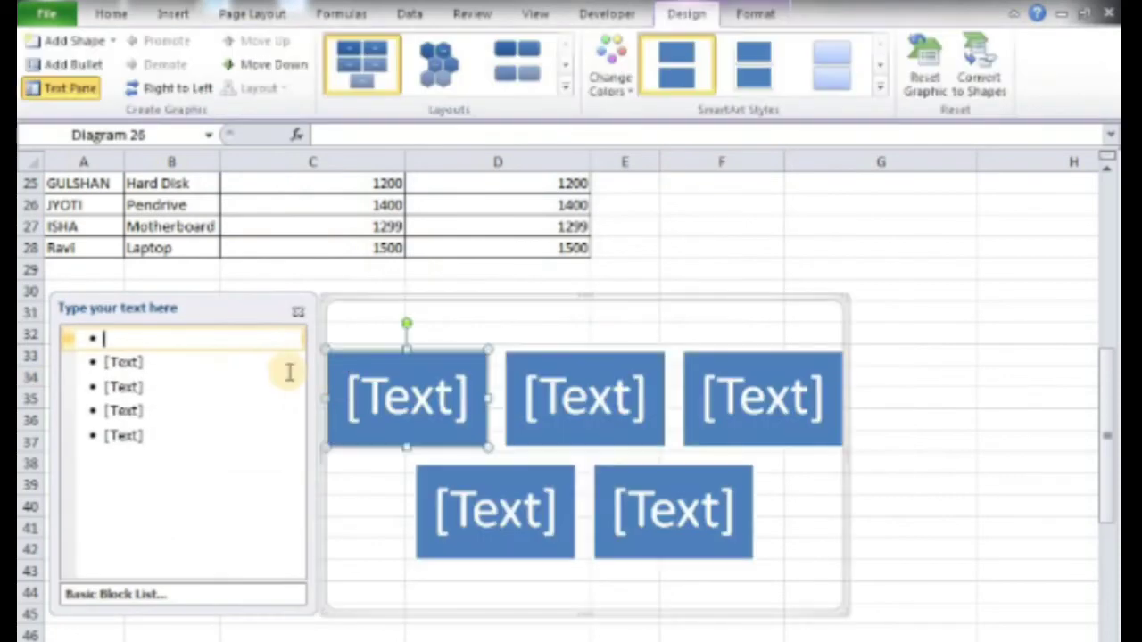
Label the five blocks A, B, C, D and E.
{"action": "left_click", "coordinate": [443, 402]}
{"action": "type", "text": "A"}
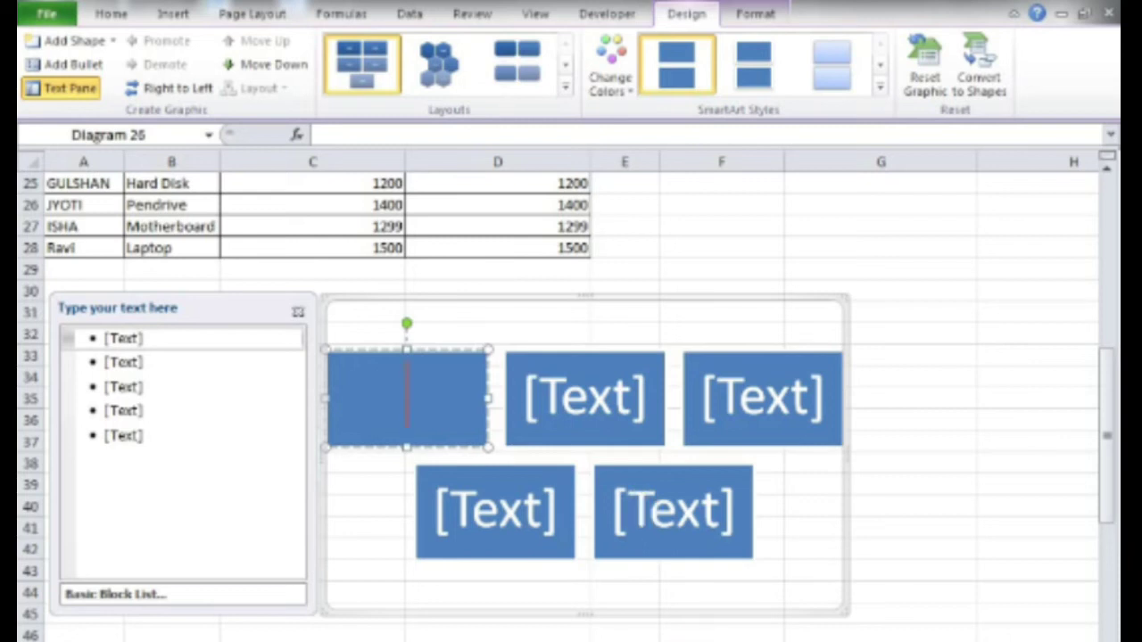
{"action": "left_click", "coordinate": [603, 395]}
{"action": "type", "text": "B"}
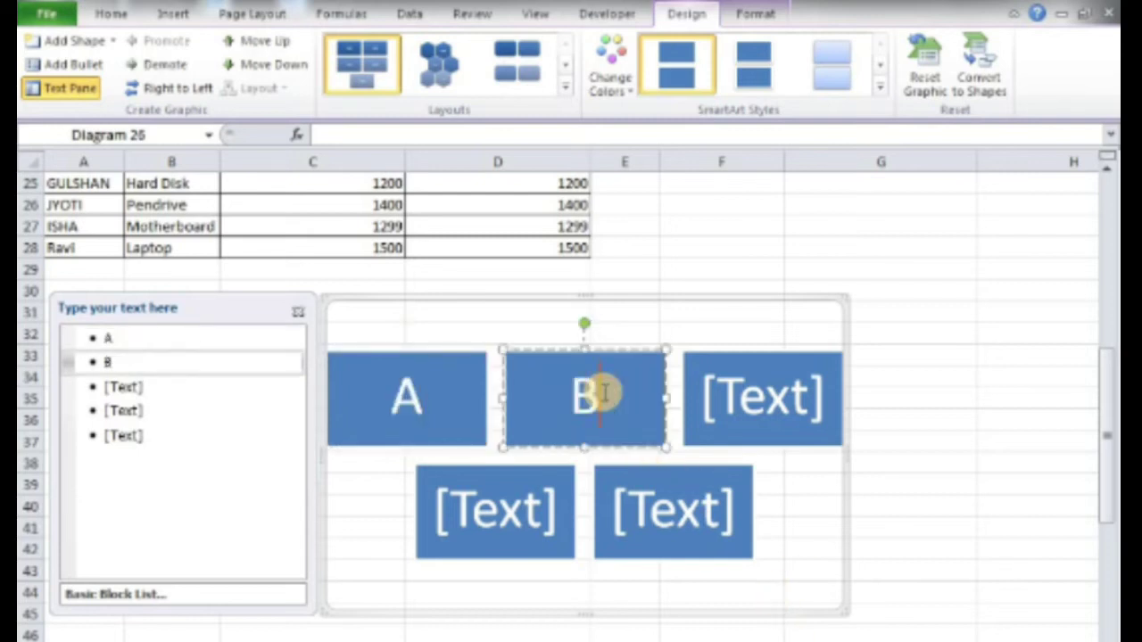
{"action": "left_click", "coordinate": [748, 392]}
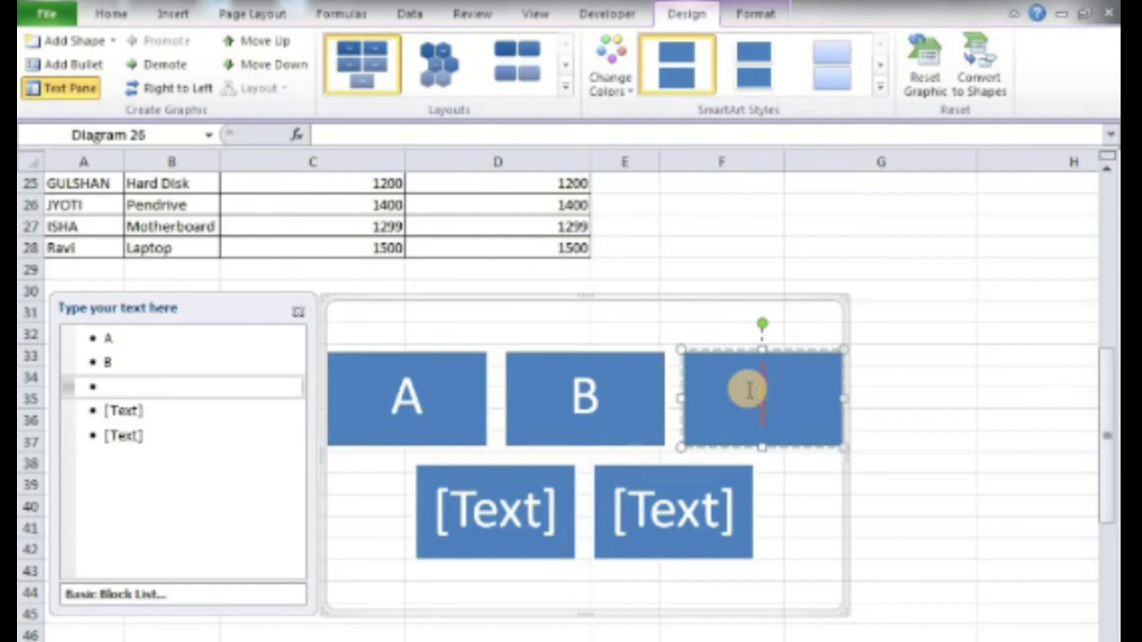
{"action": "type", "text": "C"}
{"action": "left_click", "coordinate": [521, 504]}
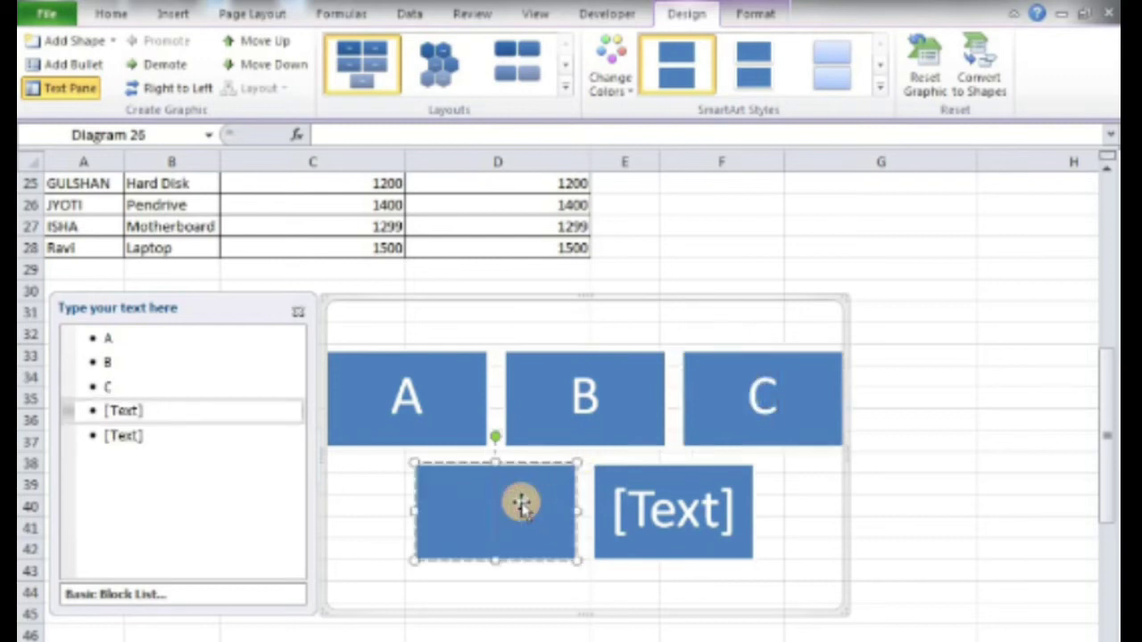
{"action": "type", "text": "D"}
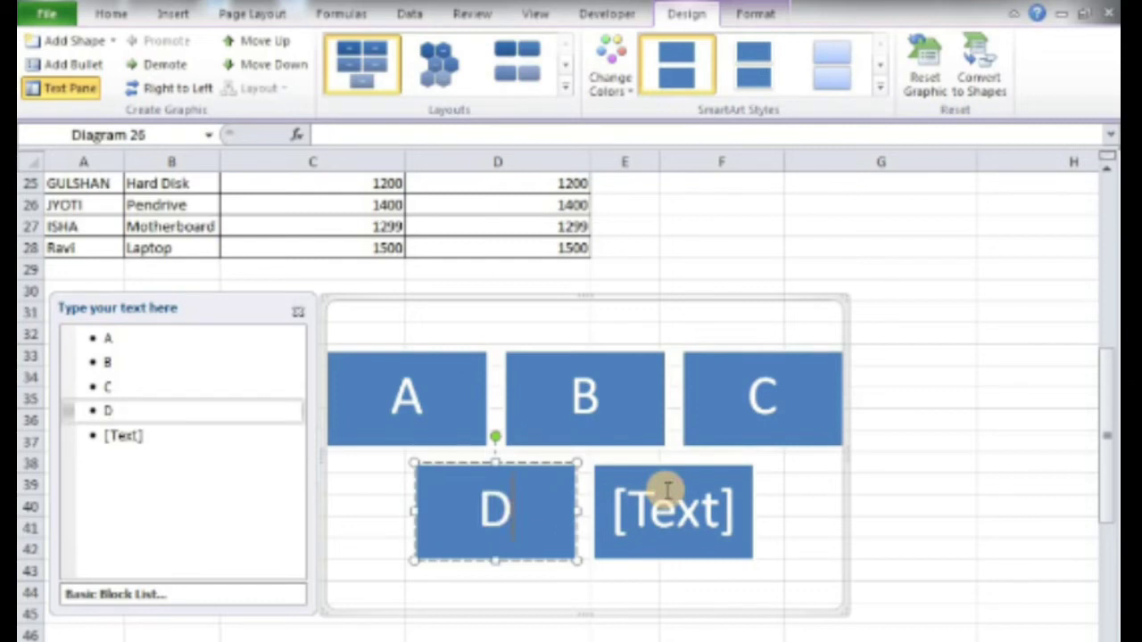
{"action": "type", "text": "E"}
{"action": "key", "text": "BackSpace"}
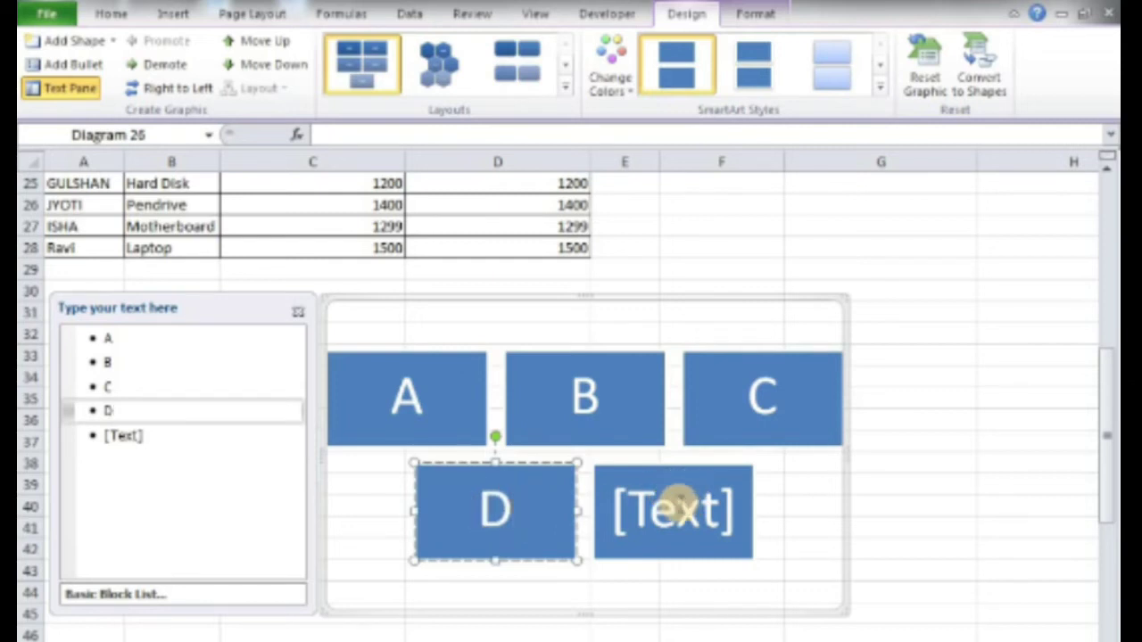
{"action": "left_click", "coordinate": [672, 509]}
{"action": "type", "text": "E"}
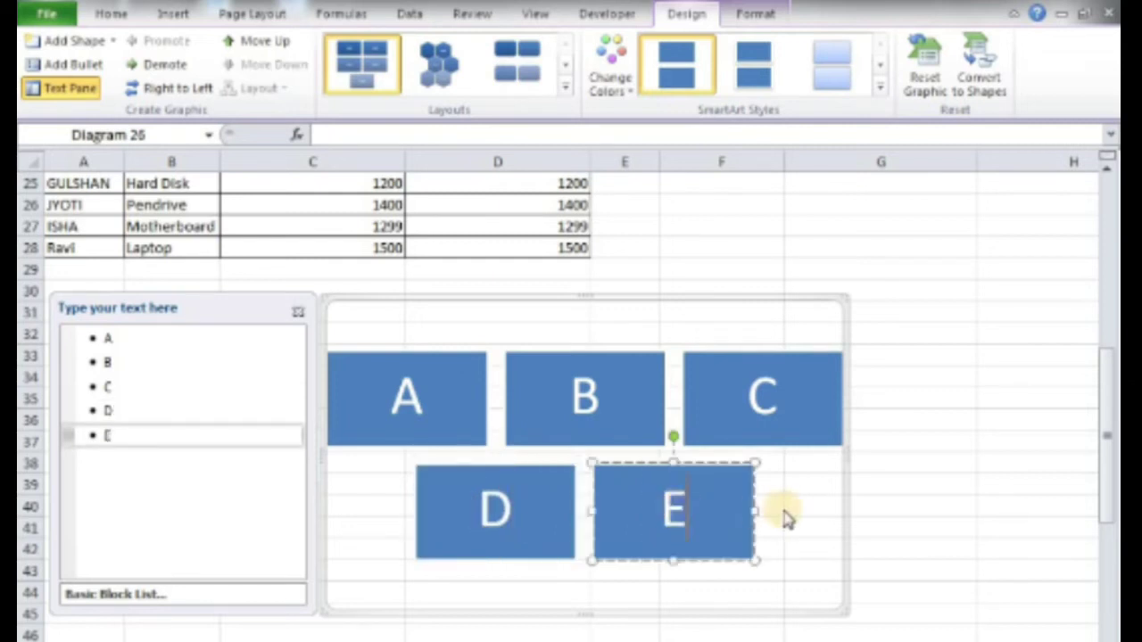
{"action": "left_click", "coordinate": [849, 510]}
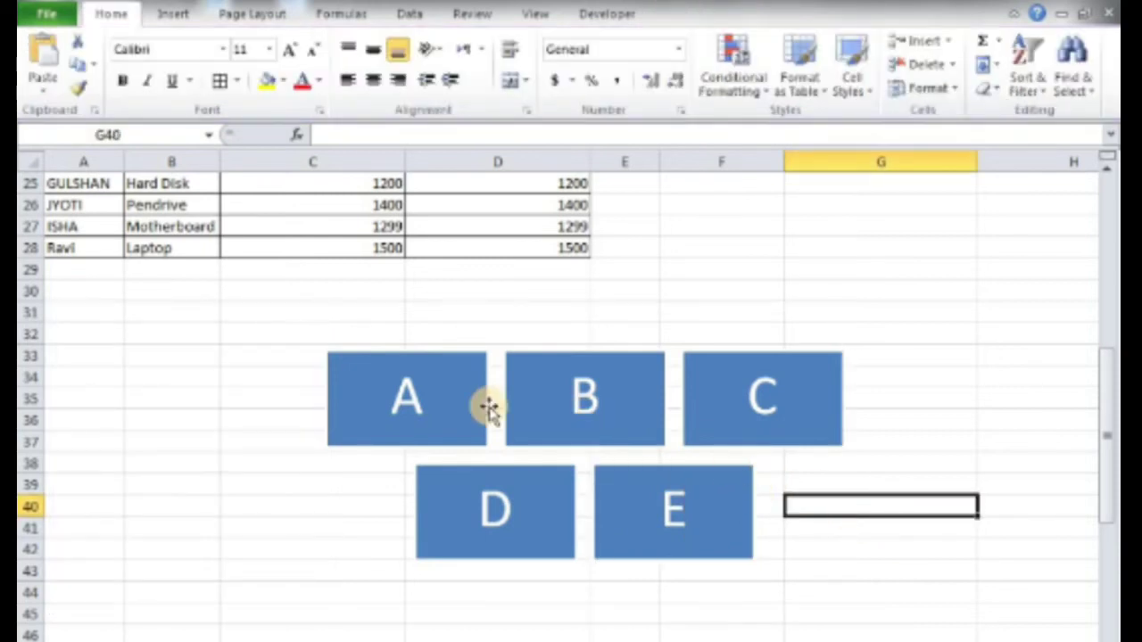
Add an empty block after block A with an indented sub-item beneath it.
{"action": "left_click", "coordinate": [451, 395]}
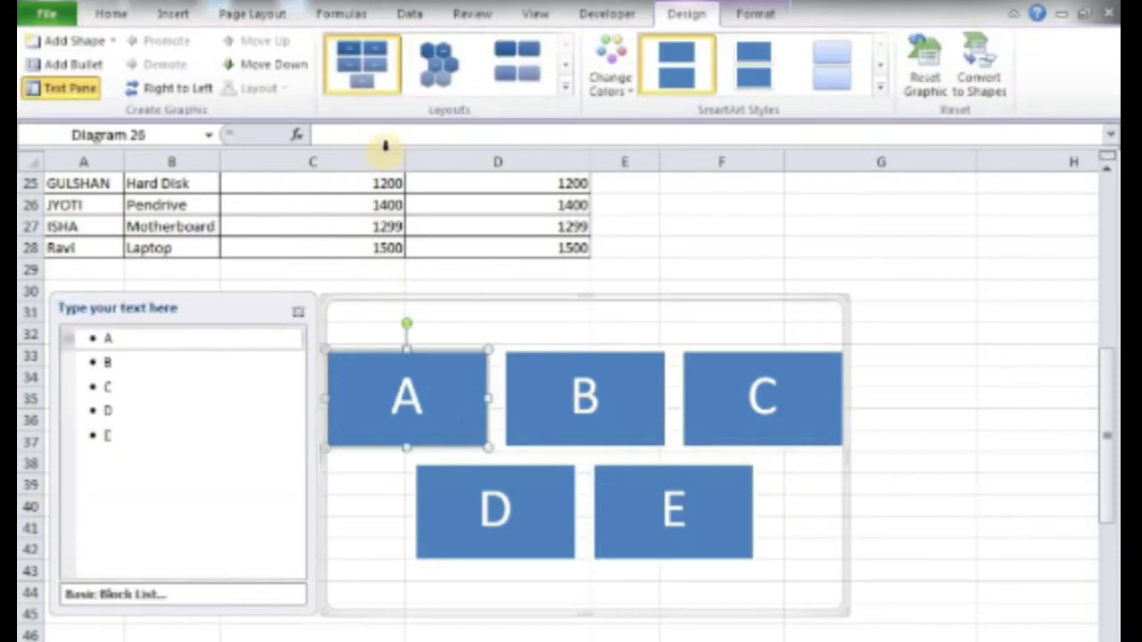
{"action": "left_click", "coordinate": [73, 41]}
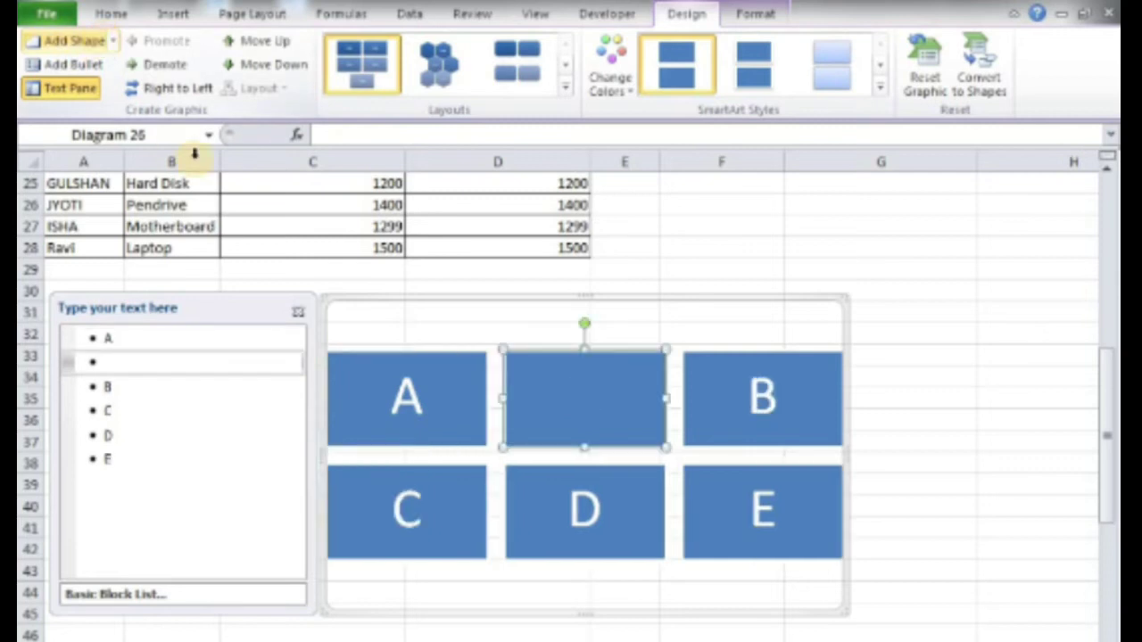
{"action": "left_click", "coordinate": [79, 66]}
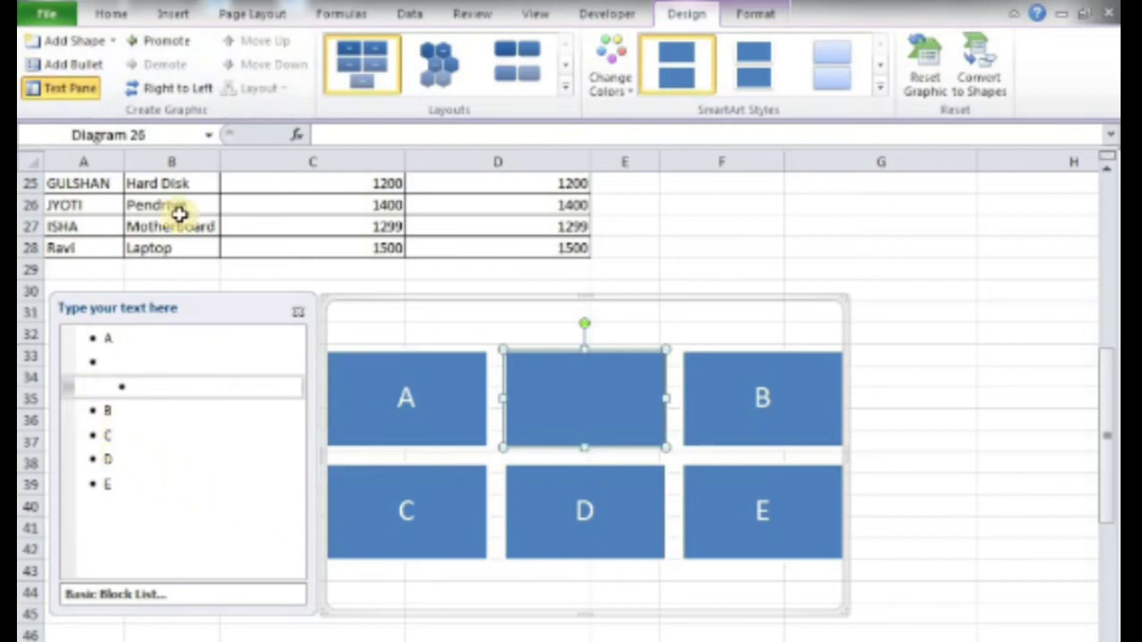
In the Text Pane, promote and demote the empty bullets until both sit indented under A.
{"action": "left_click", "coordinate": [83, 98]}
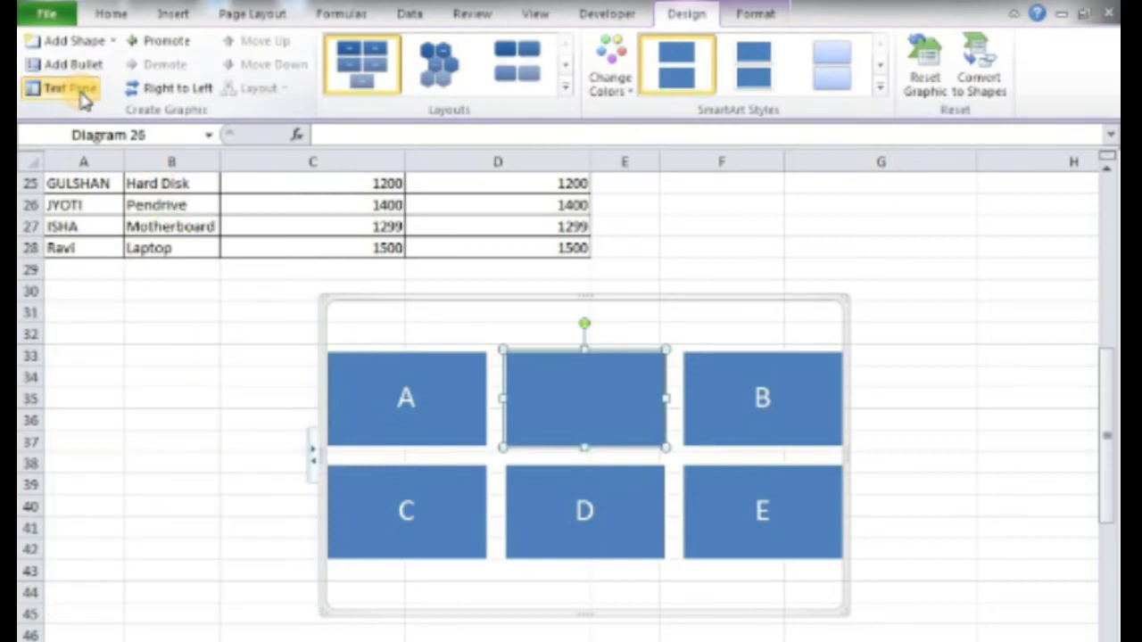
{"action": "left_click", "coordinate": [83, 98]}
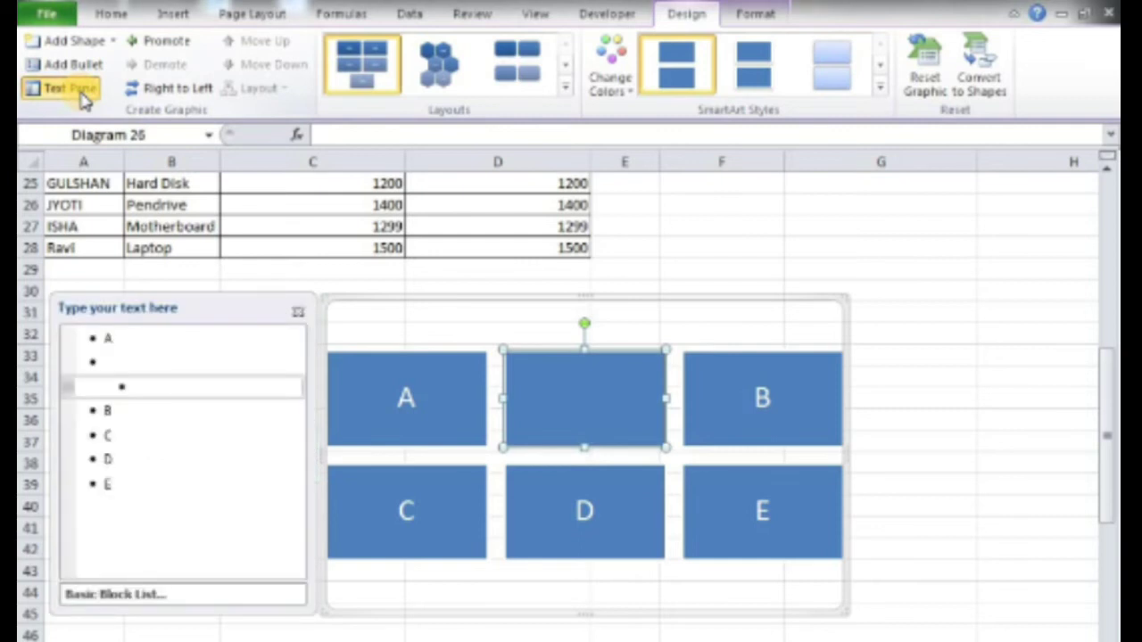
{"action": "left_click", "coordinate": [189, 50]}
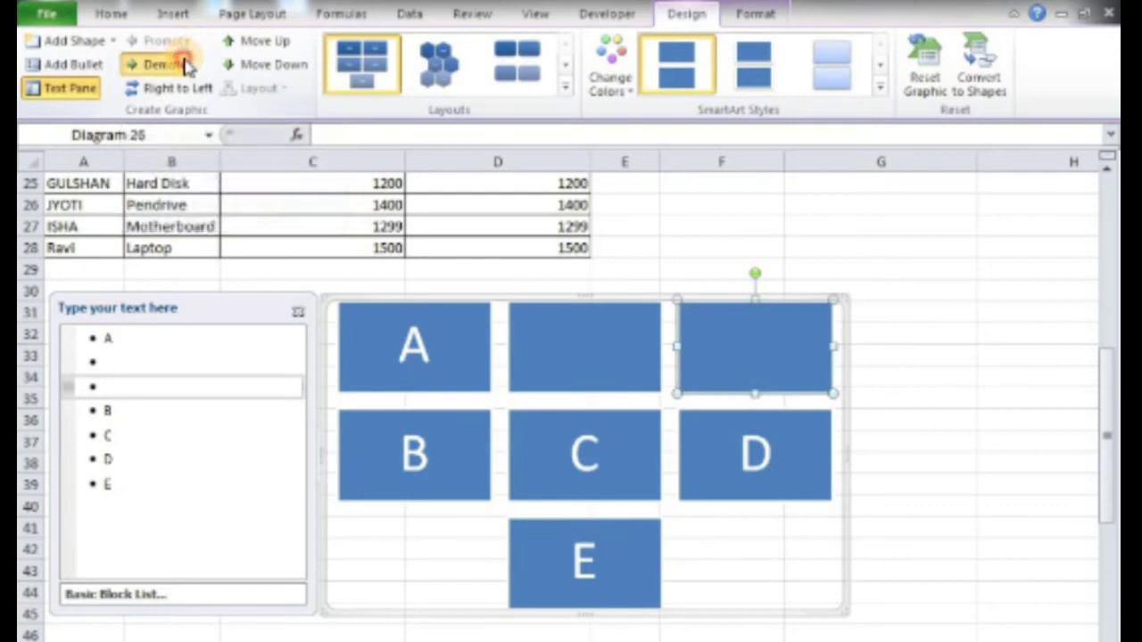
{"action": "left_click", "coordinate": [183, 62]}
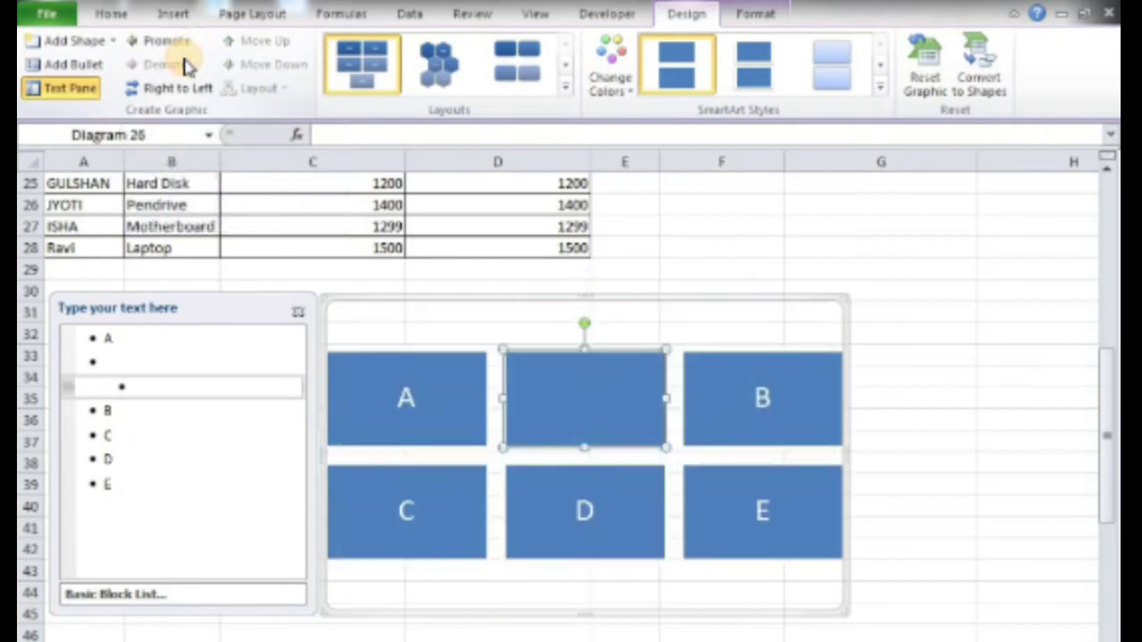
{"action": "left_click", "coordinate": [515, 366]}
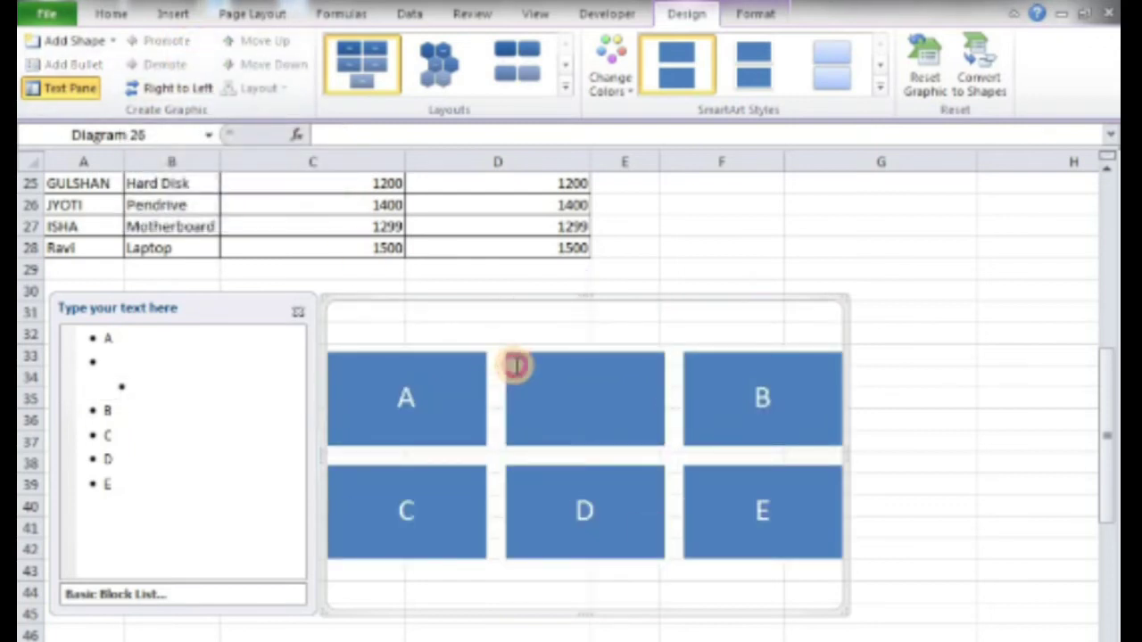
{"action": "left_click", "coordinate": [515, 366]}
{"action": "left_click", "coordinate": [168, 66]}
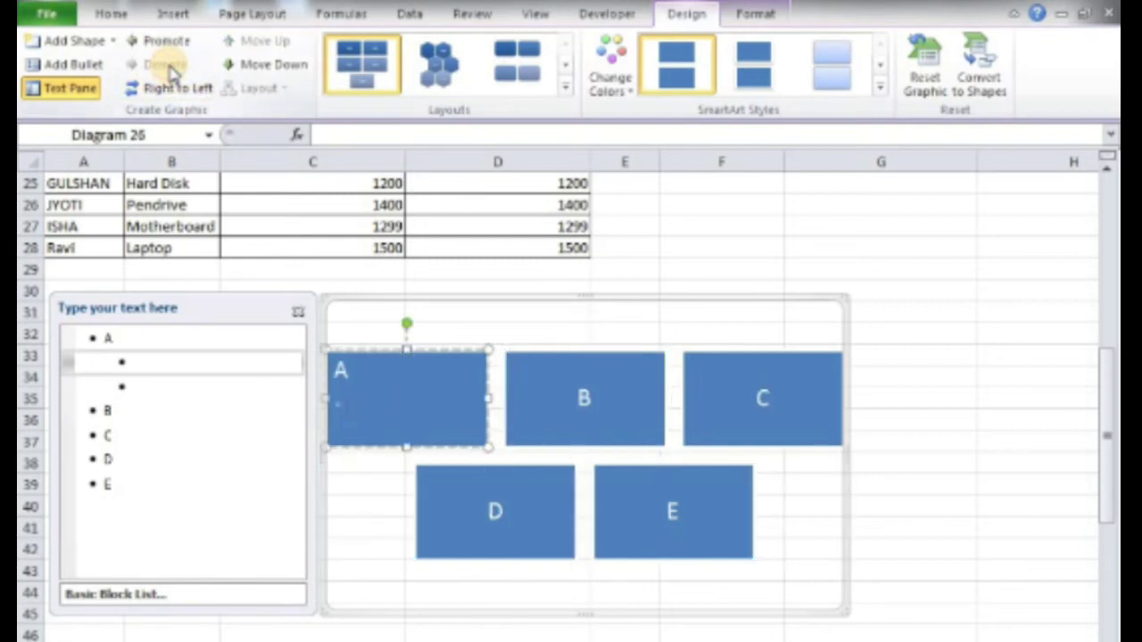
{"action": "left_click", "coordinate": [428, 384]}
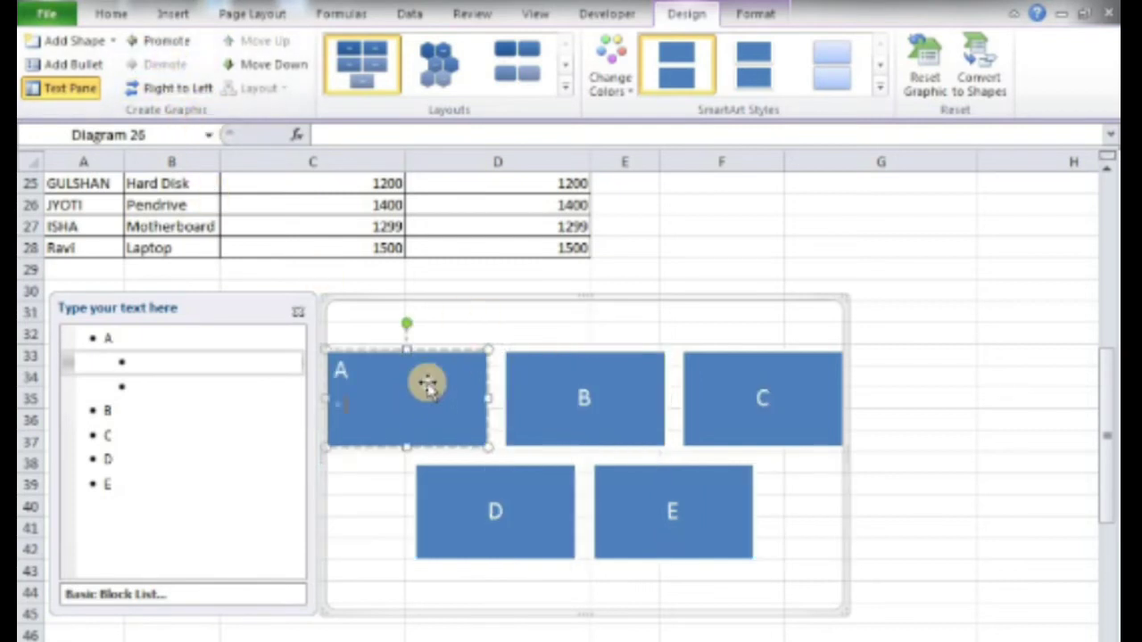
{"action": "left_click", "coordinate": [377, 359]}
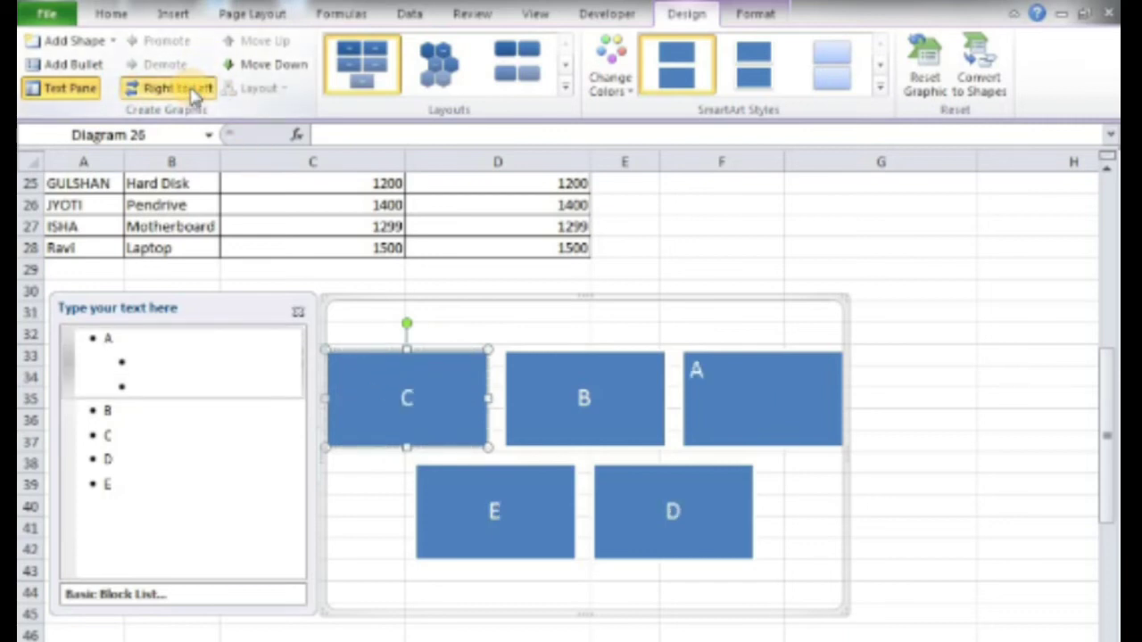
{"action": "left_click", "coordinate": [194, 93]}
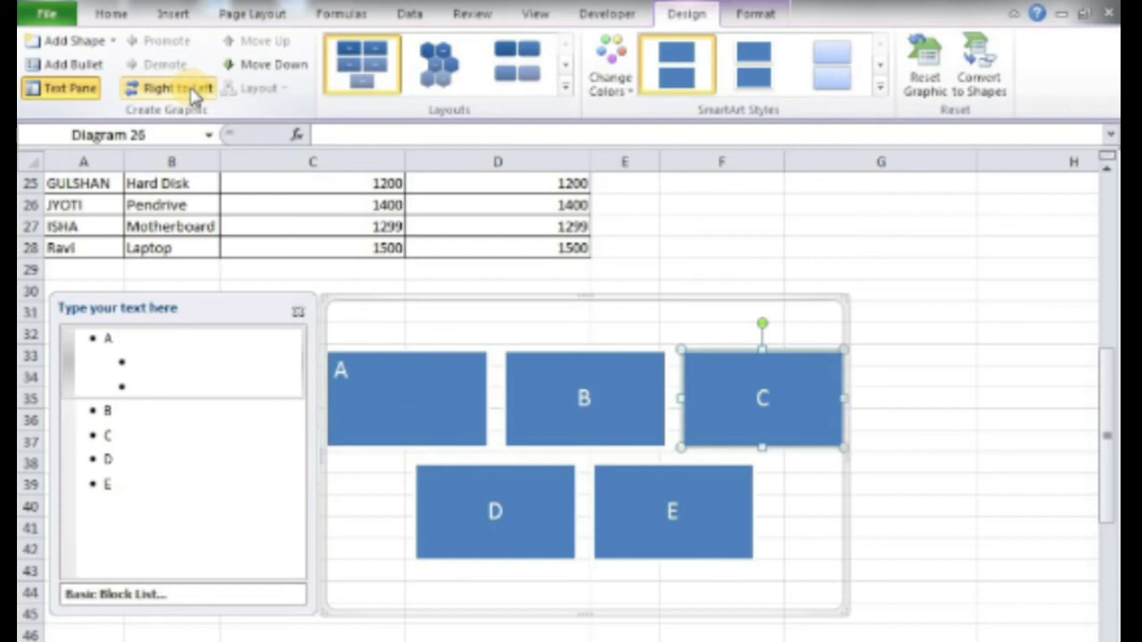
{"action": "left_click", "coordinate": [265, 66]}
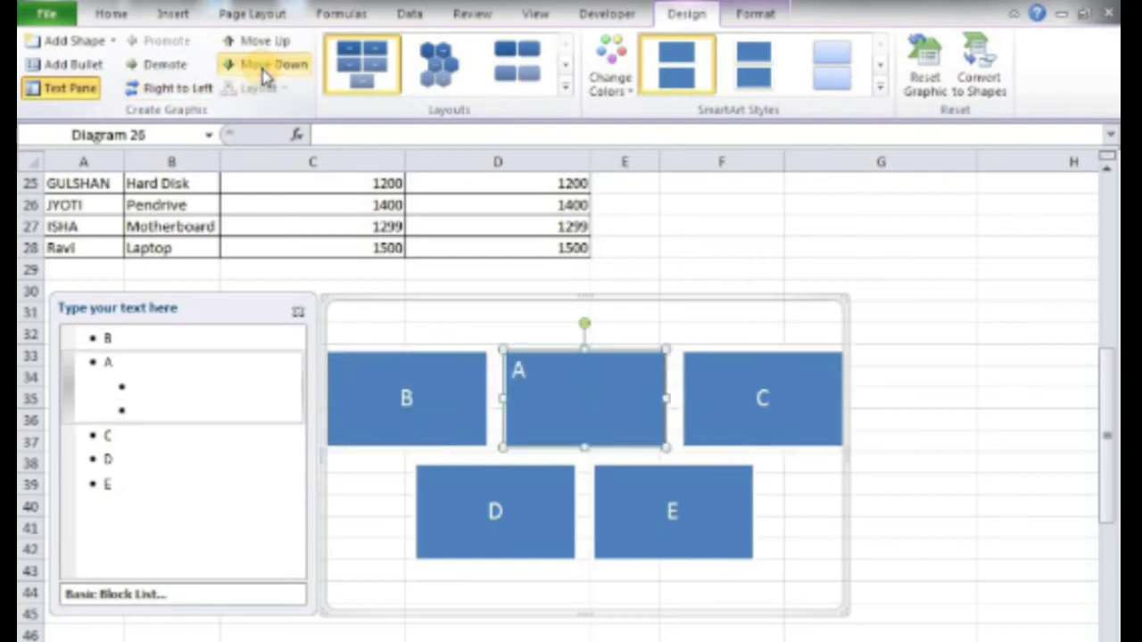
{"action": "left_click", "coordinate": [266, 66]}
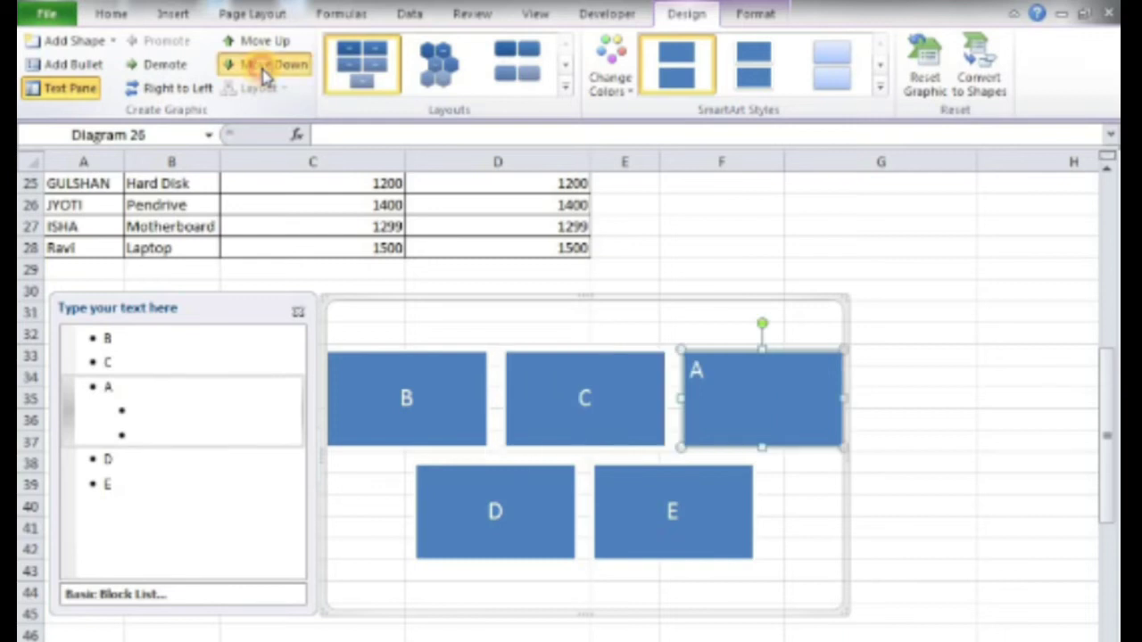
{"action": "left_click", "coordinate": [266, 66]}
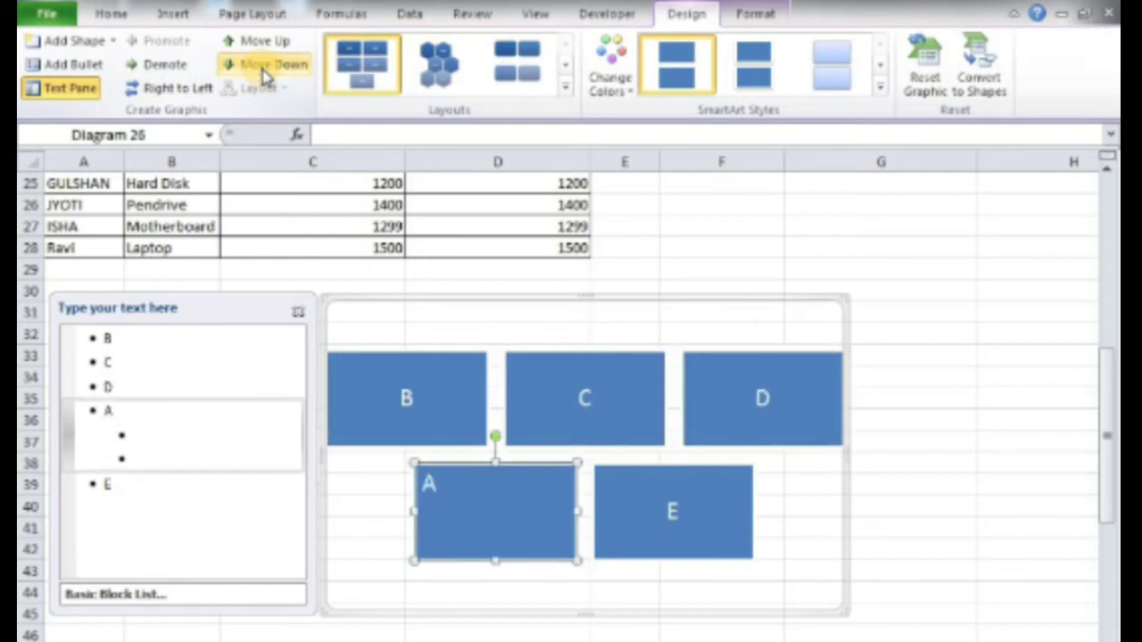
{"action": "left_click", "coordinate": [266, 66]}
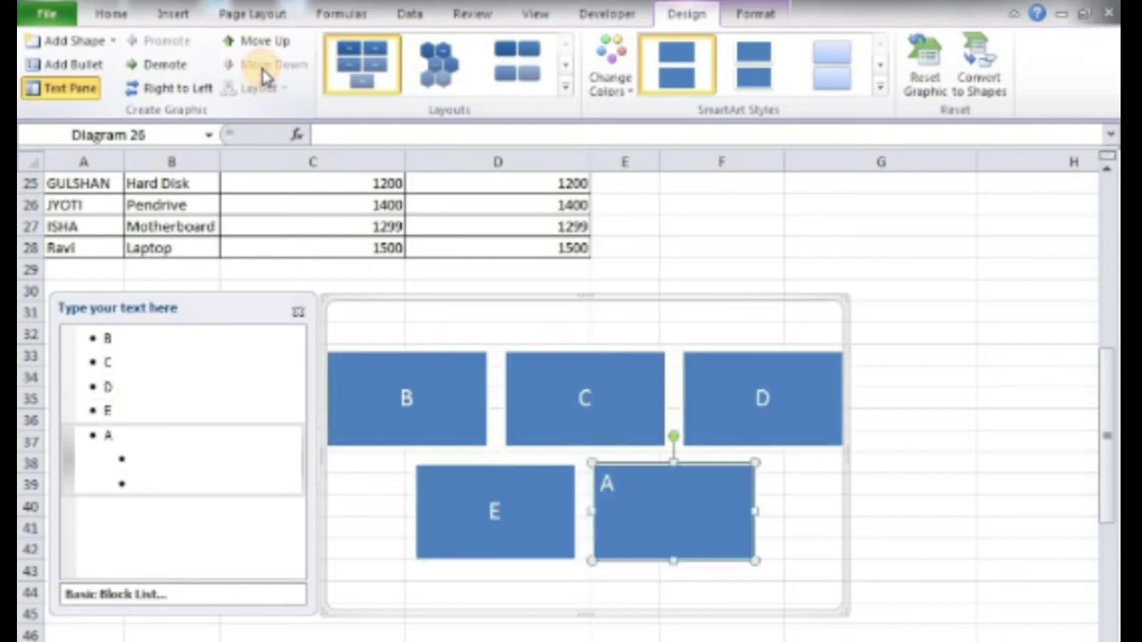
{"action": "left_click", "coordinate": [268, 41]}
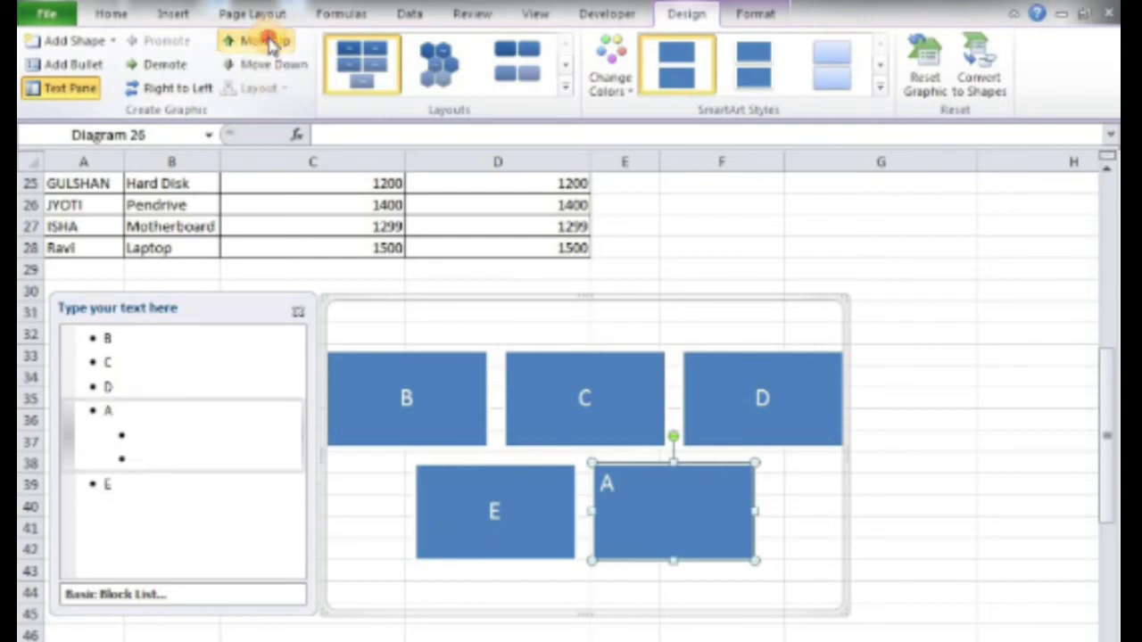
{"action": "left_click", "coordinate": [268, 41]}
{"action": "left_click", "coordinate": [268, 41]}
{"action": "left_click", "coordinate": [267, 41]}
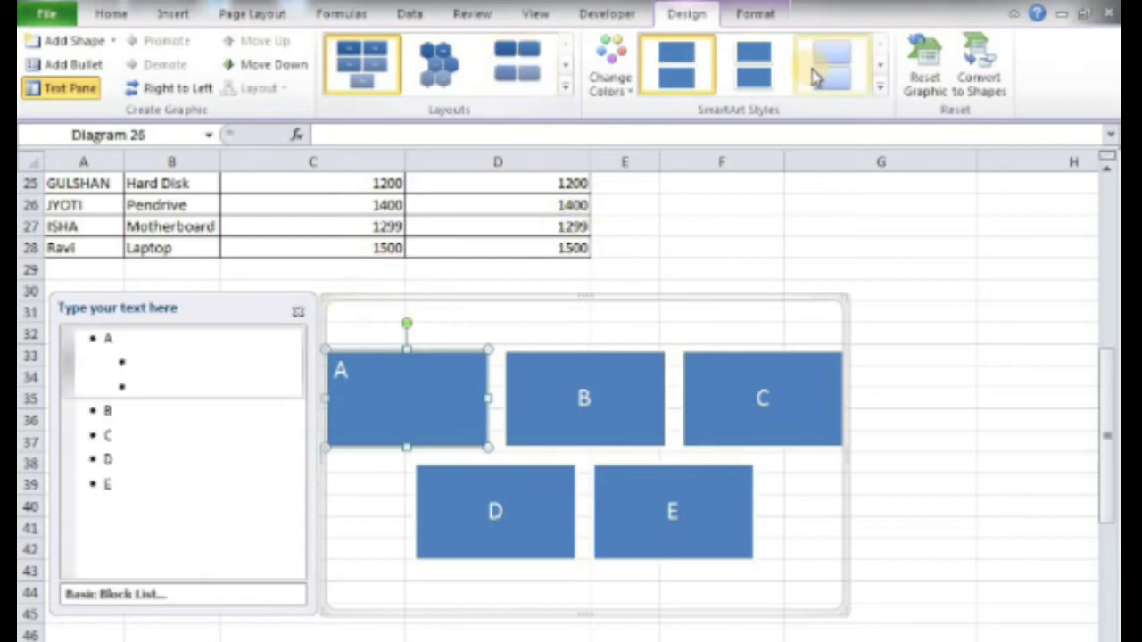
Cut the block-list SmartArt diagram from the sheet.
{"action": "left_click", "coordinate": [307, 312]}
{"action": "right_click", "coordinate": [388, 300]}
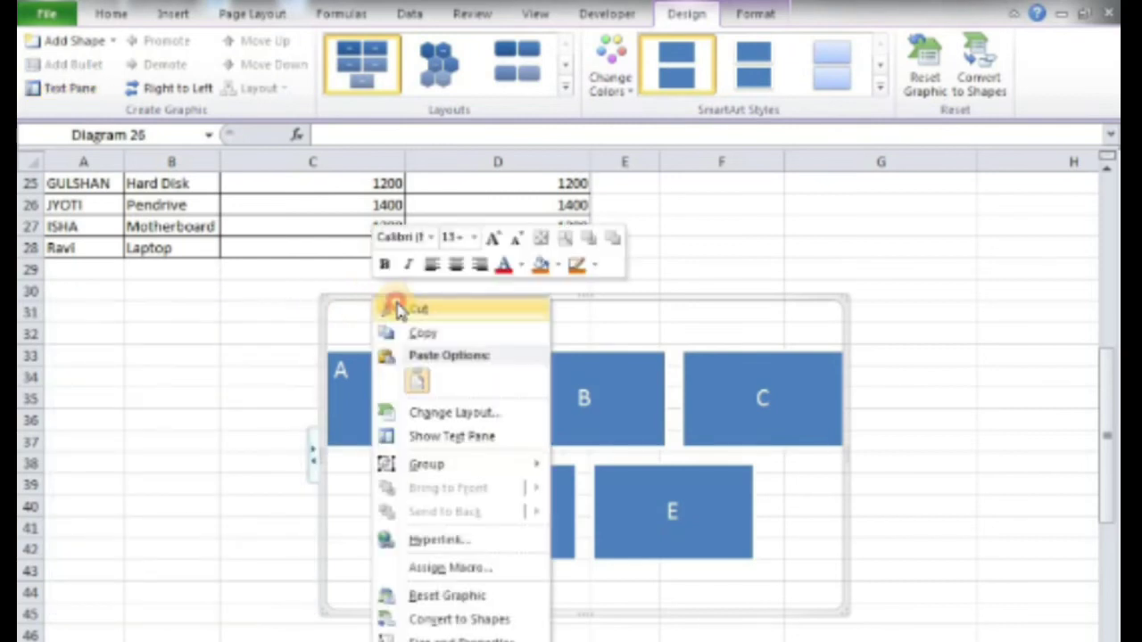
{"action": "left_click", "coordinate": [392, 306]}
Insert a screen clipping of a desktop region as a picture.
{"action": "left_click", "coordinate": [165, 20]}
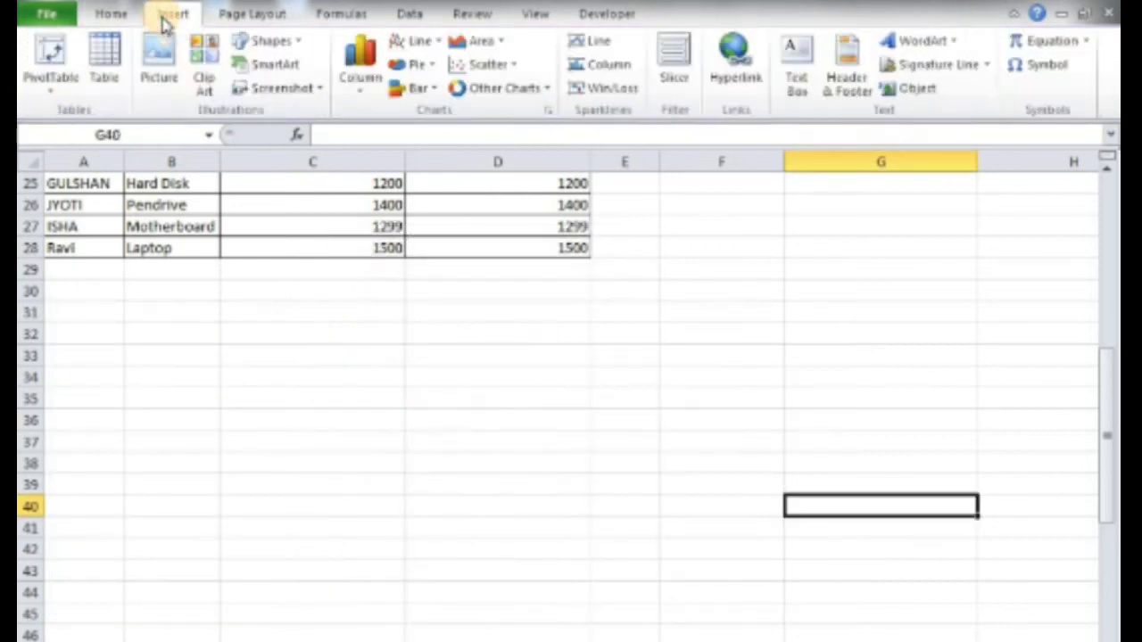
{"action": "left_click", "coordinate": [318, 90]}
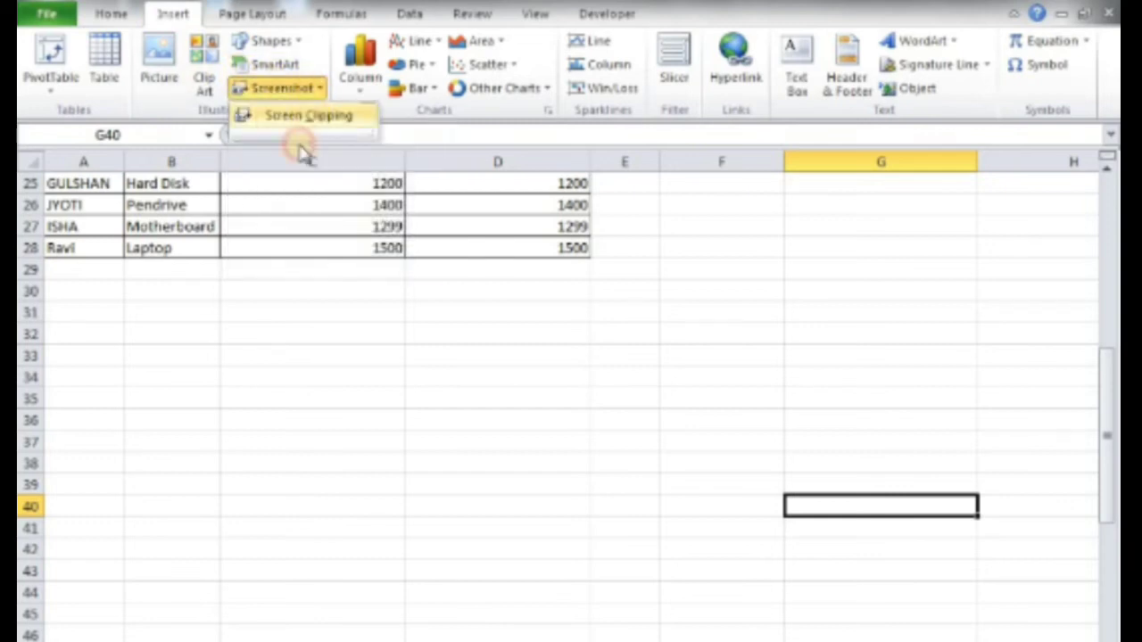
{"action": "left_click", "coordinate": [308, 116]}
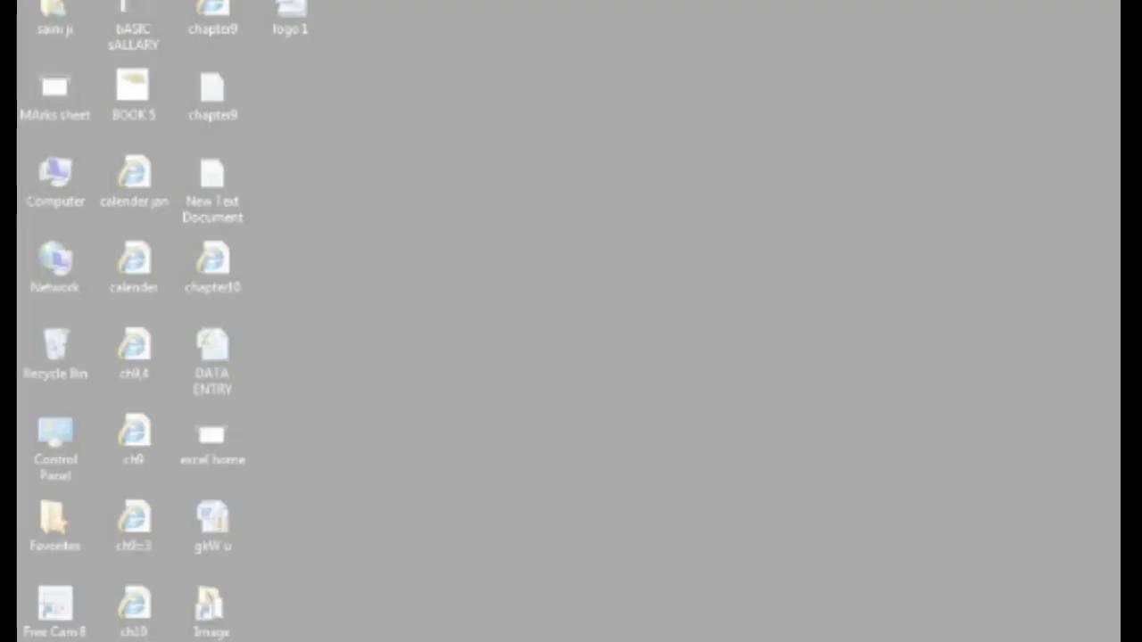
{"action": "left_click_drag", "start_coordinate": [30, 40], "coordinate": [896, 641]}
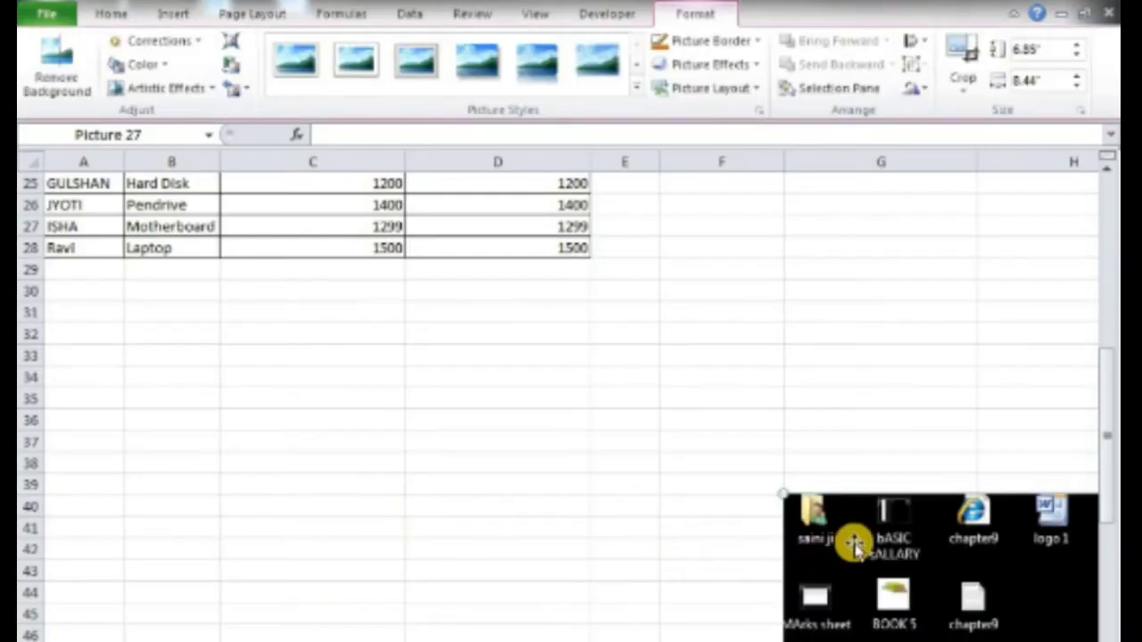
Shrink the desktop picture to 4.2 by 5.18 inches over columns D–G, then cut it.
{"action": "mouse_move", "coordinate": [857, 540]}
{"action": "left_mouse_down"}
{"action": "mouse_move", "coordinate": [547, 409]}
{"action": "mouse_move", "coordinate": [586, 387]}
{"action": "left_mouse_up"}
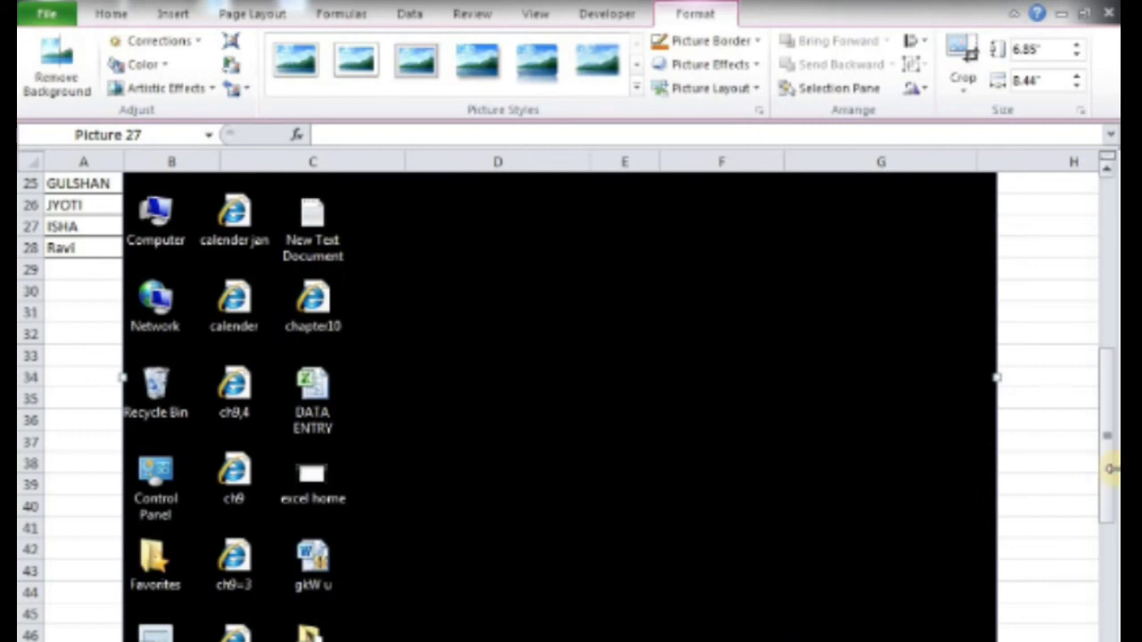
{"action": "left_click_drag", "start_coordinate": [1109, 475], "coordinate": [1107, 511]}
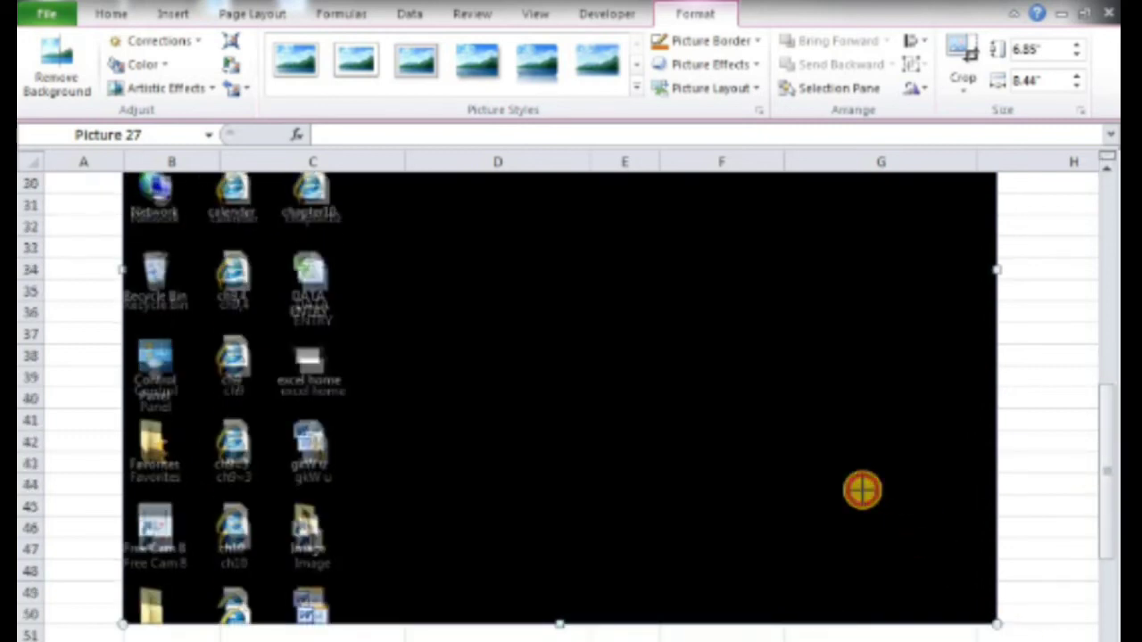
{"action": "left_click_drag", "start_coordinate": [784, 435], "coordinate": [668, 319]}
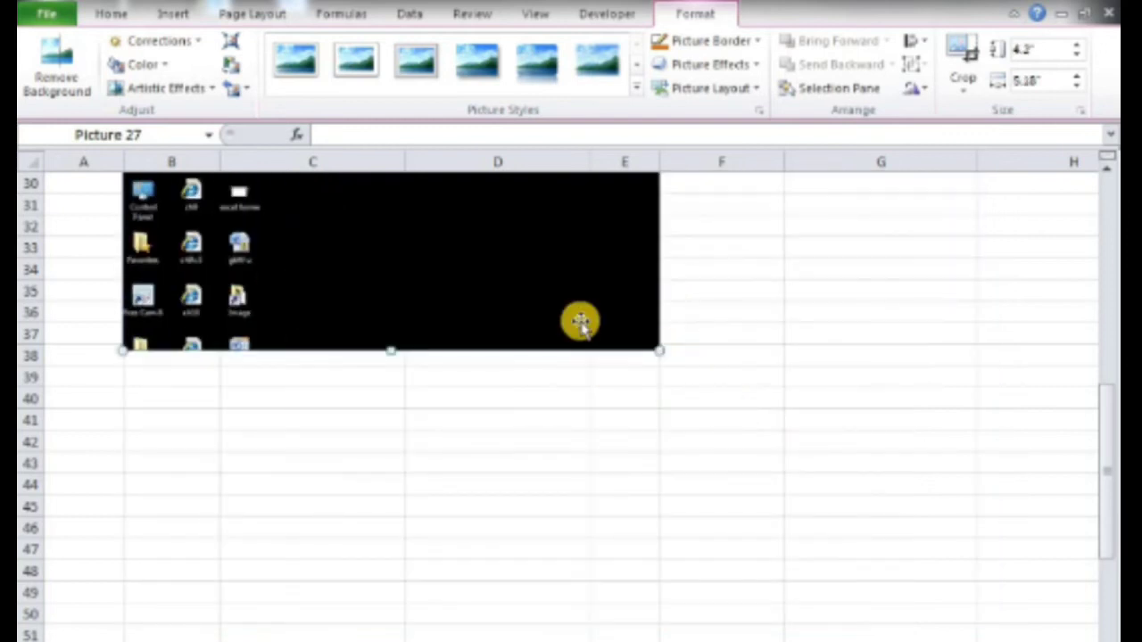
{"action": "left_click_drag", "start_coordinate": [559, 293], "coordinate": [777, 485]}
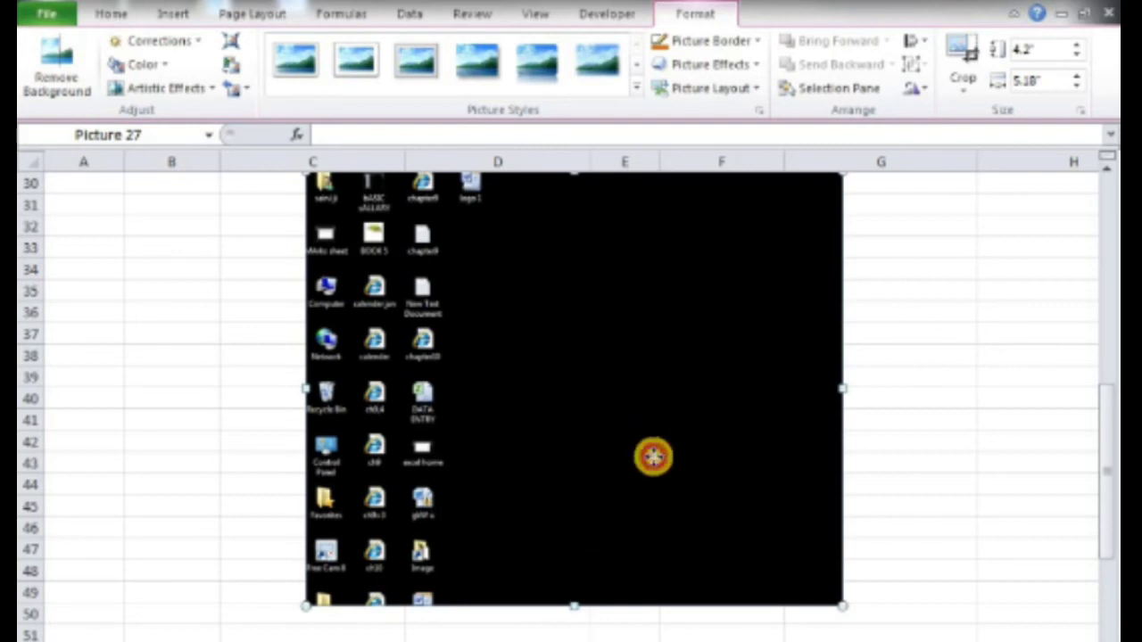
{"action": "right_click", "coordinate": [638, 409]}
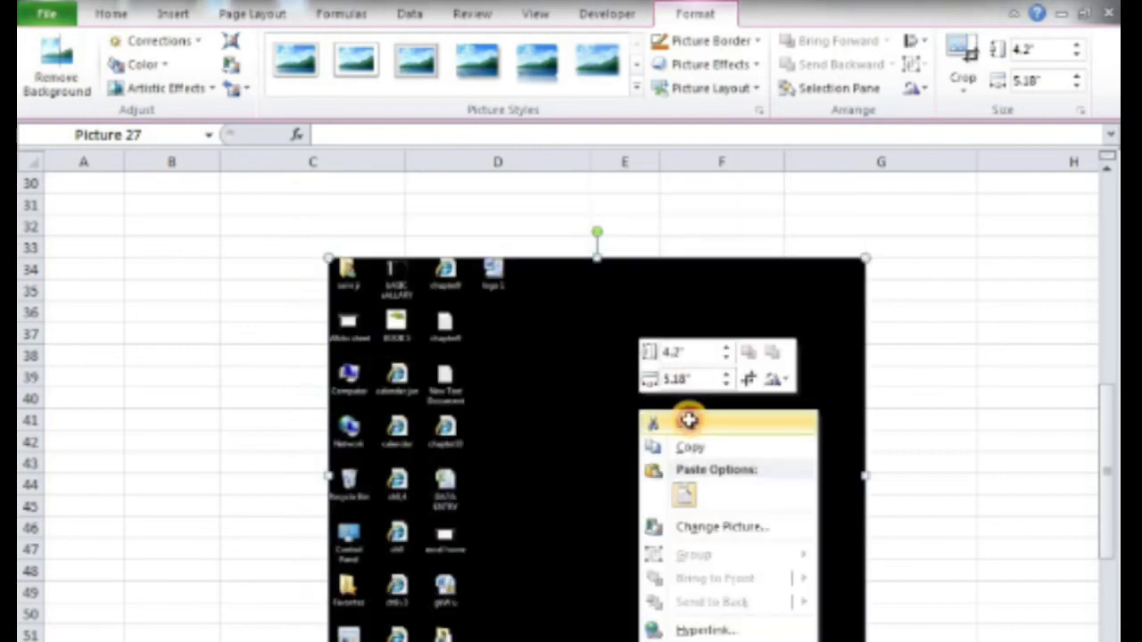
{"action": "left_click", "coordinate": [688, 416]}
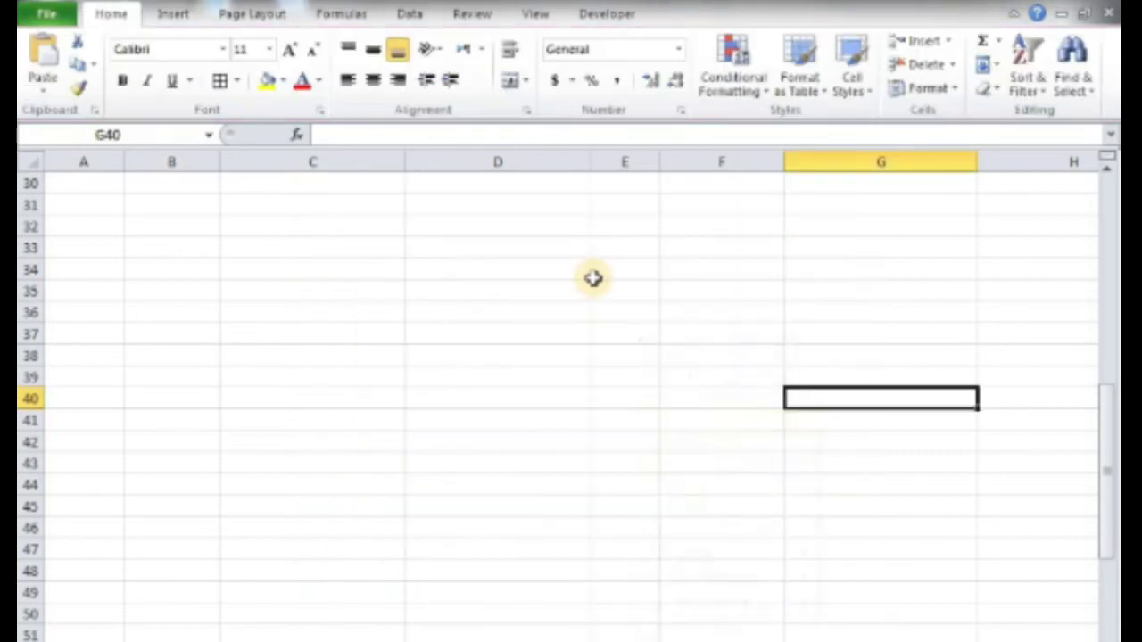
Start a screen clipping but cancel it without capturing, then select cell C37.
{"action": "left_click", "coordinate": [177, 25]}
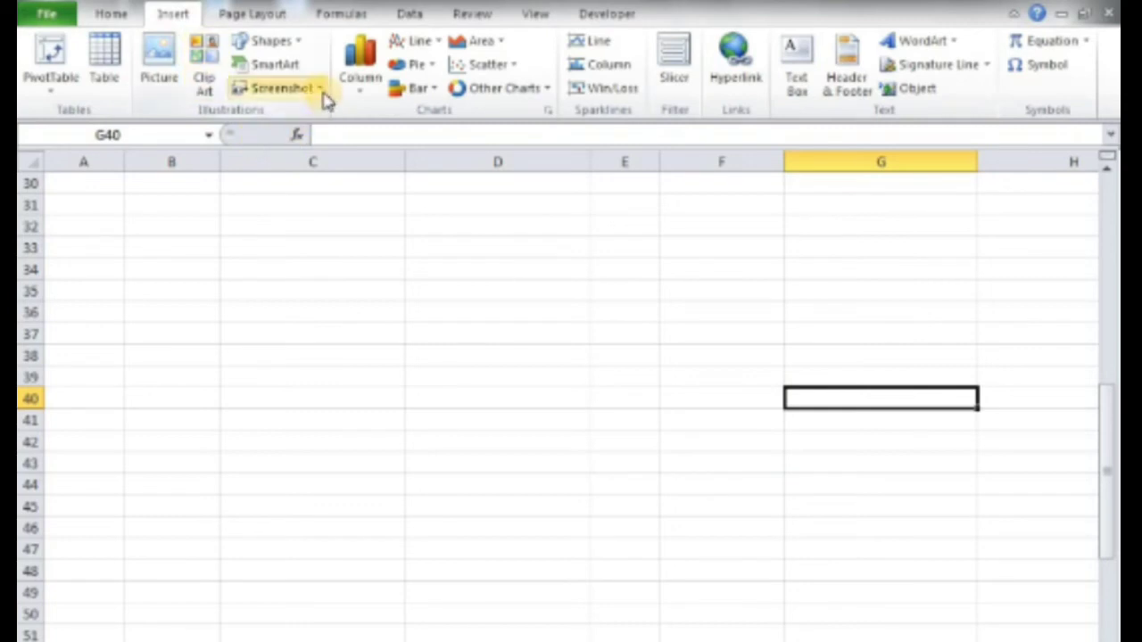
{"action": "left_click", "coordinate": [321, 89]}
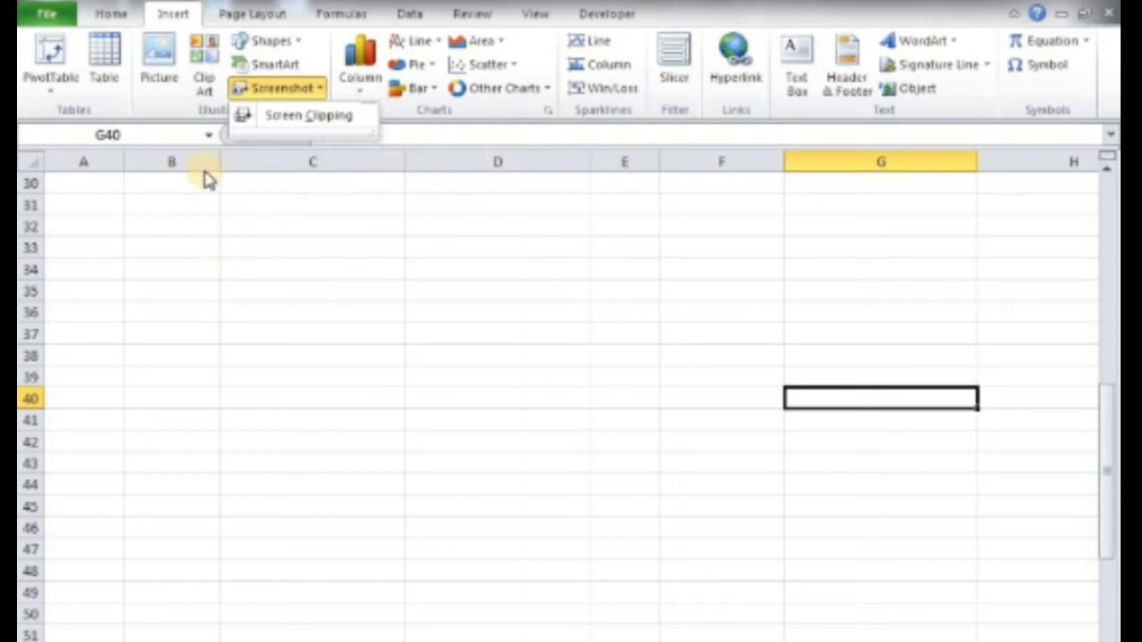
{"action": "left_click", "coordinate": [345, 124]}
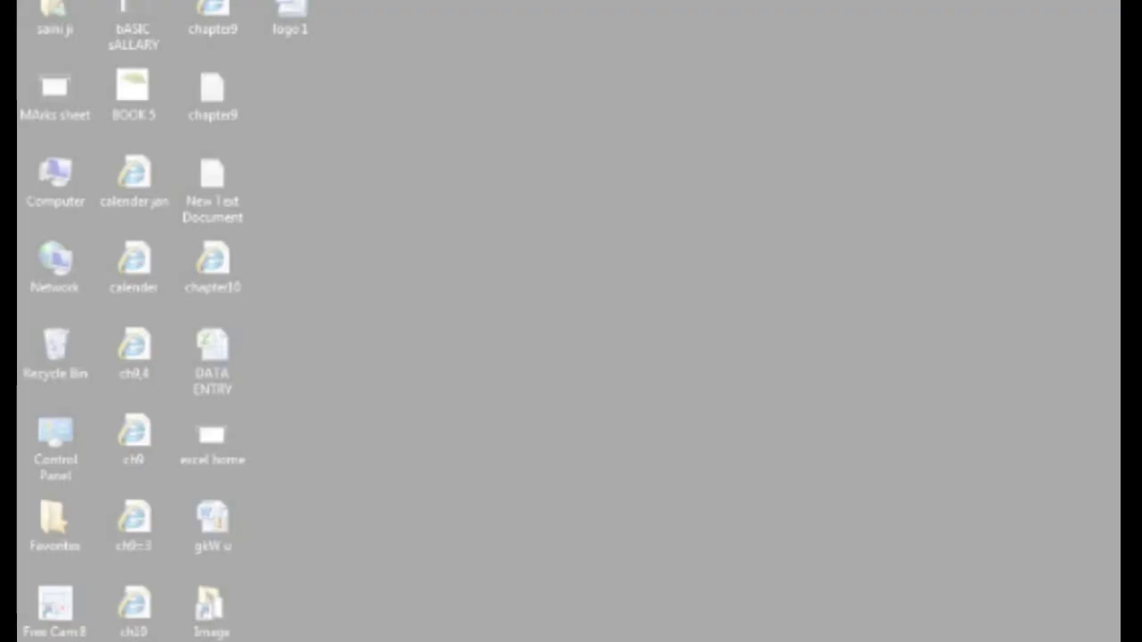
{"action": "left_click", "coordinate": [242, 441]}
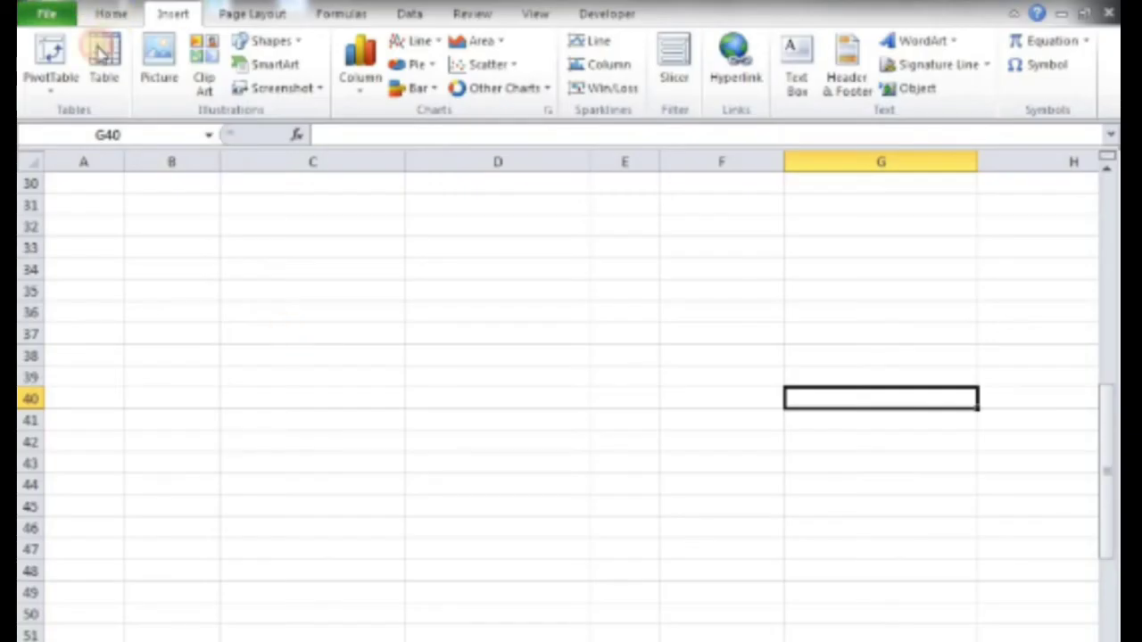
{"action": "left_click", "coordinate": [267, 337]}
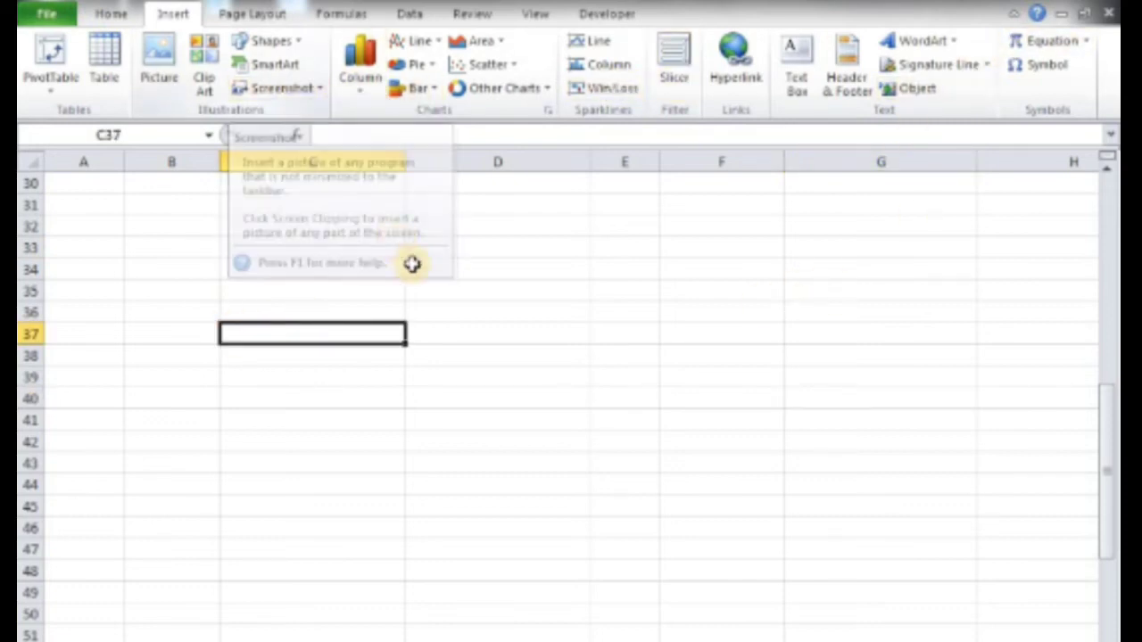
Switch from the current sheet to the sales workbook and scroll to its top.
{"action": "left_click", "coordinate": [409, 247]}
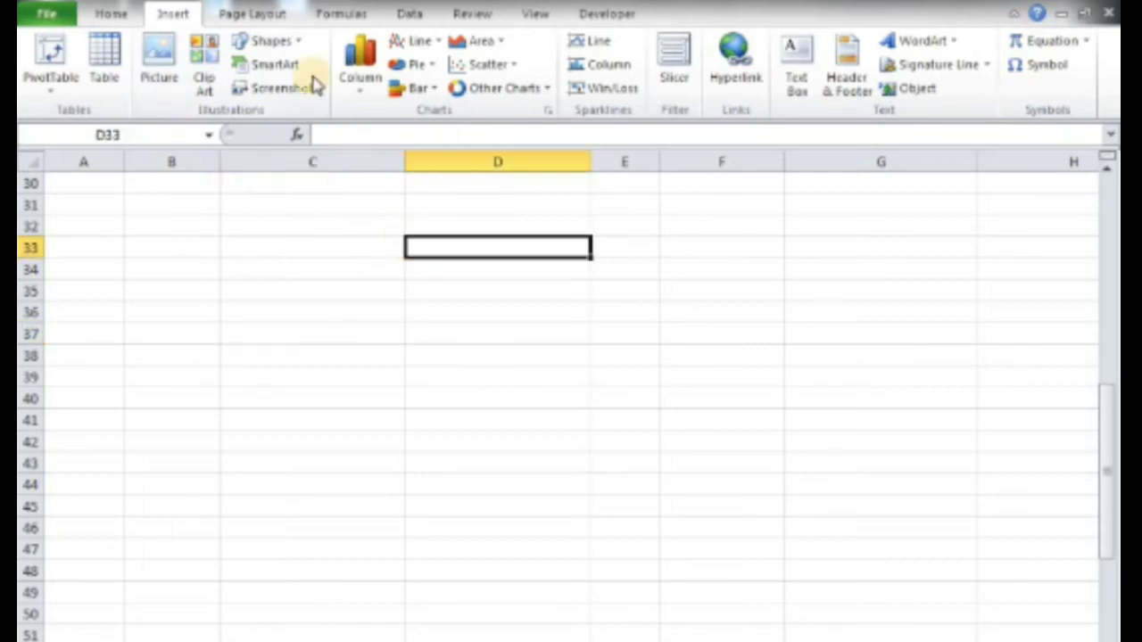
{"action": "left_click", "coordinate": [361, 82]}
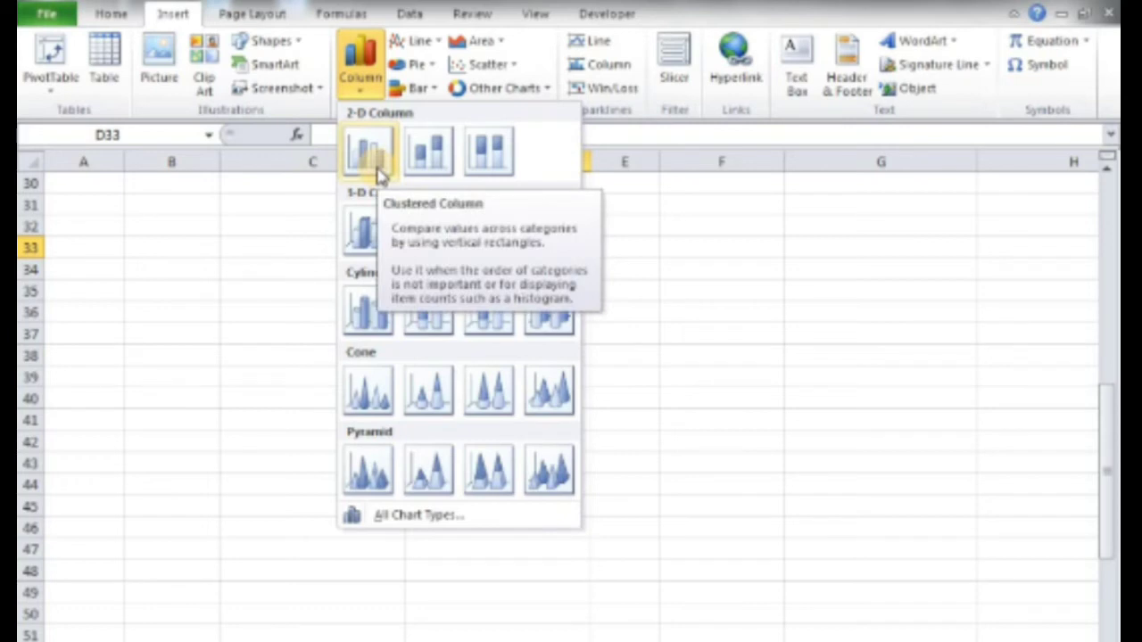
{"action": "left_click", "coordinate": [102, 311]}
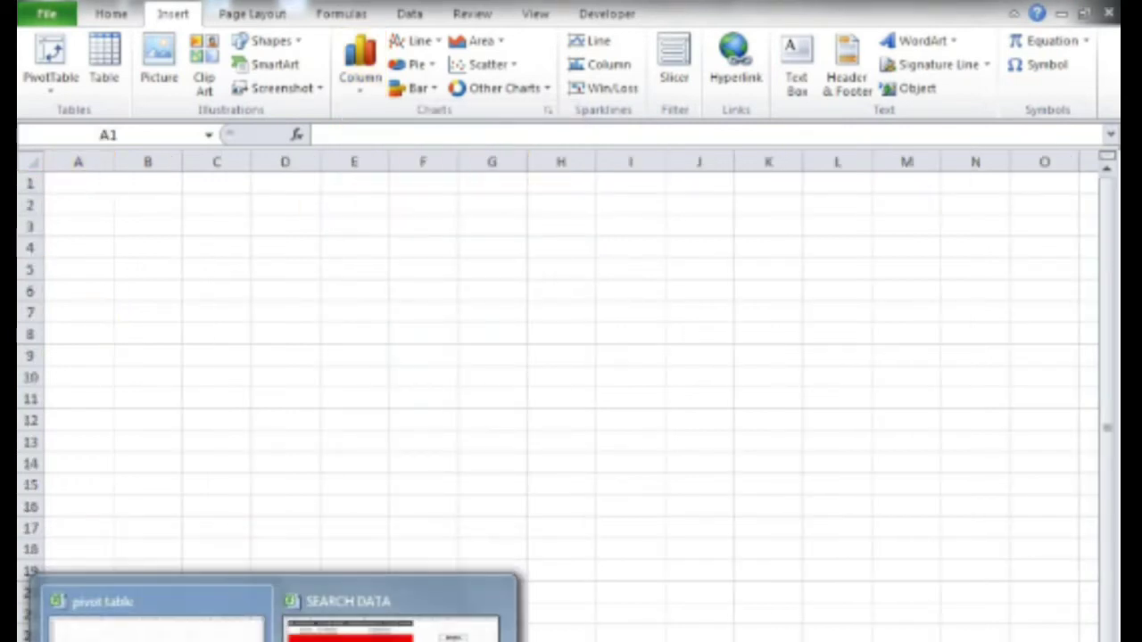
{"action": "left_click", "coordinate": [500, 580]}
{"action": "left_click", "coordinate": [535, 549]}
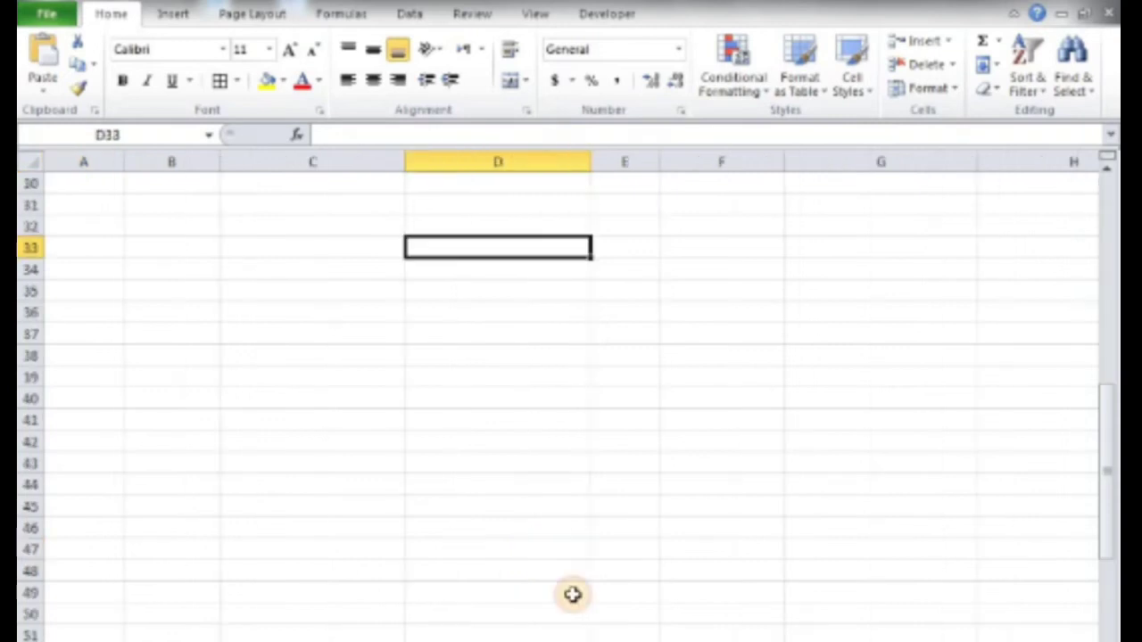
{"action": "scroll", "coordinate": [580, 580], "scroll_direction": "up", "scroll_amount": 6}
{"action": "scroll", "coordinate": [592, 571], "scroll_direction": "up", "scroll_amount": 4}
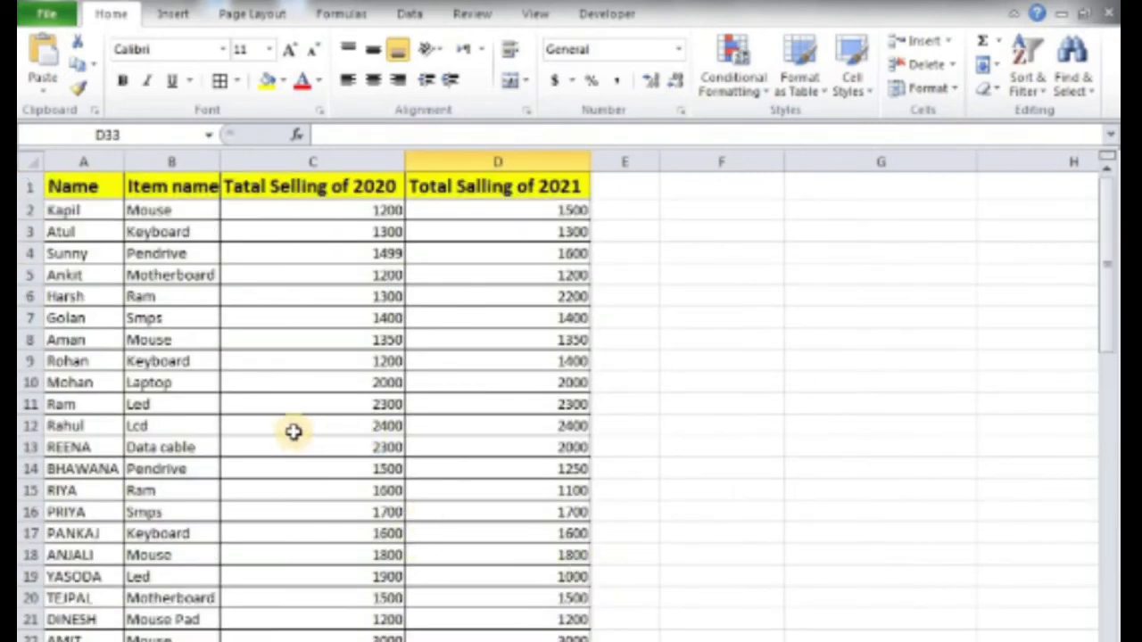
Select the sales table A1:D28 with headers and insert a stacked column chart.
{"action": "key", "text": "ctrl+a"}
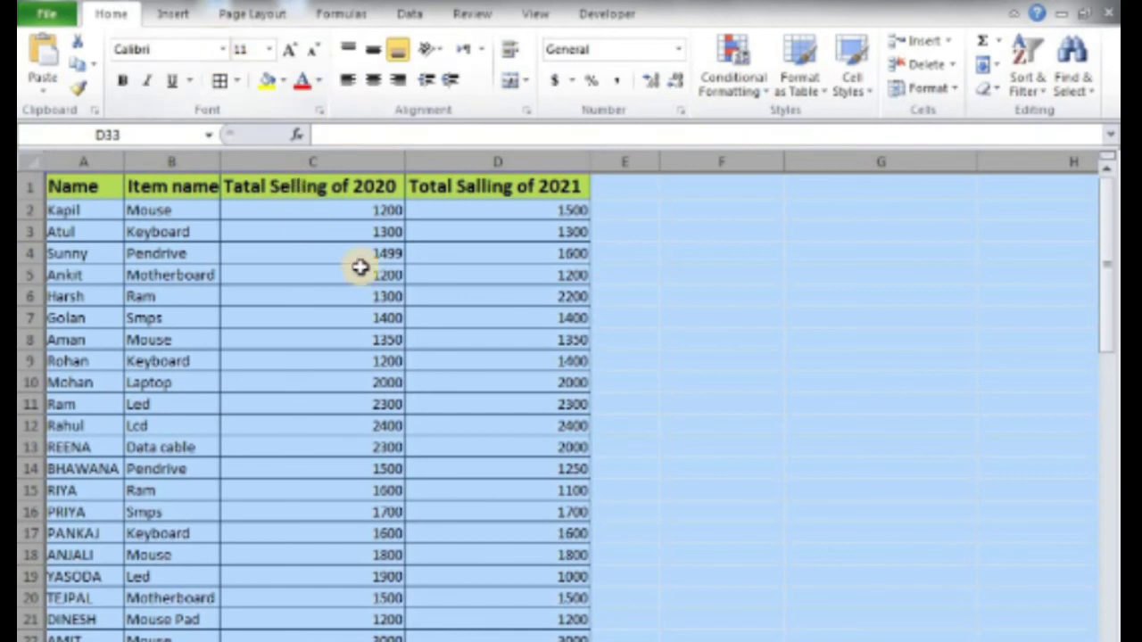
{"action": "left_click", "coordinate": [360, 268]}
{"action": "key", "text": "Return"}
{"action": "mouse_move", "coordinate": [56, 185]}
{"action": "left_mouse_down"}
{"action": "mouse_move", "coordinate": [149, 317]}
{"action": "mouse_move", "coordinate": [554, 638]}
{"action": "left_mouse_up"}
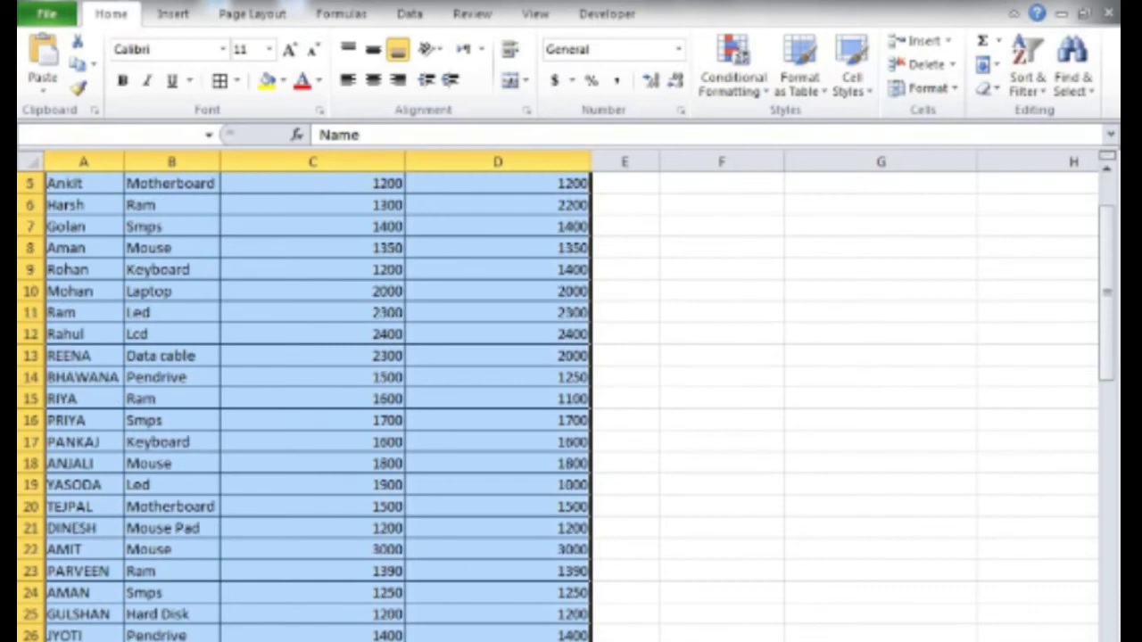
{"action": "scroll", "coordinate": [425, 430], "scroll_direction": "up", "scroll_amount": 2}
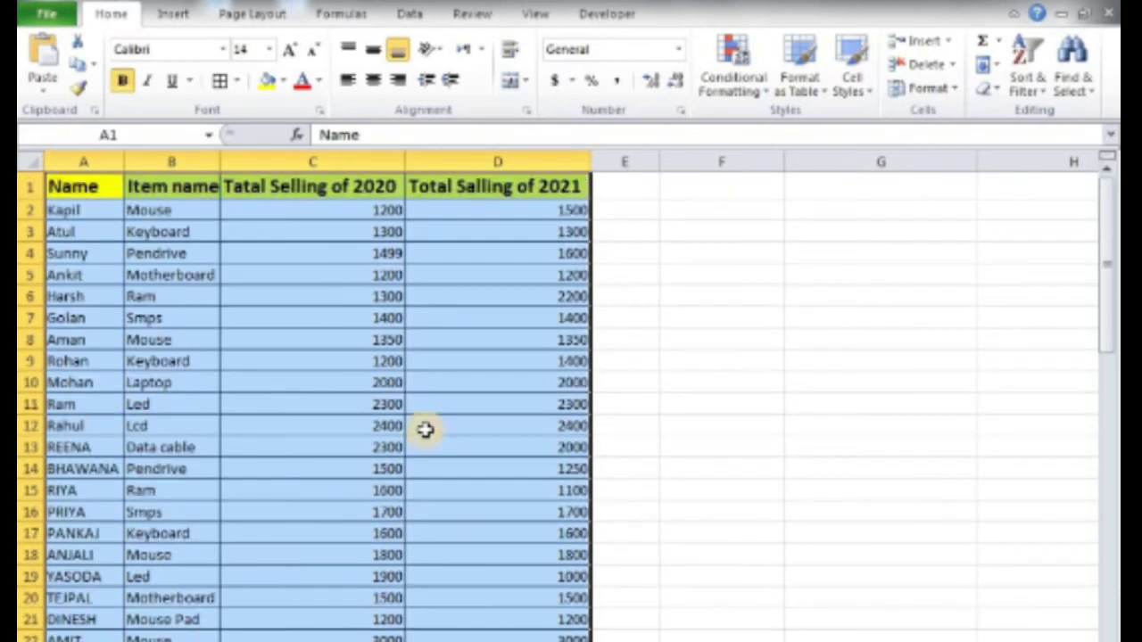
{"action": "left_click", "coordinate": [173, 13]}
{"action": "left_click", "coordinate": [359, 72]}
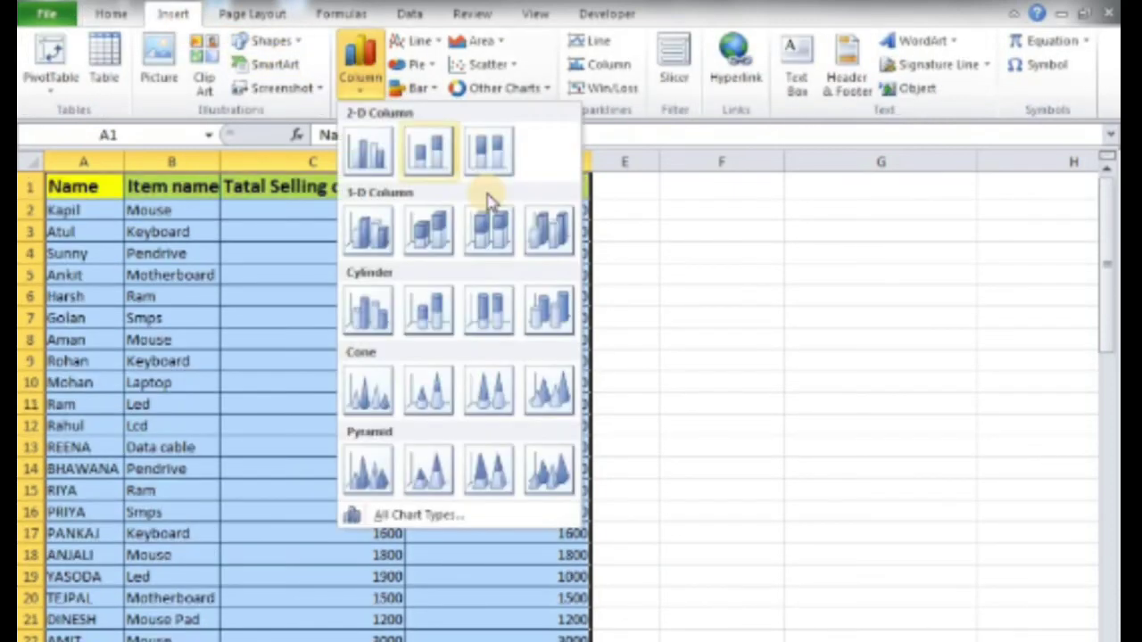
{"action": "left_click", "coordinate": [430, 228]}
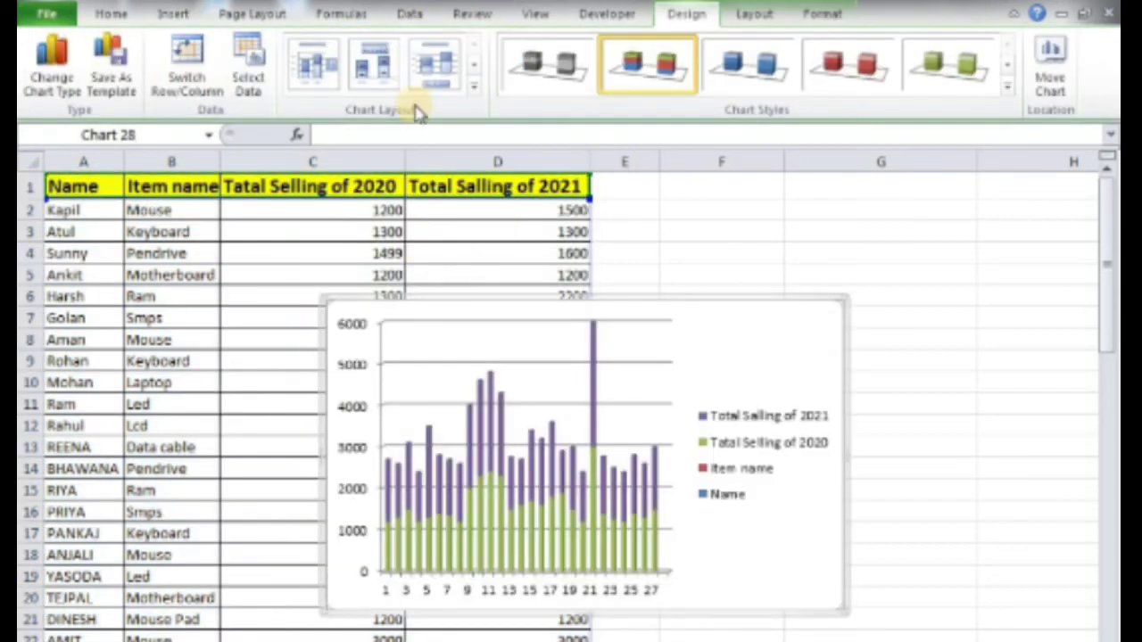
Try several title and legend layouts and change the chart type to a cone chart.
{"action": "left_click", "coordinate": [379, 62]}
{"action": "left_click", "coordinate": [435, 62]}
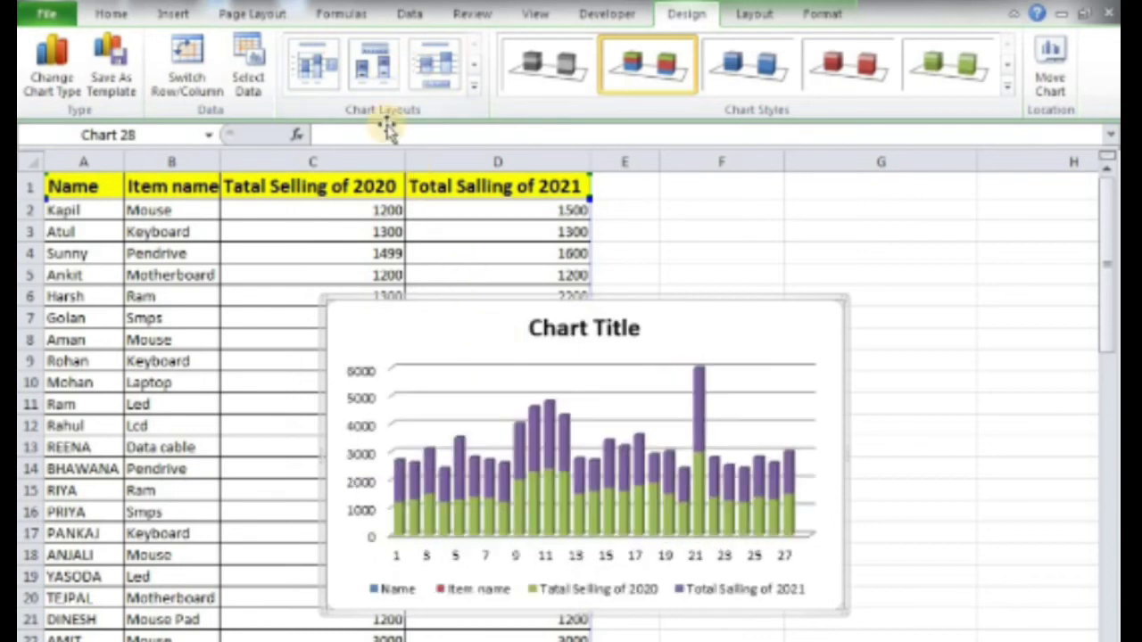
{"action": "left_click", "coordinate": [366, 81]}
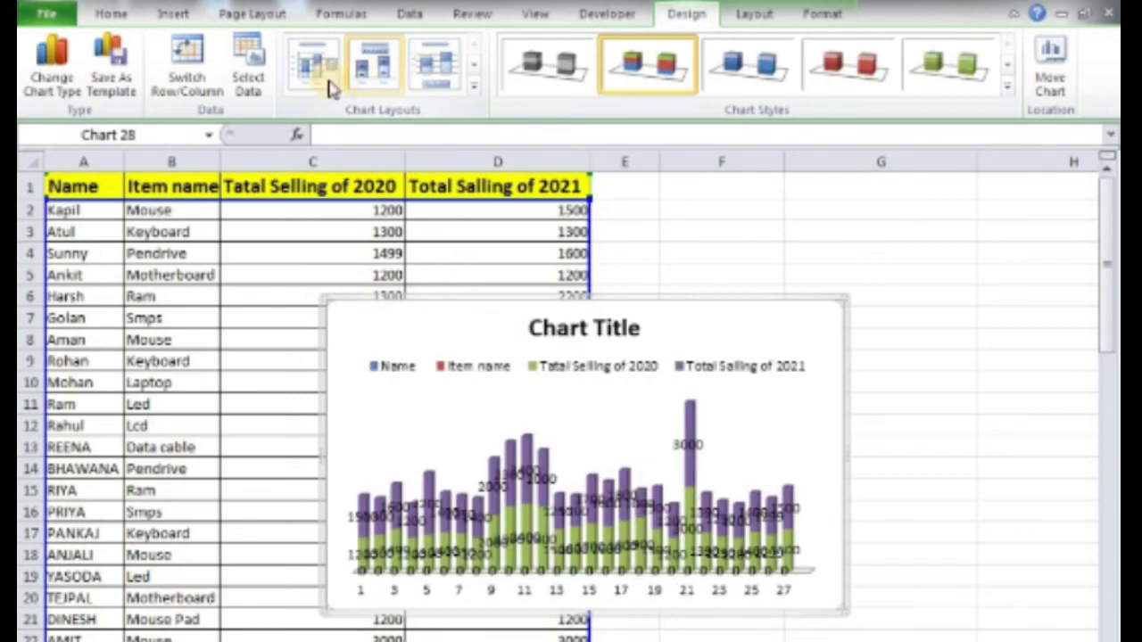
{"action": "left_click", "coordinate": [53, 71]}
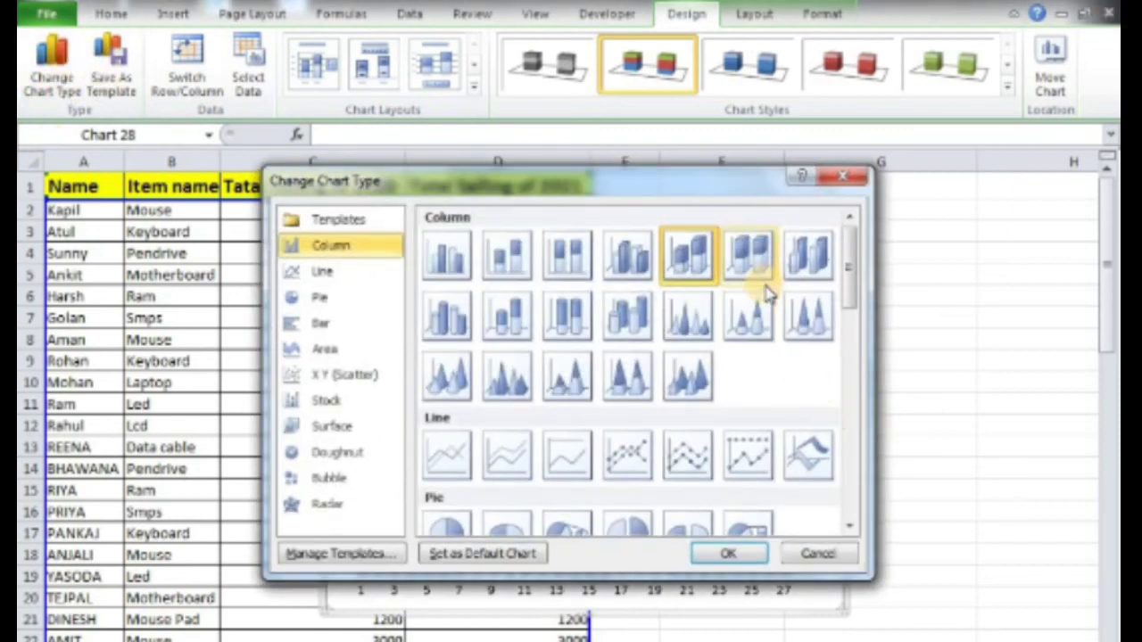
{"action": "left_click", "coordinate": [745, 326]}
{"action": "left_click", "coordinate": [723, 554]}
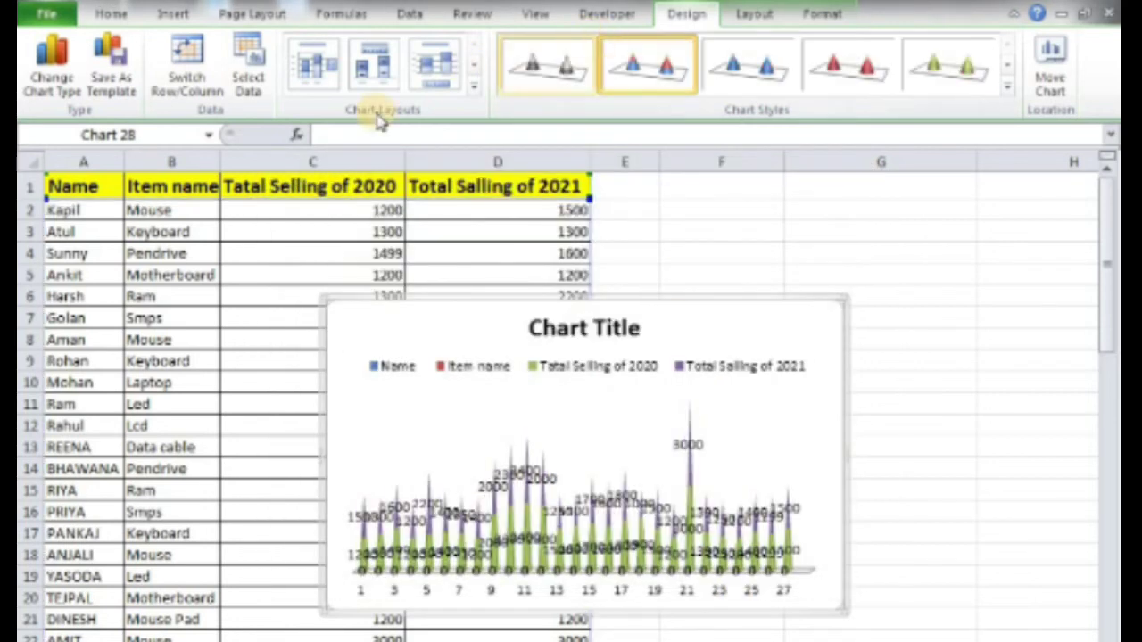
{"action": "left_click", "coordinate": [446, 78]}
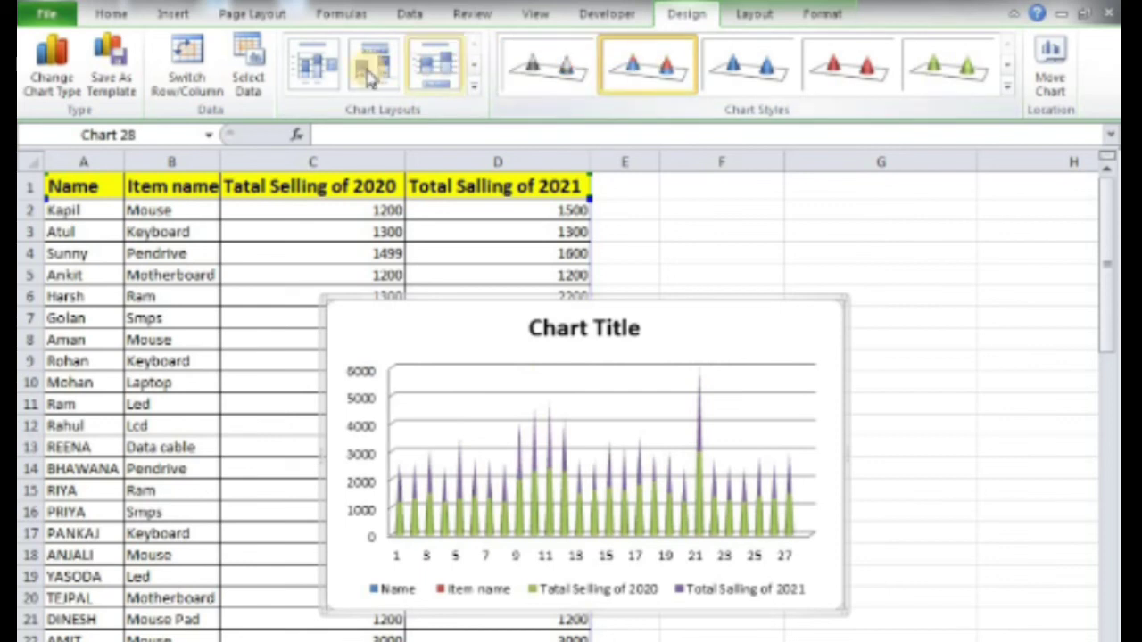
Swap rows and columns so headers become categories, then review the data source unchanged.
{"action": "left_click", "coordinate": [201, 103]}
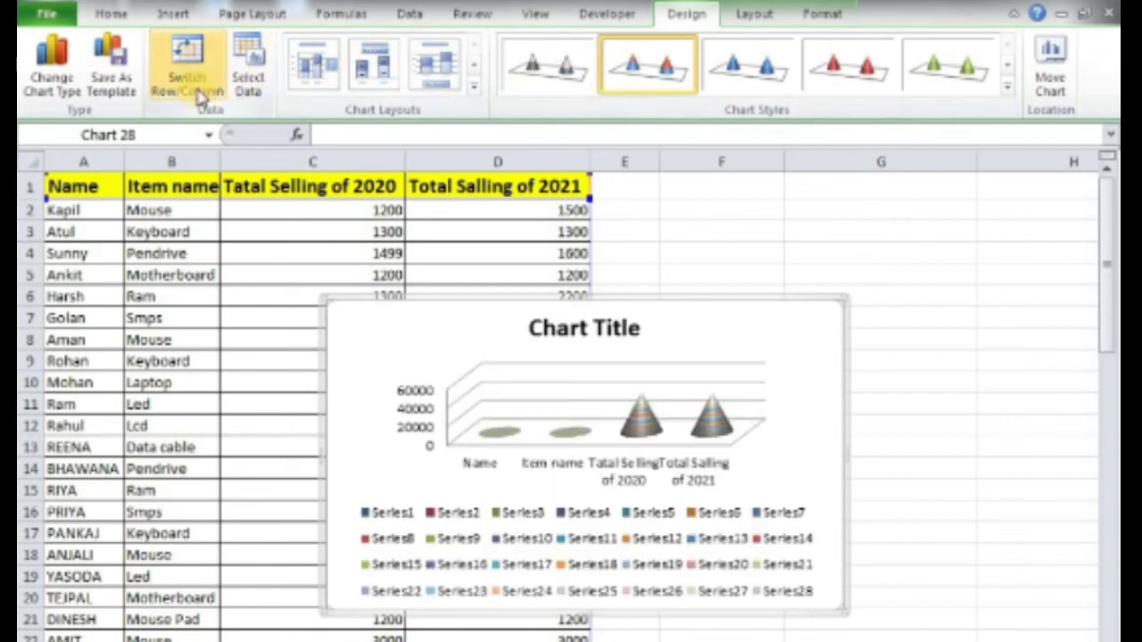
{"action": "left_click", "coordinate": [241, 94]}
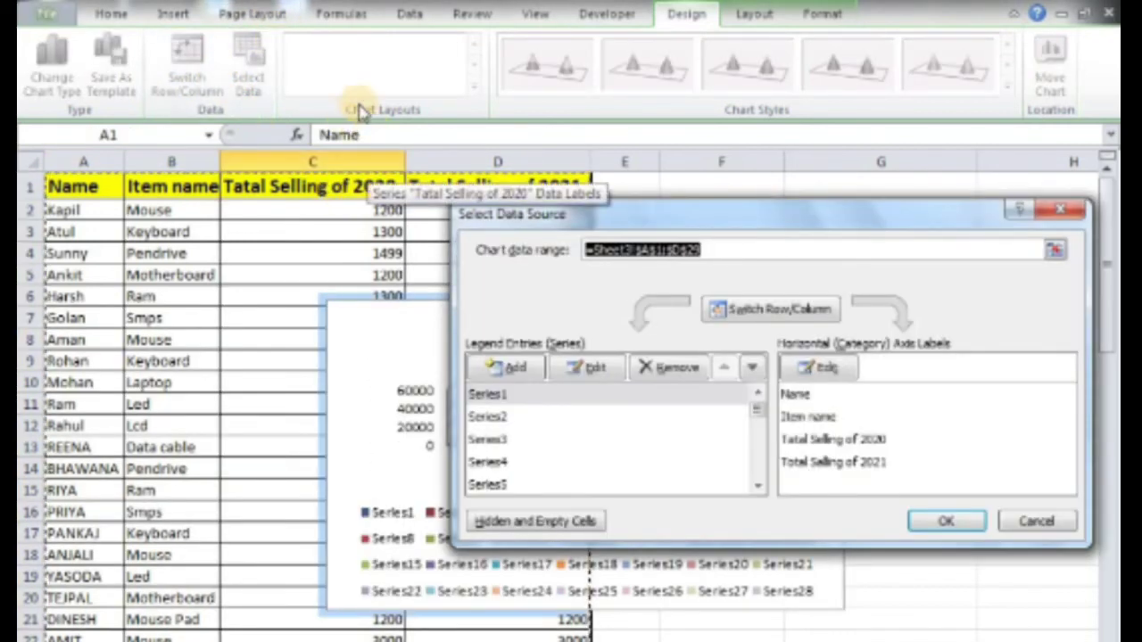
{"action": "left_click", "coordinate": [1012, 518]}
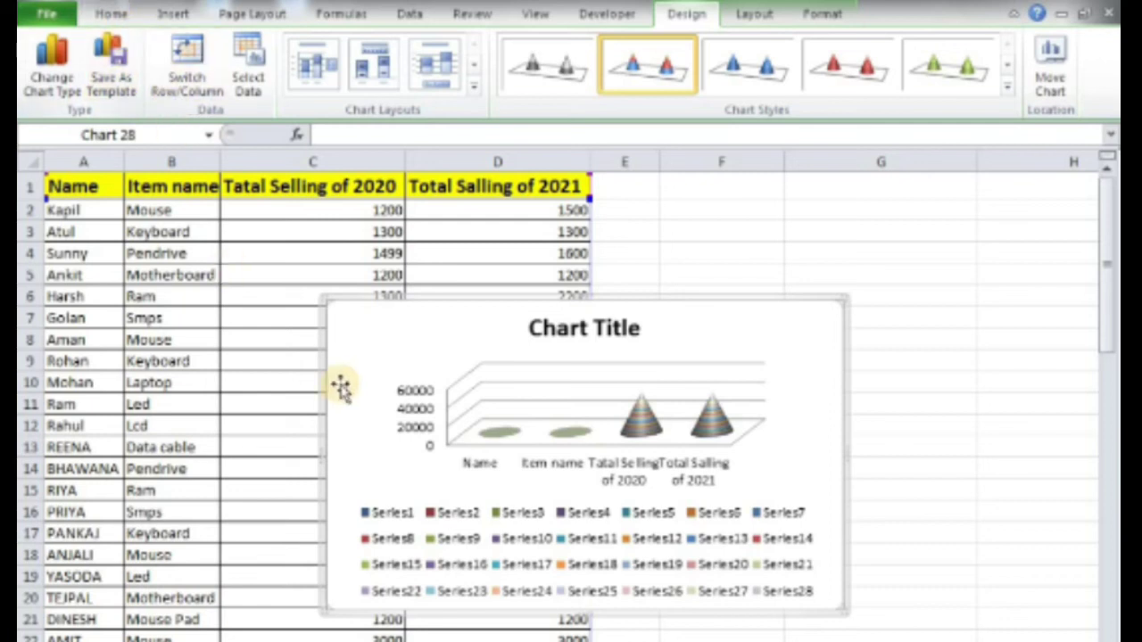
Delete the cone chart's legend.
{"action": "double_click", "coordinate": [361, 299]}
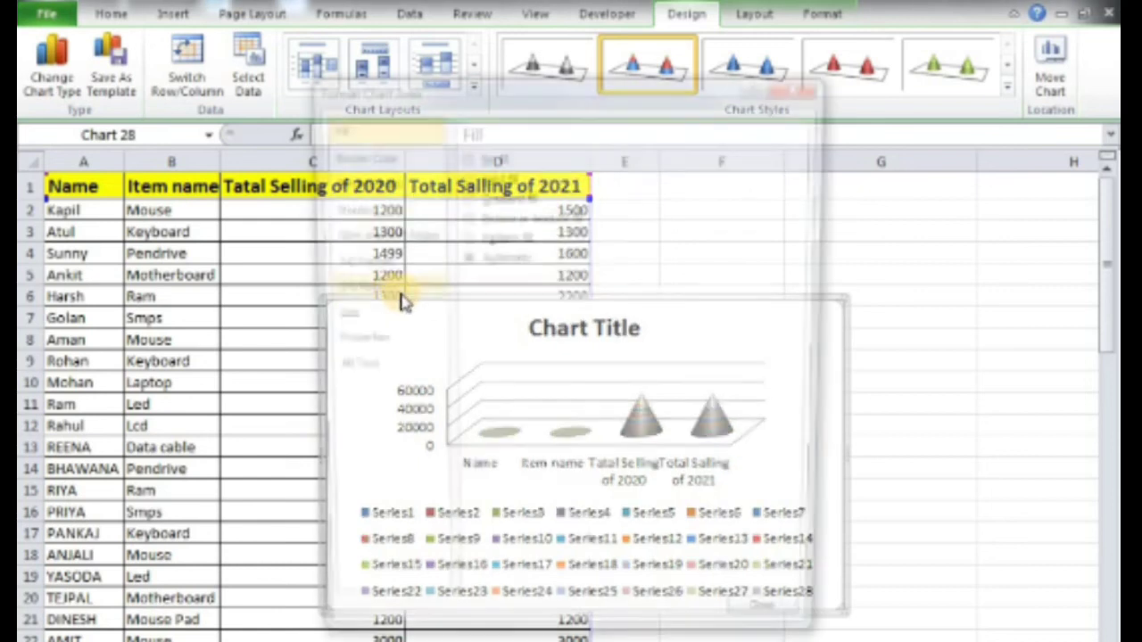
{"action": "left_click", "coordinate": [779, 635]}
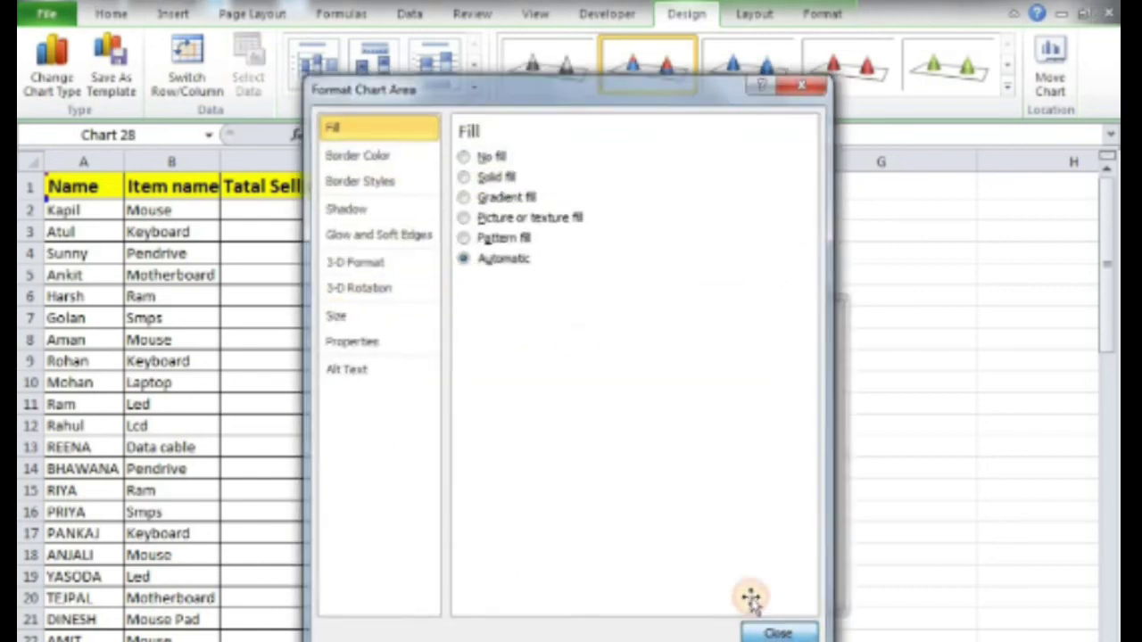
{"action": "right_click", "coordinate": [740, 592]}
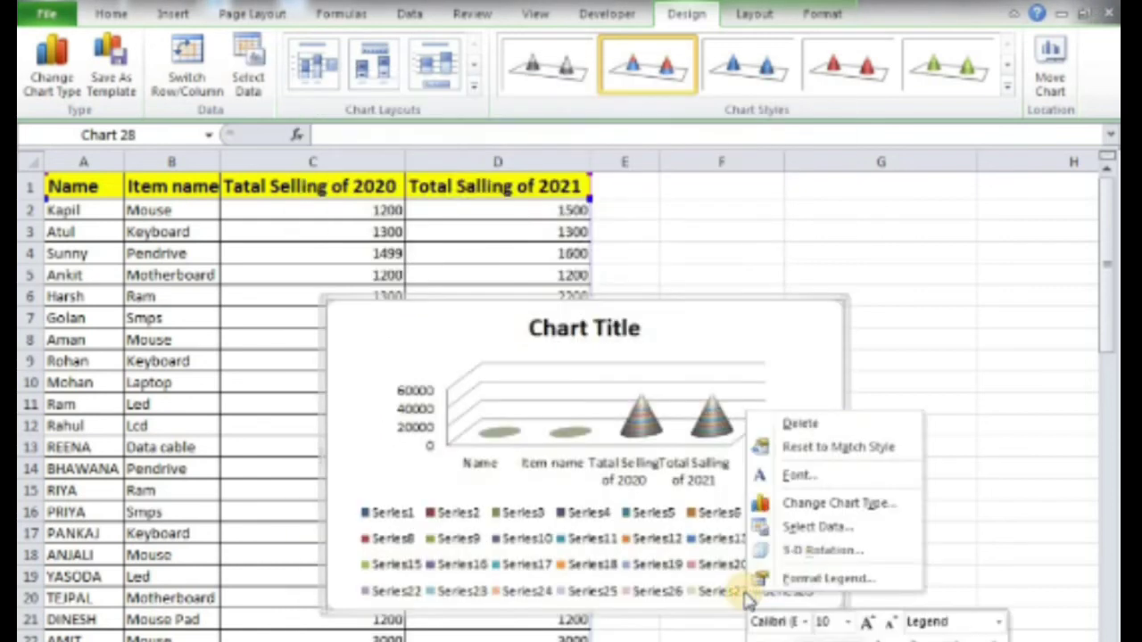
{"action": "left_click", "coordinate": [830, 423]}
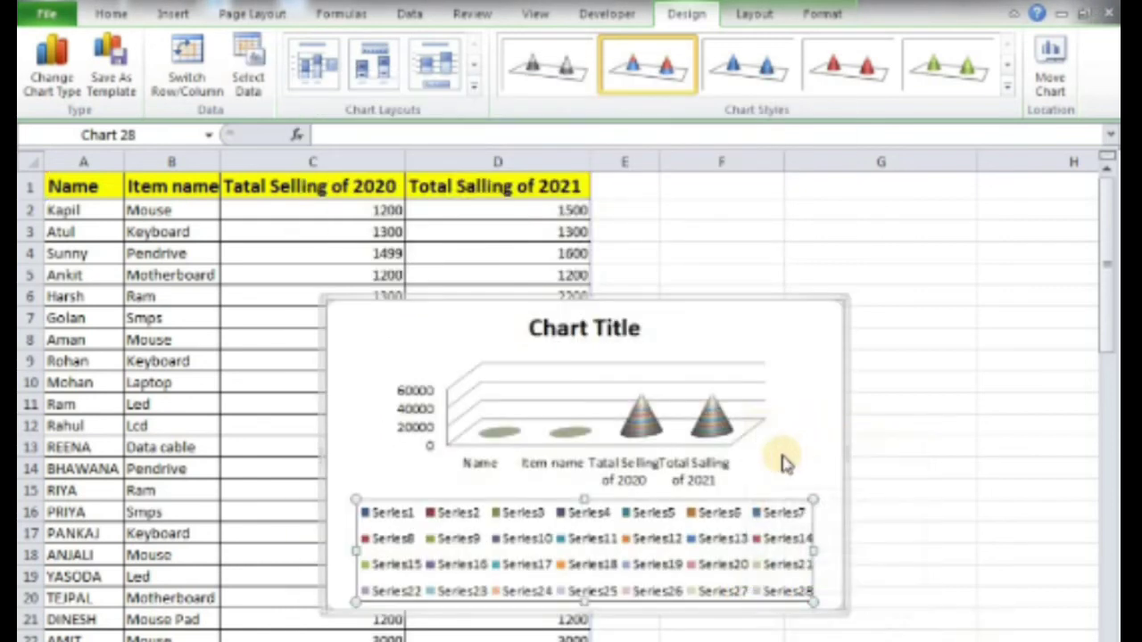
Cut the cone chart from the sheet and select an empty cell beside the table.
{"action": "right_click", "coordinate": [737, 310]}
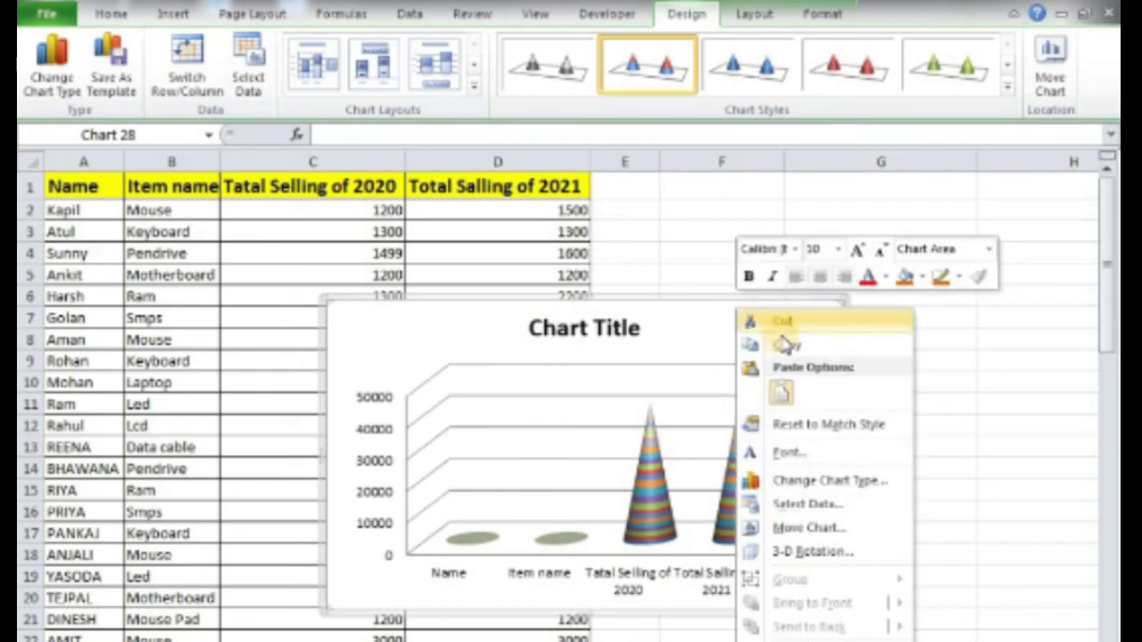
{"action": "left_click", "coordinate": [688, 400]}
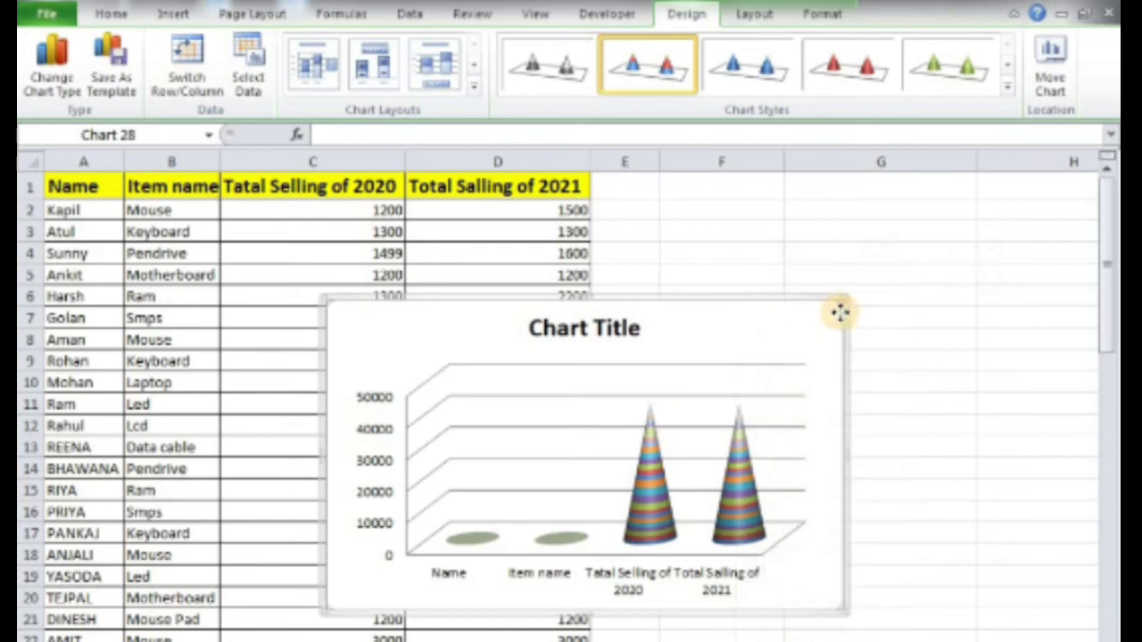
{"action": "right_click", "coordinate": [841, 314]}
{"action": "key", "text": "Escape"}
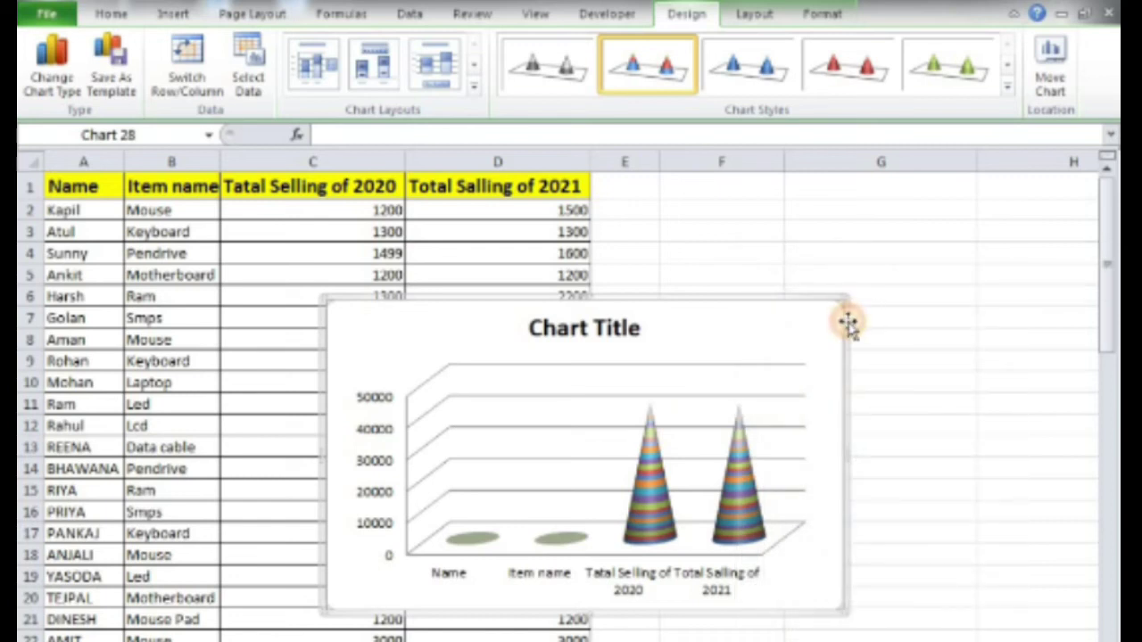
{"action": "right_click", "coordinate": [847, 321]}
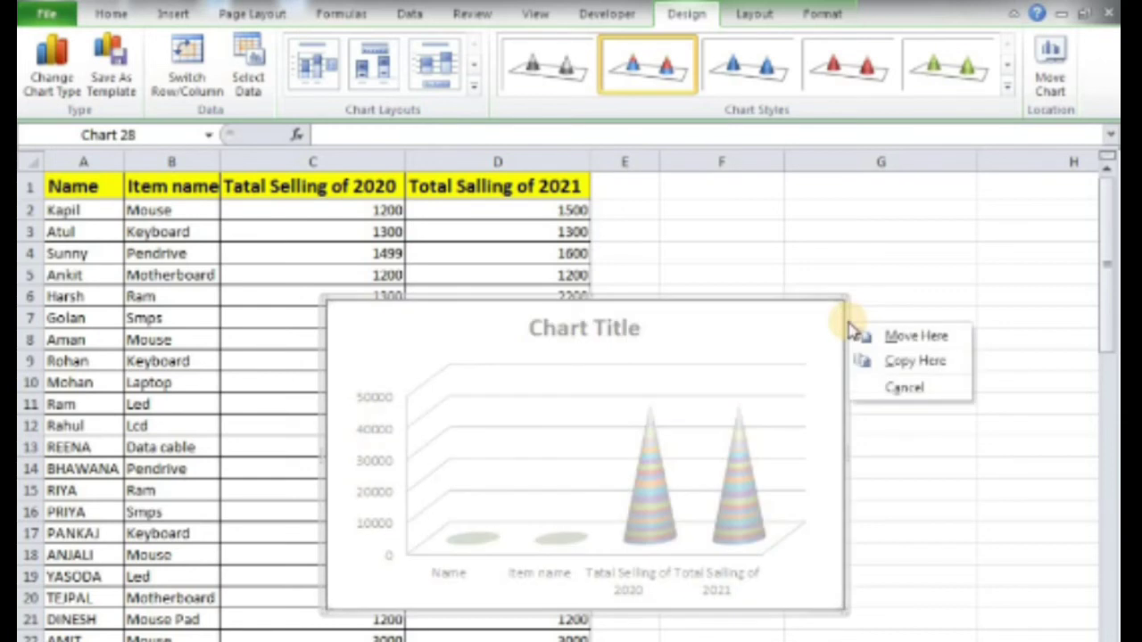
{"action": "left_click", "coordinate": [896, 389]}
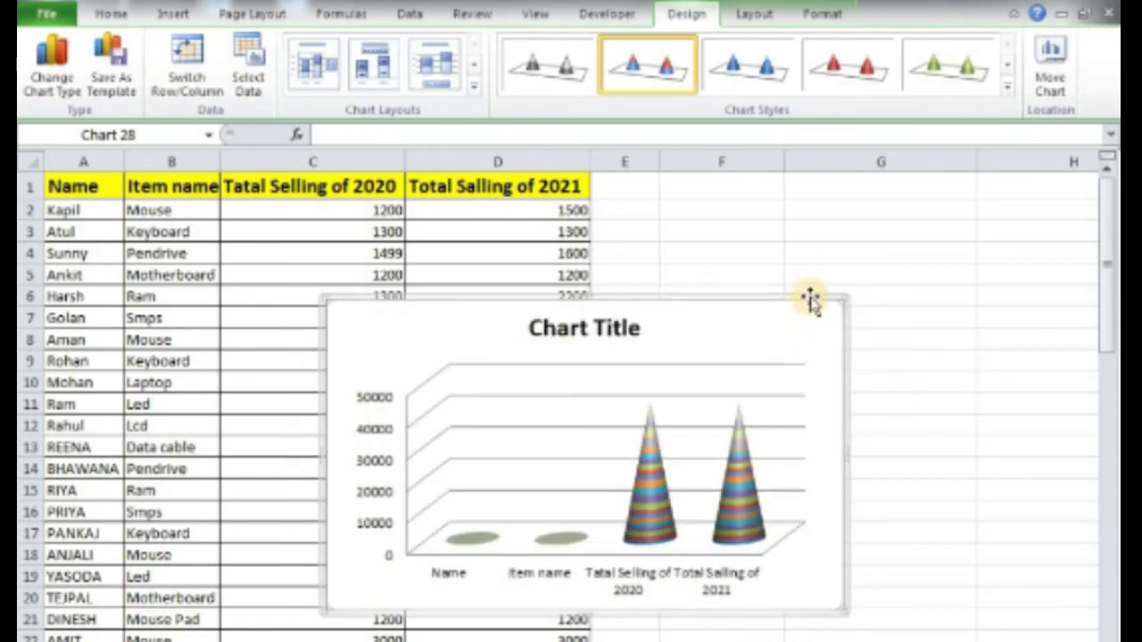
{"action": "right_click", "coordinate": [812, 302]}
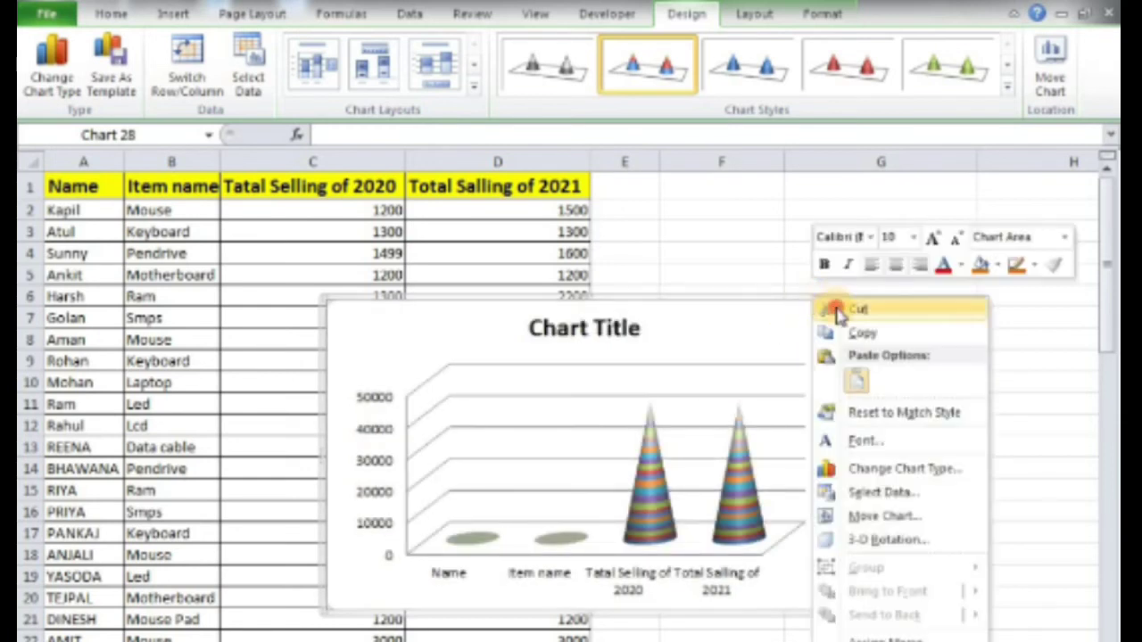
{"action": "left_click", "coordinate": [837, 312]}
{"action": "left_click", "coordinate": [695, 441]}
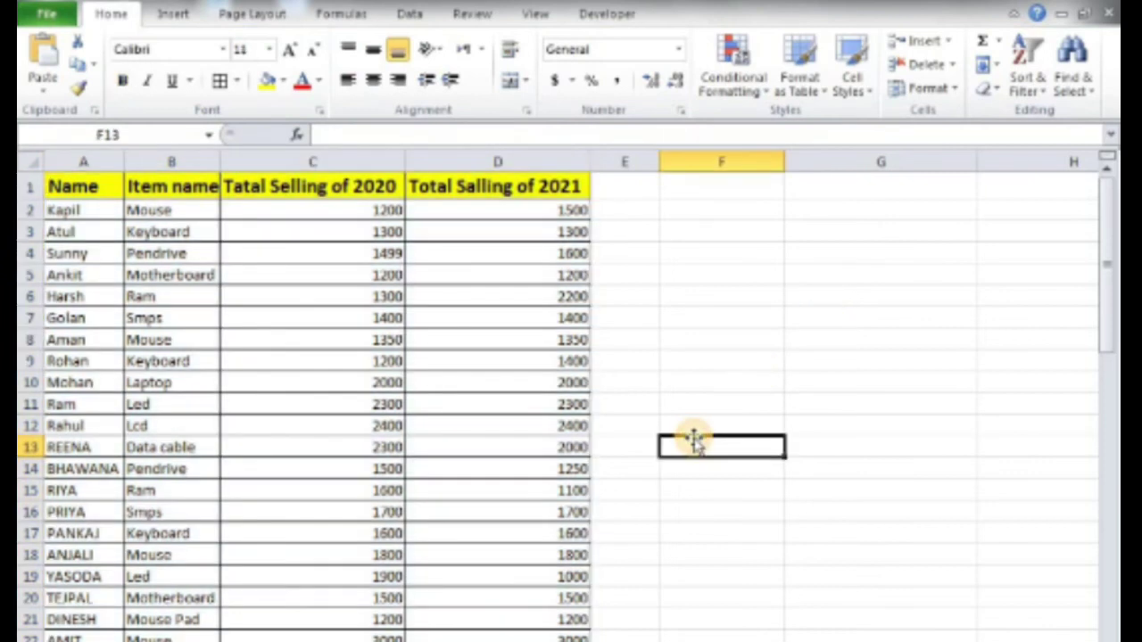
Chart rows Kapil through BHAWANA (A2:D14) as a line with markers in a red style.
{"action": "left_click", "coordinate": [183, 15]}
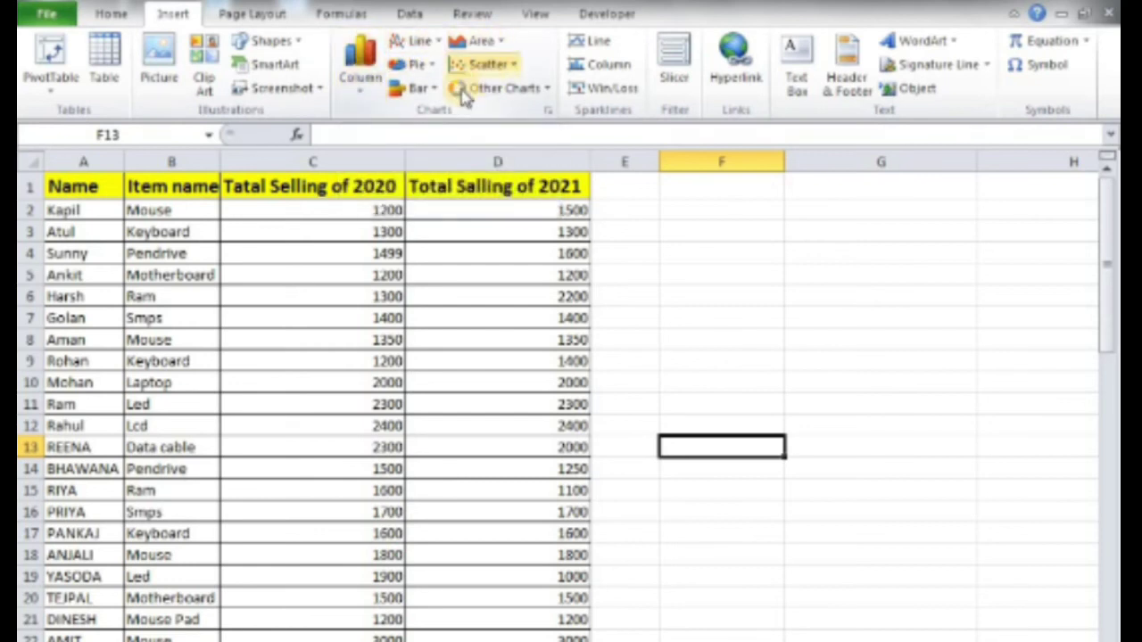
{"action": "mouse_move", "coordinate": [60, 214]}
{"action": "left_mouse_down"}
{"action": "mouse_move", "coordinate": [59, 230]}
{"action": "mouse_move", "coordinate": [494, 471]}
{"action": "left_mouse_up"}
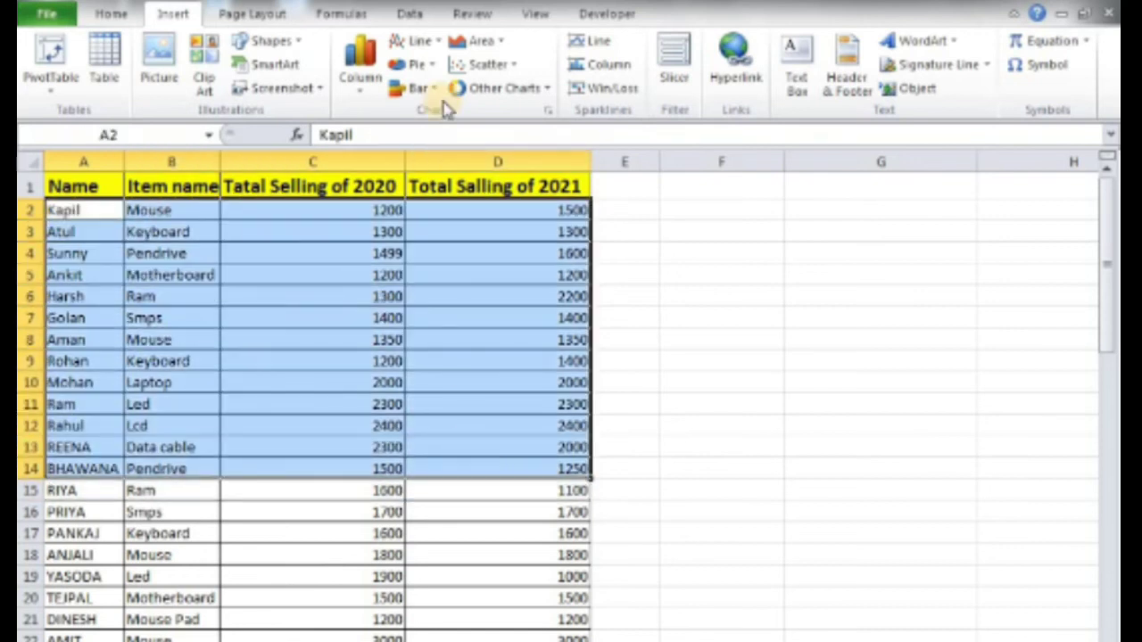
{"action": "left_click", "coordinate": [433, 40]}
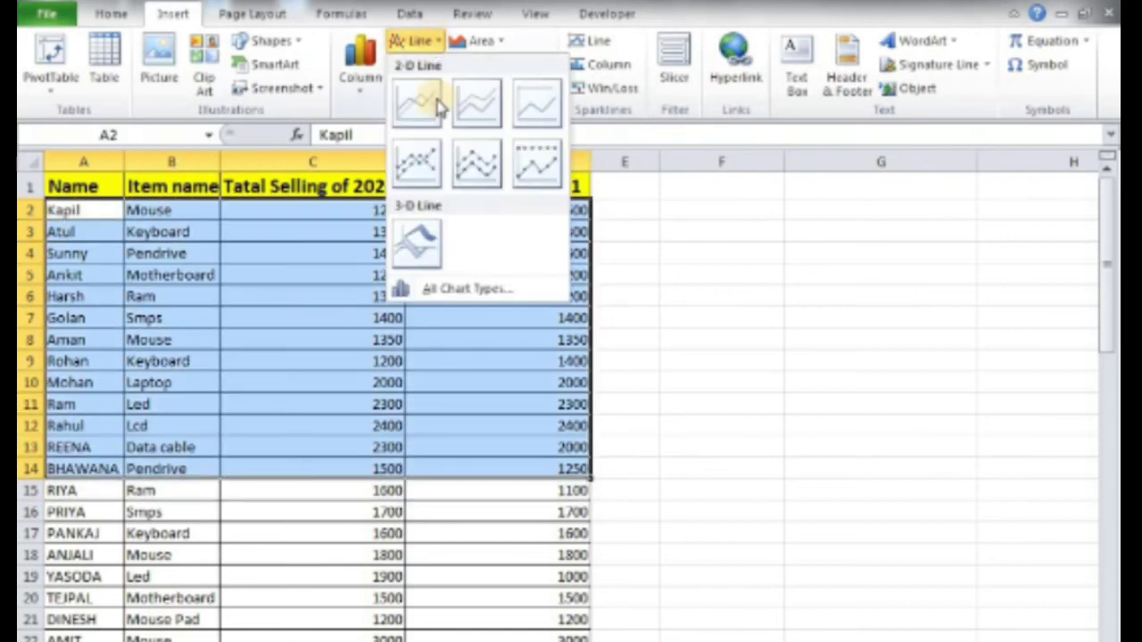
{"action": "left_click", "coordinate": [416, 159]}
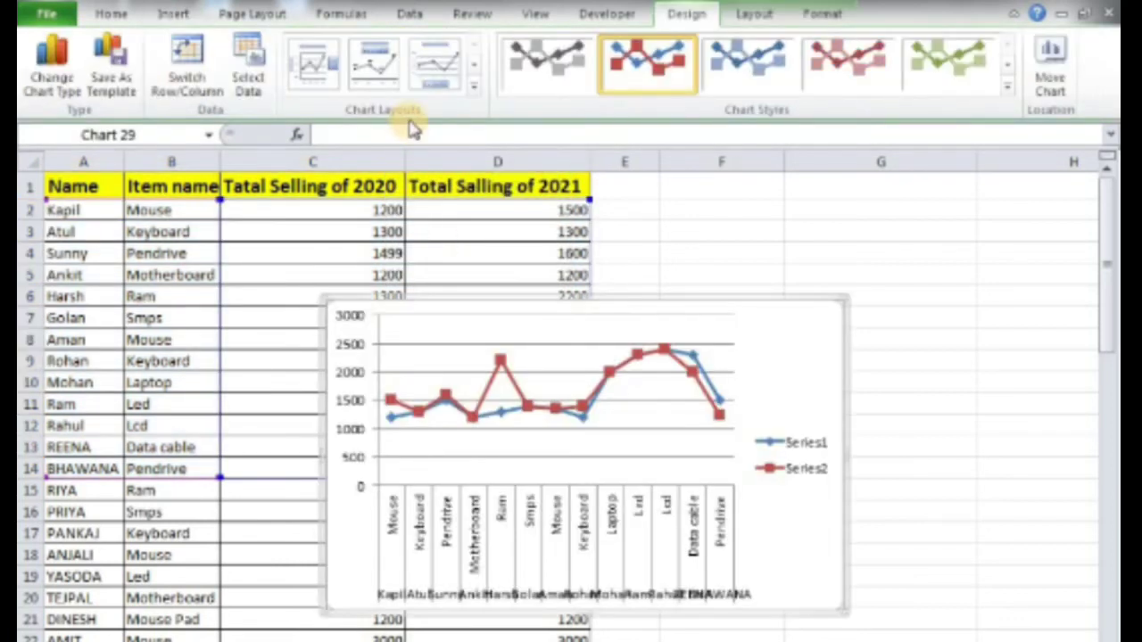
{"action": "left_click", "coordinate": [843, 74]}
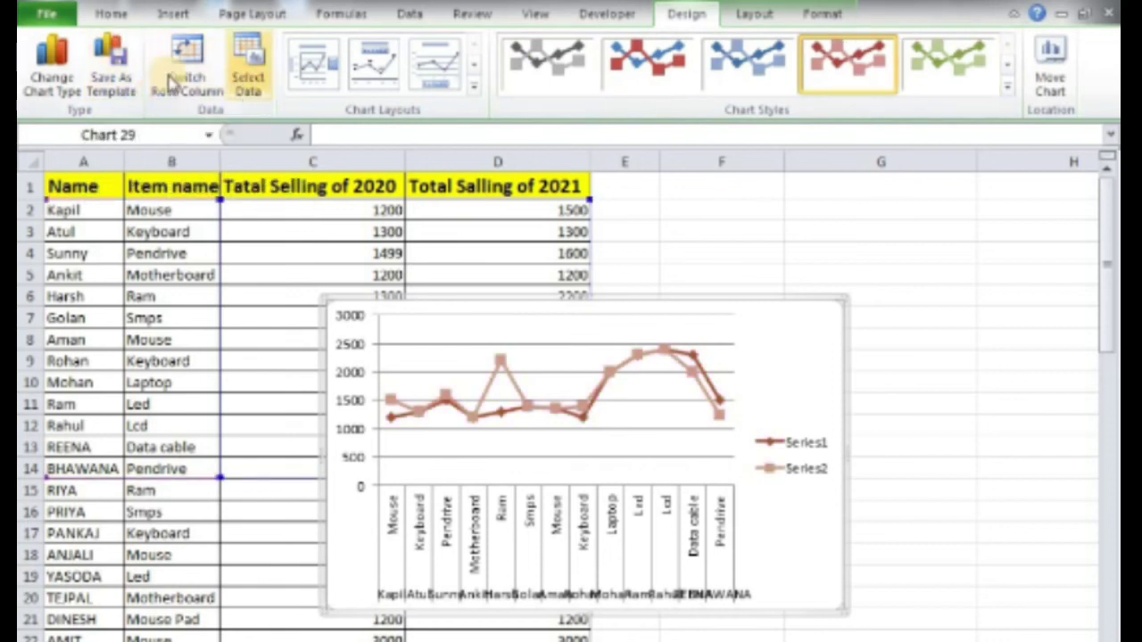
{"action": "left_click", "coordinate": [172, 13]}
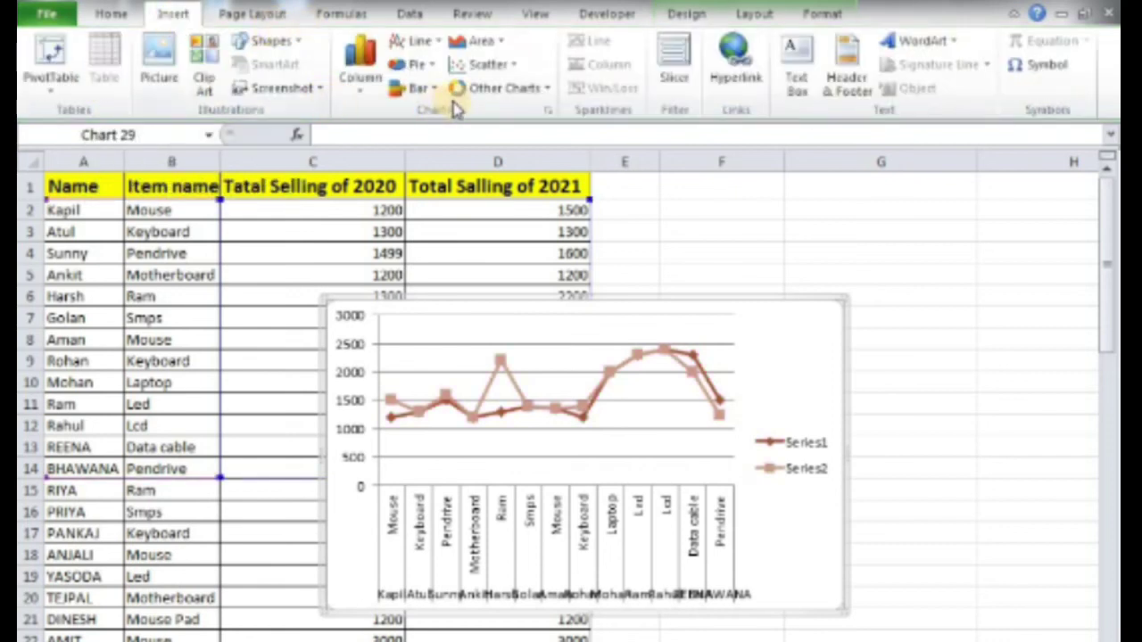
Change the chart to an exploded pie, then a 3-D clustered bar, then a stacked area.
{"action": "left_click", "coordinate": [417, 65]}
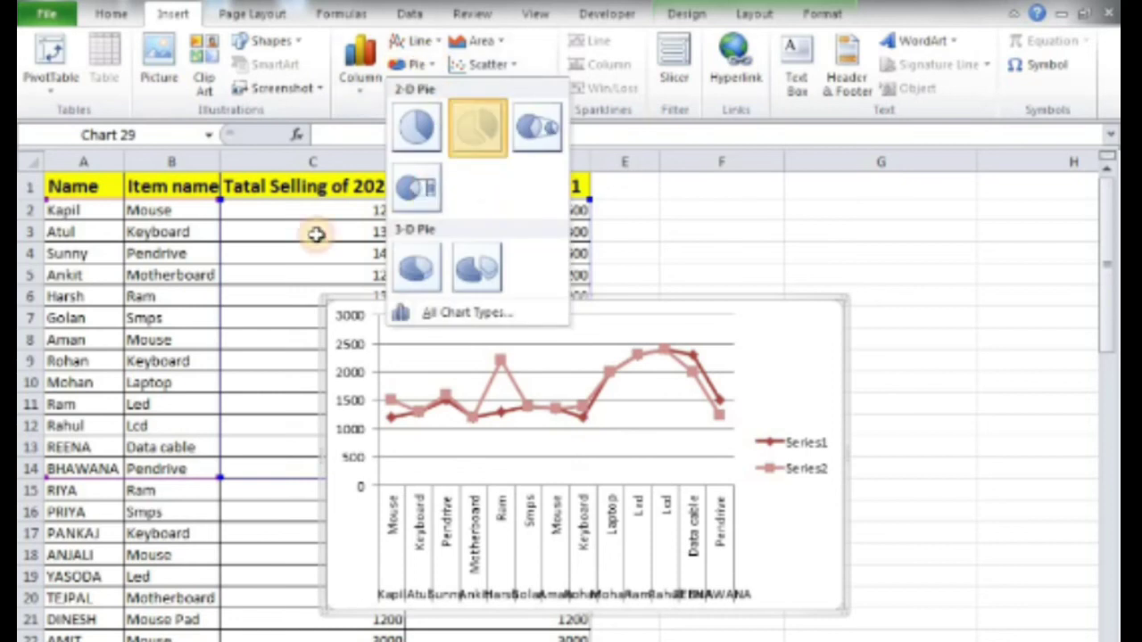
{"action": "left_click", "coordinate": [478, 127]}
{"action": "left_click", "coordinate": [419, 88]}
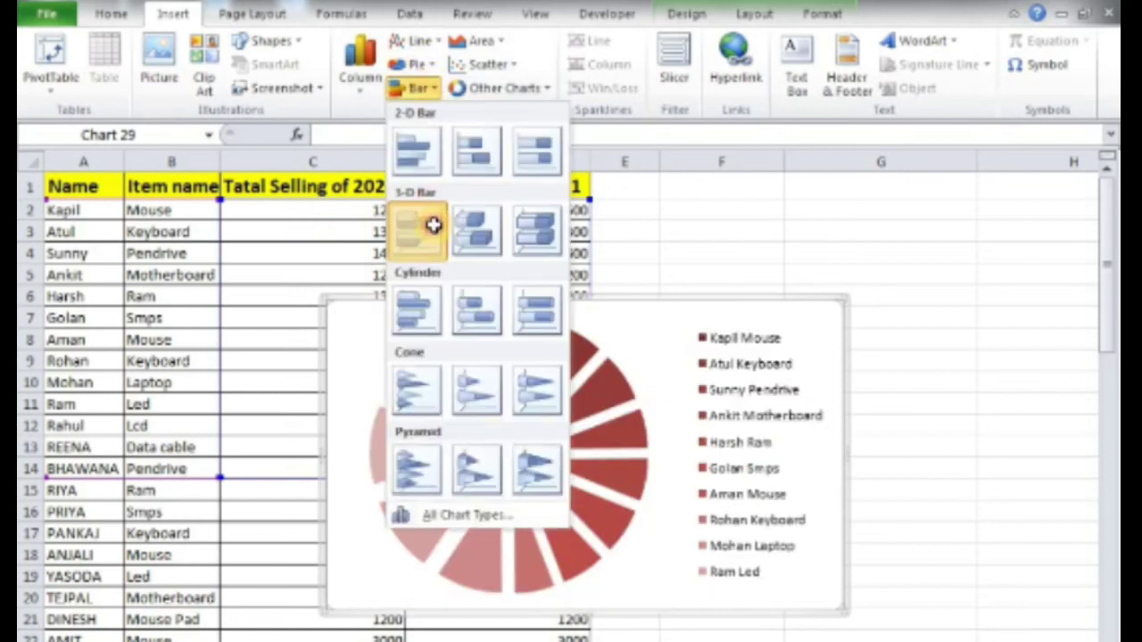
{"action": "left_click", "coordinate": [433, 224]}
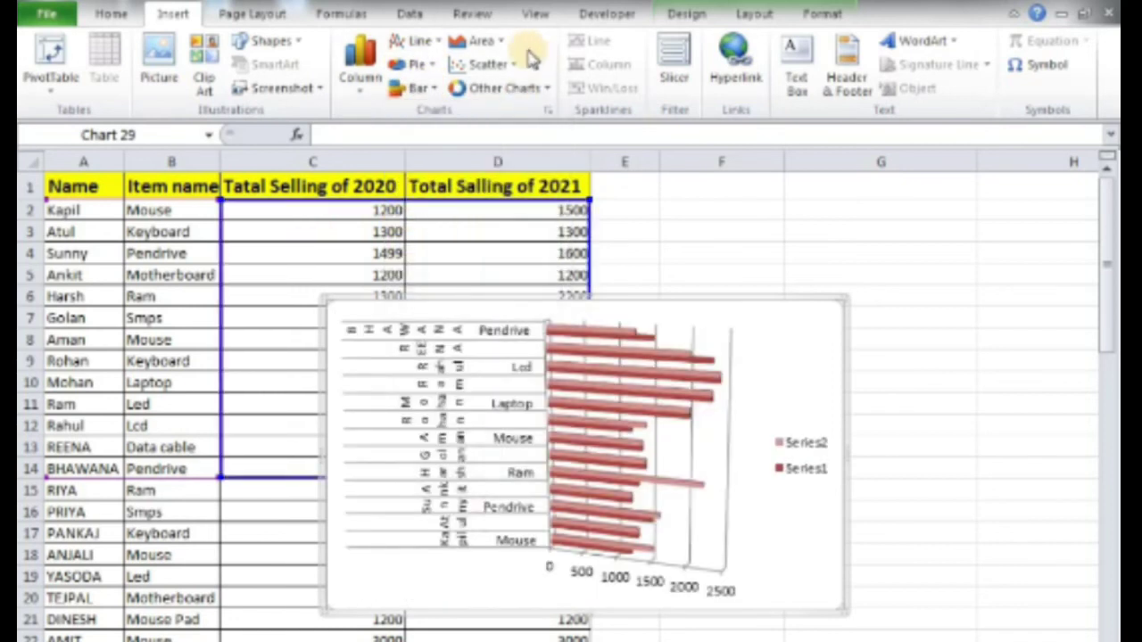
{"action": "left_click", "coordinate": [482, 41]}
{"action": "left_click", "coordinate": [533, 120]}
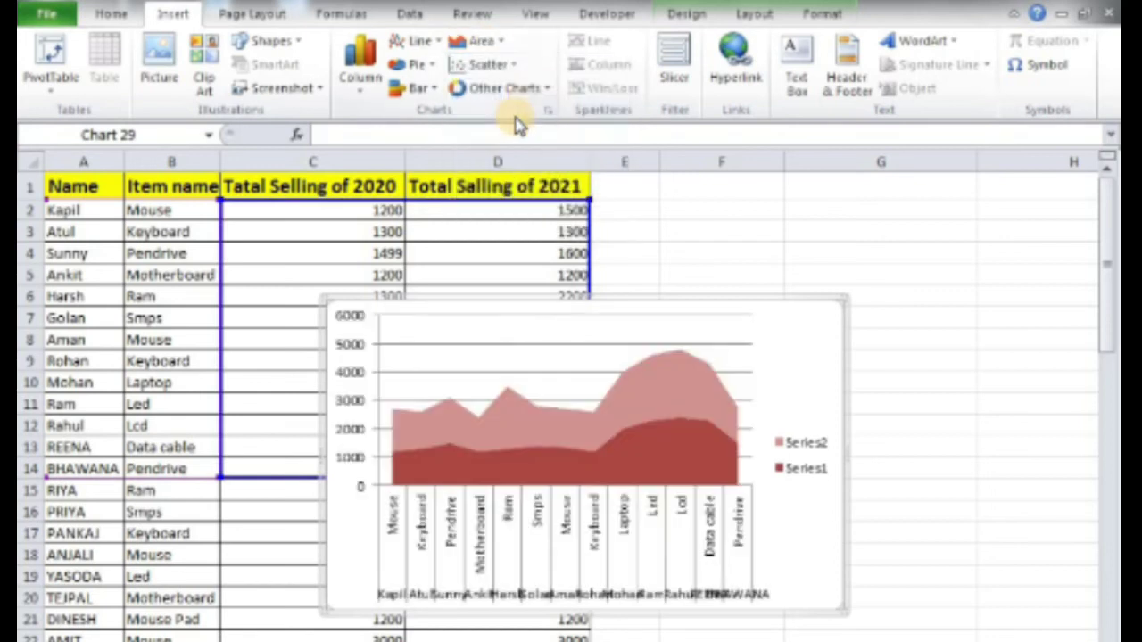
Try scatter with lines, markers-only scatter, wireframe 3-D surface and contour chart types.
{"action": "left_click", "coordinate": [487, 64]}
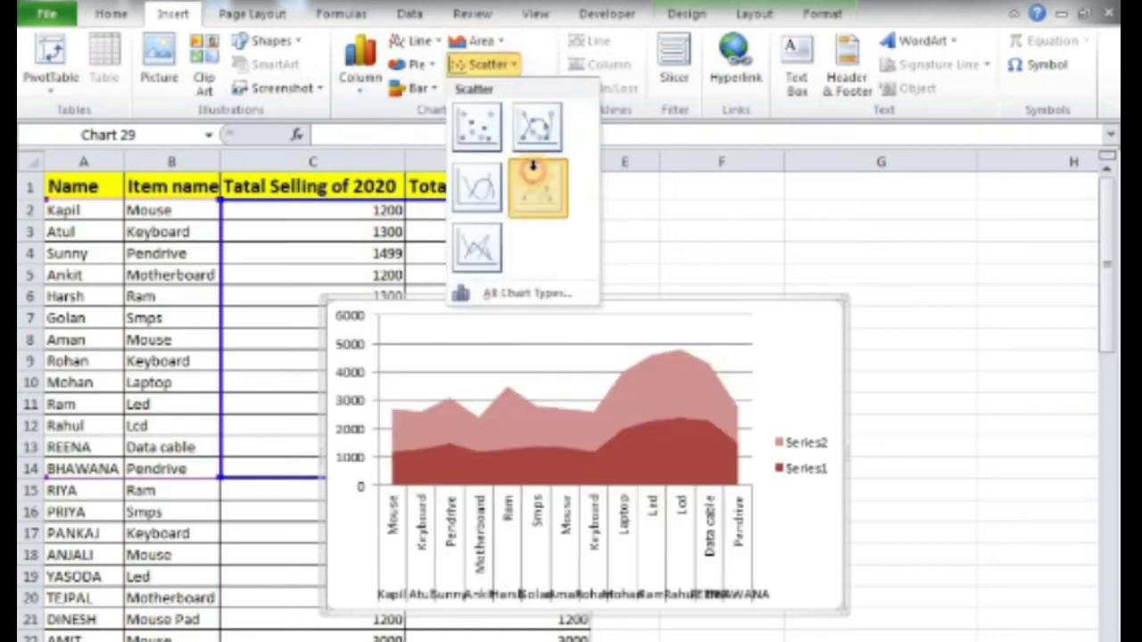
{"action": "left_click", "coordinate": [529, 178]}
{"action": "left_click", "coordinate": [487, 64]}
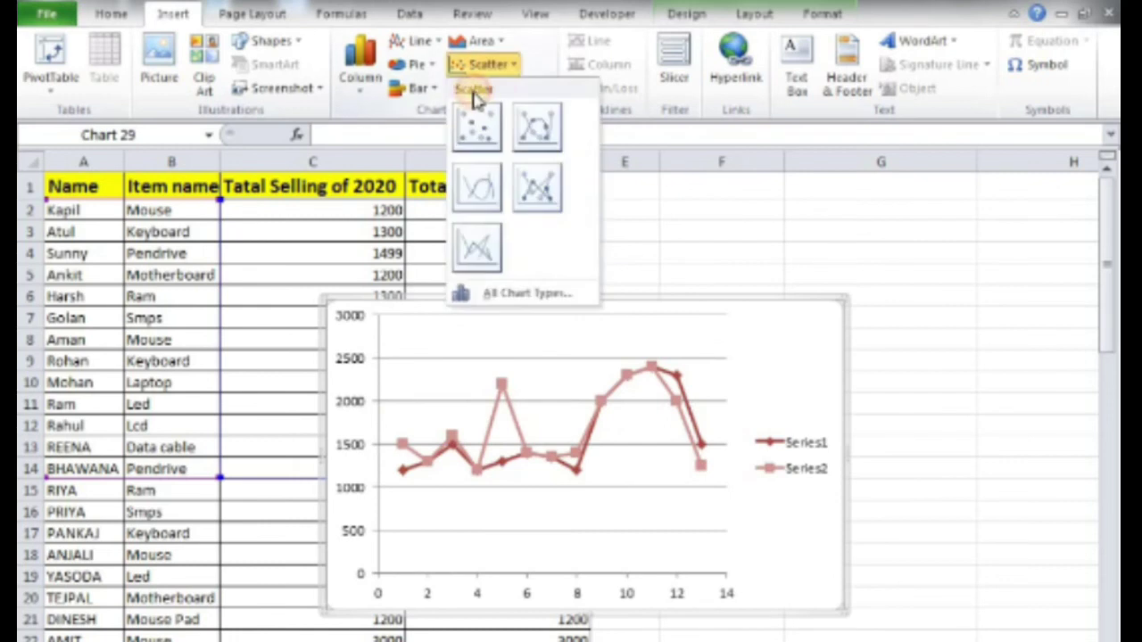
{"action": "left_click", "coordinate": [473, 121]}
{"action": "left_click", "coordinate": [539, 93]}
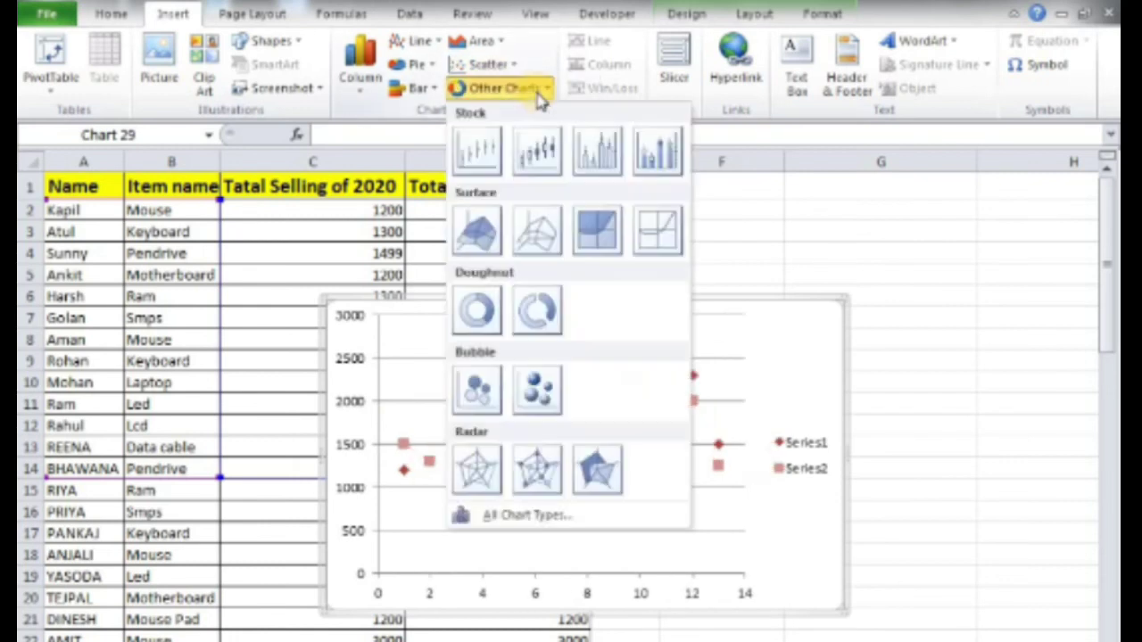
{"action": "left_click", "coordinate": [537, 229]}
{"action": "left_click", "coordinate": [504, 88]}
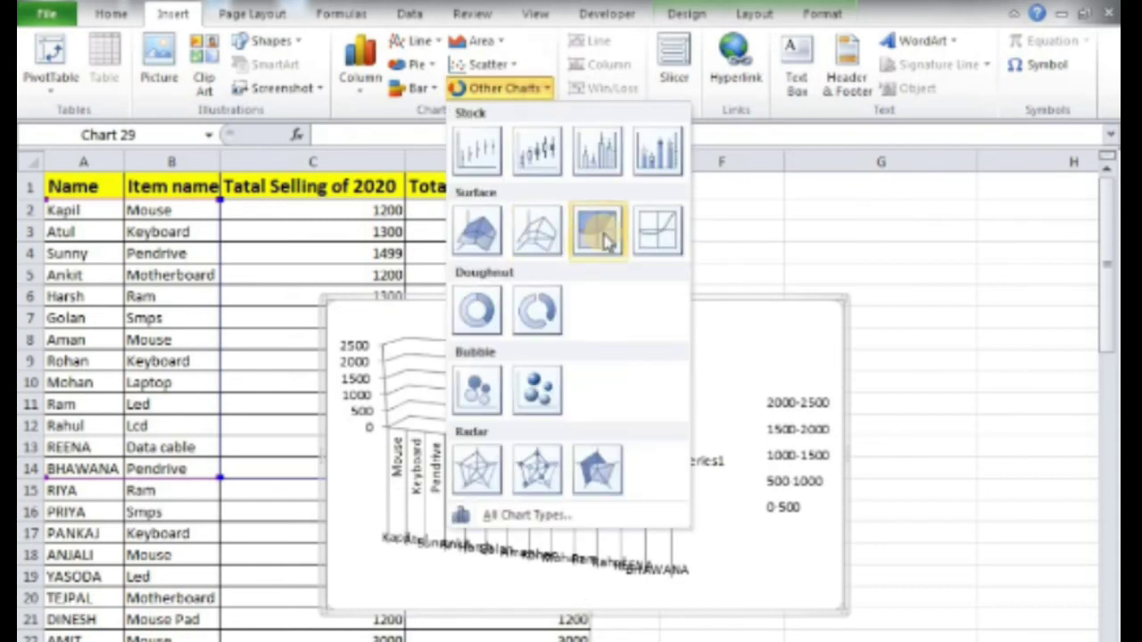
{"action": "left_click", "coordinate": [362, 343]}
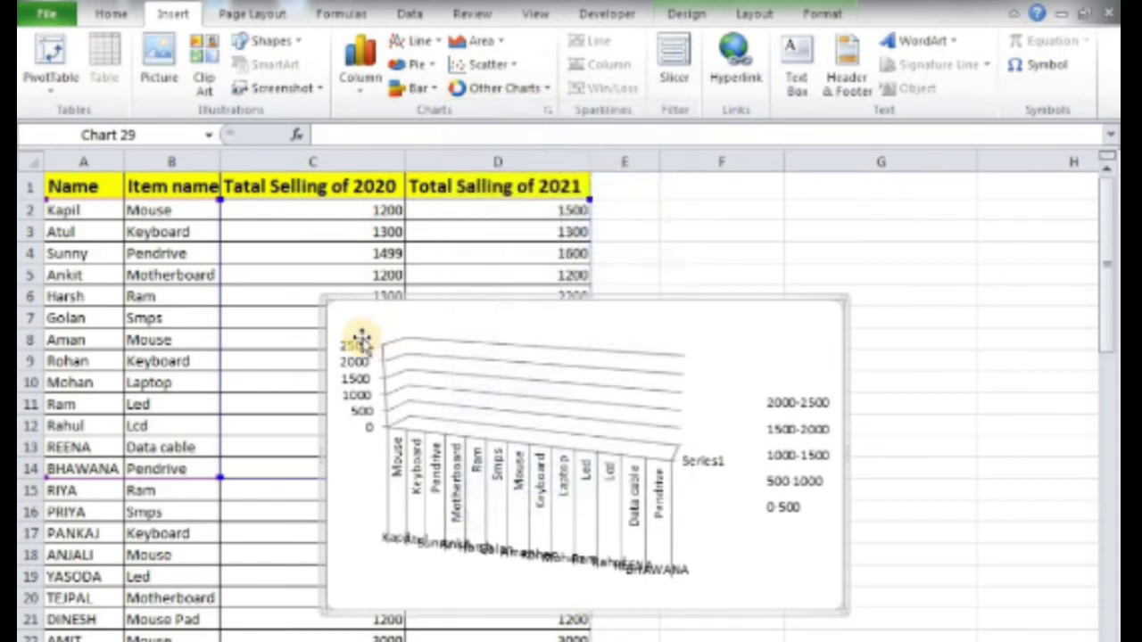
Cut the chart off the sheet and begin inserting a hyperlink in cell F3.
{"action": "right_click", "coordinate": [532, 303]}
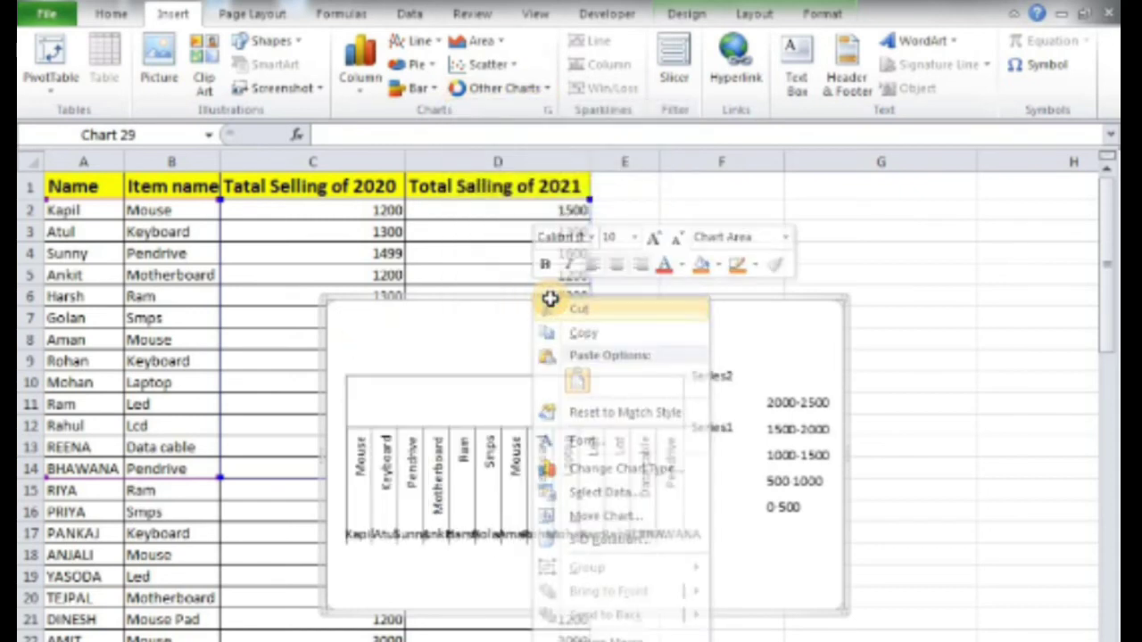
{"action": "left_click", "coordinate": [550, 301]}
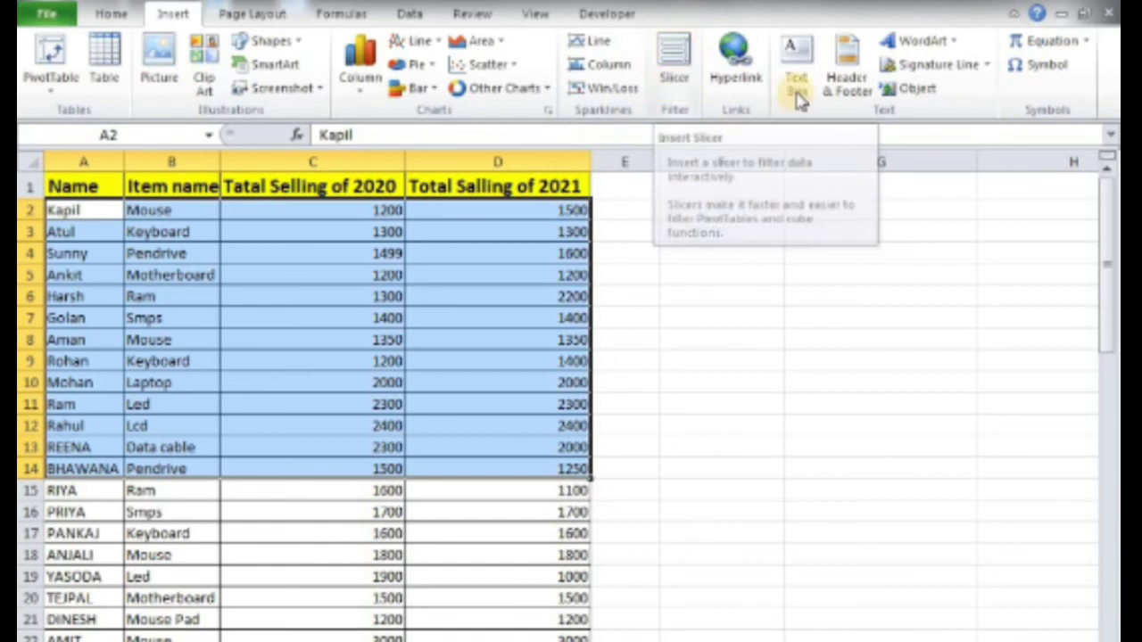
{"action": "left_click", "coordinate": [727, 227]}
{"action": "left_click", "coordinate": [737, 71]}
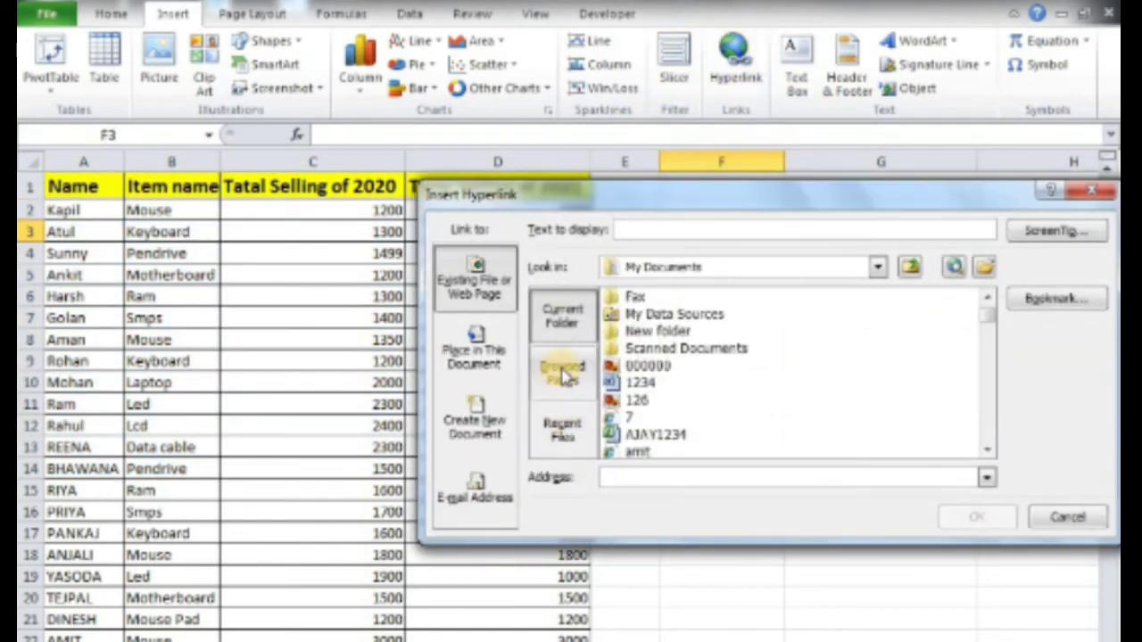
Link cell F3 to 1234.rtf in My Documents and follow the link to open it.
{"action": "left_click", "coordinate": [640, 384]}
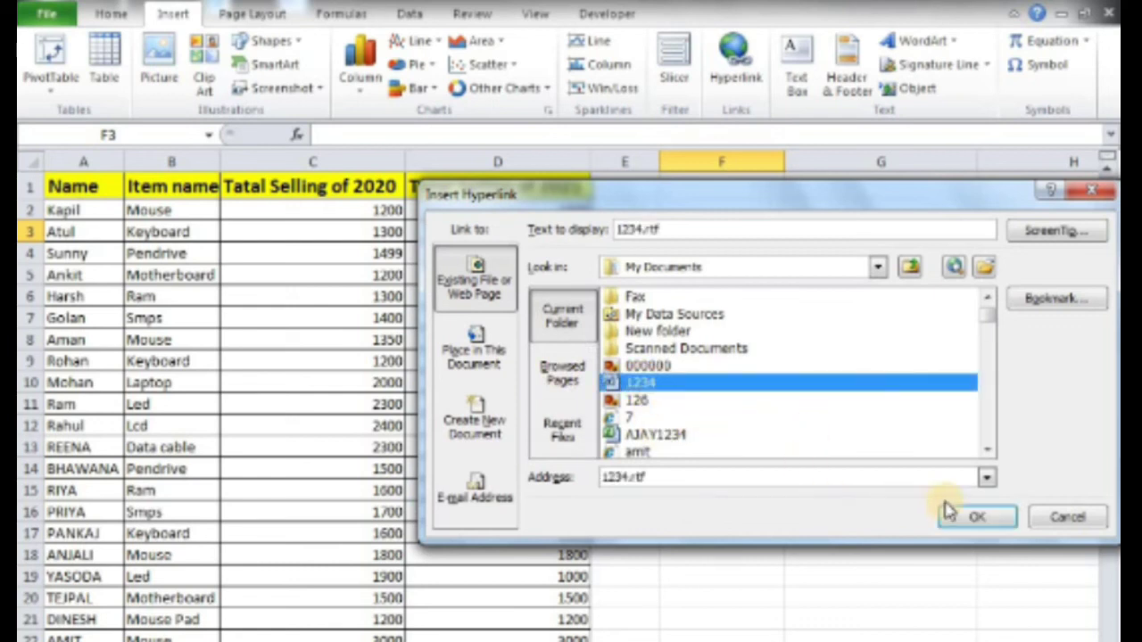
{"action": "left_click", "coordinate": [978, 520]}
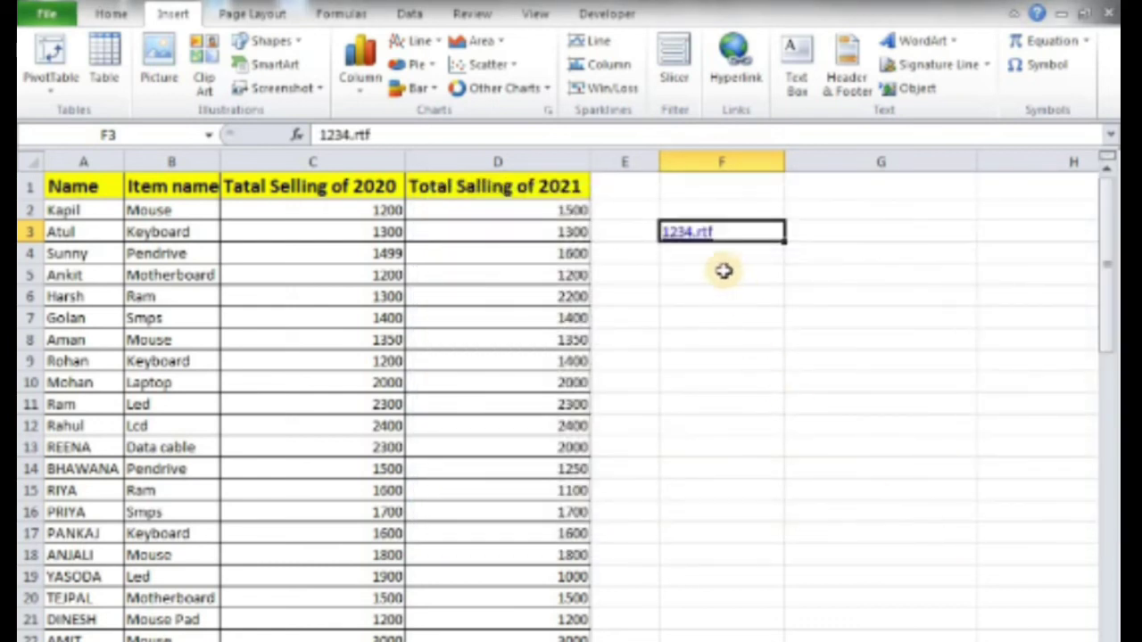
{"action": "left_click", "coordinate": [684, 233]}
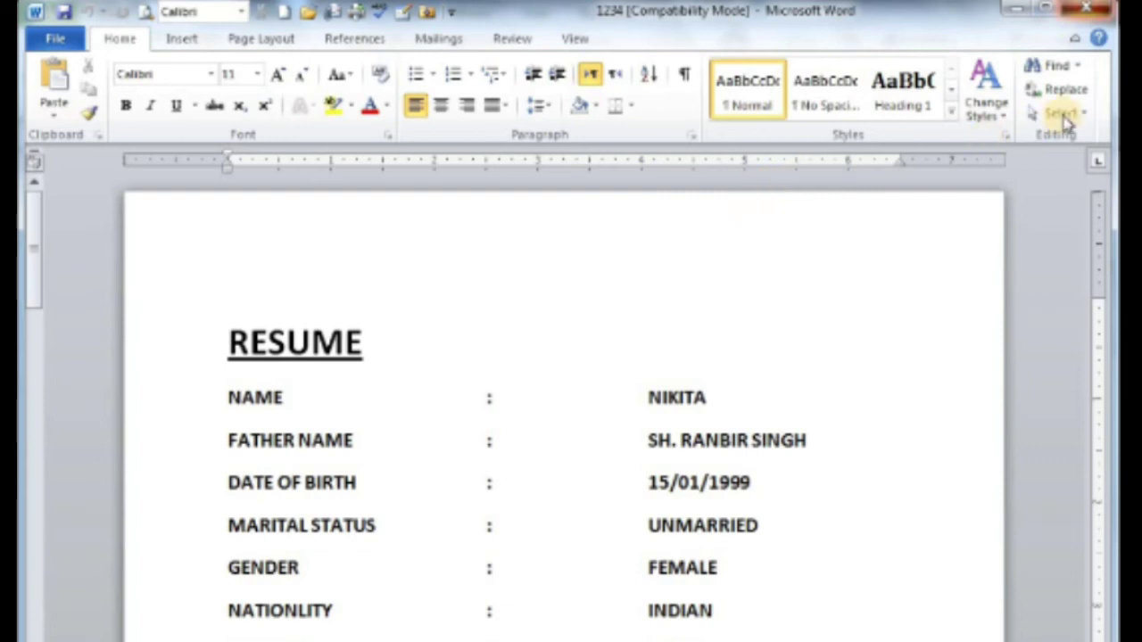
Close the 1234 resume document in Word to return to the Excel sheet.
{"action": "left_click", "coordinate": [1090, 11]}
{"action": "left_click", "coordinate": [704, 361]}
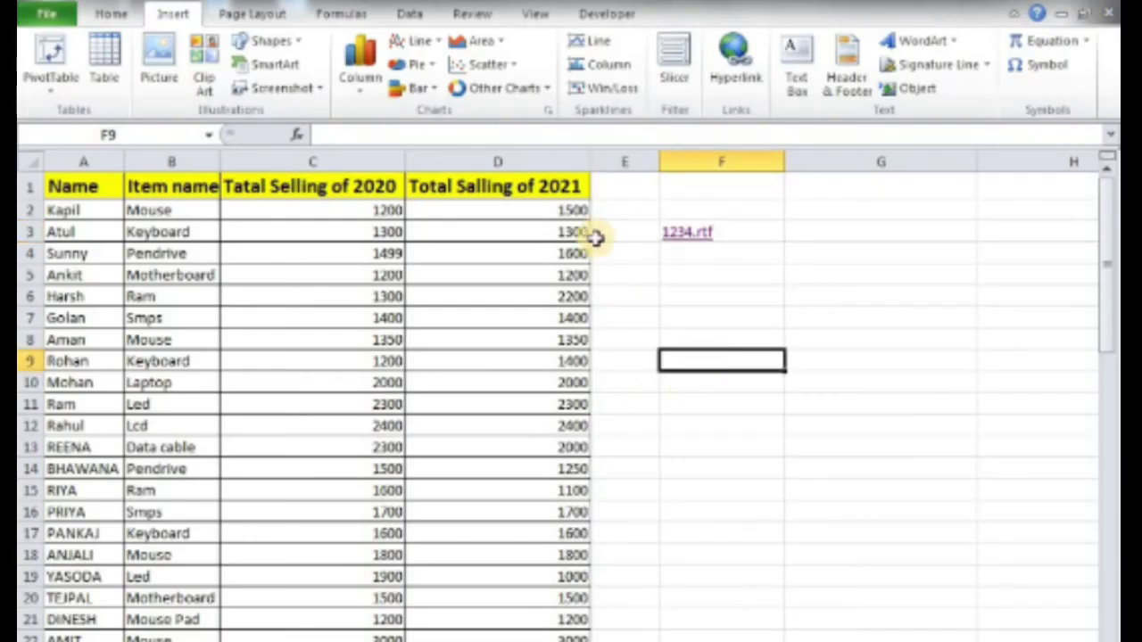
{"action": "left_click", "coordinate": [799, 105]}
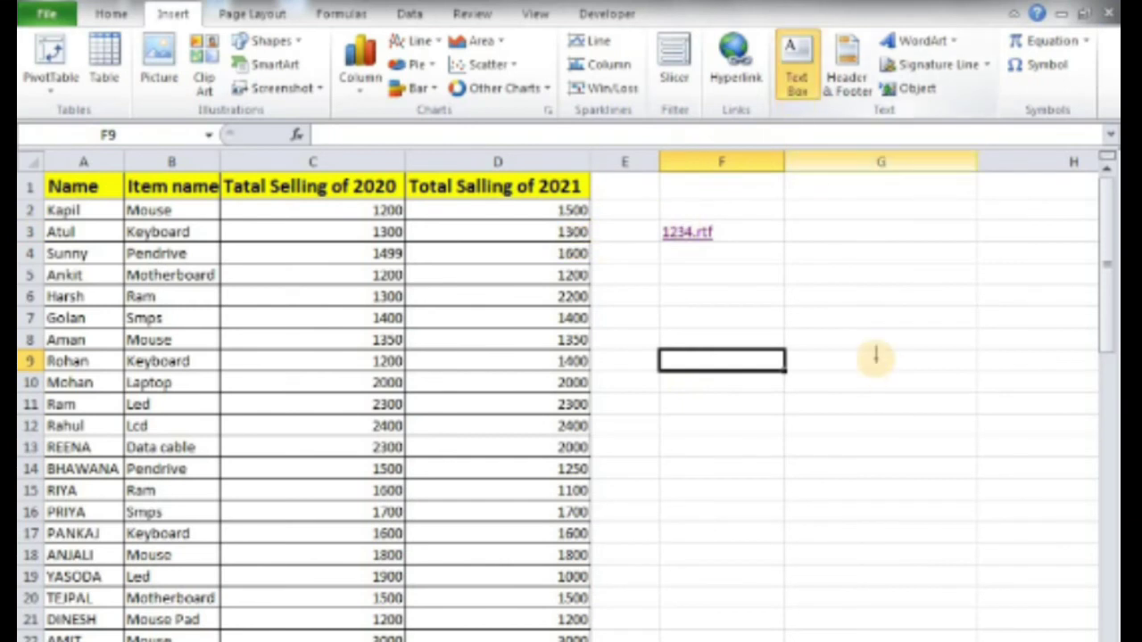
{"action": "mouse_move", "coordinate": [787, 286]}
{"action": "left_mouse_down"}
{"action": "mouse_move", "coordinate": [940, 387]}
{"action": "mouse_move", "coordinate": [977, 391]}
{"action": "left_mouse_up"}
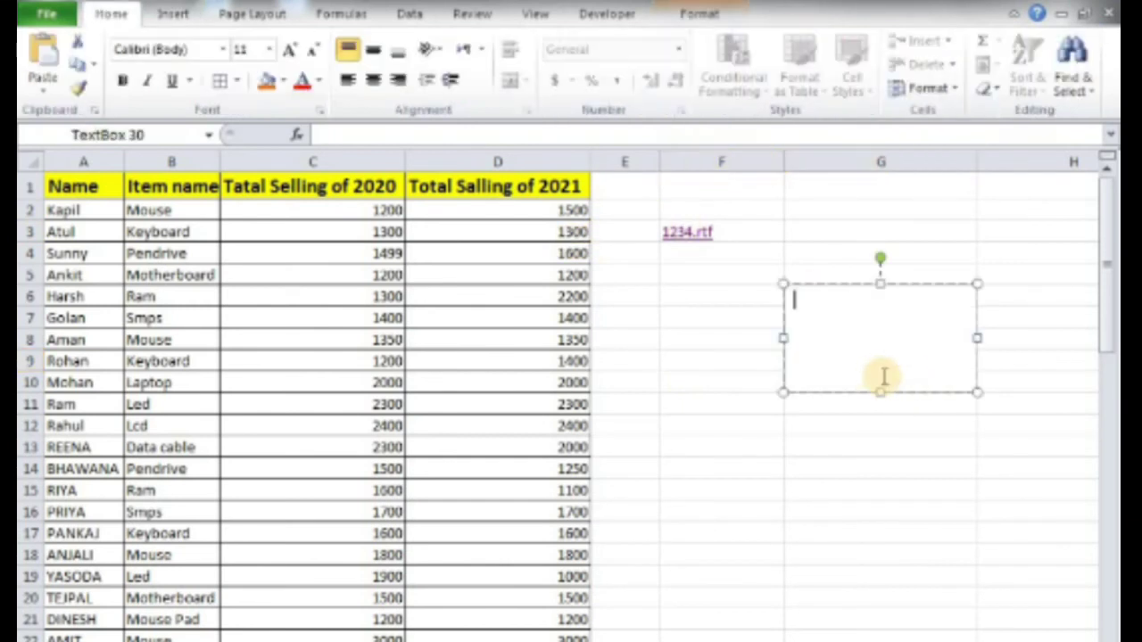
{"action": "type", "text": "fedfsdfsc"}
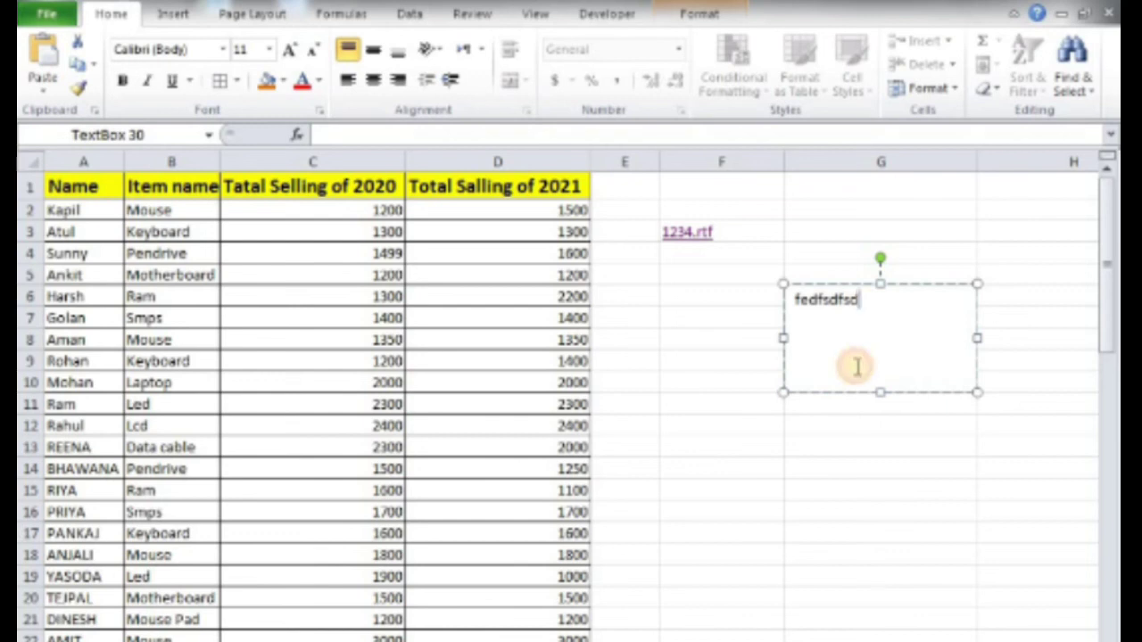
{"action": "left_click", "coordinate": [752, 443]}
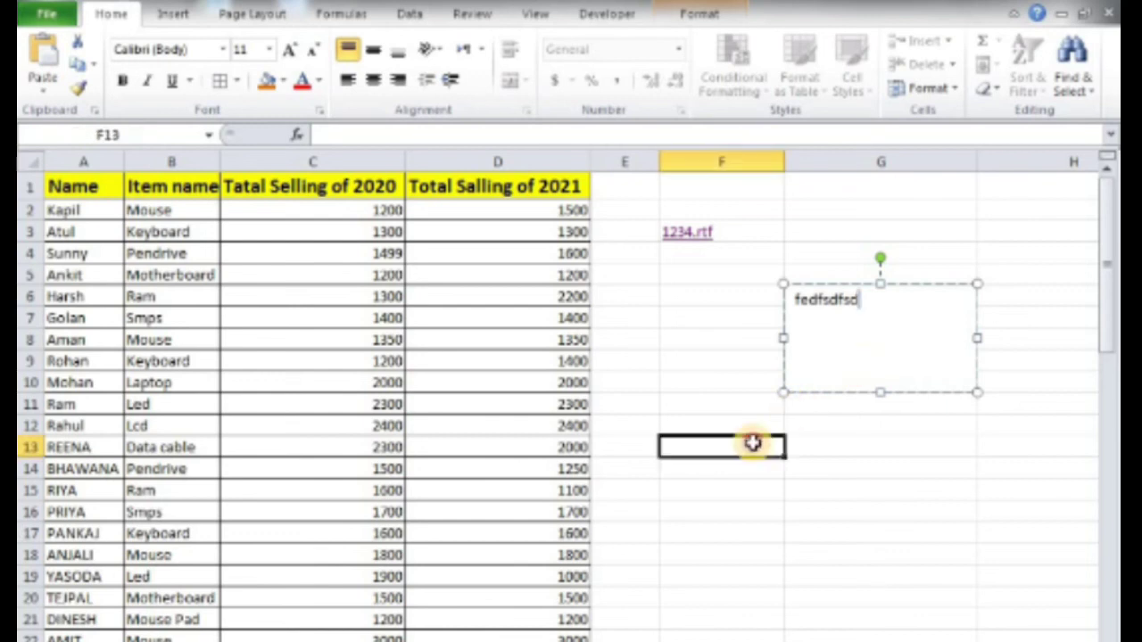
{"action": "left_click", "coordinate": [849, 302]}
{"action": "left_click_drag", "start_coordinate": [854, 300], "coordinate": [788, 302]}
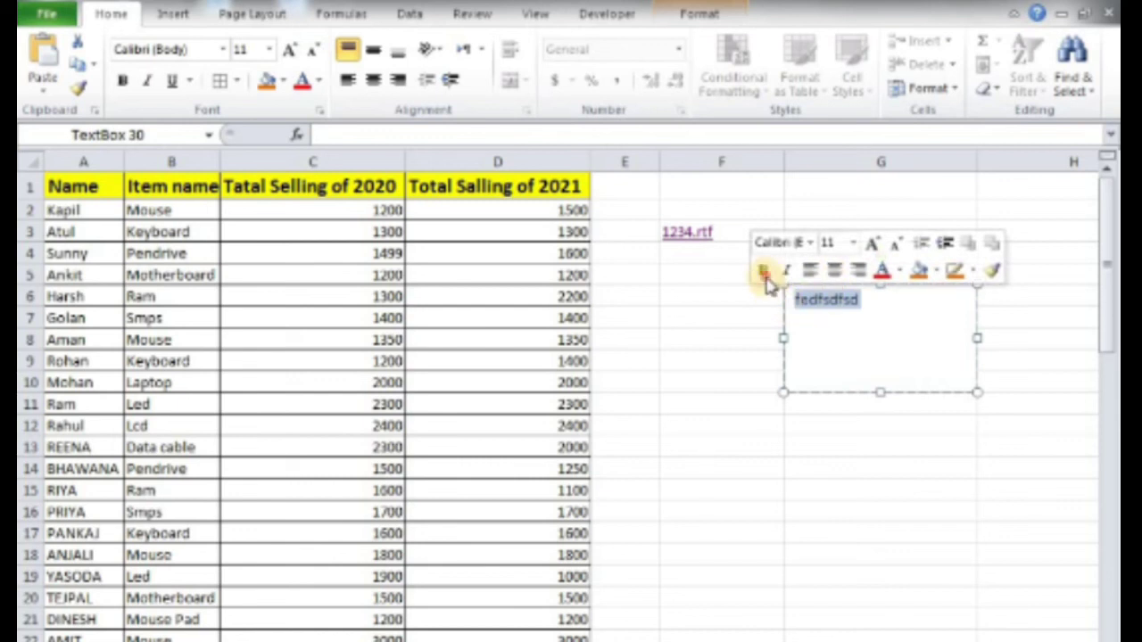
{"action": "left_click", "coordinate": [762, 270]}
{"action": "right_click", "coordinate": [814, 296]}
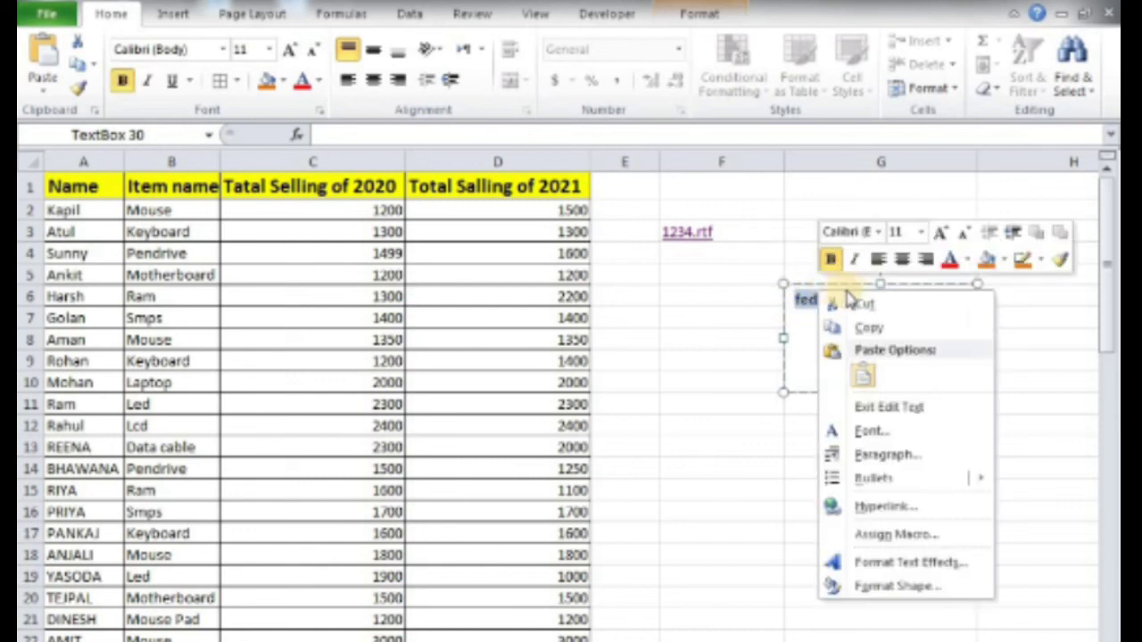
{"action": "left_click", "coordinate": [843, 301]}
{"action": "left_click", "coordinate": [836, 285]}
{"action": "right_click", "coordinate": [838, 287]}
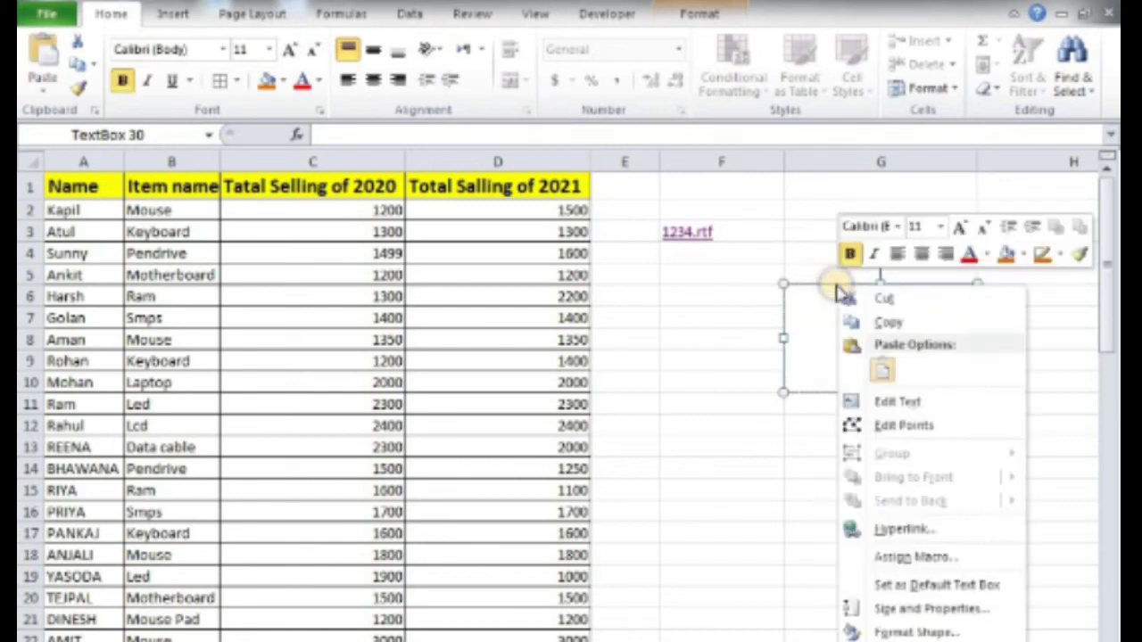
{"action": "left_click", "coordinate": [856, 297]}
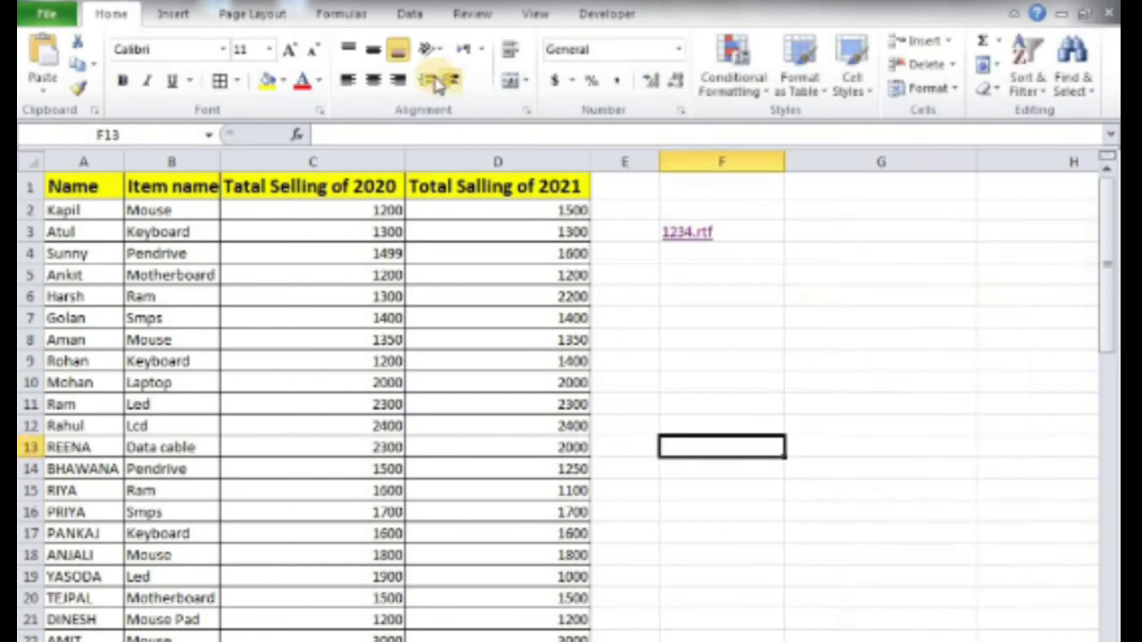
{"action": "left_click", "coordinate": [193, 18]}
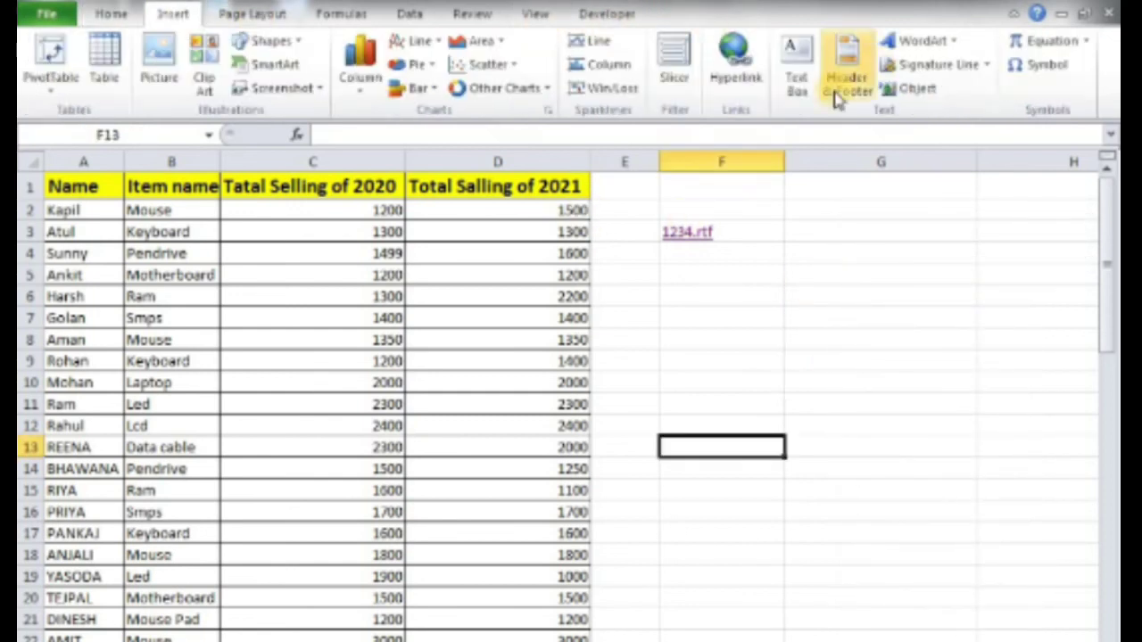
Enter 'C-Tec 1' in the page header and add the page number and total page count codes.
{"action": "left_click", "coordinate": [832, 92]}
{"action": "type", "text": "C-Tec 1"}
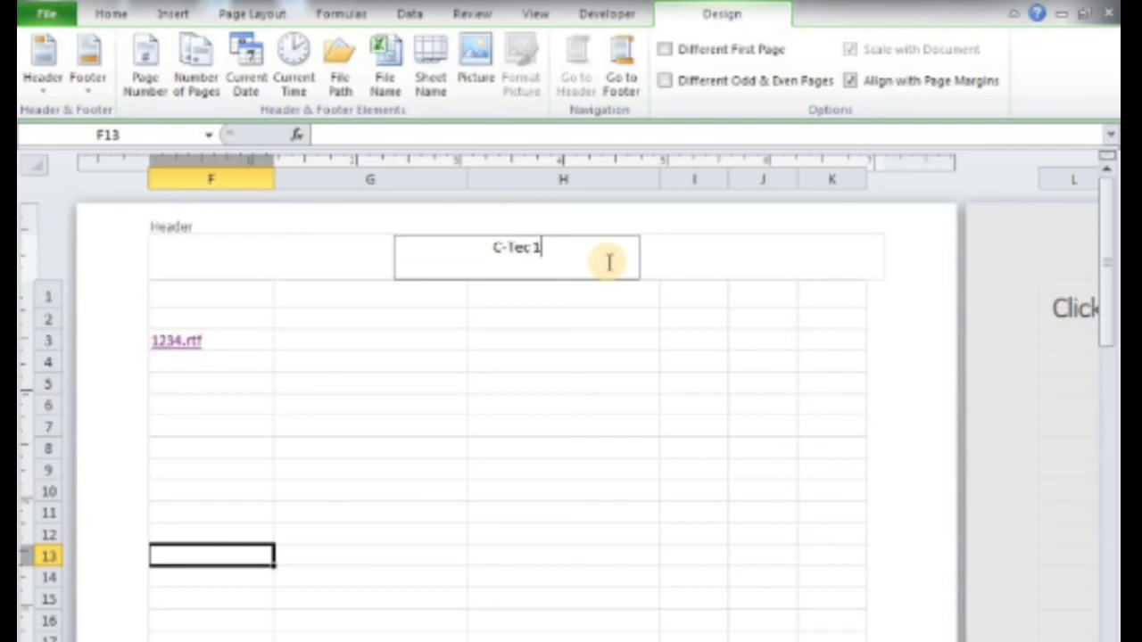
{"action": "left_click", "coordinate": [689, 379]}
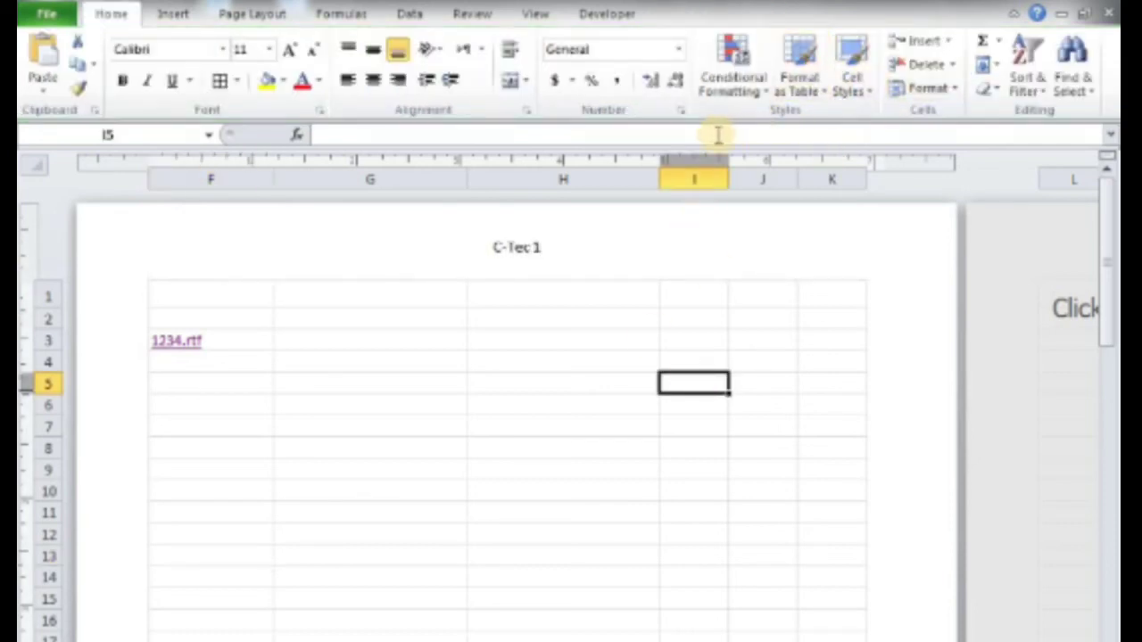
{"action": "left_click", "coordinate": [616, 251]}
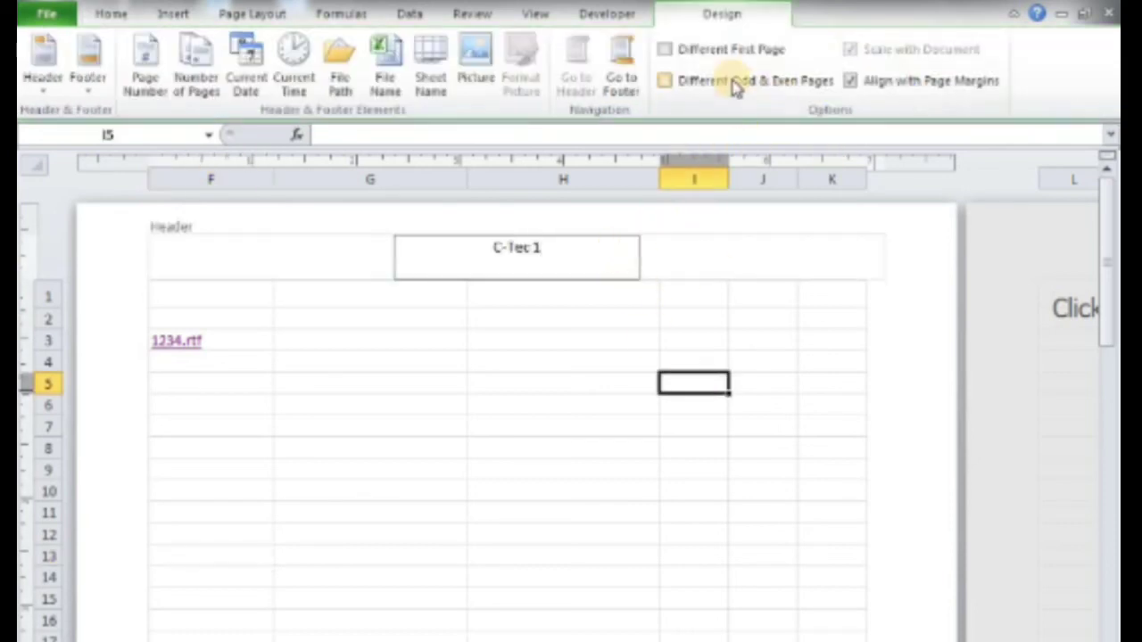
{"action": "left_click", "coordinate": [196, 96]}
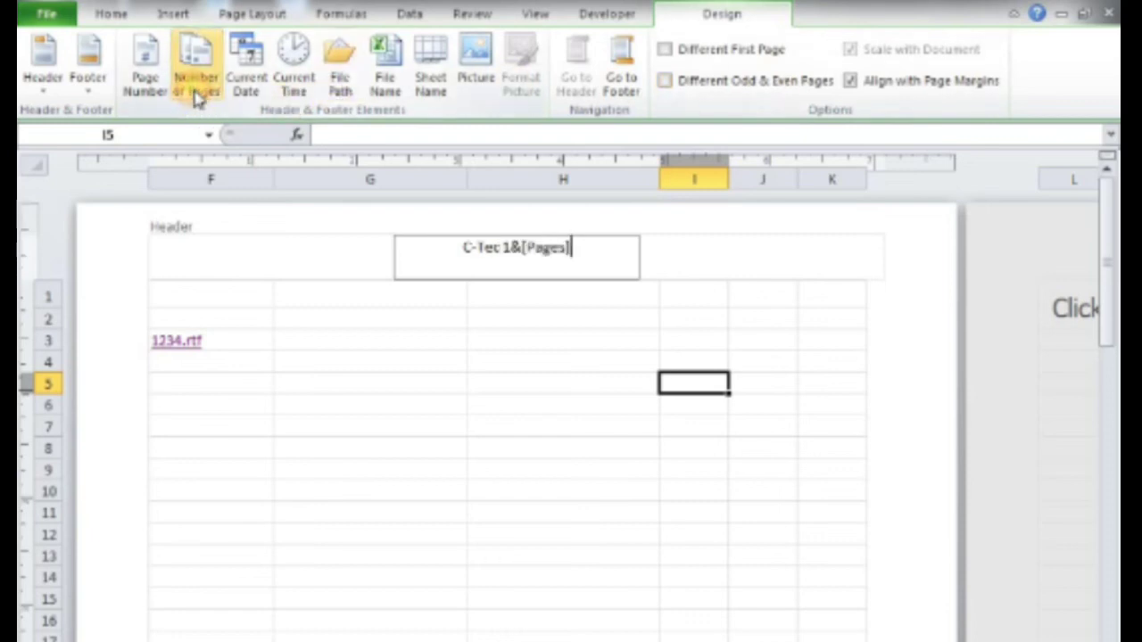
{"action": "left_click", "coordinate": [163, 92]}
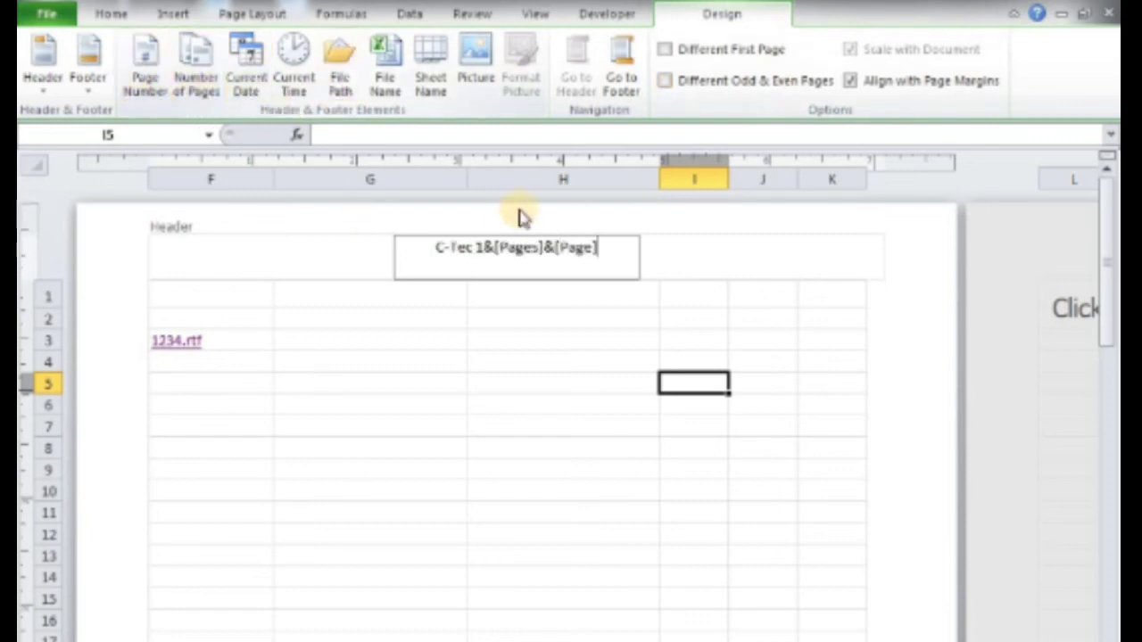
Replace the centre header text with picture 1, then delete the picture code and exit the header.
{"action": "left_click_drag", "start_coordinate": [596, 248], "coordinate": [329, 246]}
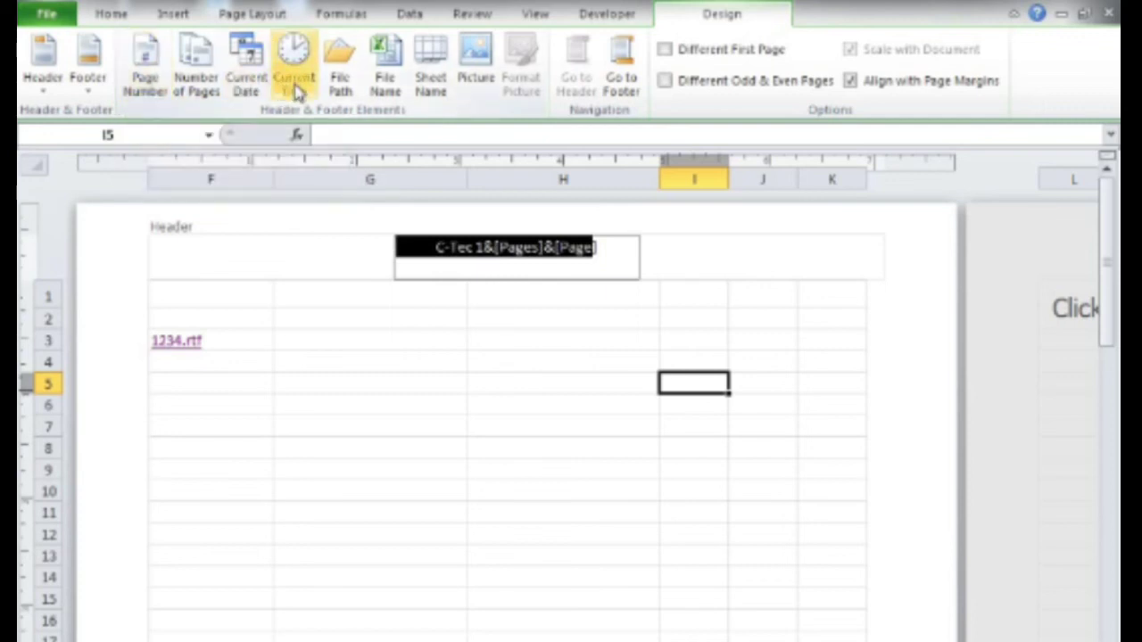
{"action": "left_click", "coordinate": [476, 78]}
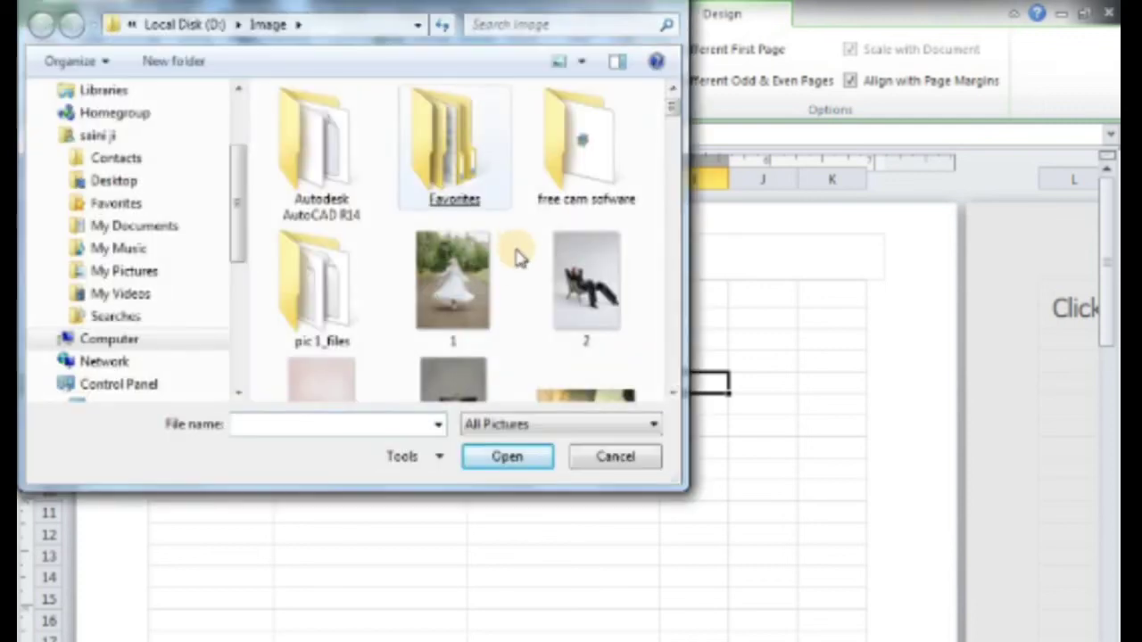
{"action": "double_click", "coordinate": [453, 281]}
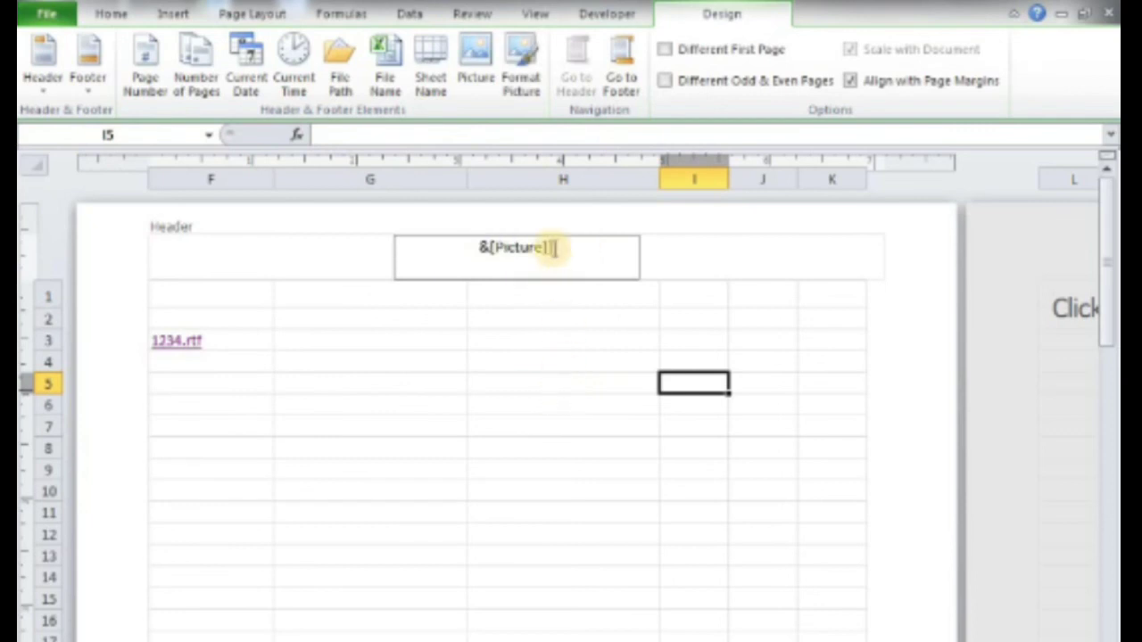
{"action": "left_click_drag", "start_coordinate": [553, 248], "coordinate": [324, 254]}
{"action": "key", "text": "Delete"}
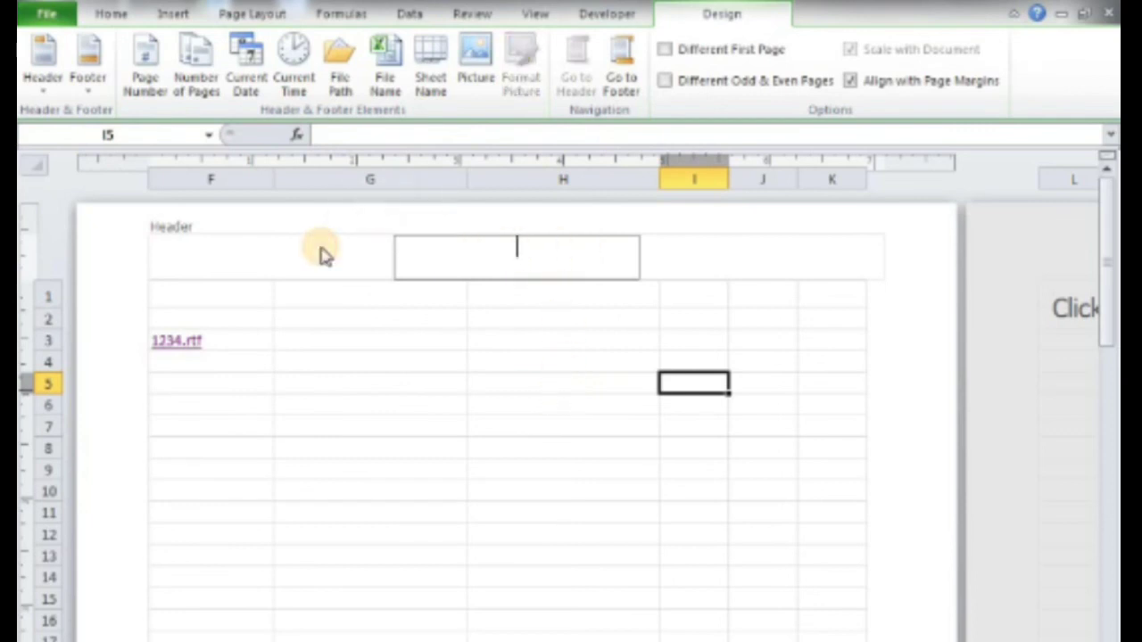
{"action": "left_click", "coordinate": [375, 356]}
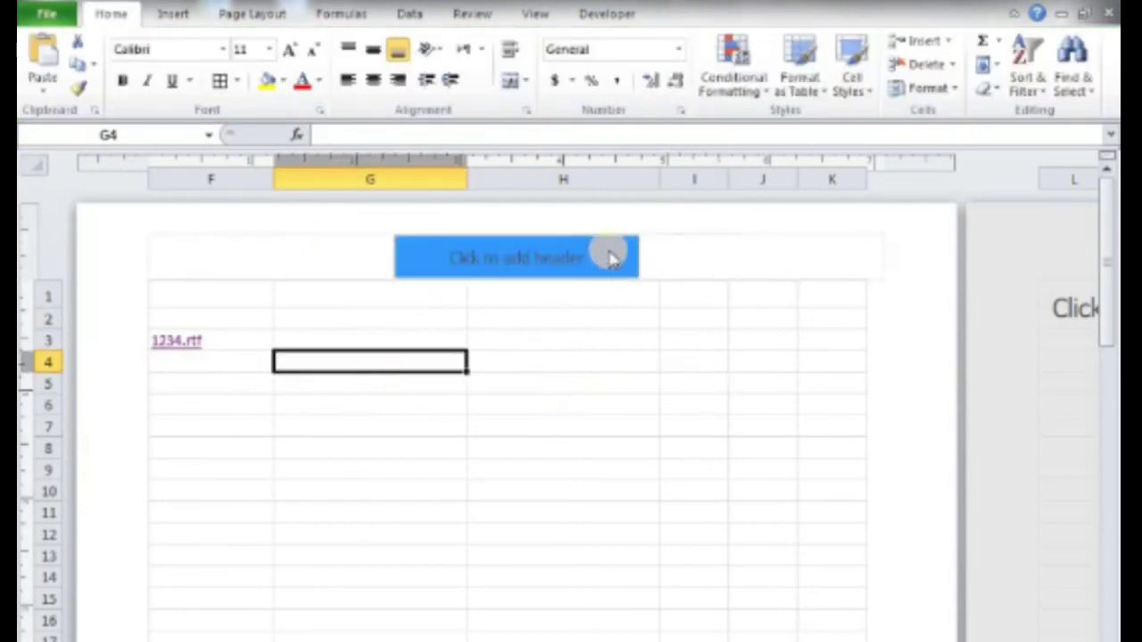
Add the 'Page 1' preset page-number footer through Header & Footer.
{"action": "left_click", "coordinate": [194, 15]}
{"action": "left_click", "coordinate": [861, 98]}
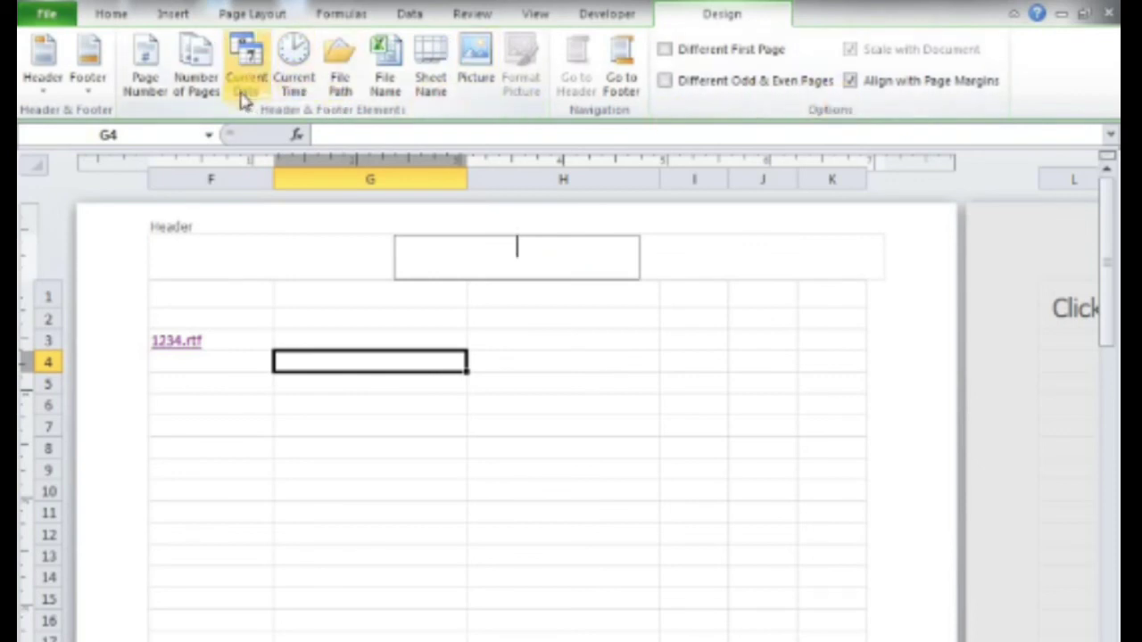
{"action": "left_click", "coordinate": [86, 96]}
{"action": "left_click", "coordinate": [112, 141]}
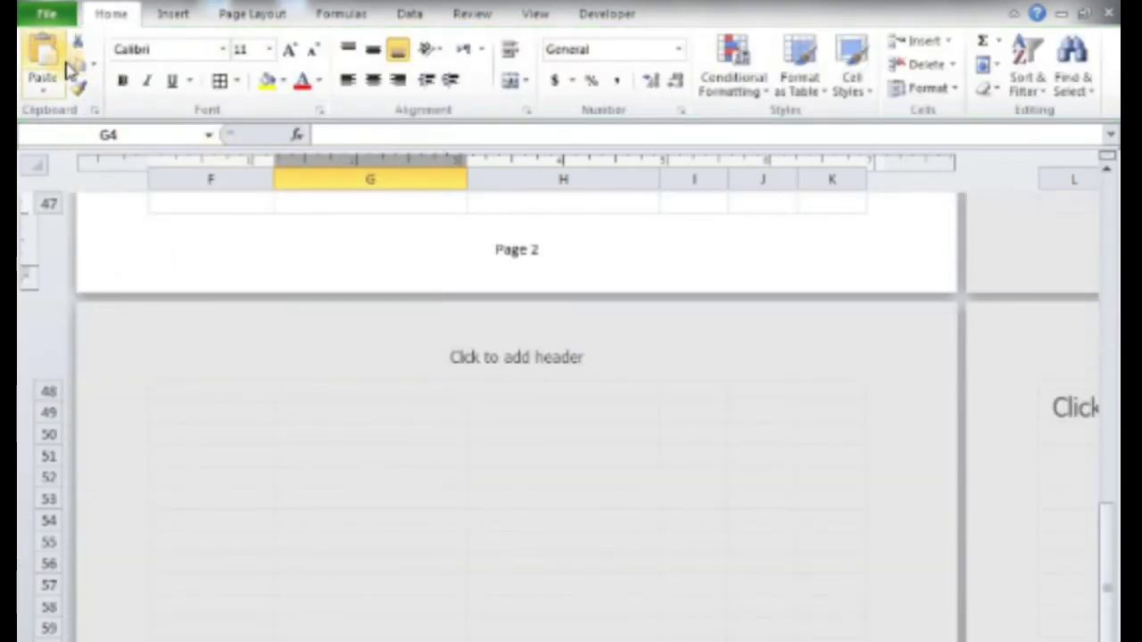
Return to the Insert tab, scroll back up and select cell G10.
{"action": "left_click", "coordinate": [173, 18]}
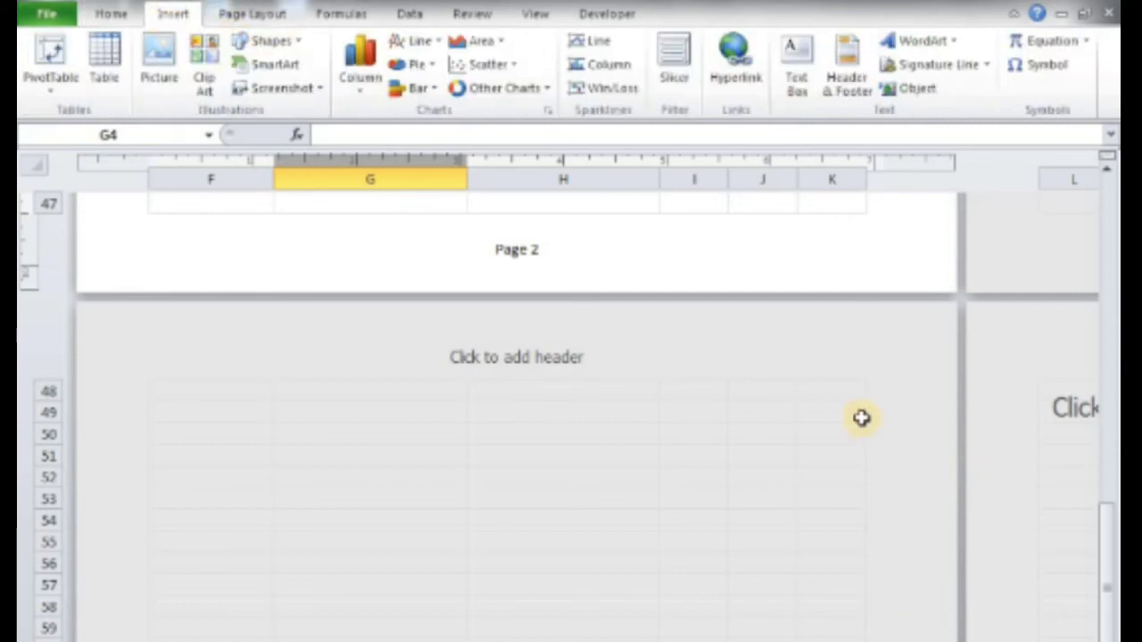
{"action": "scroll", "coordinate": [866, 446], "scroll_direction": "up", "scroll_amount": 7}
{"action": "scroll", "coordinate": [877, 492], "scroll_direction": "up", "scroll_amount": 3}
{"action": "scroll", "coordinate": [877, 491], "scroll_direction": "up", "scroll_amount": 7}
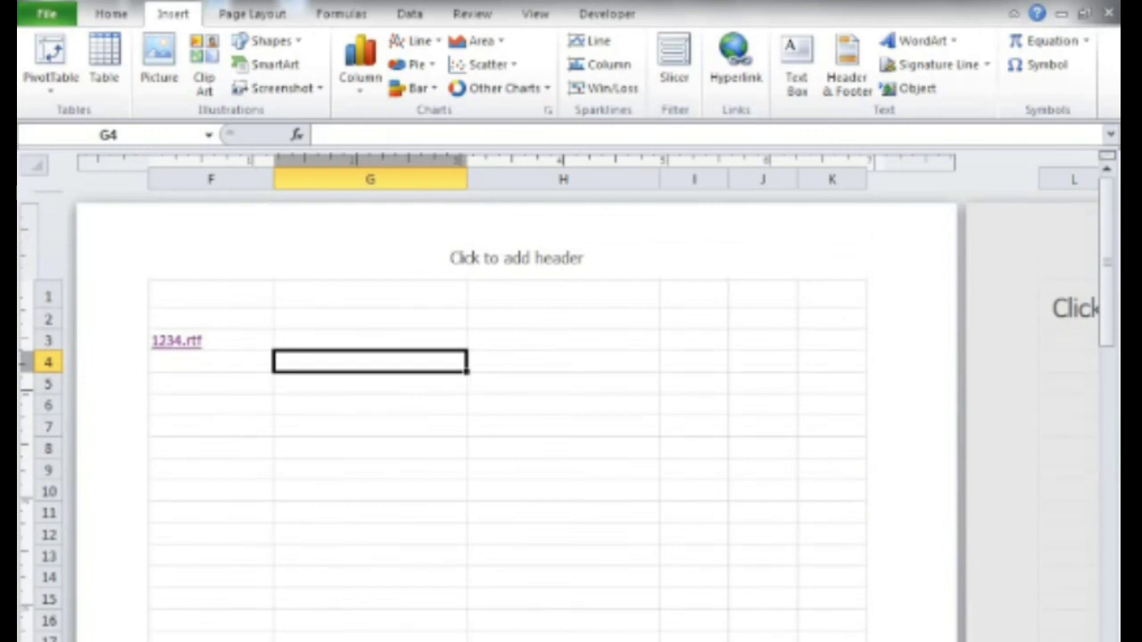
{"action": "left_click", "coordinate": [355, 489]}
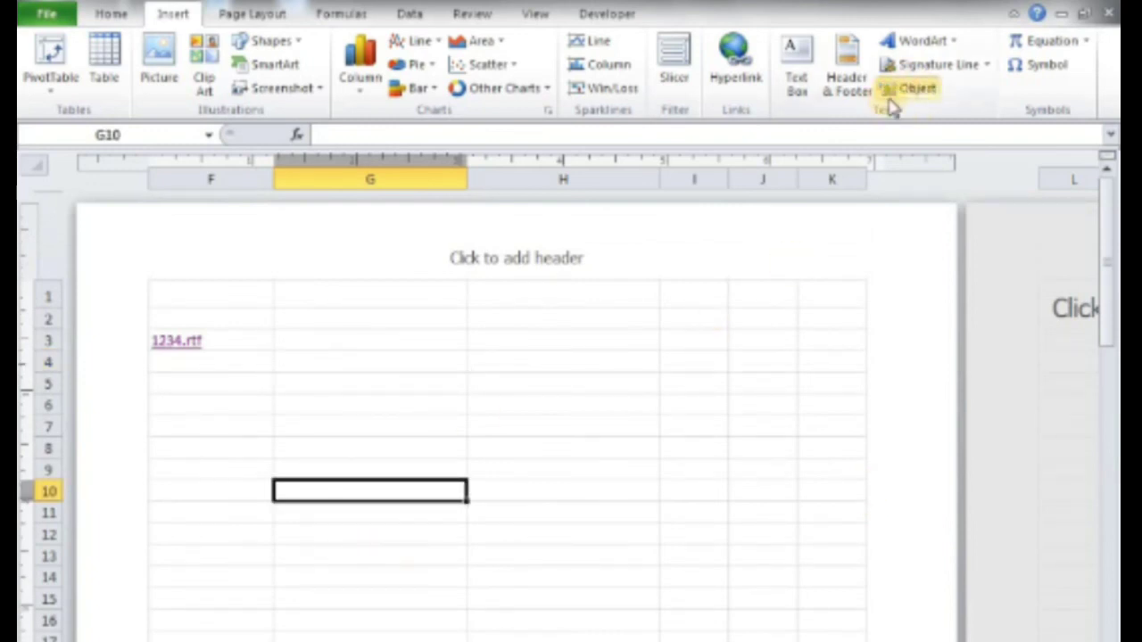
Insert a WordArt and type the text 'C-Tec'.
{"action": "left_click", "coordinate": [928, 40]}
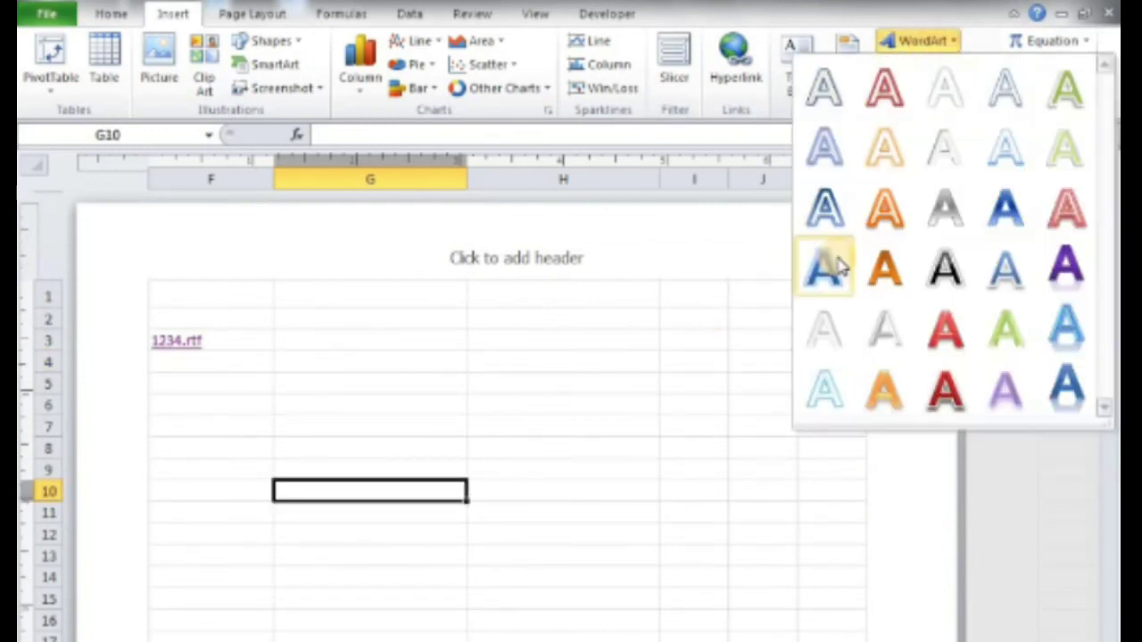
{"action": "left_click", "coordinate": [877, 226]}
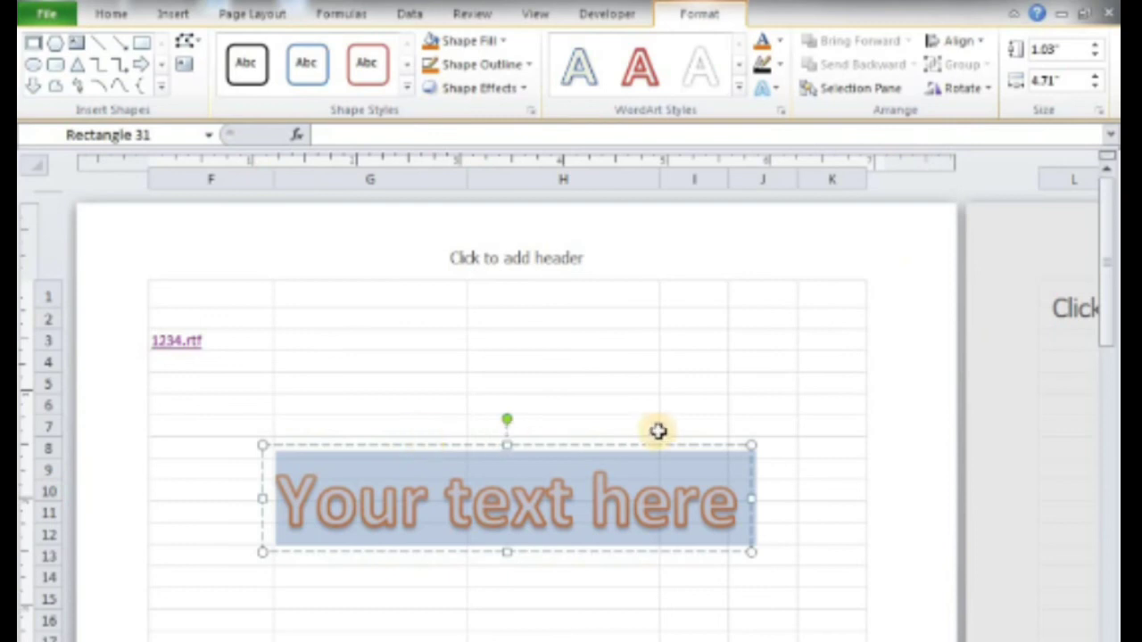
{"action": "type", "text": "C-T"}
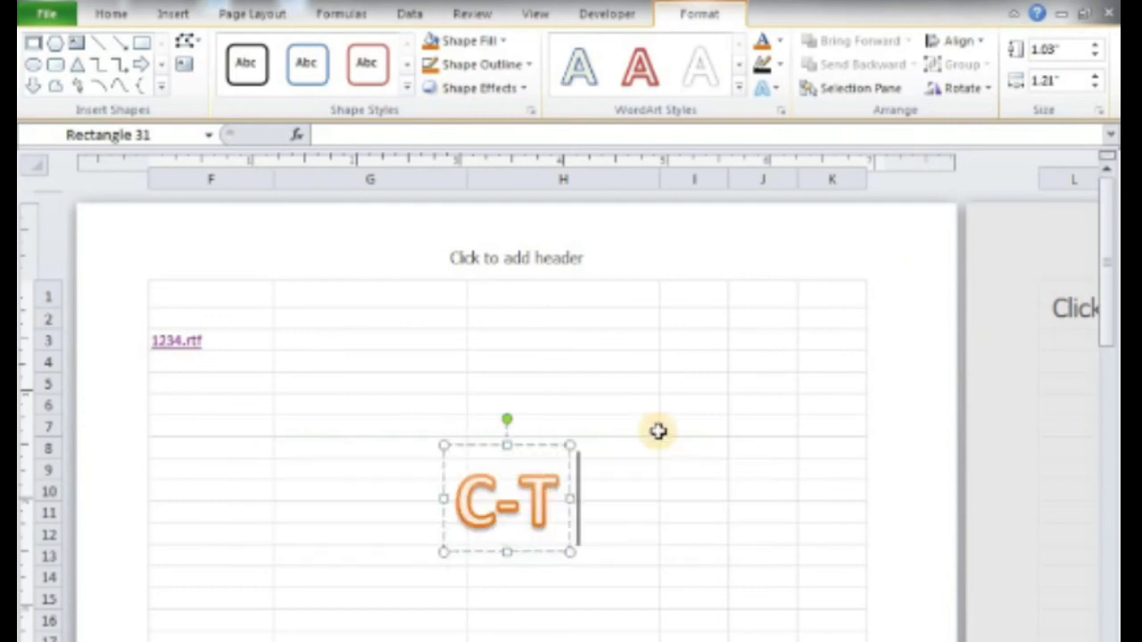
{"action": "type", "text": "C"}
{"action": "key", "text": "BackSpace"}
{"action": "type", "text": "e"}
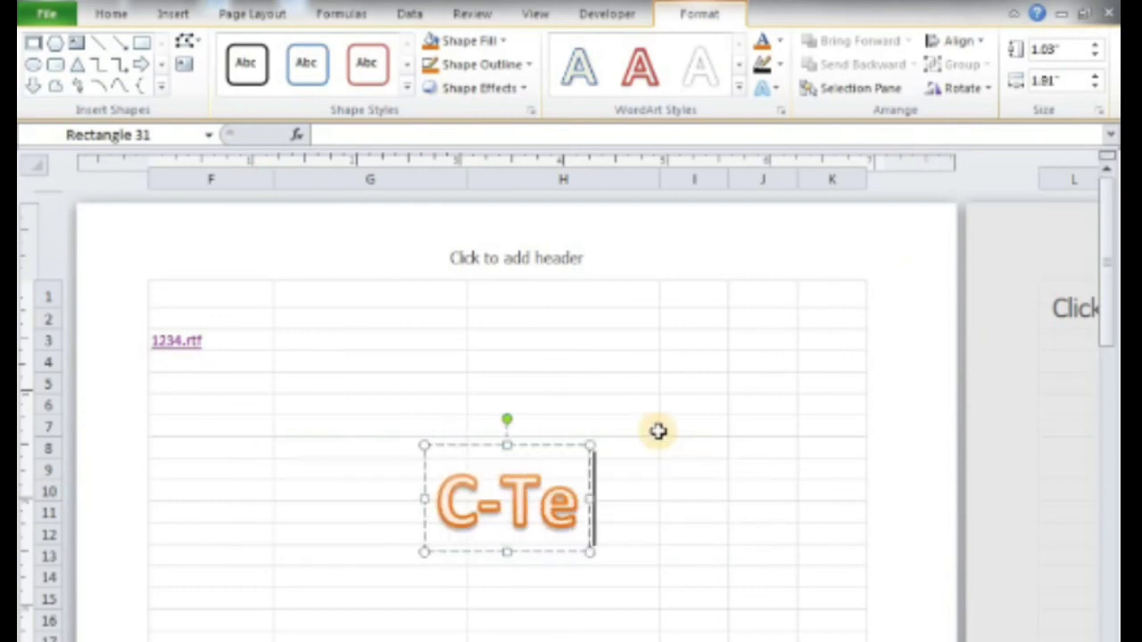
{"action": "type", "text": "c"}
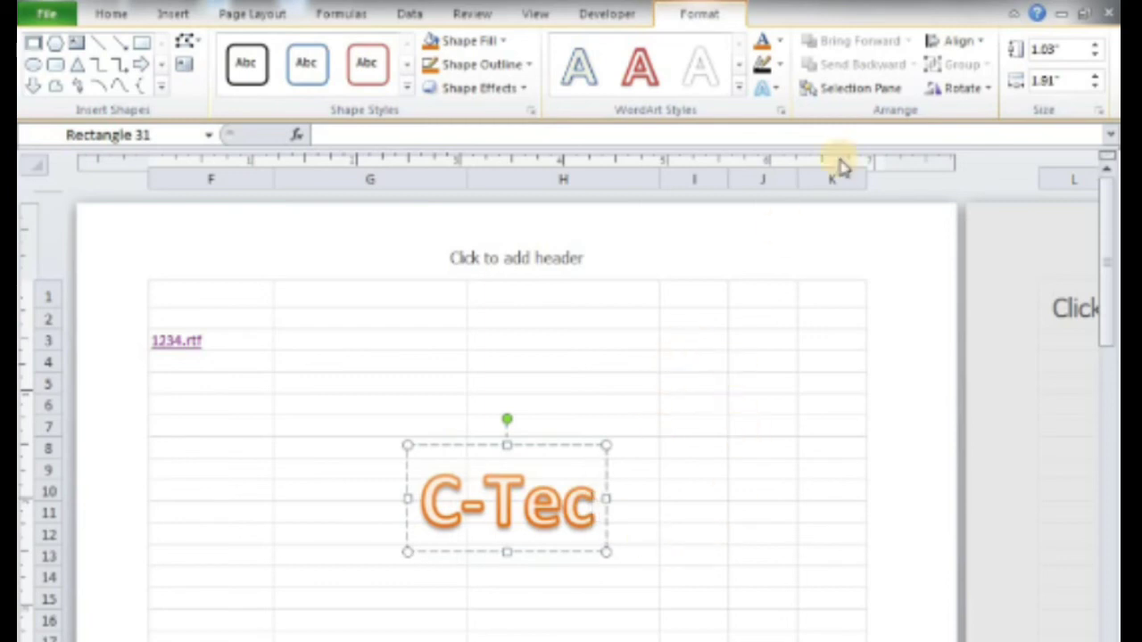
Apply the blue WordArt style to C-Tec and change its text fill colour.
{"action": "left_click", "coordinate": [738, 64]}
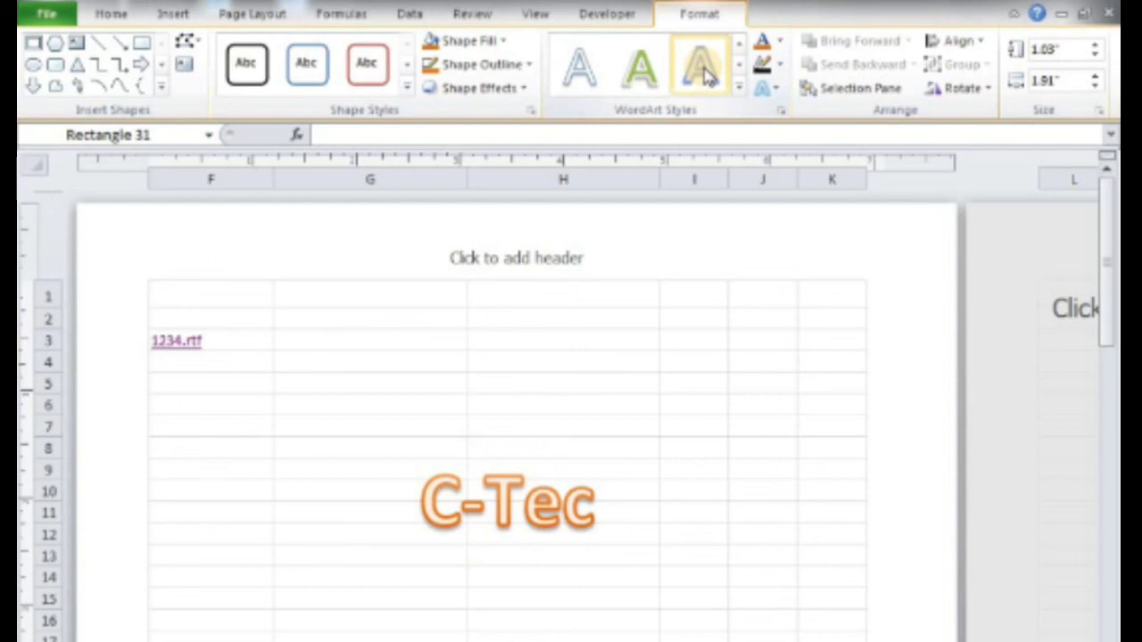
{"action": "left_click_drag", "start_coordinate": [596, 506], "coordinate": [362, 497]}
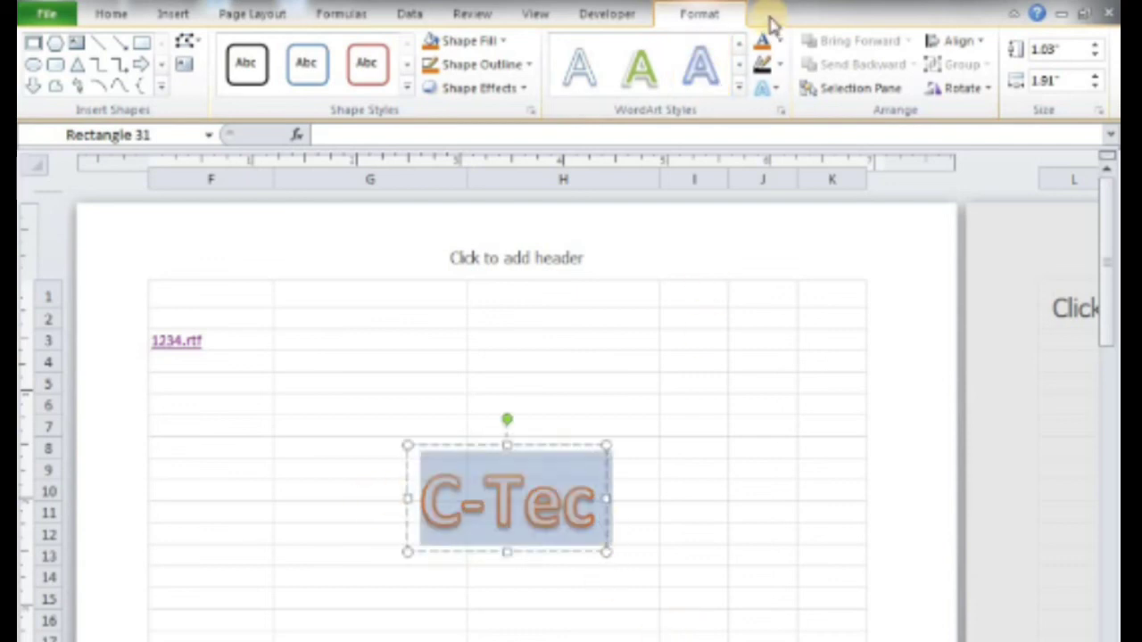
{"action": "left_click", "coordinate": [700, 73]}
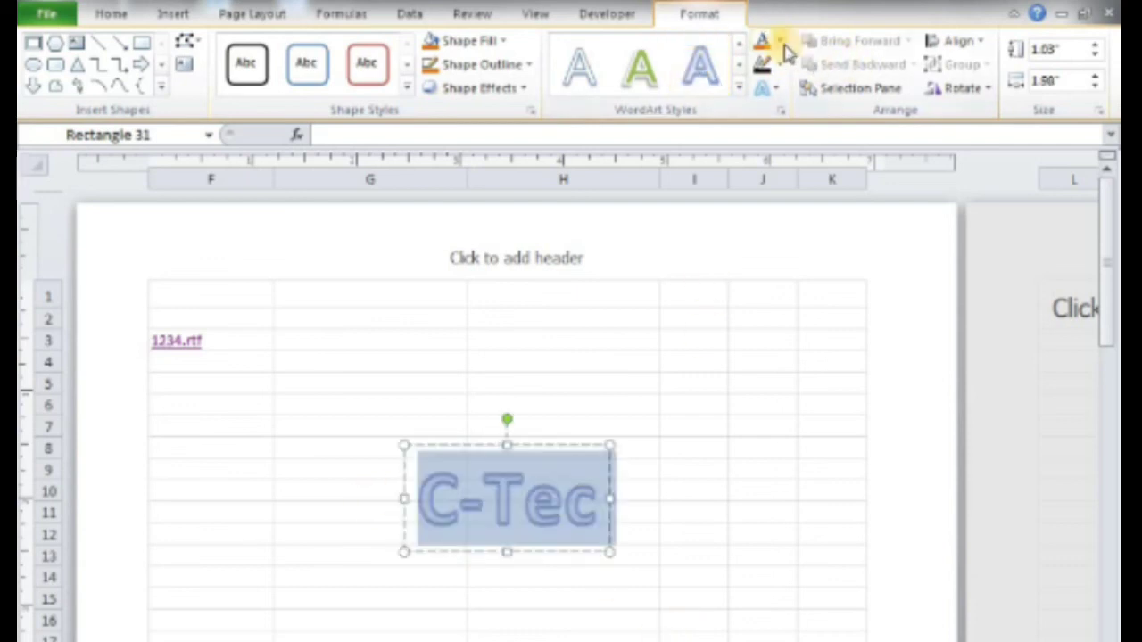
{"action": "left_click", "coordinate": [780, 42]}
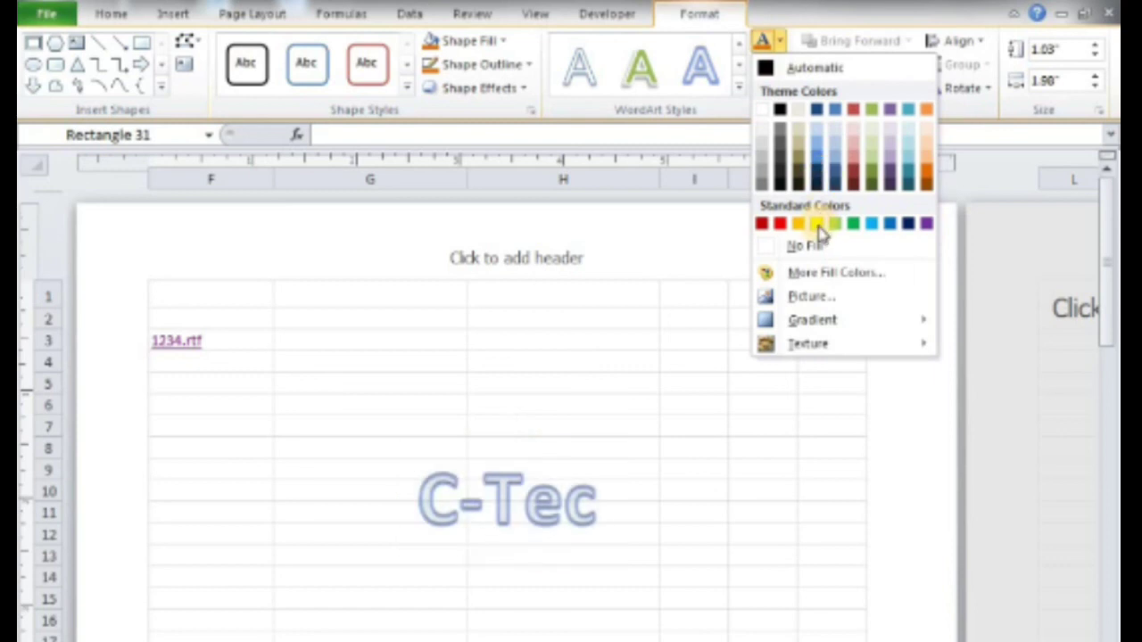
{"action": "left_click", "coordinate": [817, 224]}
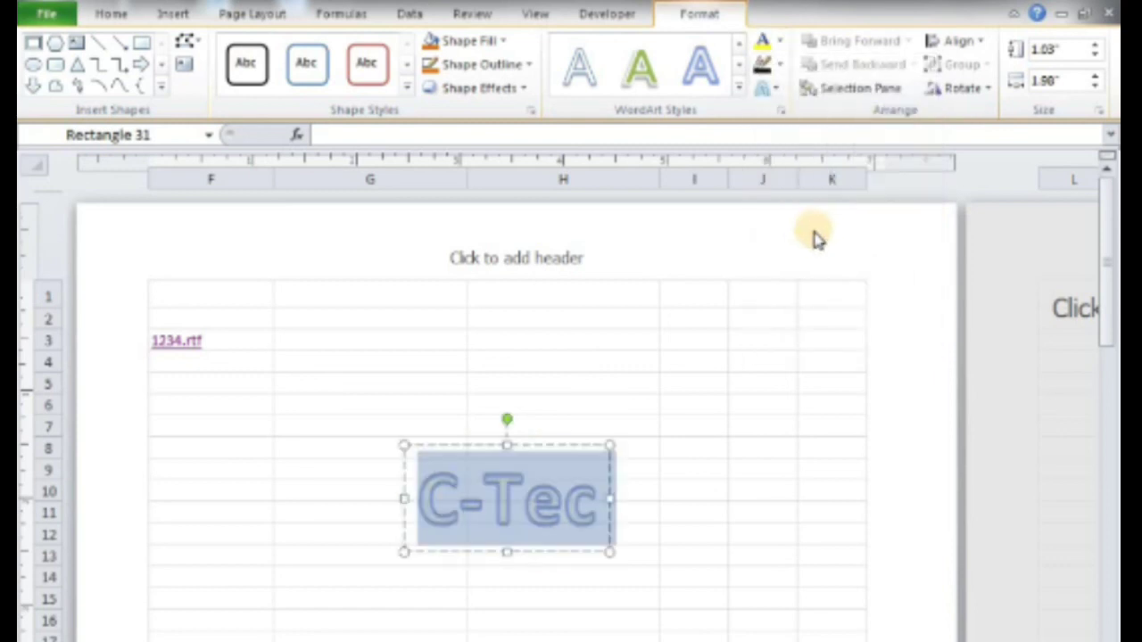
{"action": "left_click", "coordinate": [783, 41]}
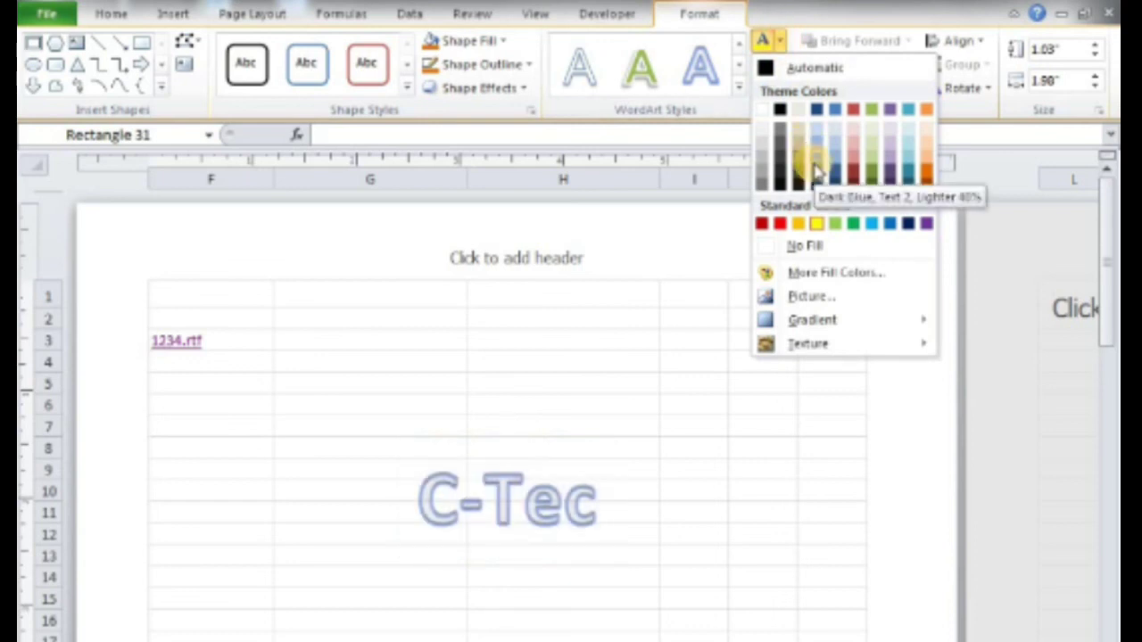
{"action": "left_click", "coordinate": [874, 129]}
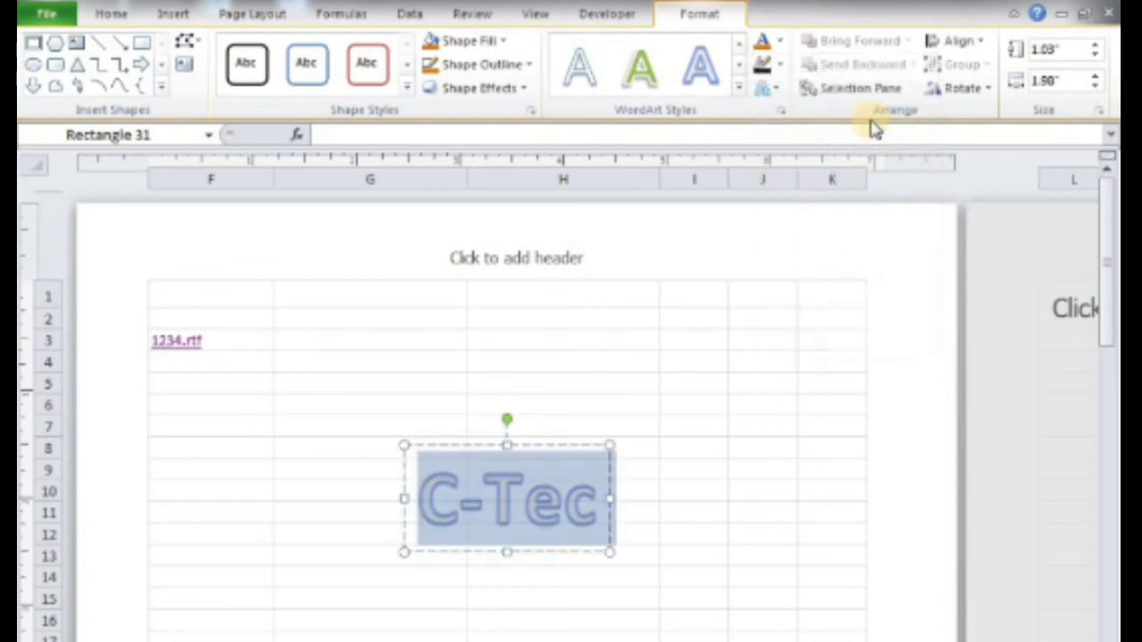
Give the C-Tec text a red outline and a bevel effect.
{"action": "left_click", "coordinate": [778, 64]}
{"action": "left_click", "coordinate": [794, 249]}
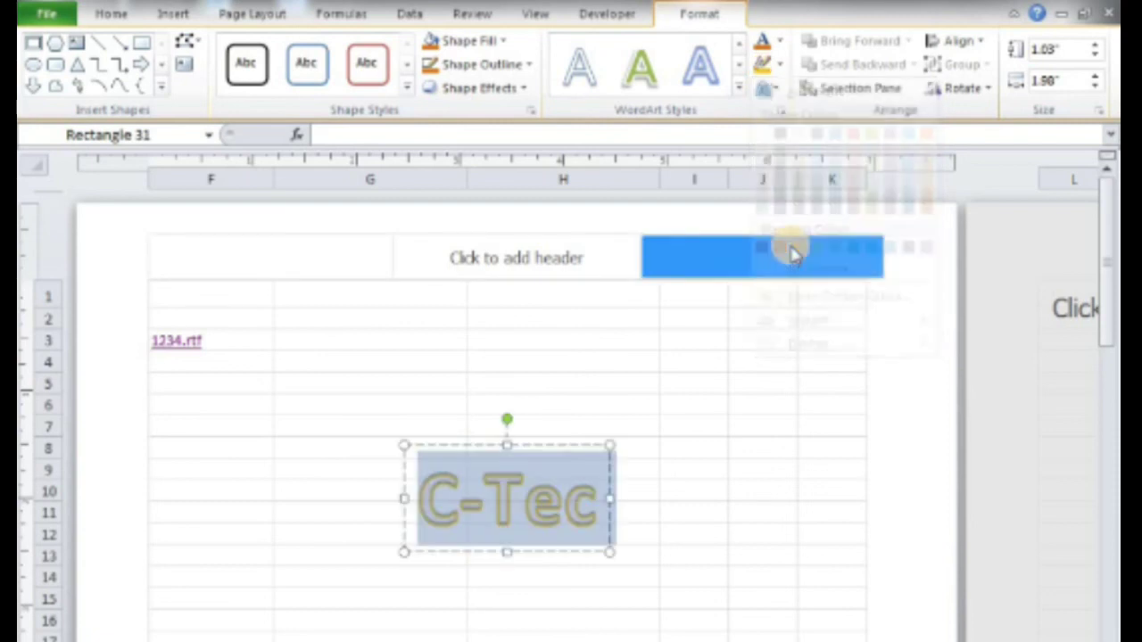
{"action": "left_click", "coordinate": [779, 64]}
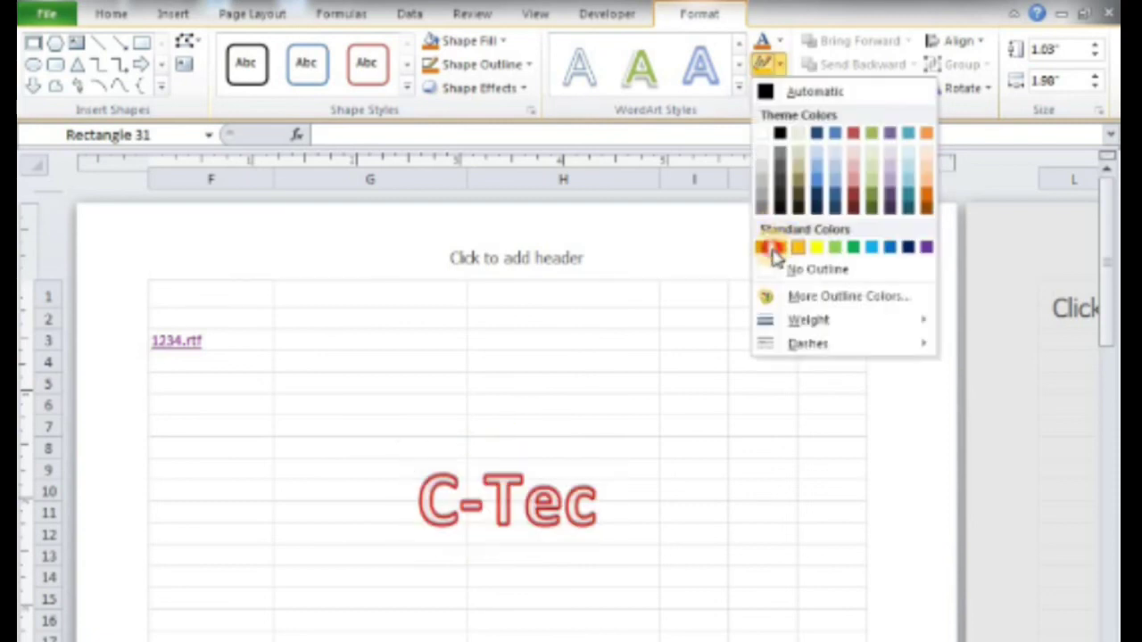
{"action": "left_click", "coordinate": [773, 250]}
{"action": "left_click", "coordinate": [776, 89]}
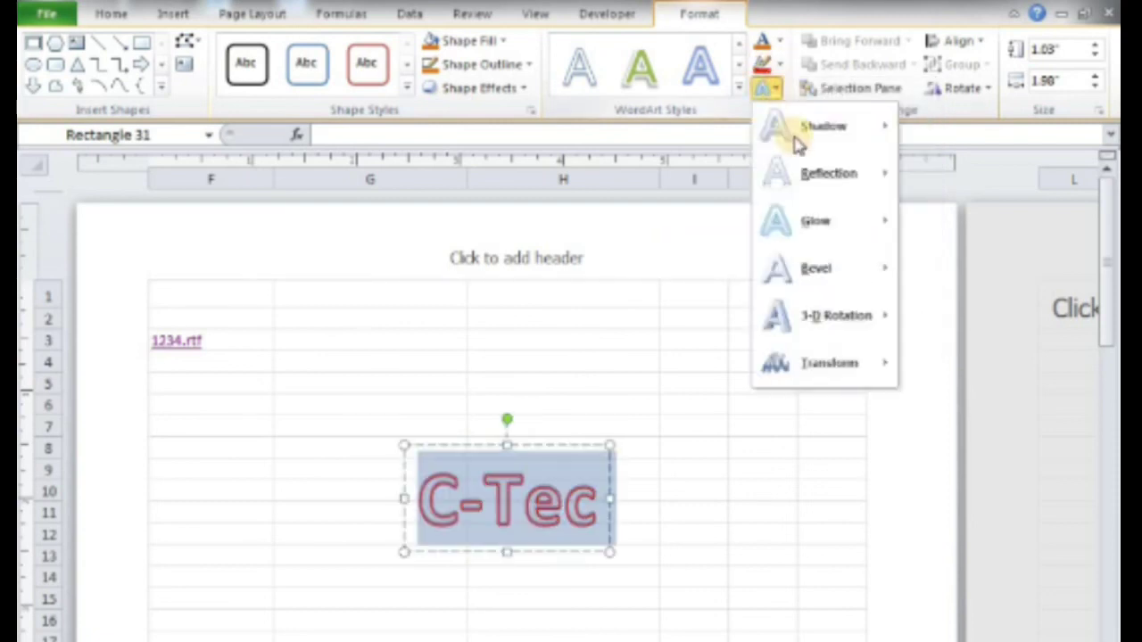
{"action": "mouse_move", "coordinate": [834, 280]}
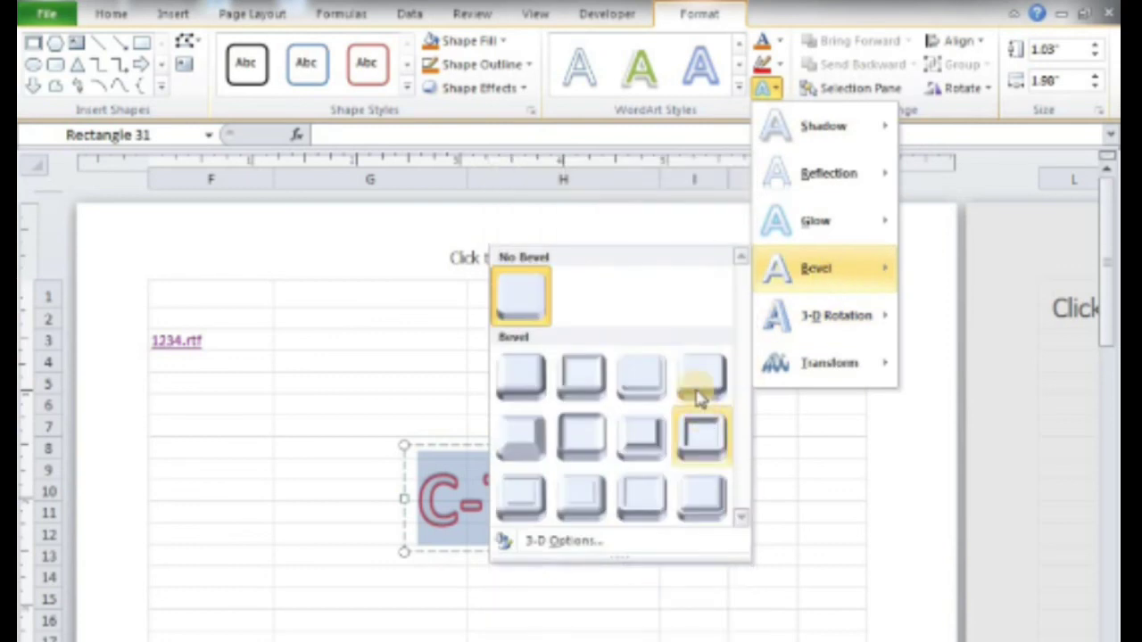
{"action": "left_click", "coordinate": [730, 377]}
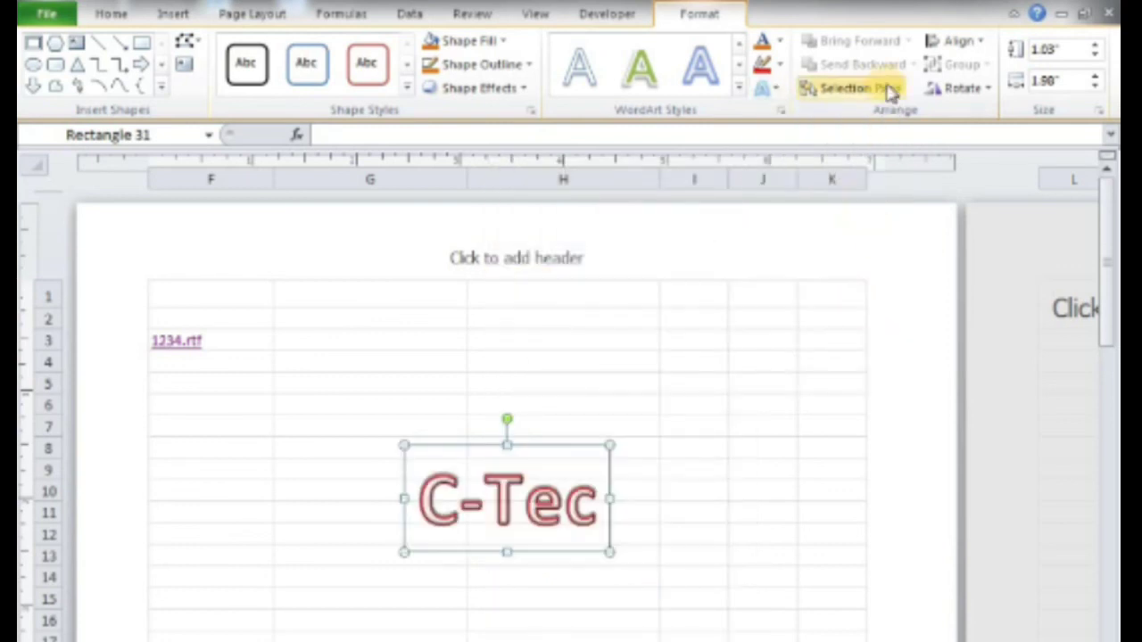
Cut the C-Tec WordArt off the sheet.
{"action": "left_click", "coordinate": [722, 326]}
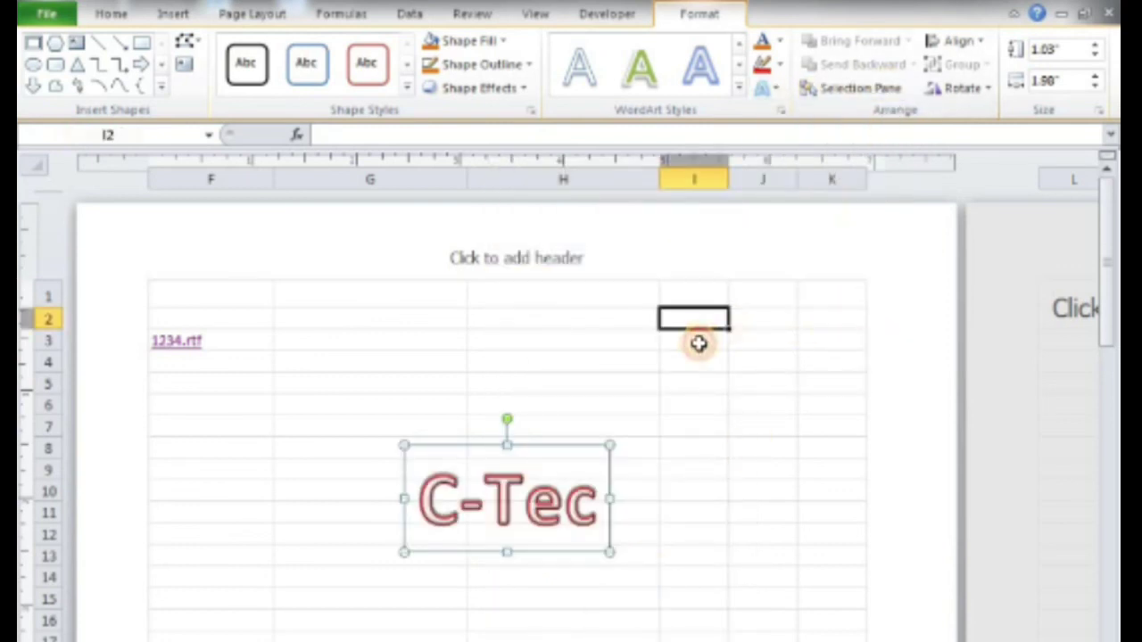
{"action": "left_click", "coordinate": [528, 486]}
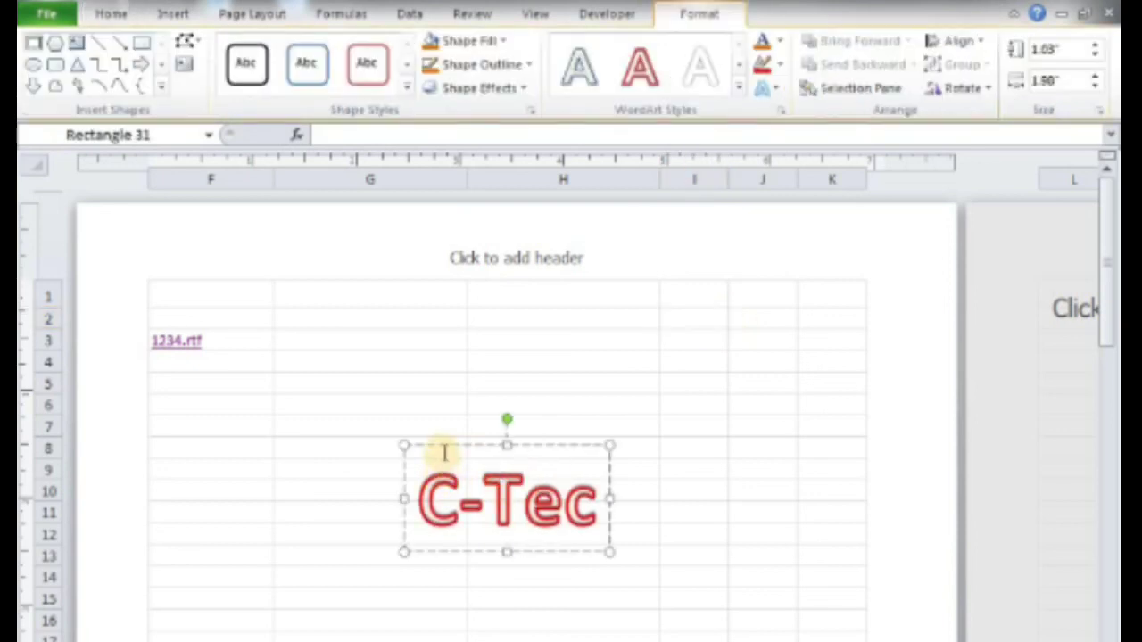
{"action": "right_click", "coordinate": [443, 446]}
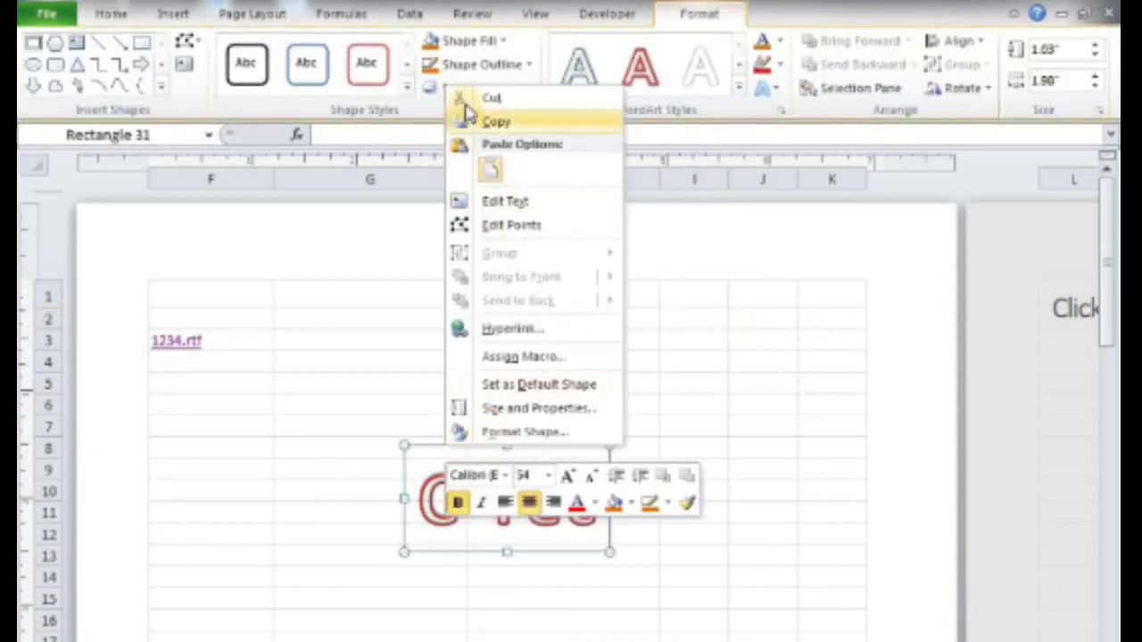
{"action": "left_click", "coordinate": [490, 97]}
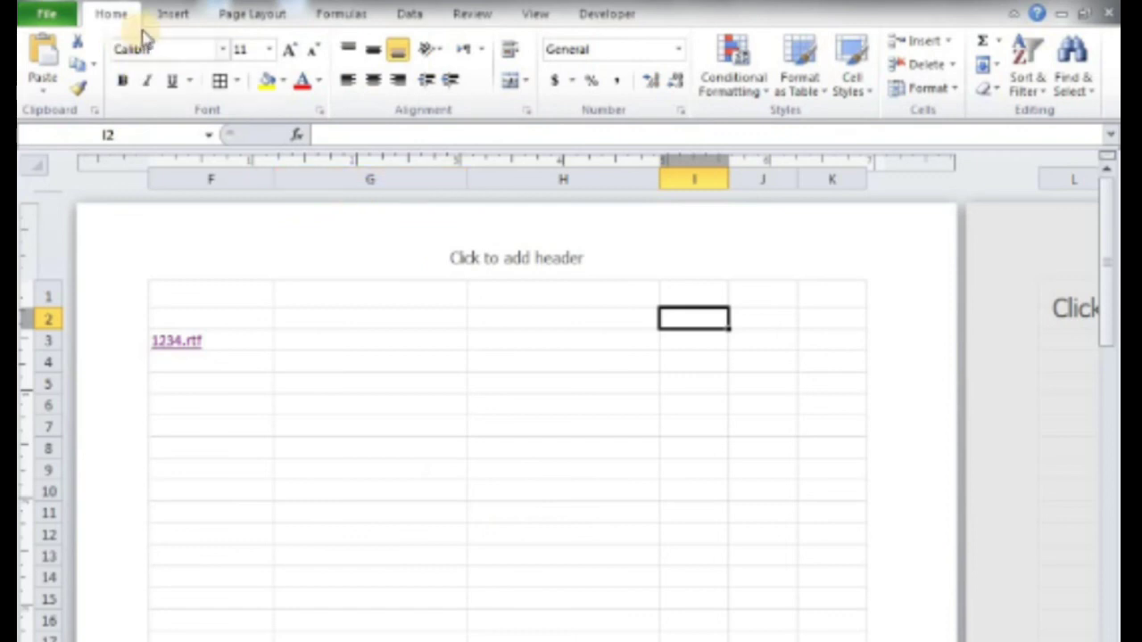
Add a Director signature line to the sheet, then cut it out again.
{"action": "left_click", "coordinate": [172, 13]}
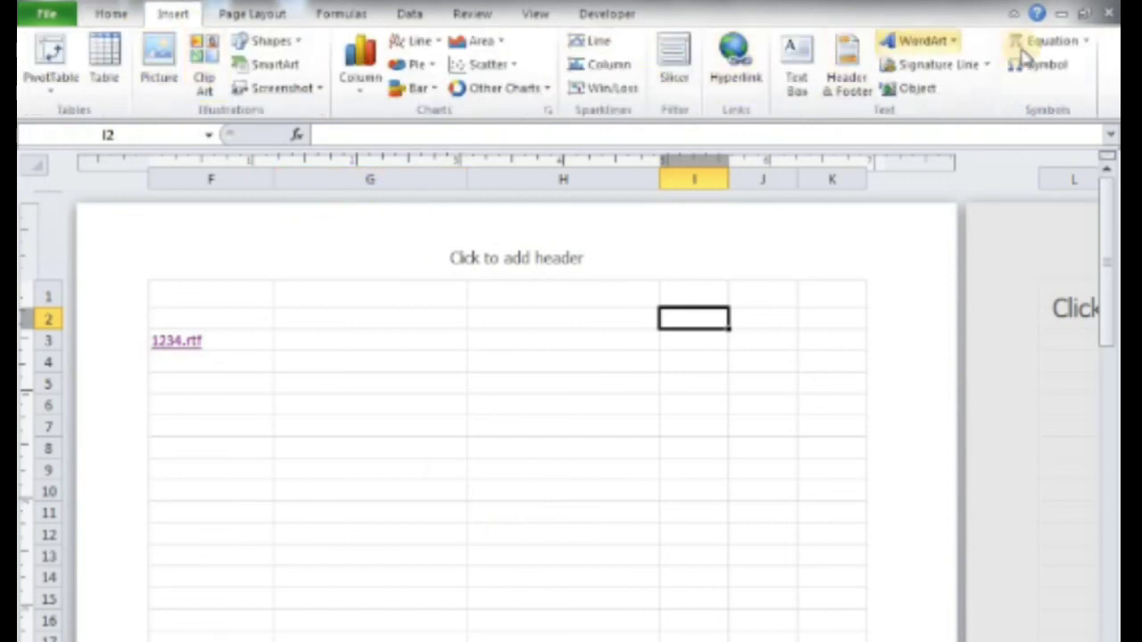
{"action": "left_click", "coordinate": [970, 66]}
{"action": "type", "text": "Director"}
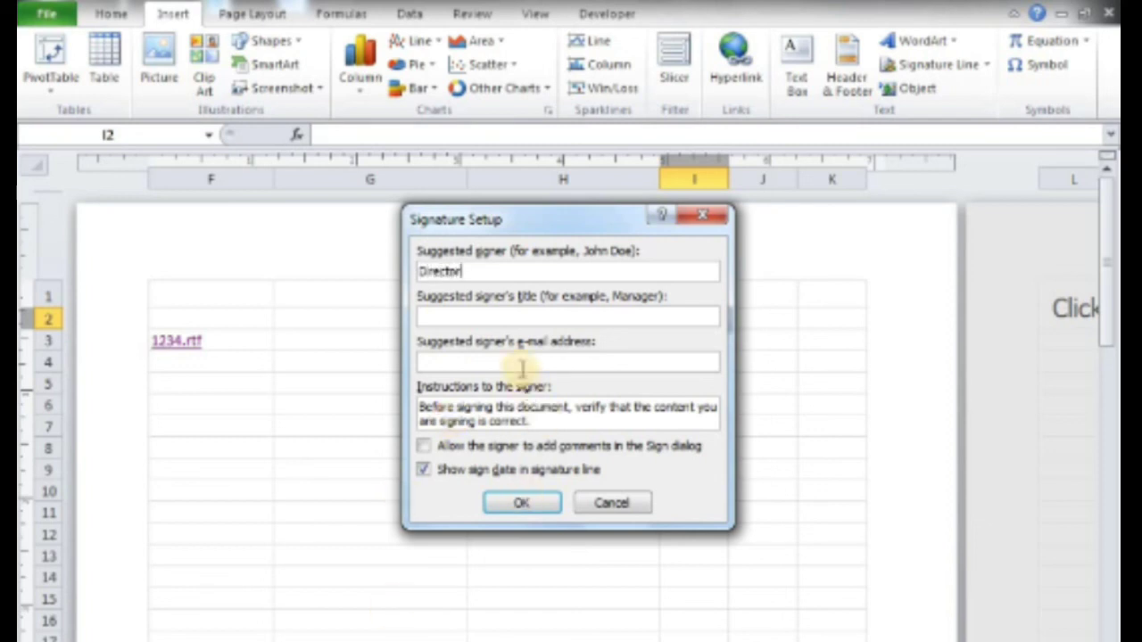
{"action": "left_click", "coordinate": [523, 500]}
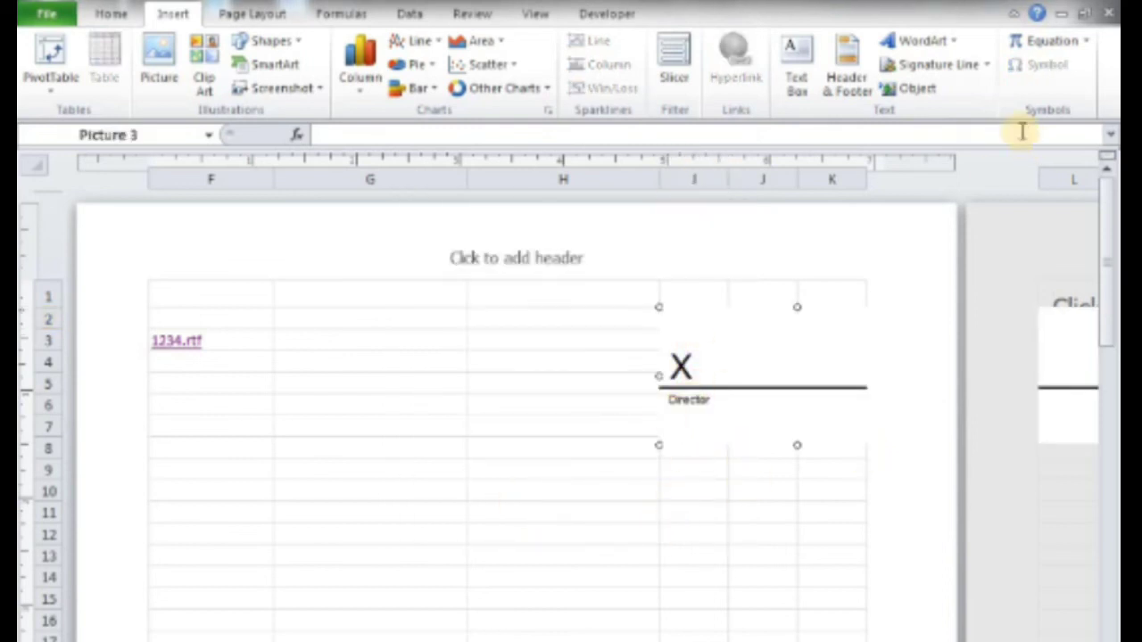
{"action": "right_click", "coordinate": [719, 341]}
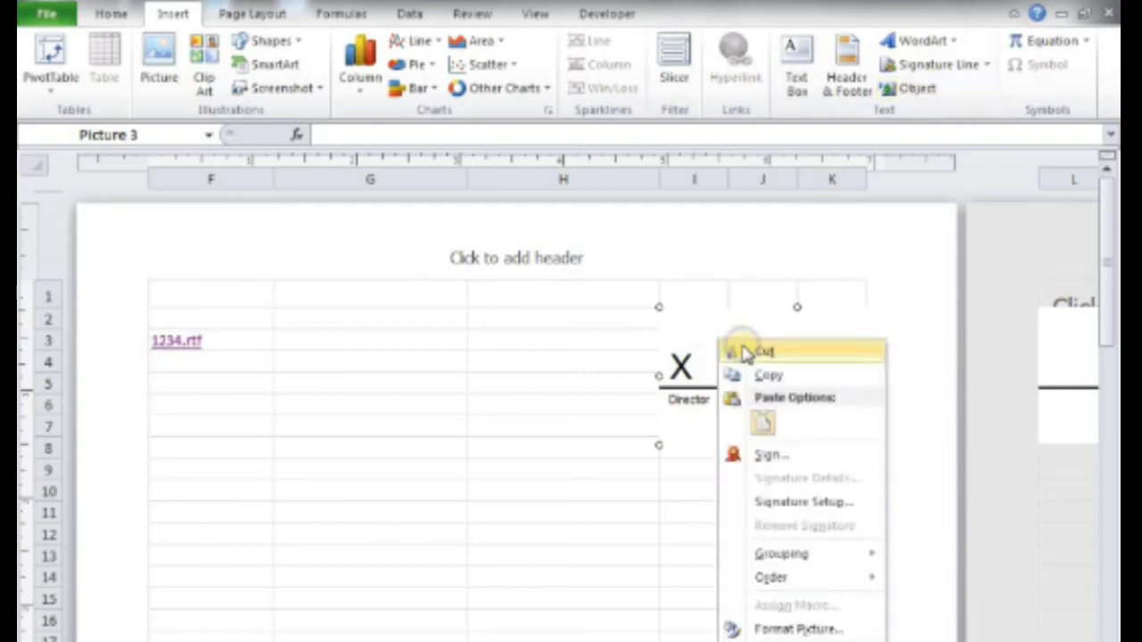
{"action": "left_click", "coordinate": [754, 348]}
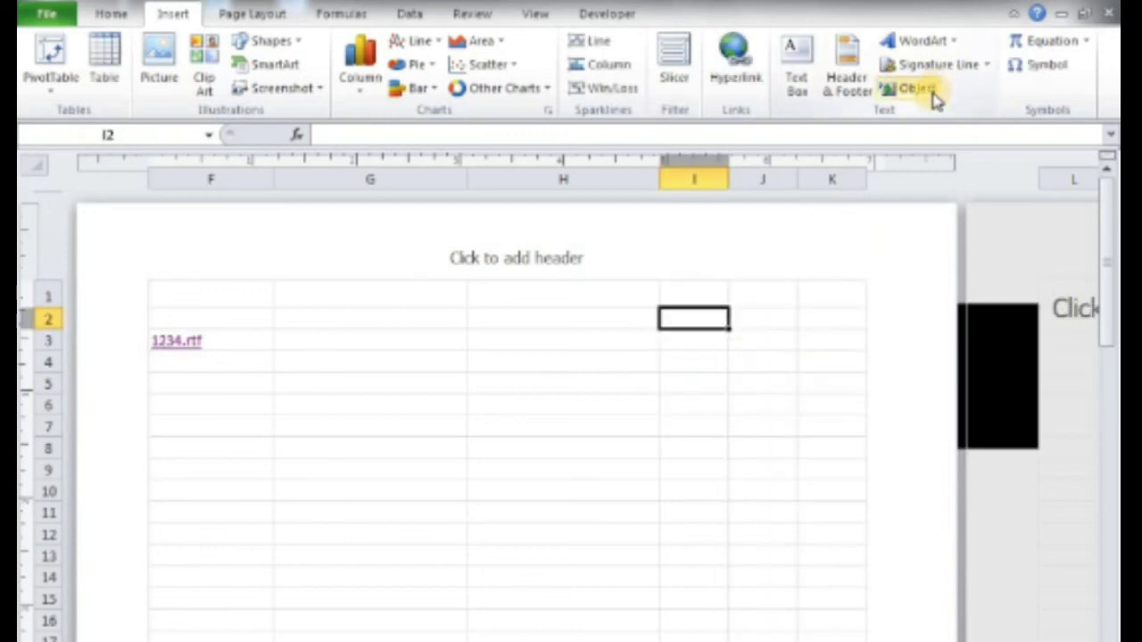
Embed a new Bitmap Image object from the Object dialog's Create New list.
{"action": "left_click", "coordinate": [928, 89]}
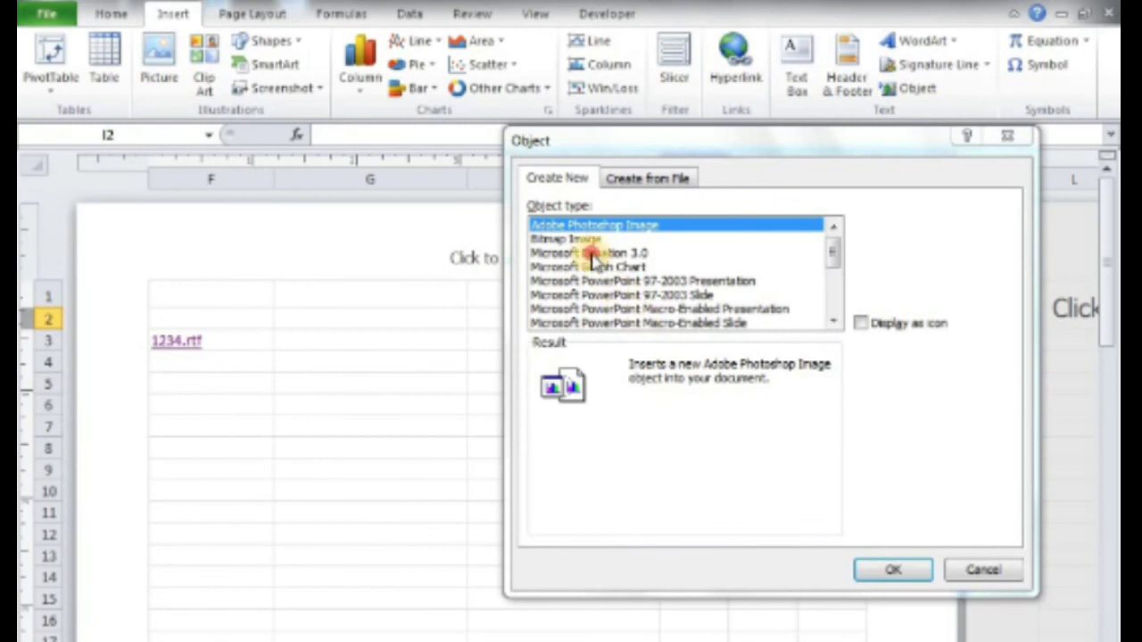
{"action": "left_click", "coordinate": [593, 253]}
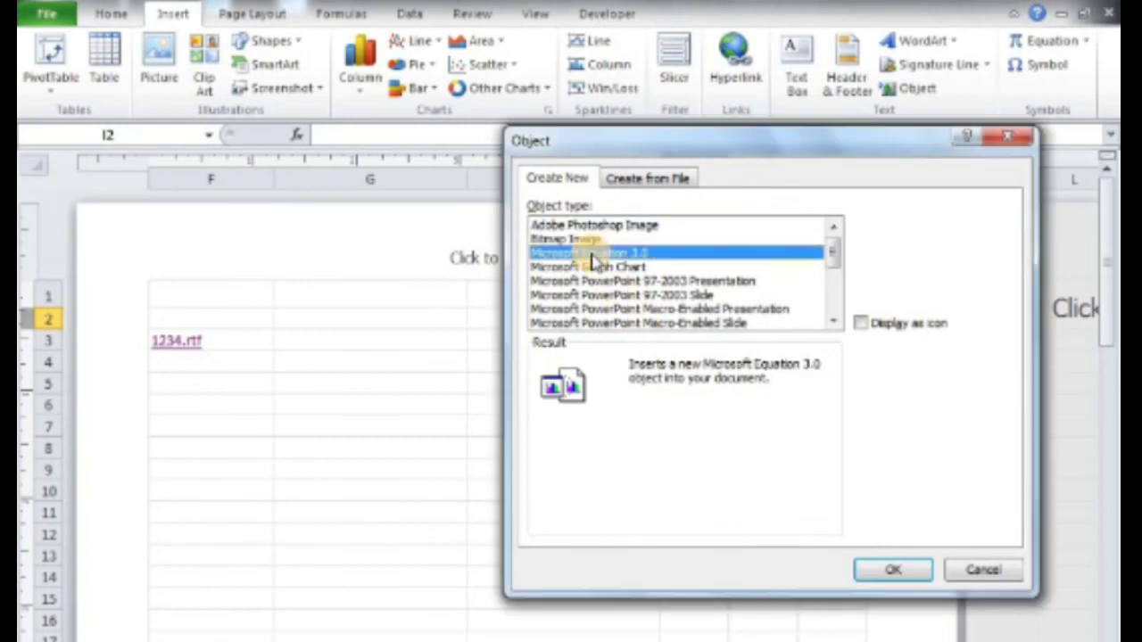
{"action": "left_click", "coordinate": [591, 239]}
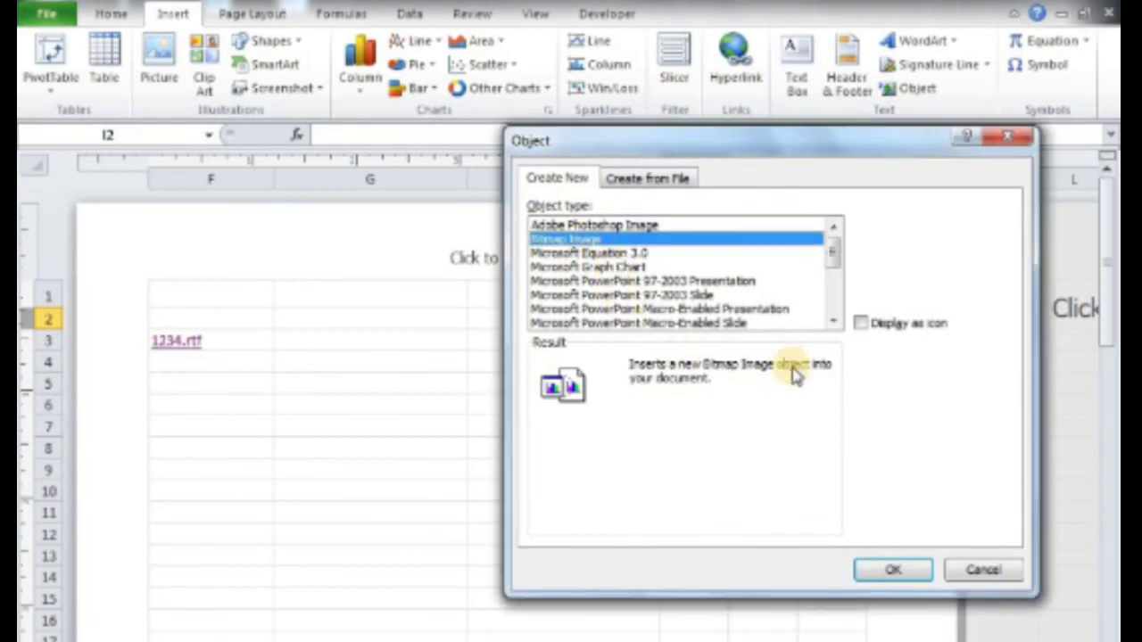
{"action": "left_click", "coordinate": [881, 570]}
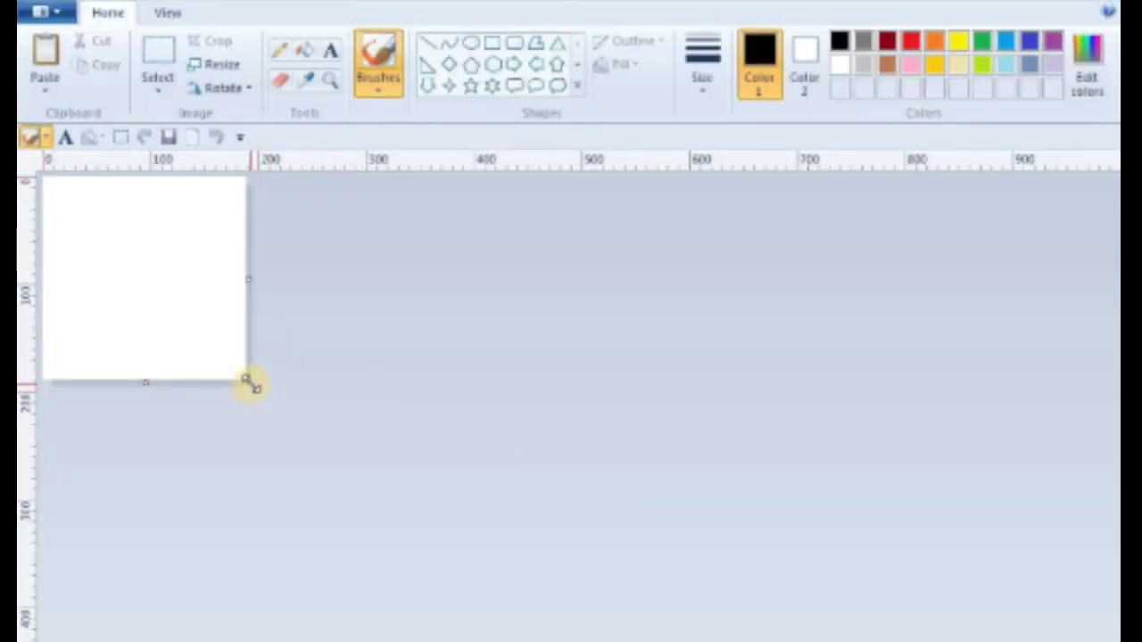
Stretch the bitmap canvas larger and draw a single black hexagon outline on it.
{"action": "mouse_move", "coordinate": [326, 389]}
{"action": "left_mouse_down"}
{"action": "mouse_move", "coordinate": [1120, 638]}
{"action": "mouse_move", "coordinate": [1106, 638]}
{"action": "left_mouse_up"}
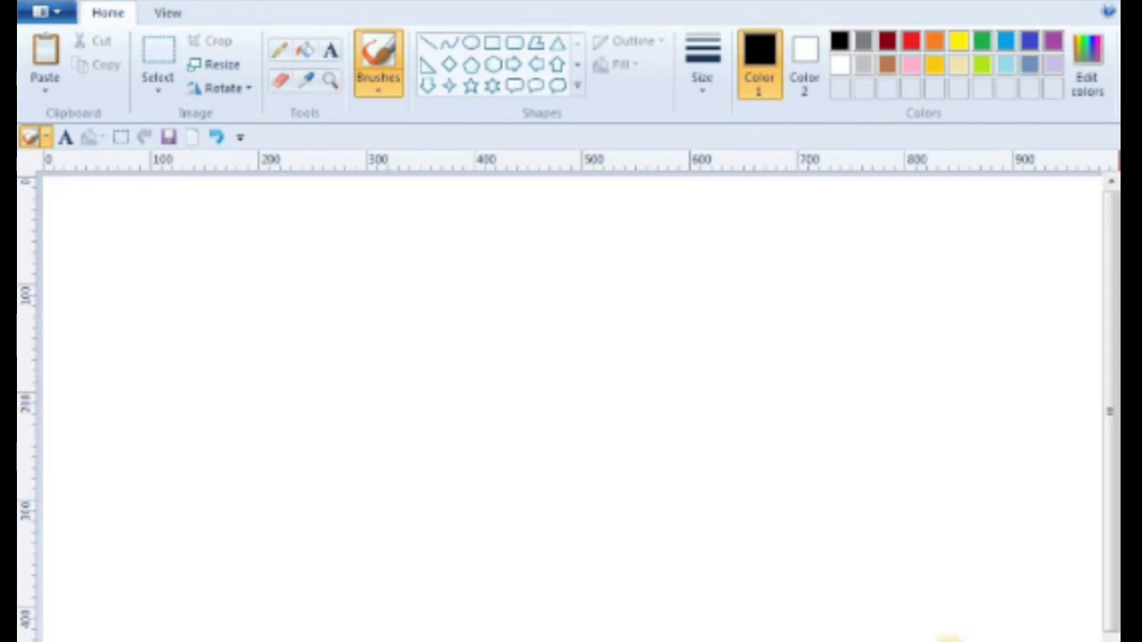
{"action": "left_click", "coordinate": [496, 71]}
{"action": "left_click_drag", "start_coordinate": [351, 280], "coordinate": [504, 422]}
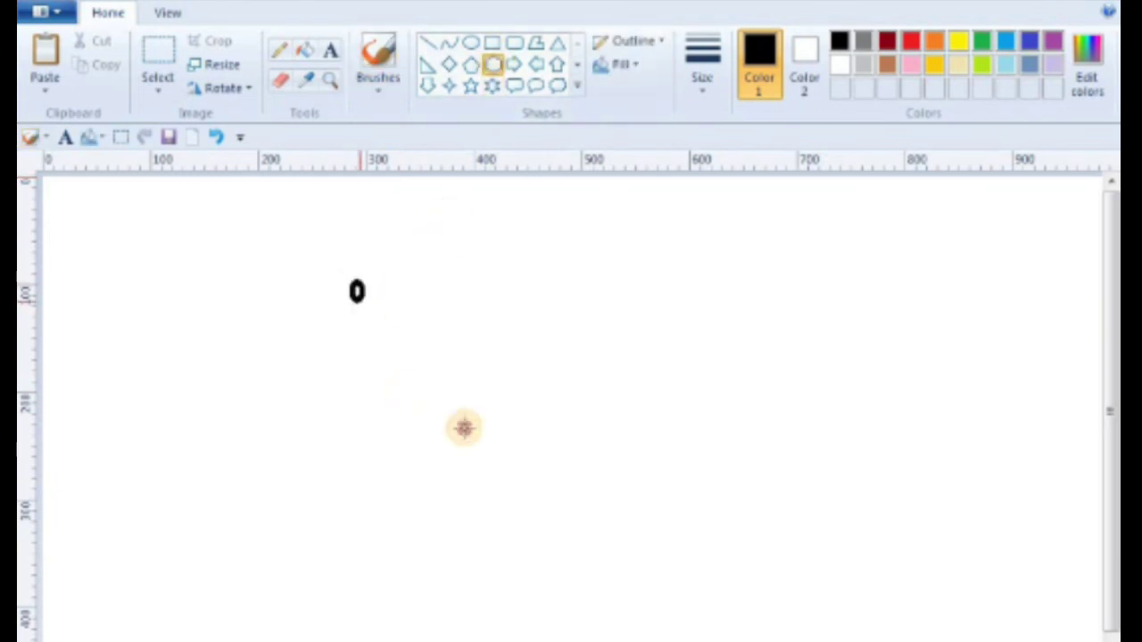
{"action": "left_click", "coordinate": [932, 224]}
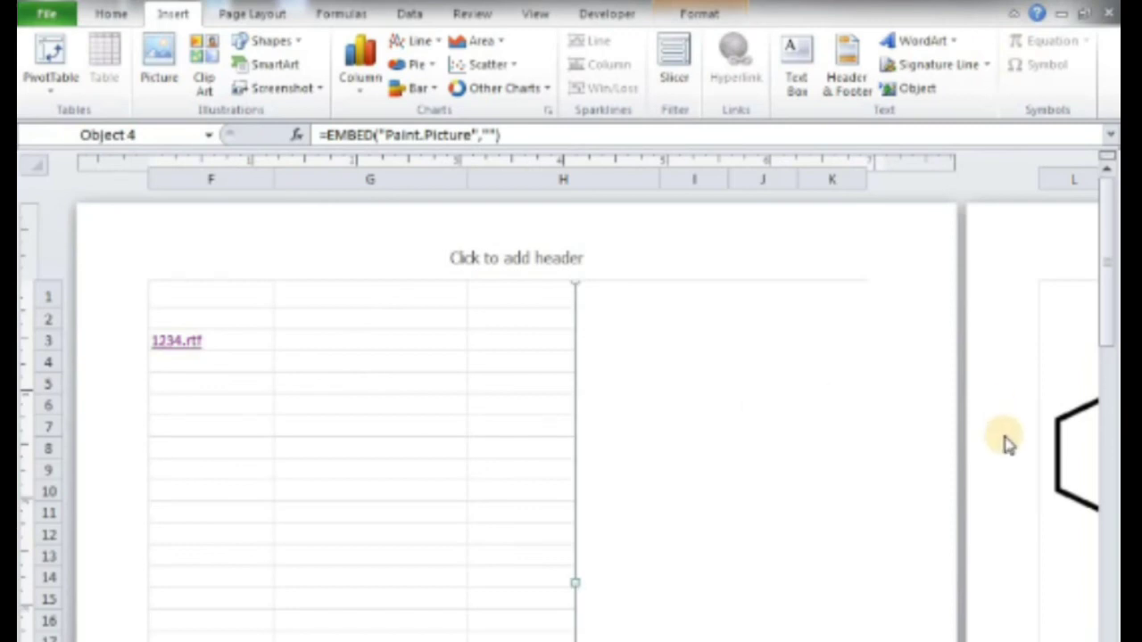
Move the embedded hexagon picture, then cut it from the sheet.
{"action": "left_click_drag", "start_coordinate": [773, 441], "coordinate": [699, 420]}
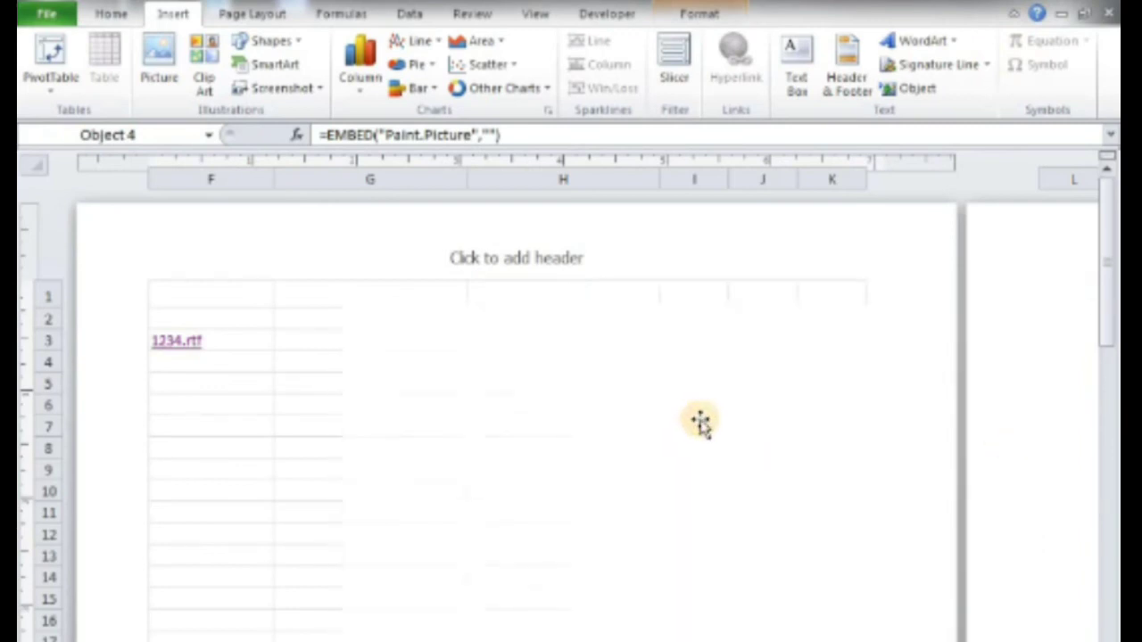
{"action": "right_click", "coordinate": [567, 435]}
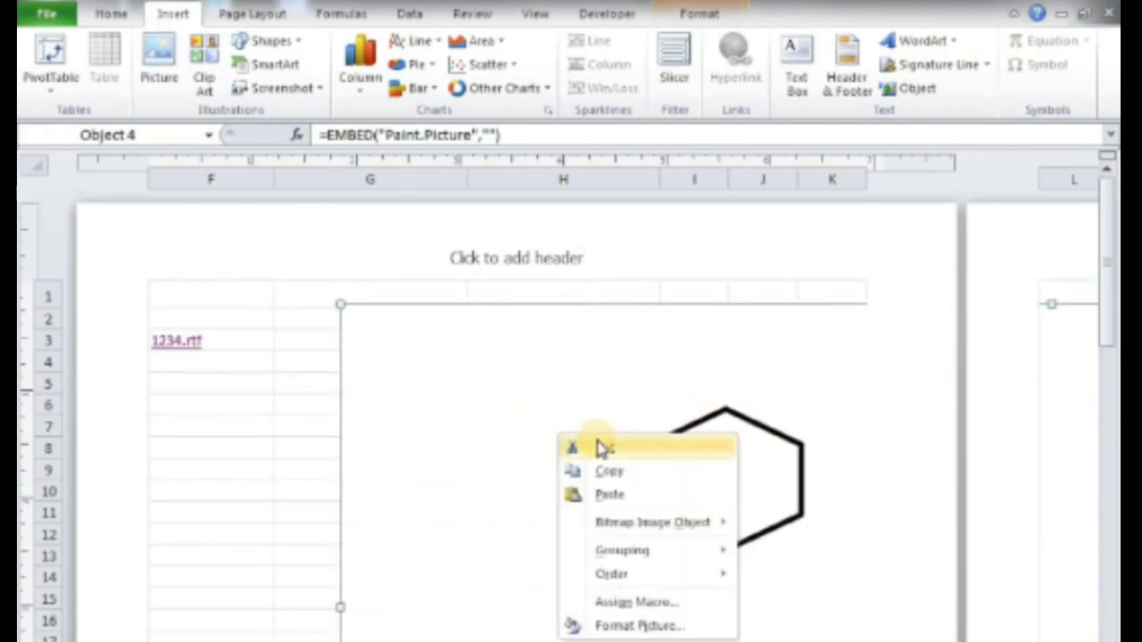
{"action": "left_click", "coordinate": [596, 444]}
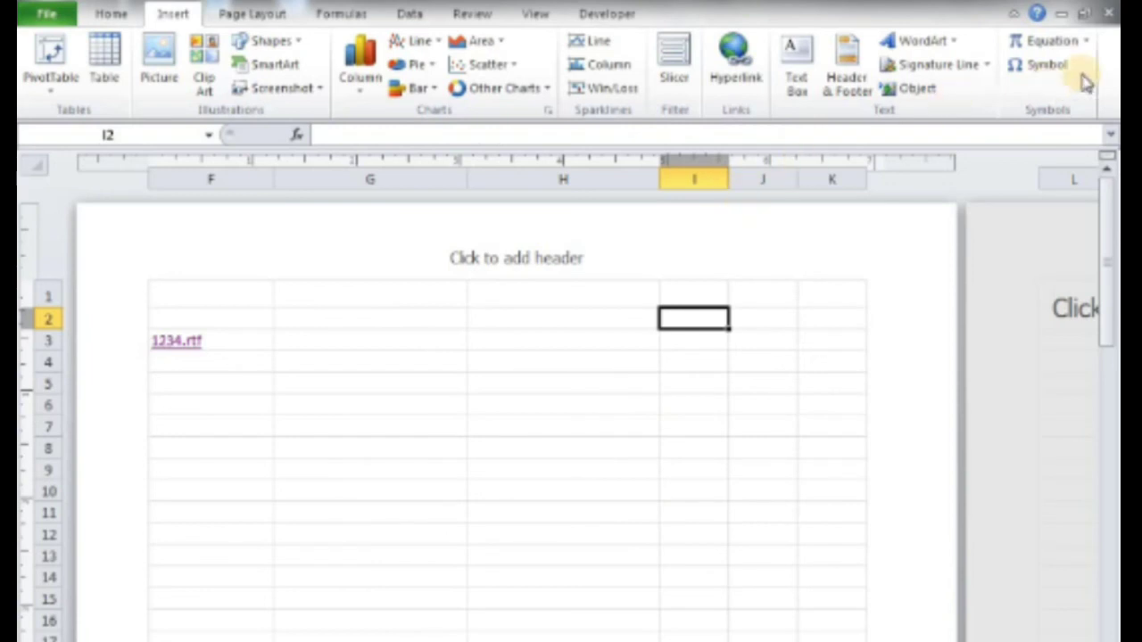
Insert the Binomial Theorem equation, dismiss the colour-scheme prompt and select cell H11.
{"action": "left_click", "coordinate": [1085, 42]}
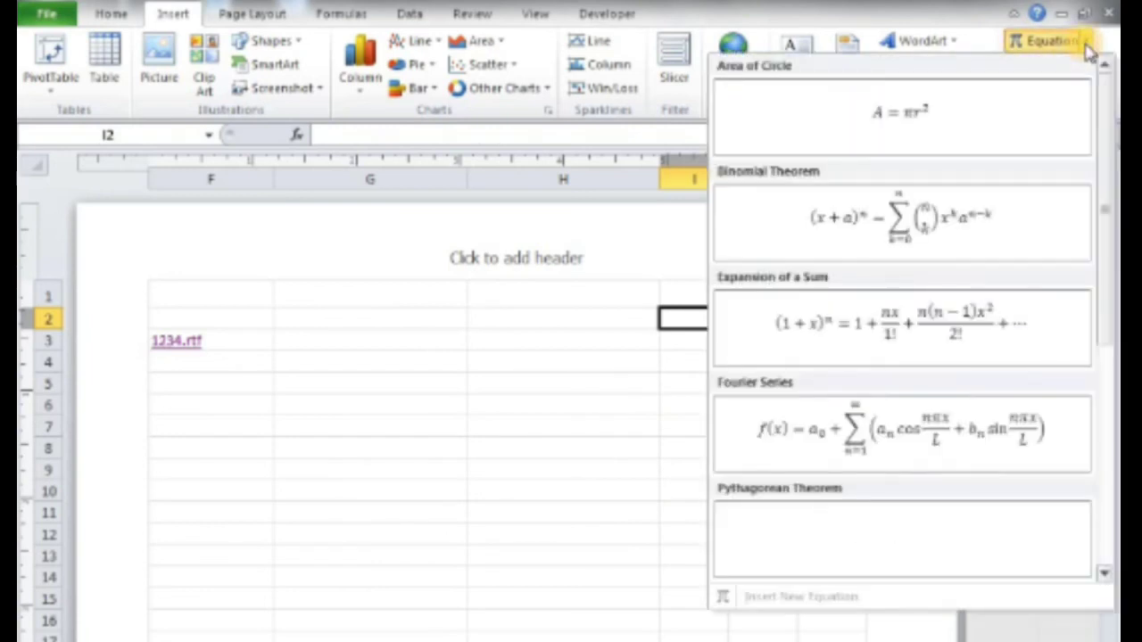
{"action": "left_click", "coordinate": [933, 215]}
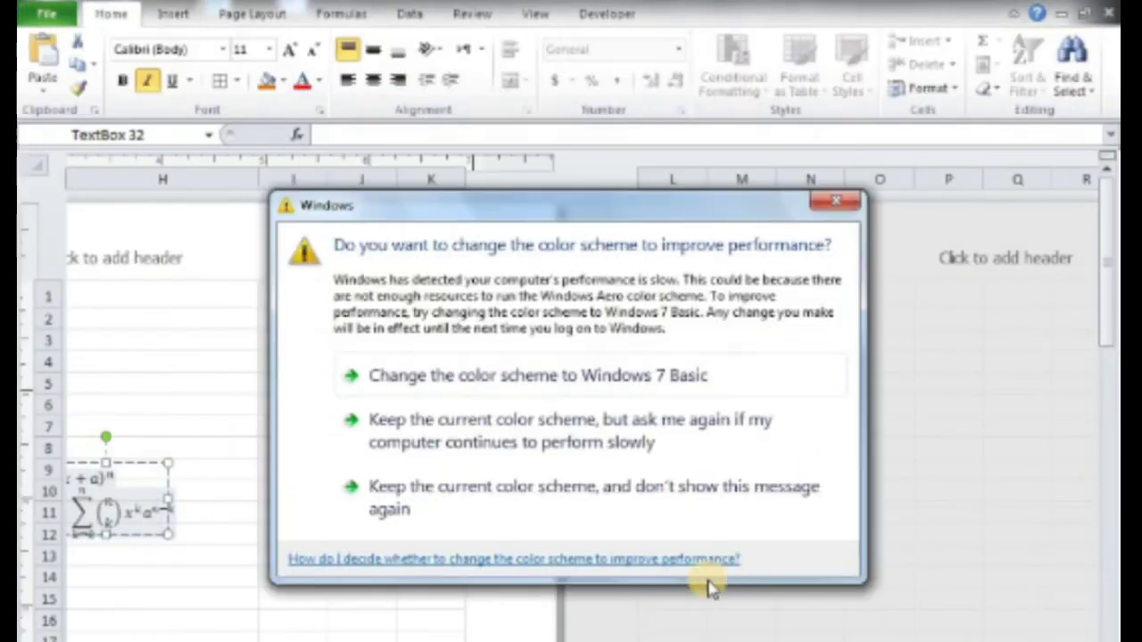
{"action": "left_click", "coordinate": [837, 204]}
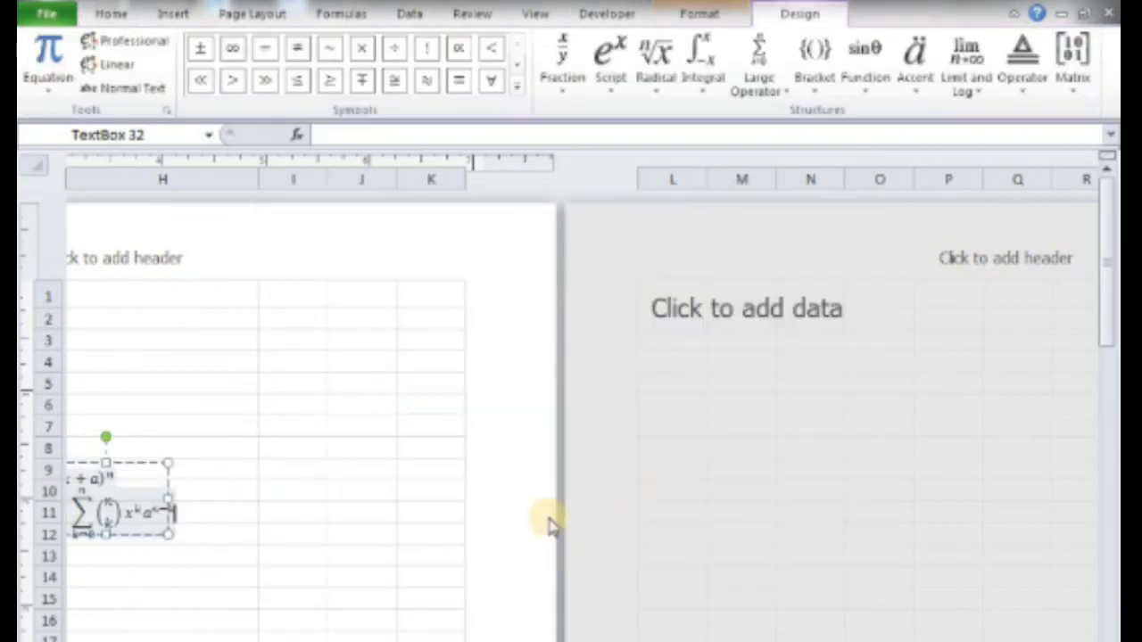
{"action": "left_click", "coordinate": [211, 515]}
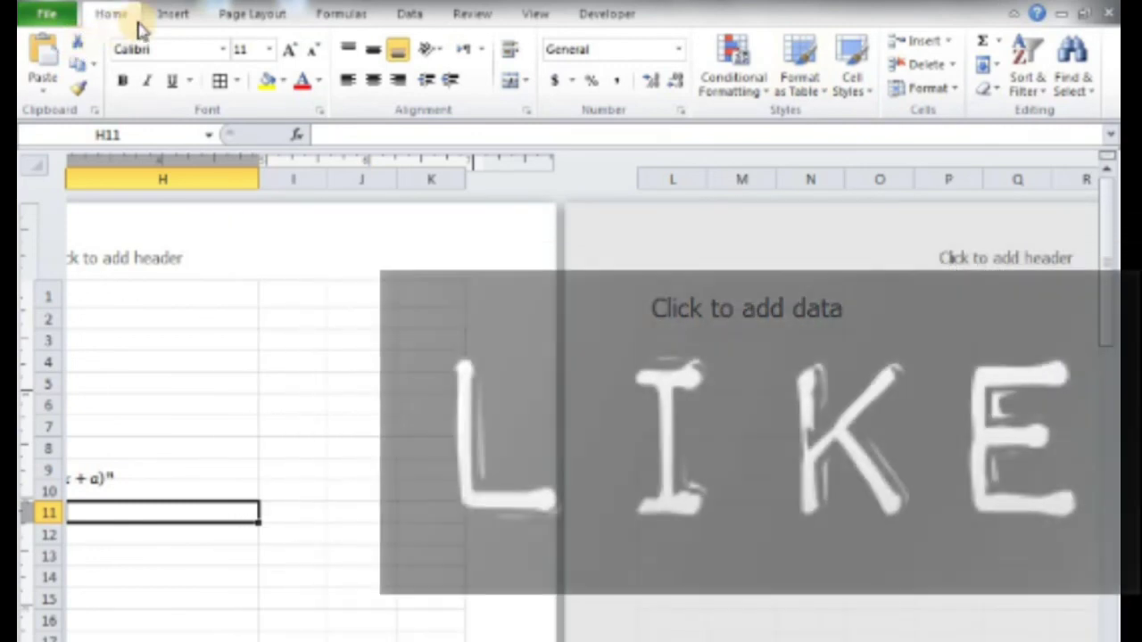
{"action": "left_click", "coordinate": [177, 16]}
Insert the Wingdings pointing-hand symbol into cell H11 and close the Symbol dialog.
{"action": "left_click", "coordinate": [1038, 66]}
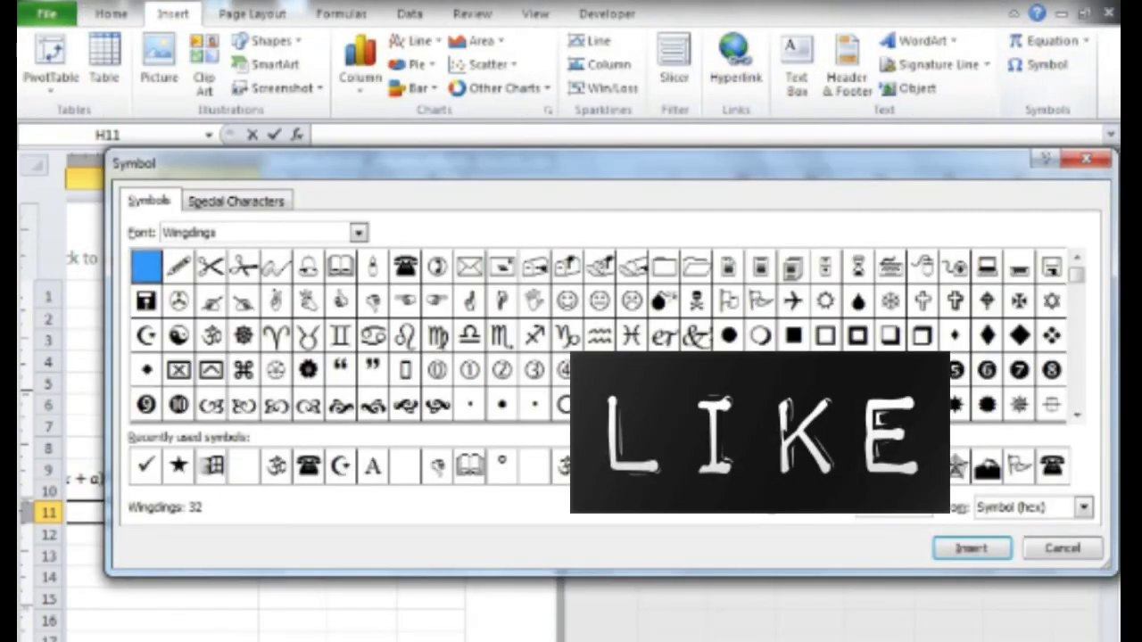
{"action": "left_click", "coordinate": [792, 300]}
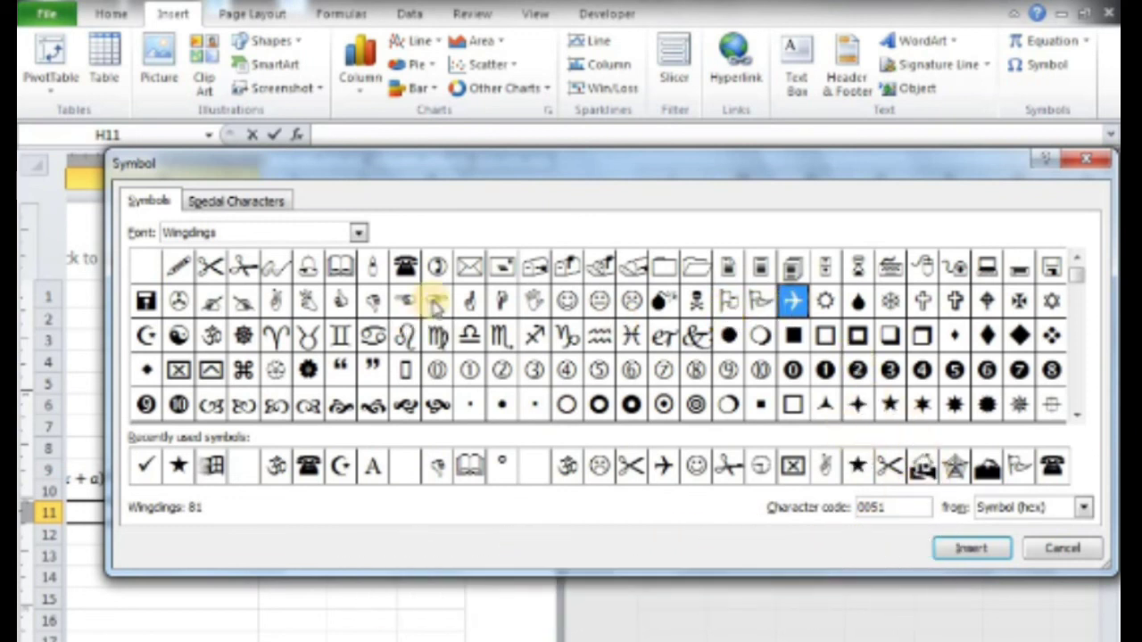
{"action": "left_click", "coordinate": [437, 301]}
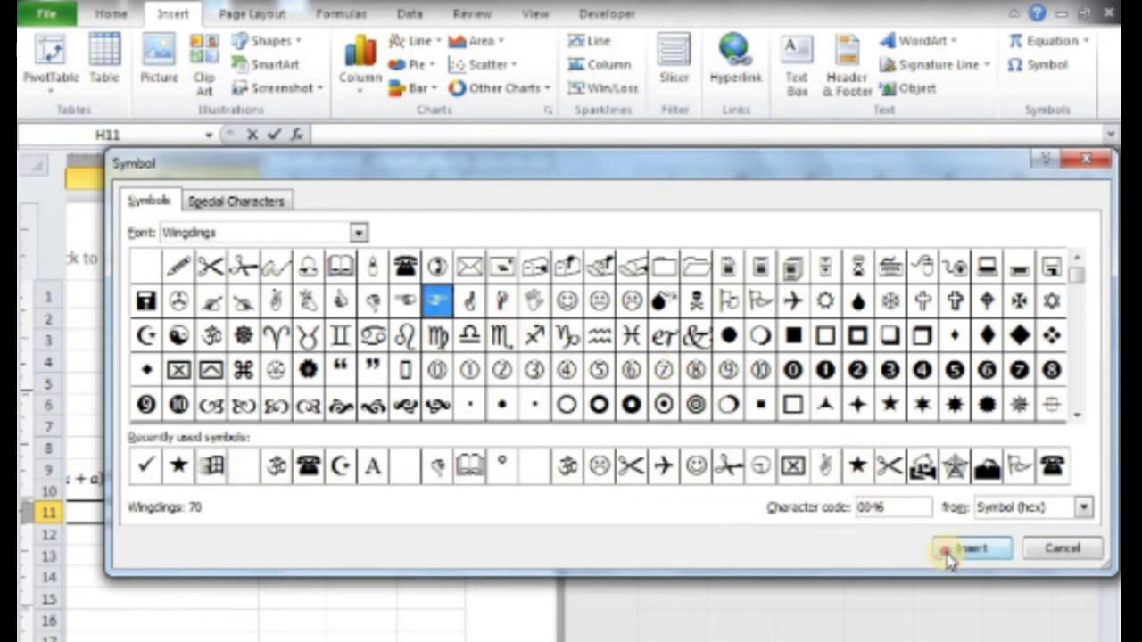
{"action": "left_click", "coordinate": [948, 553]}
{"action": "left_click", "coordinate": [1066, 549]}
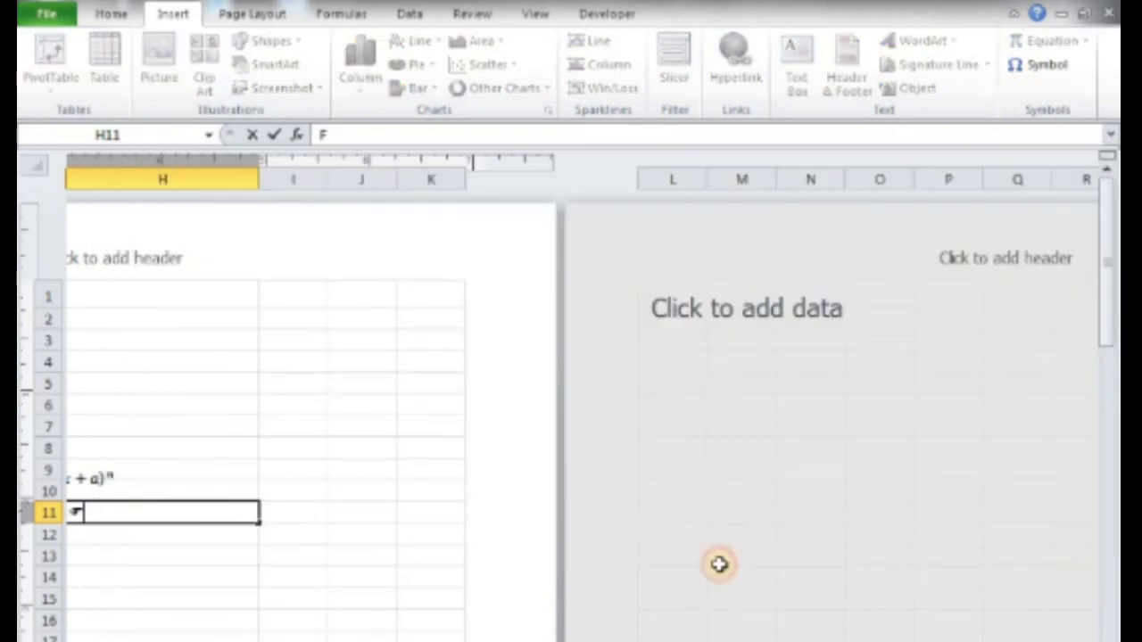
{"action": "left_click", "coordinate": [75, 511]}
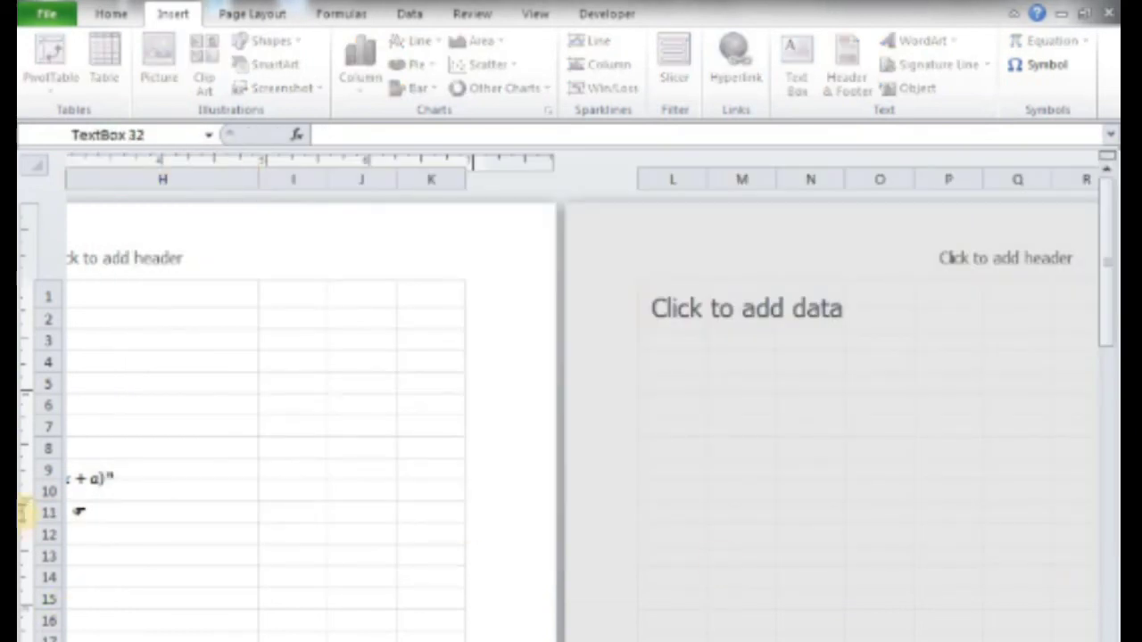
Widen the binomial equation, move it up to rows 4–8, then cut it.
{"action": "left_click", "coordinate": [450, 513]}
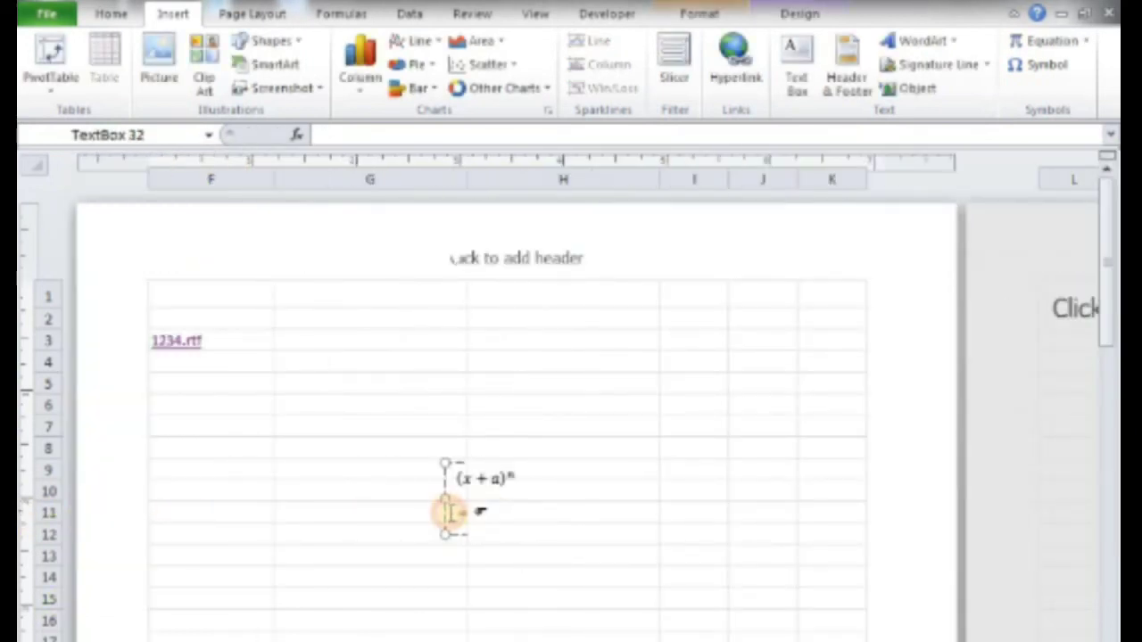
{"action": "left_click_drag", "start_coordinate": [450, 513], "coordinate": [479, 528]}
{"action": "left_click", "coordinate": [458, 480]}
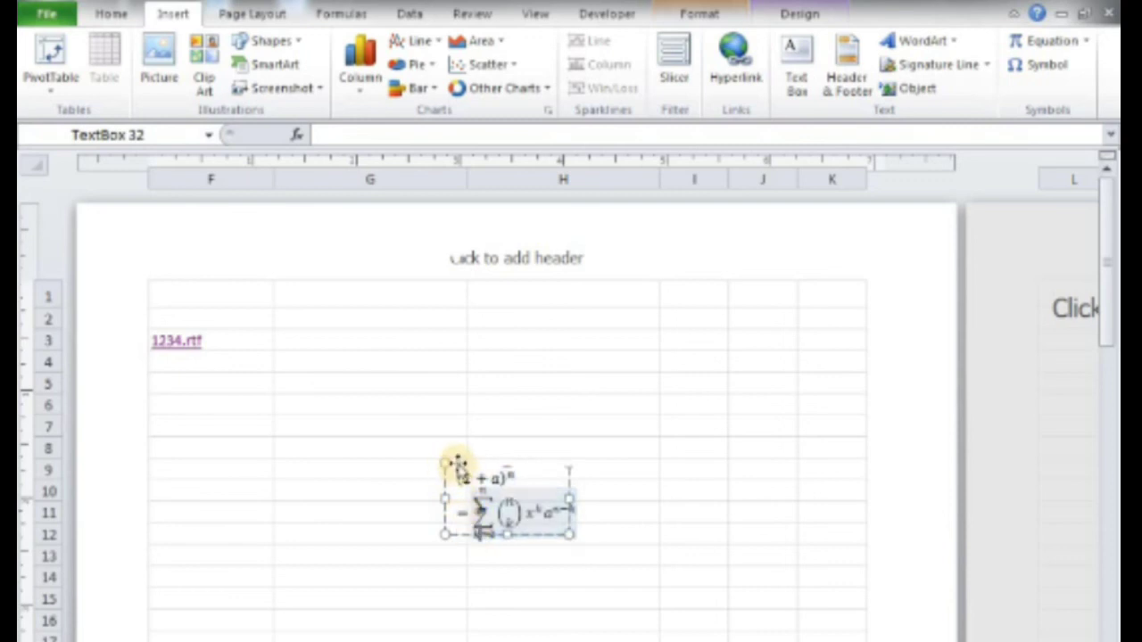
{"action": "left_click_drag", "start_coordinate": [457, 464], "coordinate": [469, 372]}
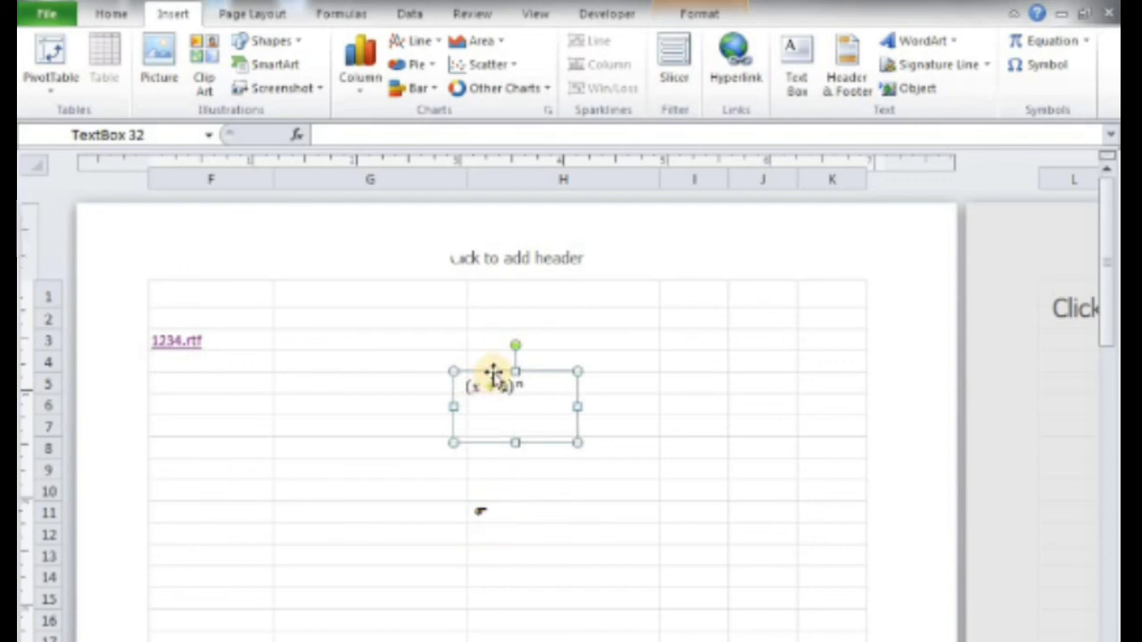
{"action": "right_click", "coordinate": [498, 379]}
{"action": "left_click", "coordinate": [546, 409]}
Enlarge the pointing-hand symbol in H11 to 36 pt with Increase Font Size.
{"action": "left_click", "coordinate": [508, 507]}
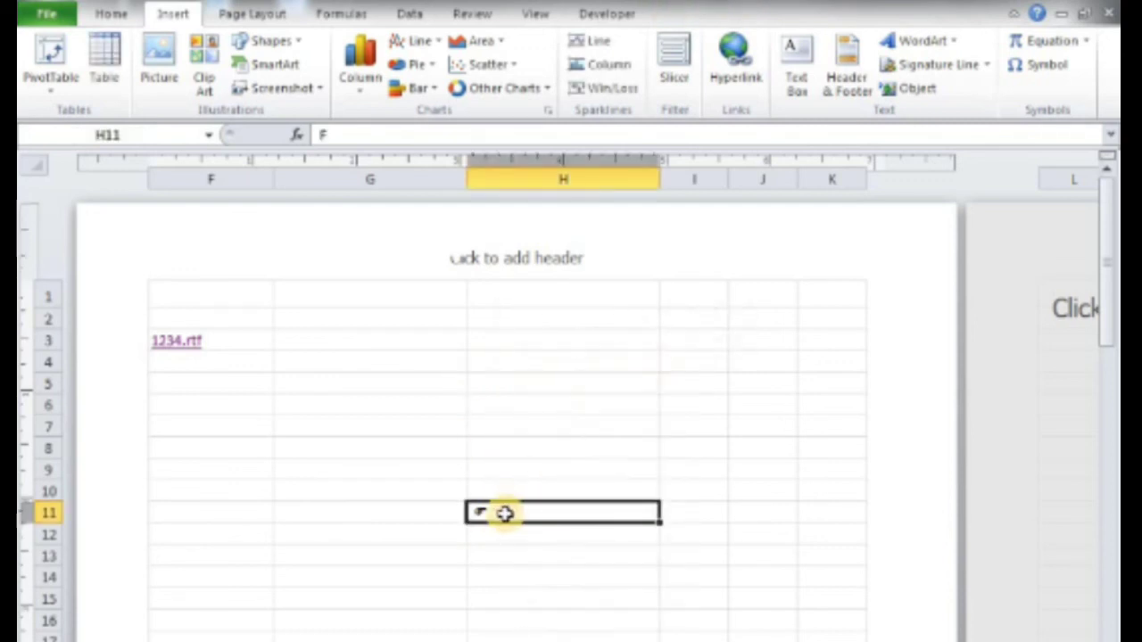
{"action": "left_click", "coordinate": [108, 13]}
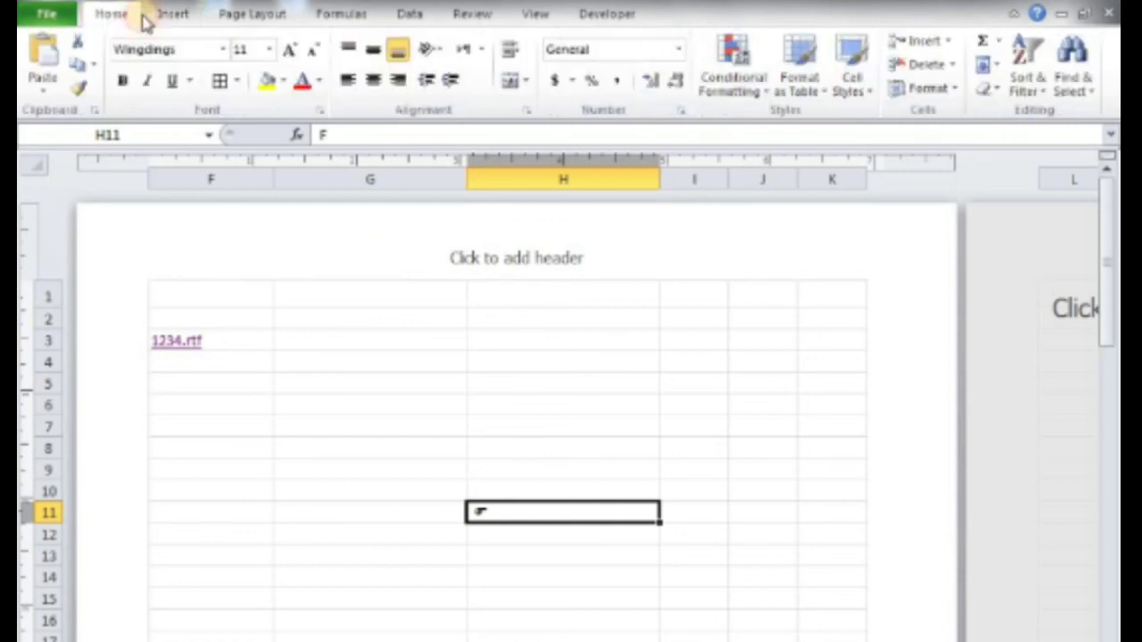
{"action": "left_click", "coordinate": [295, 46]}
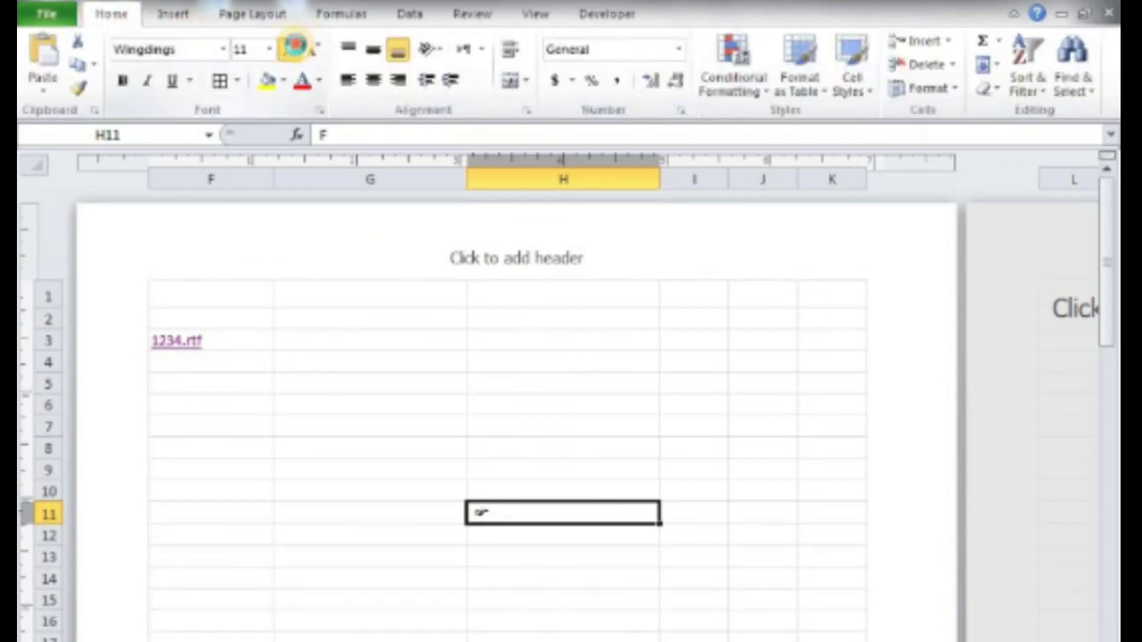
{"action": "left_click", "coordinate": [296, 45]}
Reselect cell H11 and cut it so the symbol can be moved.
{"action": "left_click", "coordinate": [533, 410]}
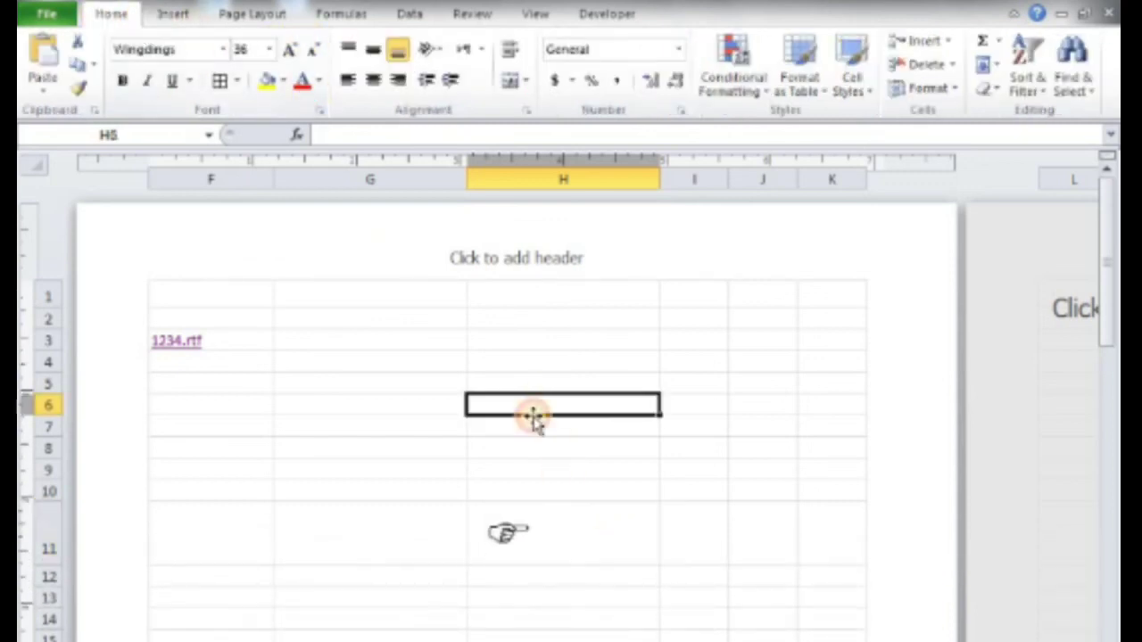
{"action": "left_click", "coordinate": [448, 547]}
{"action": "key", "text": "Right"}
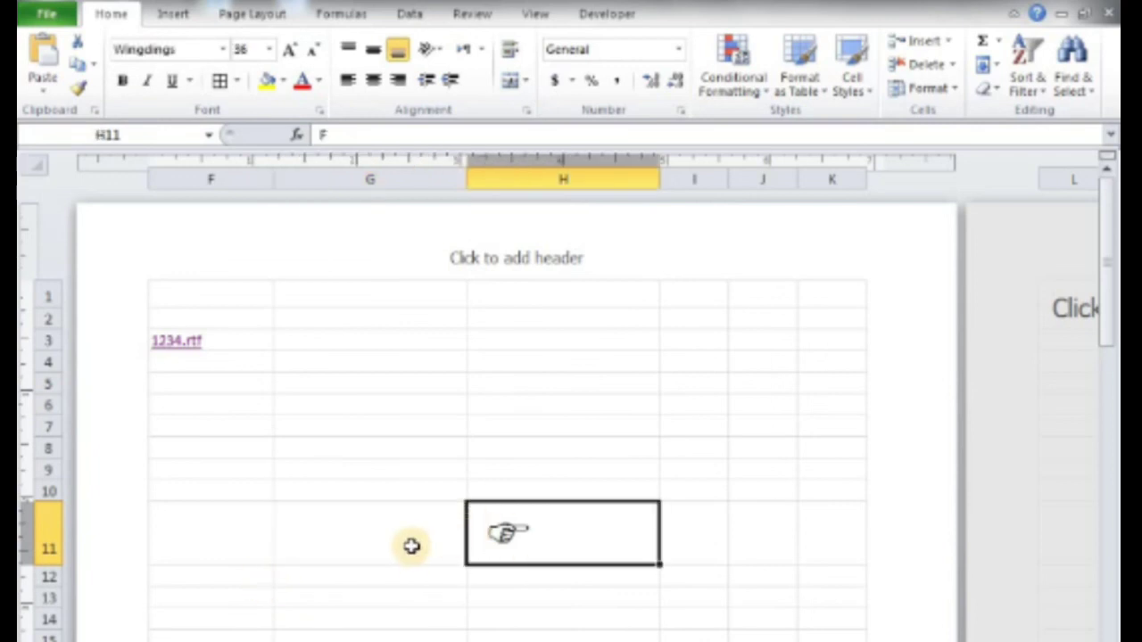
{"action": "right_click", "coordinate": [555, 504]}
{"action": "left_click", "coordinate": [578, 137]}
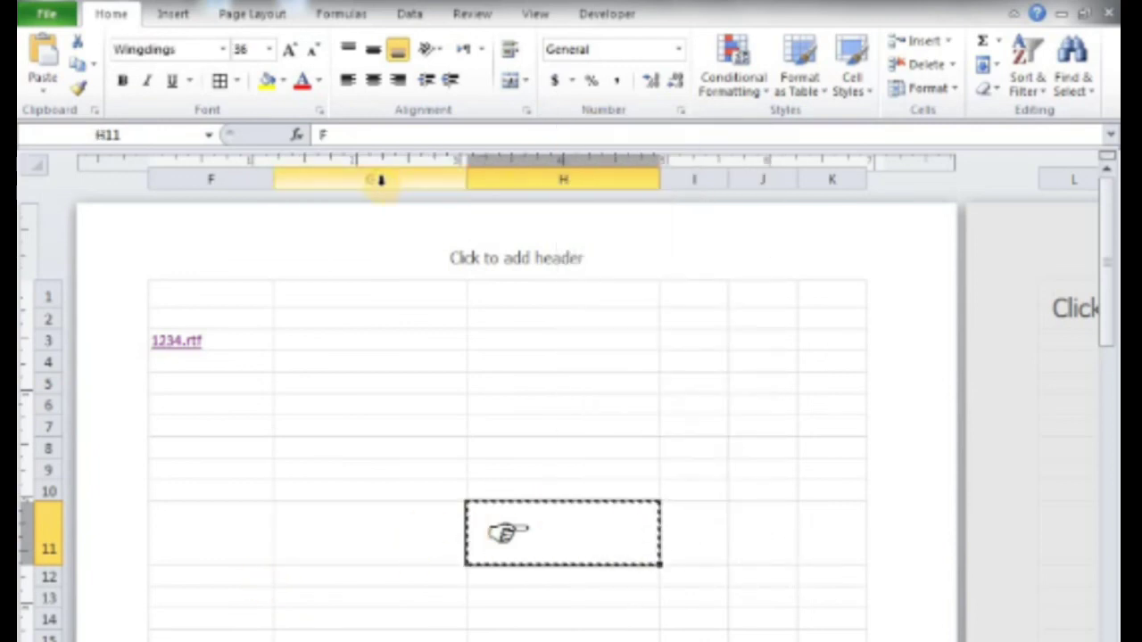